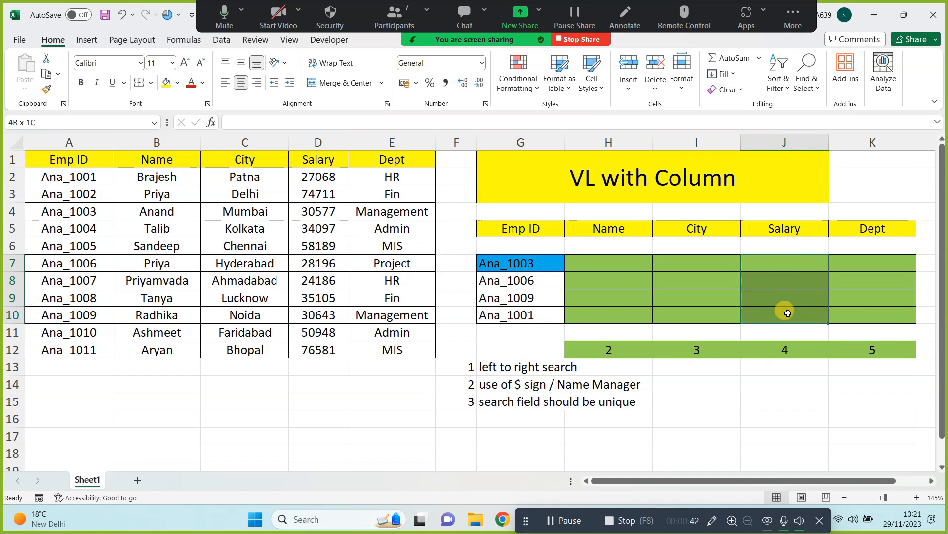
Delete the helper column numbers 2–5 from H12:K12
click(875, 264)
drag(876, 279, 871, 310)
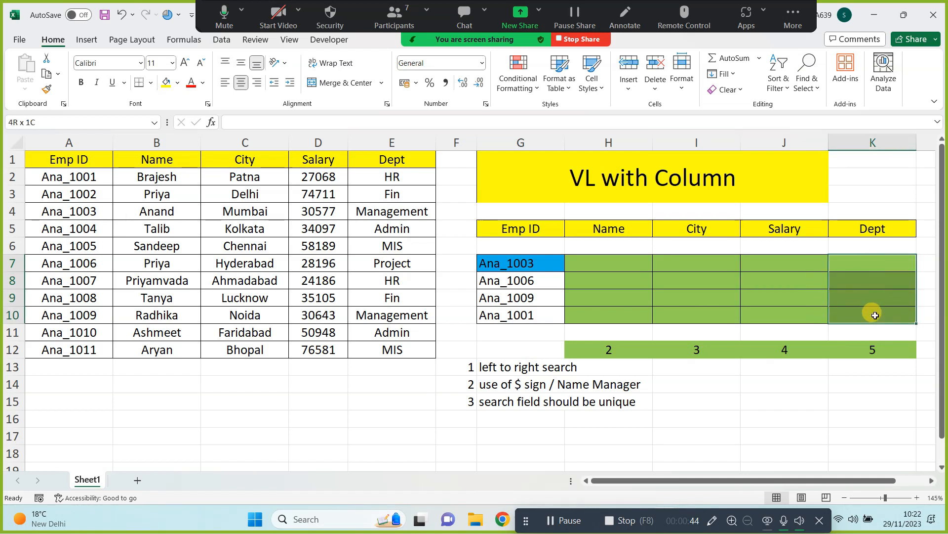
drag(603, 349, 864, 351)
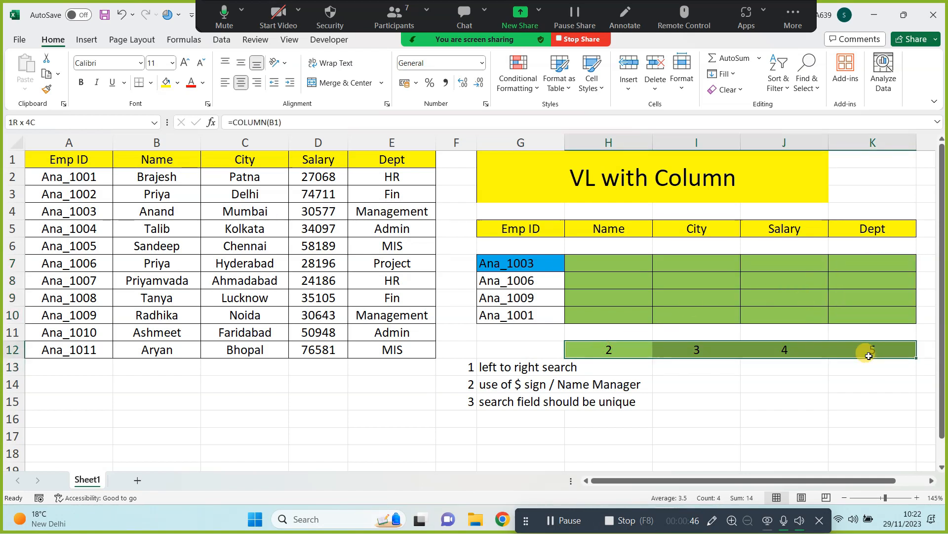
key(Delete)
click(770, 385)
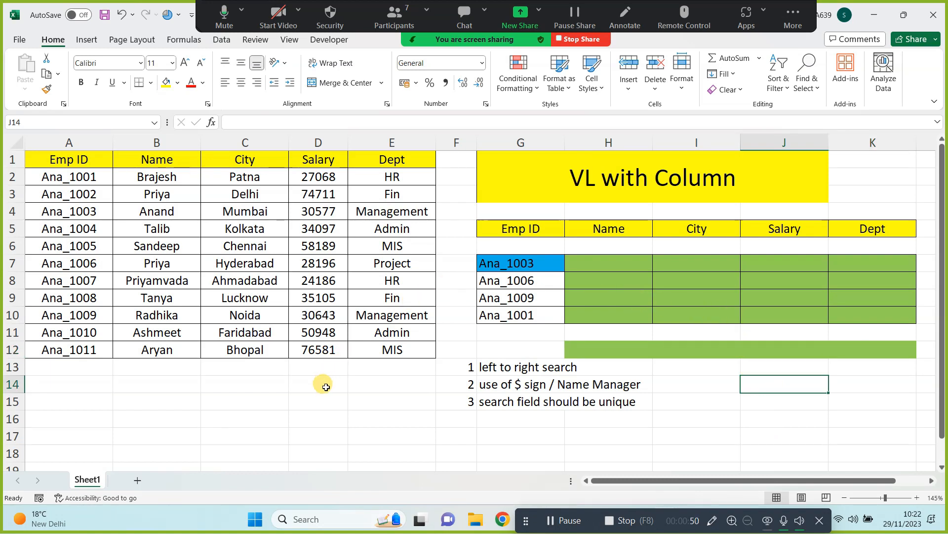
Highlight the empty Name, City, Salary and Dept result columns in turn, returning to H7
click(636, 265)
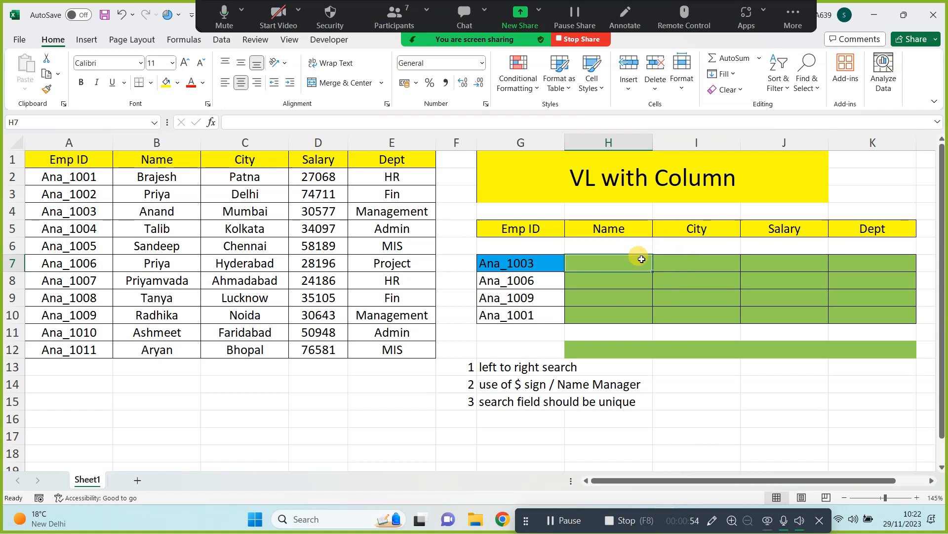
drag(610, 265, 610, 311)
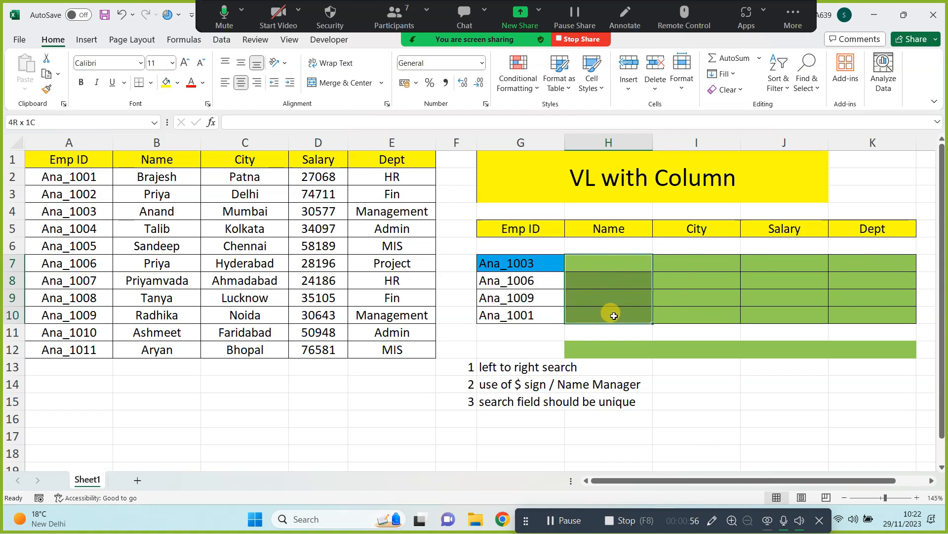
drag(697, 273, 701, 309)
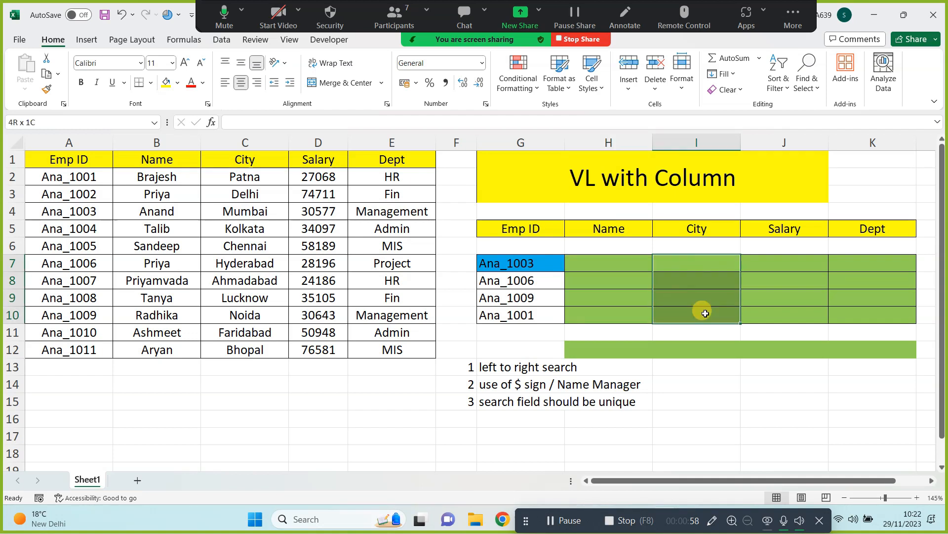
drag(793, 265, 794, 311)
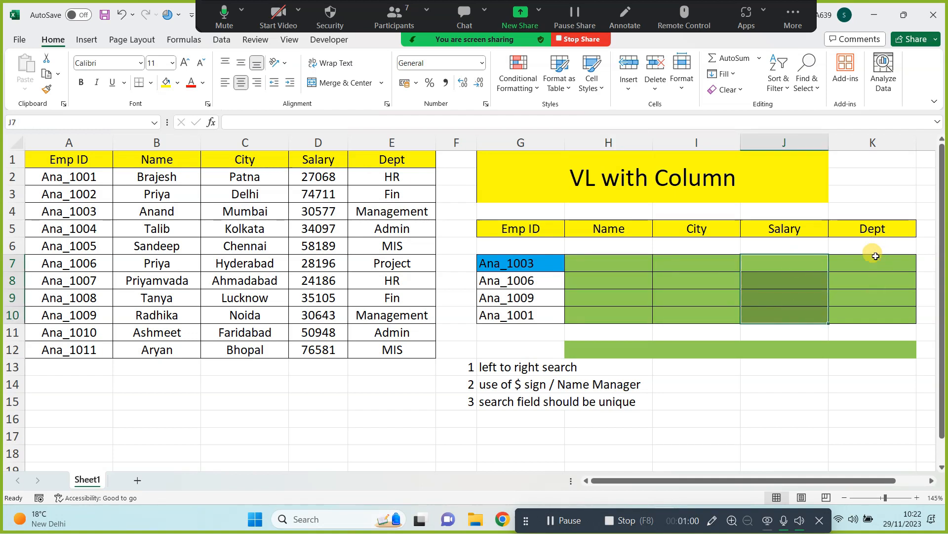
drag(872, 261, 869, 312)
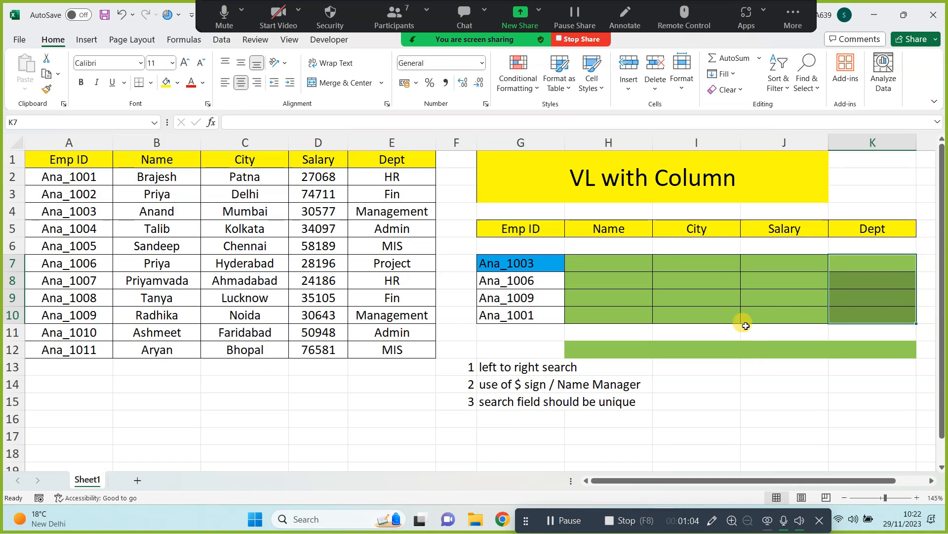
click(624, 261)
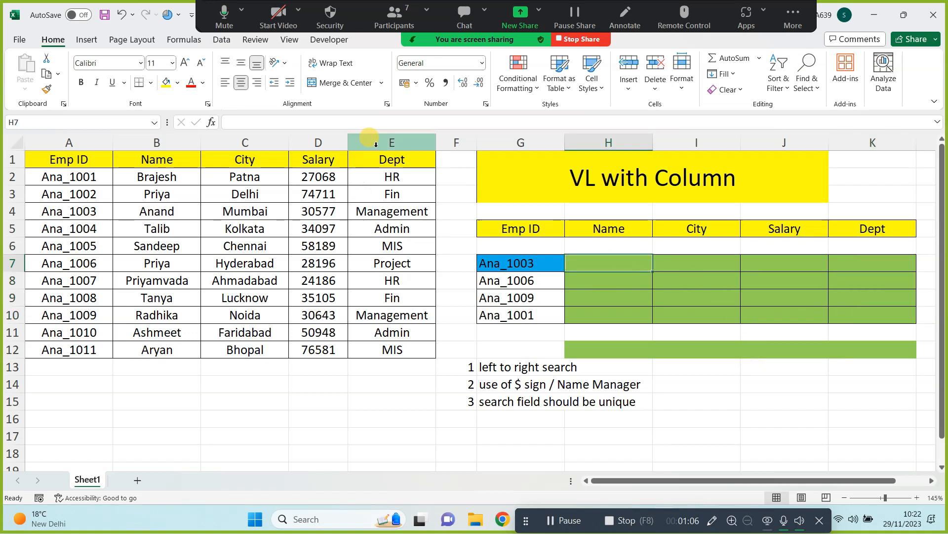
Select the data table columns A–E and the empty result cells again, ending on H7
drag(375, 145, 70, 143)
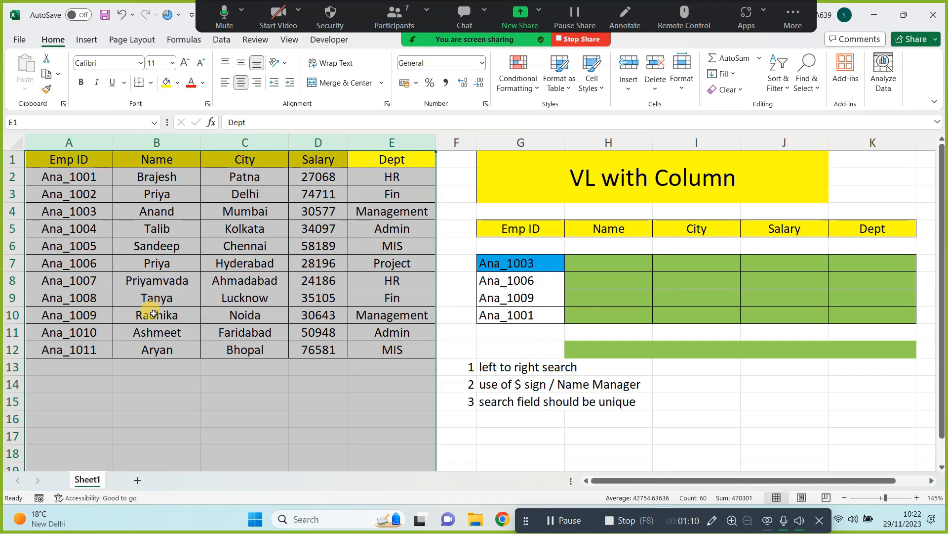
drag(607, 258, 637, 316)
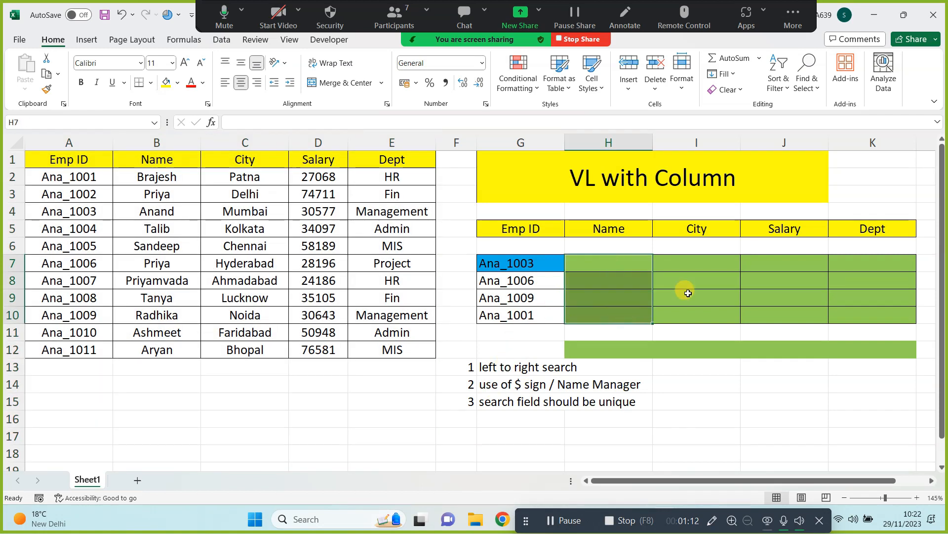
drag(700, 263, 694, 321)
drag(779, 264, 779, 312)
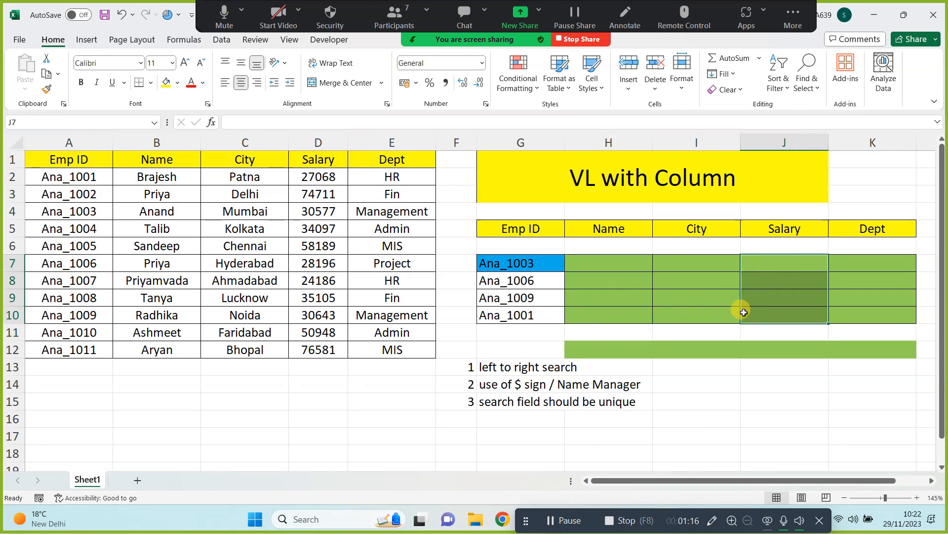
drag(595, 262, 597, 316)
click(607, 263)
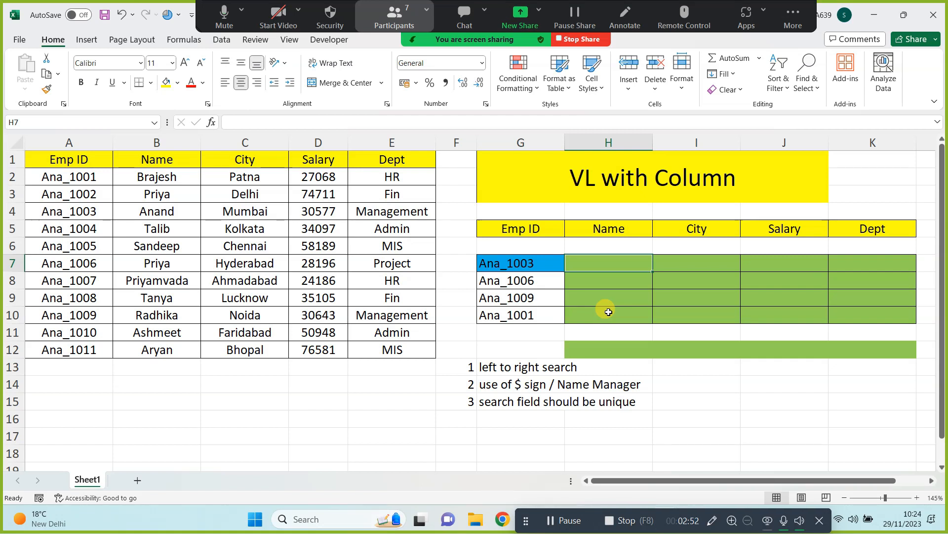
Begin H7 as =VLOOKUP( with the Emp ID in G7 as the lookup value
text(=)
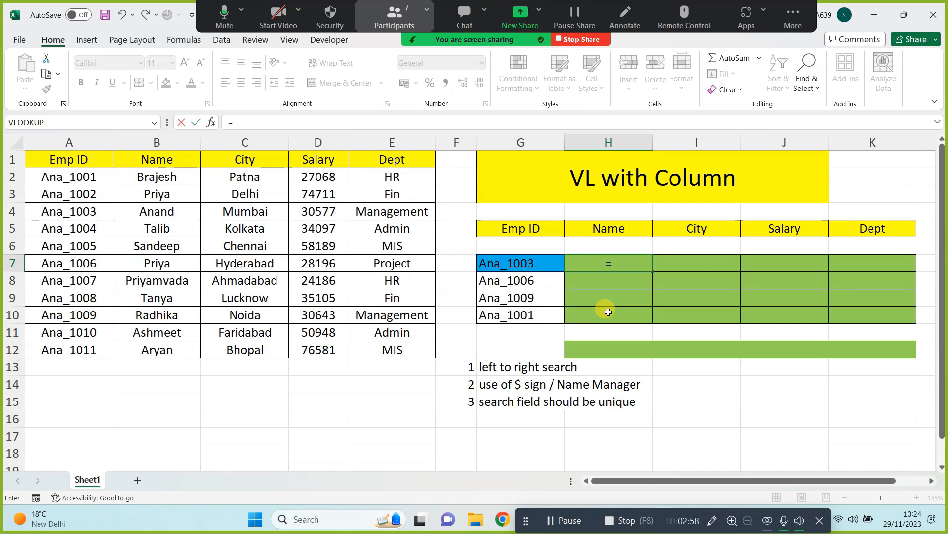
text(VL)
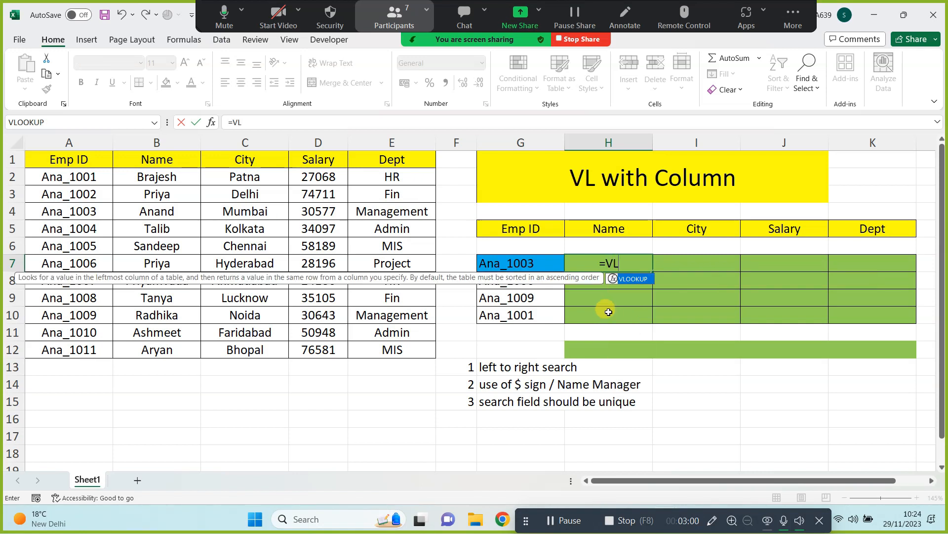
key(Tab)
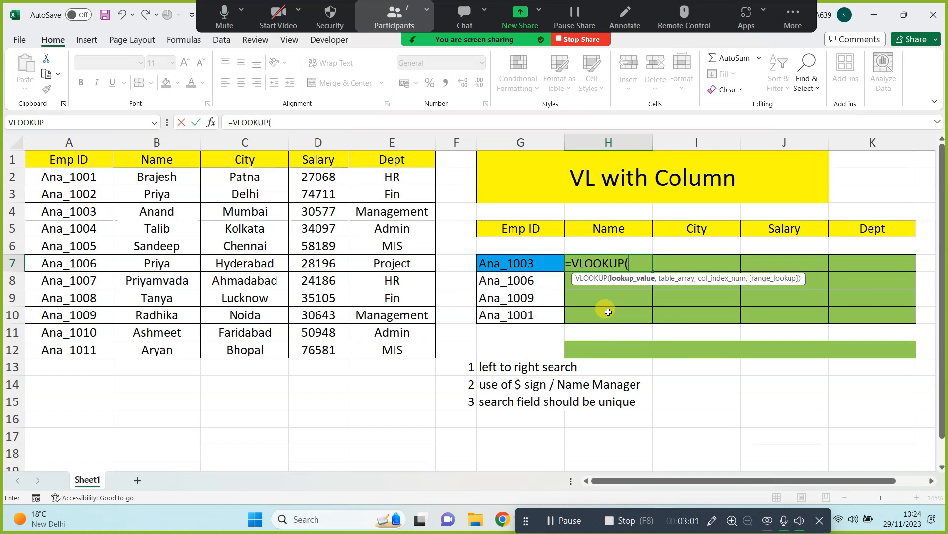
click(513, 265)
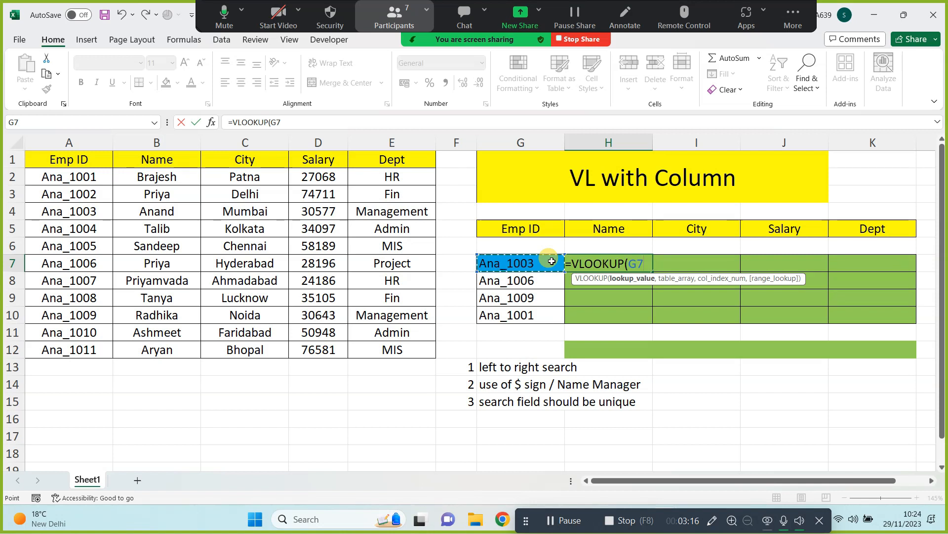
click(627, 262)
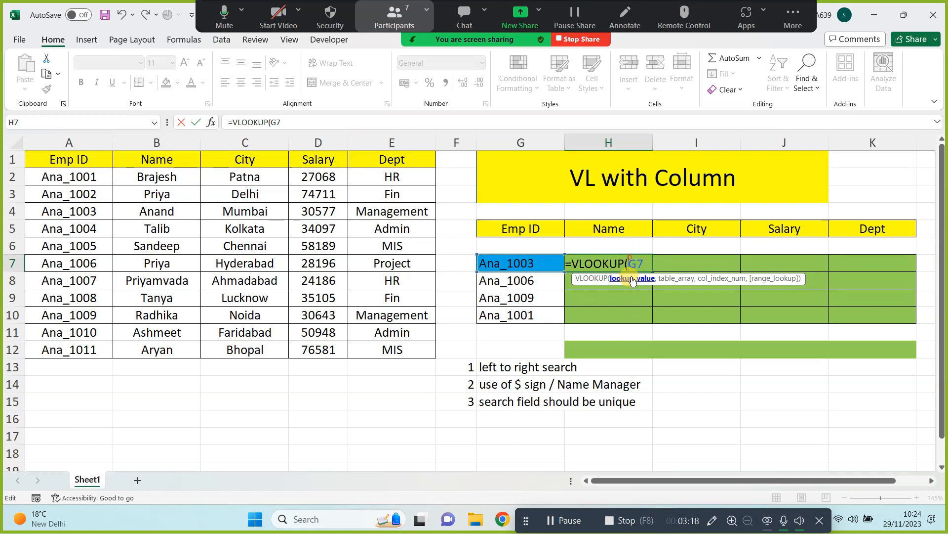
Lock the lookup value's column as $G7, dismiss the too-few-arguments warning, and resume editing H7
text($)
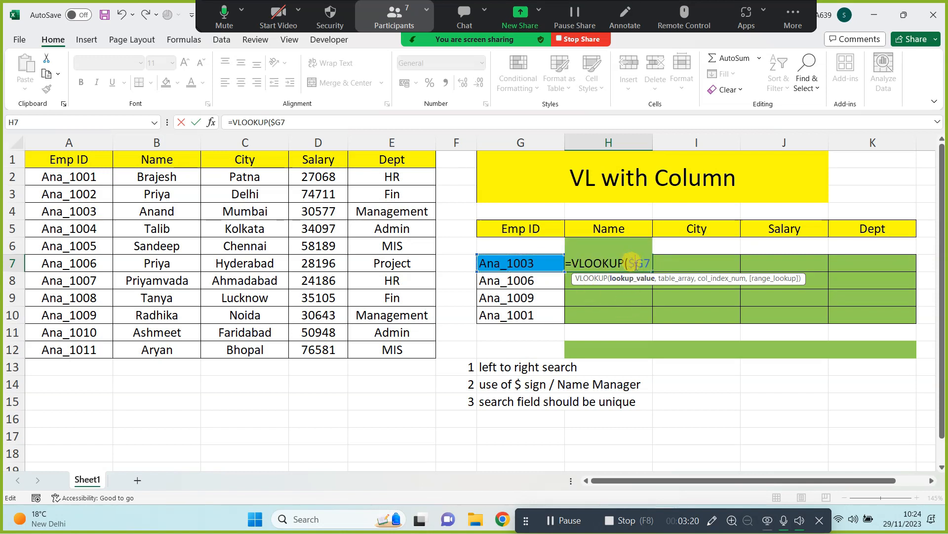
key(Return)
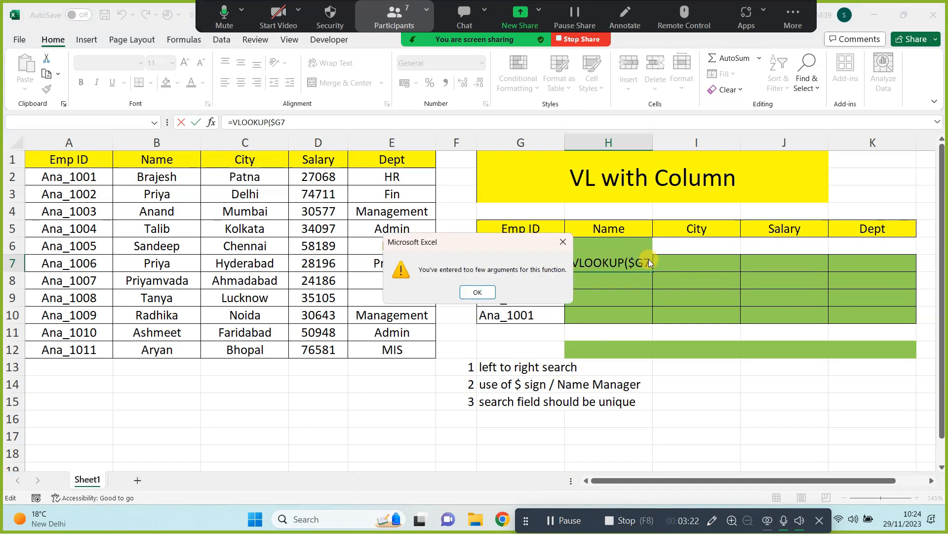
key(Return)
click(651, 263)
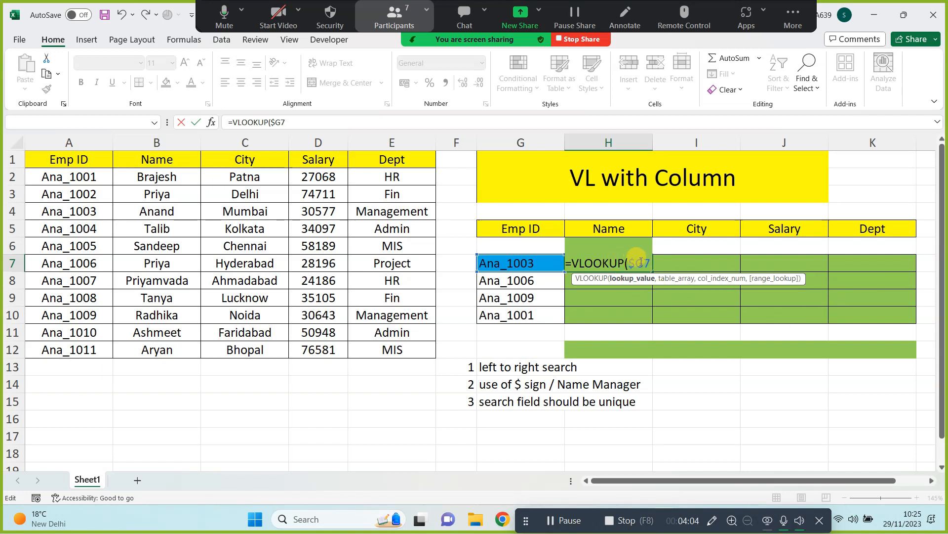
Finish H7 as =VLOOKUP($G7,$A$1:$E$12,2,0), returning Anand for Ana_1003
text(,)
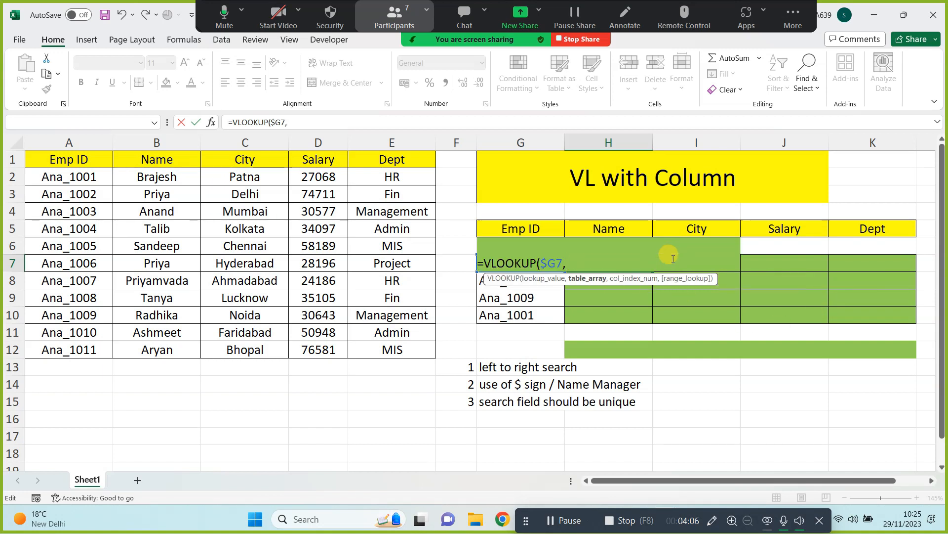
drag(69, 160, 428, 348)
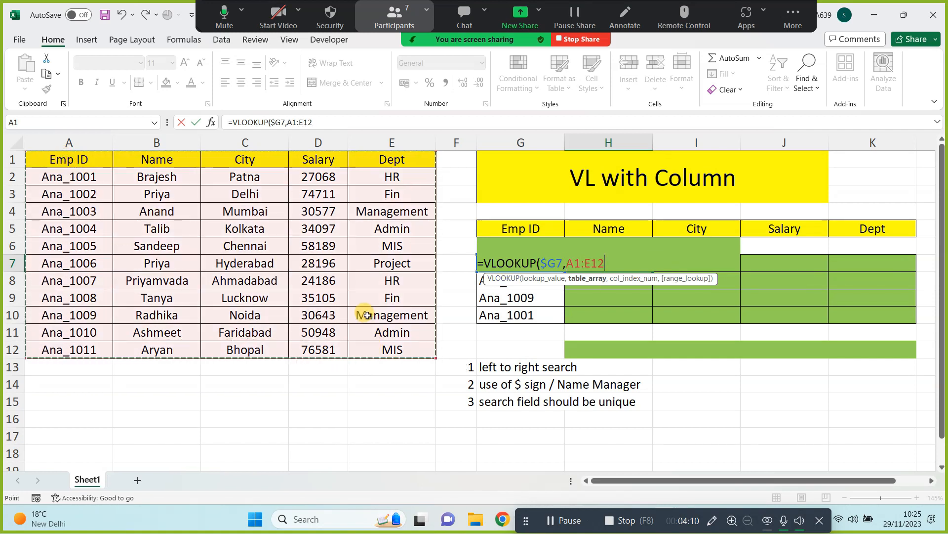
key(F4)
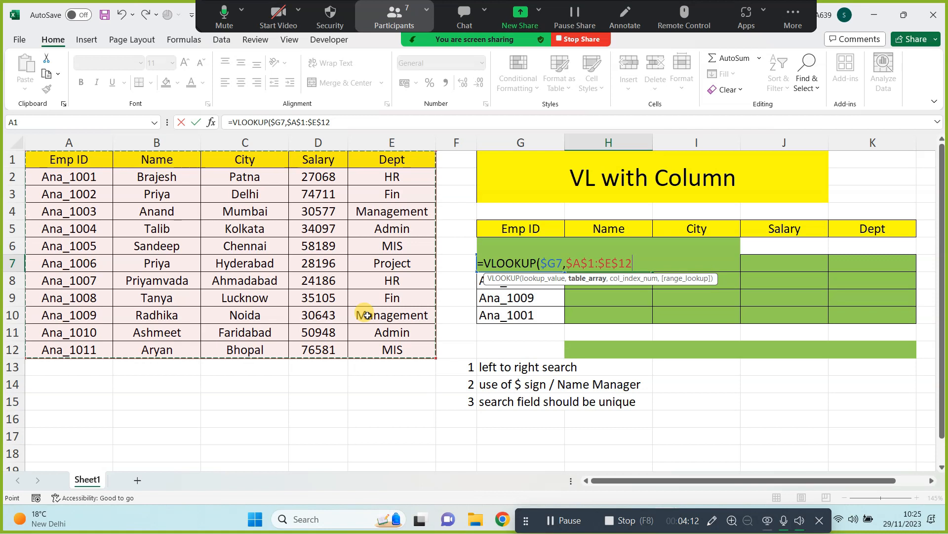
text(,)
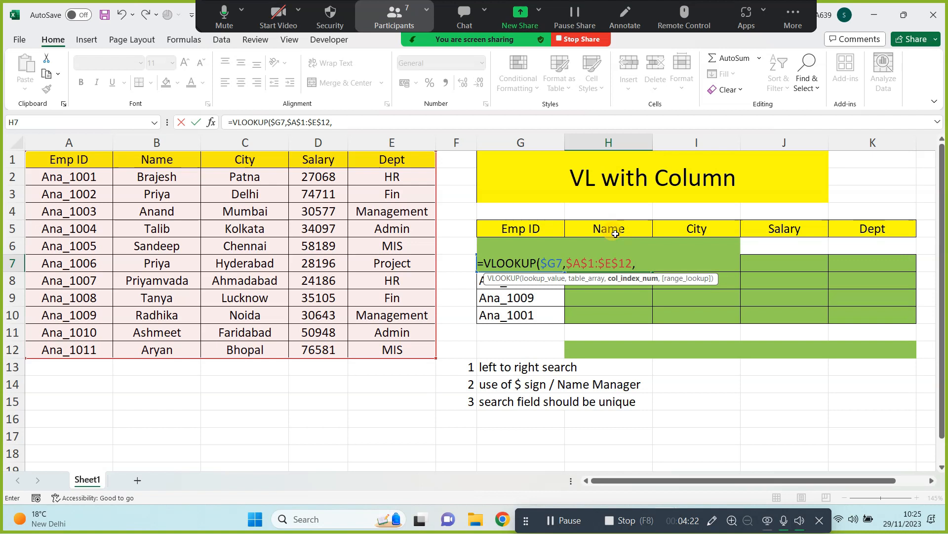
text(2)
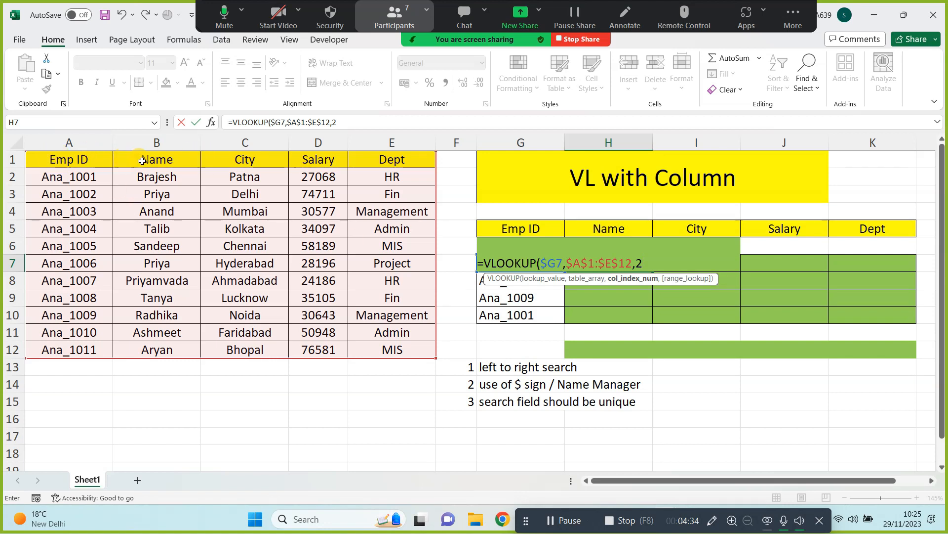
text(,)
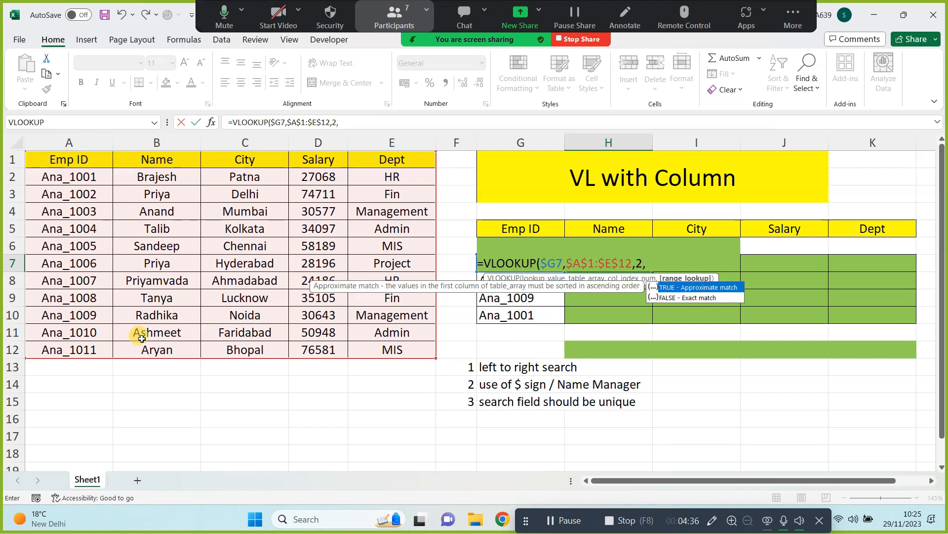
text(0))
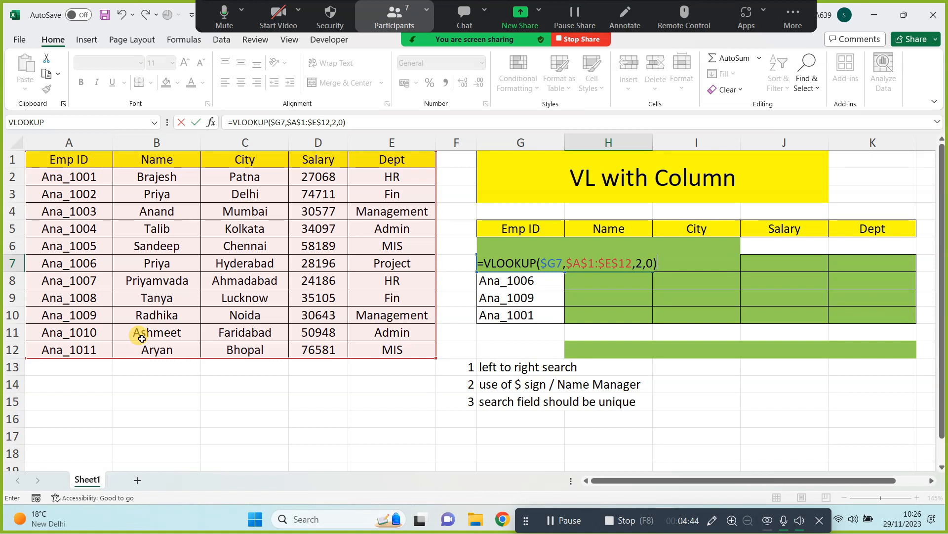
key(Return)
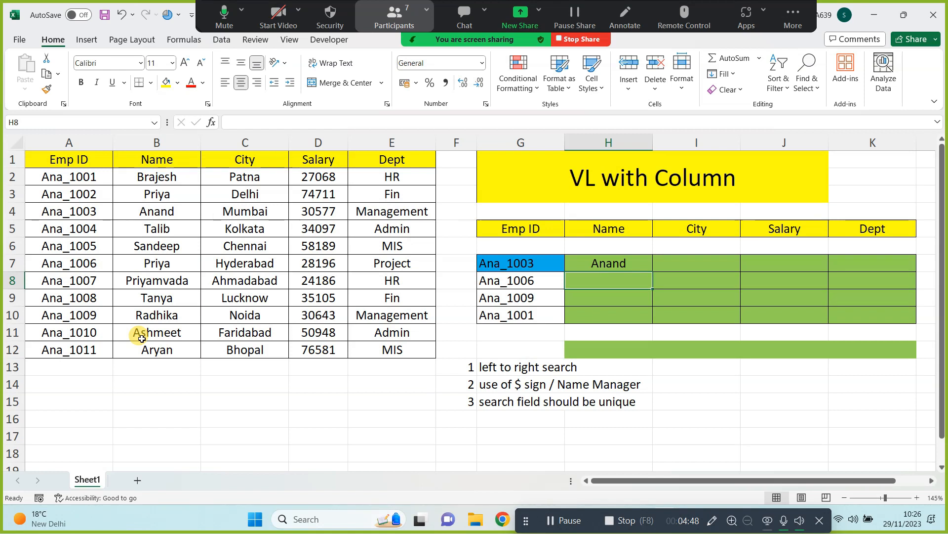
Fill the H7 lookup through H7:K10 and inspect the copies in I7, J7 and K7
click(617, 264)
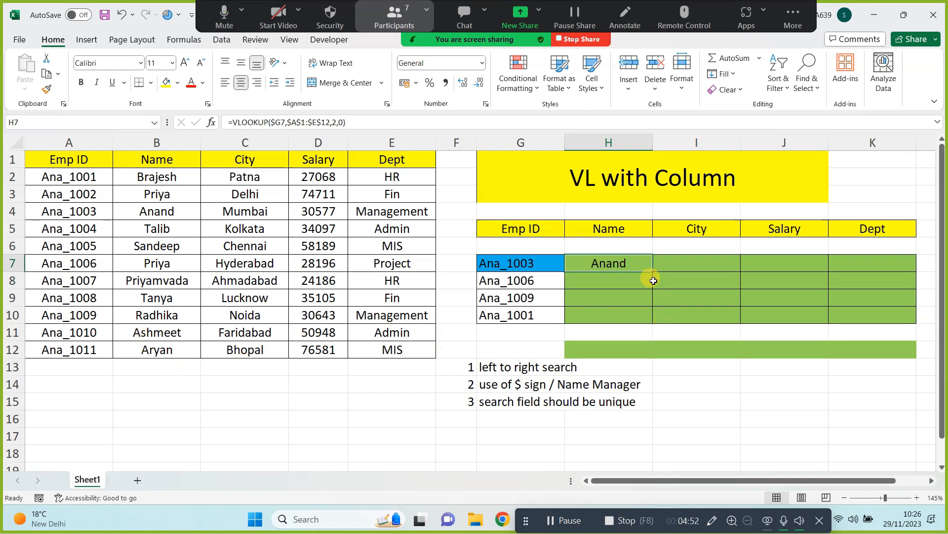
drag(651, 269, 887, 320)
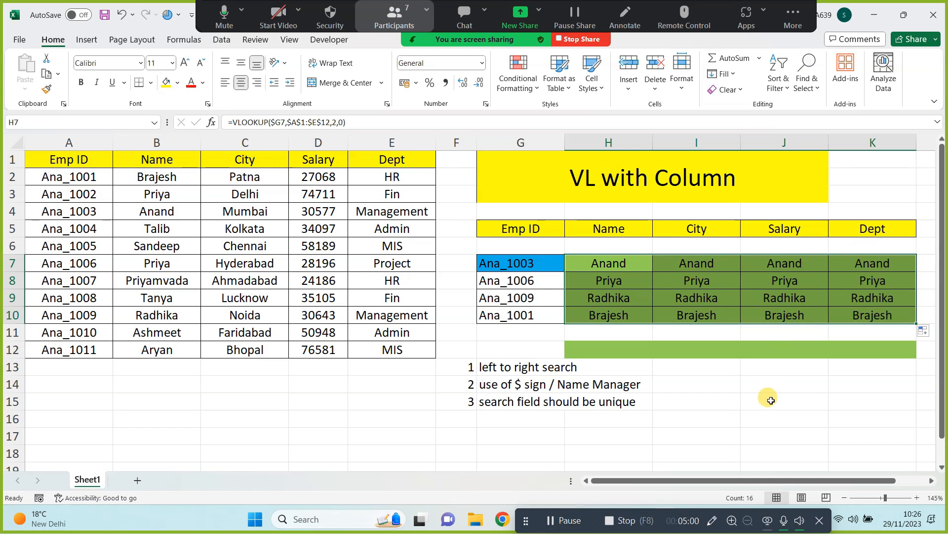
click(592, 263)
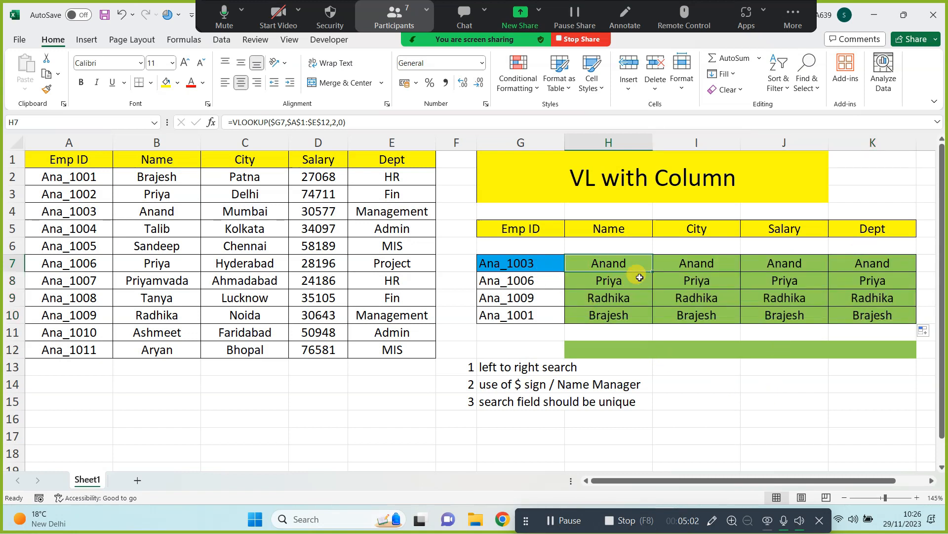
click(715, 264)
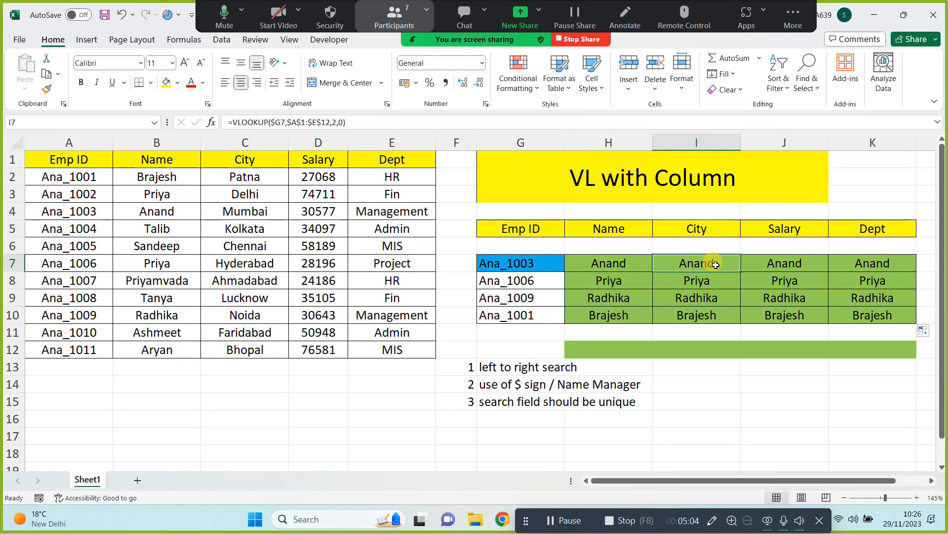
click(773, 265)
click(869, 267)
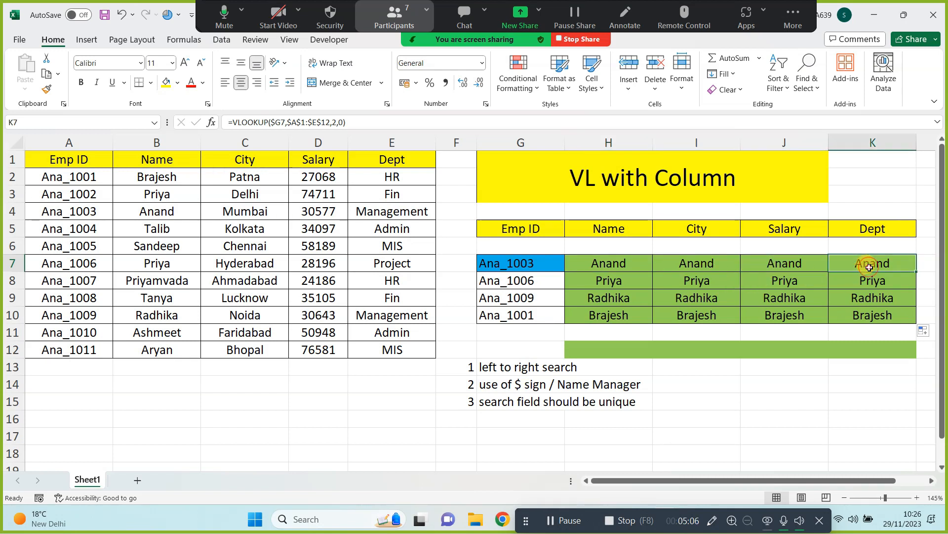
Recheck the H7–K7 formulas, which all return names, and return to I7
click(588, 263)
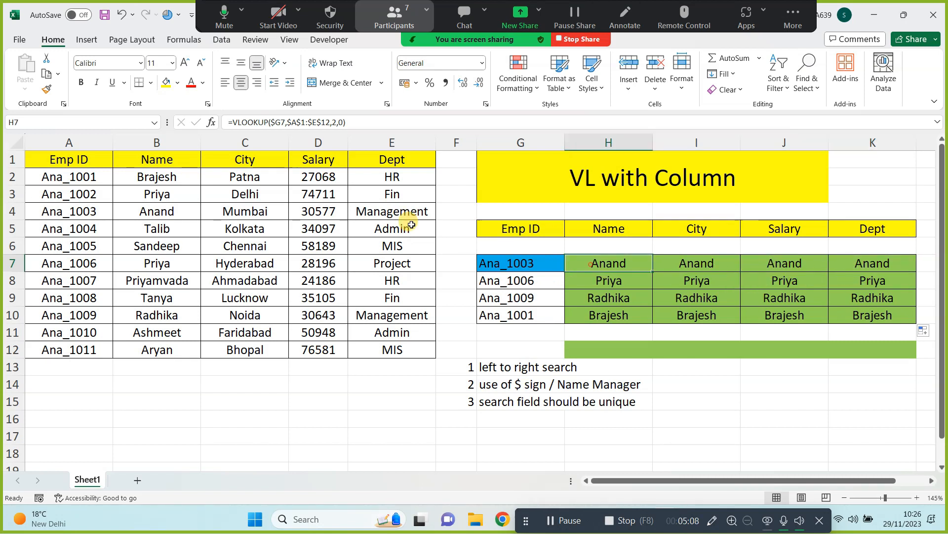
click(701, 264)
click(773, 265)
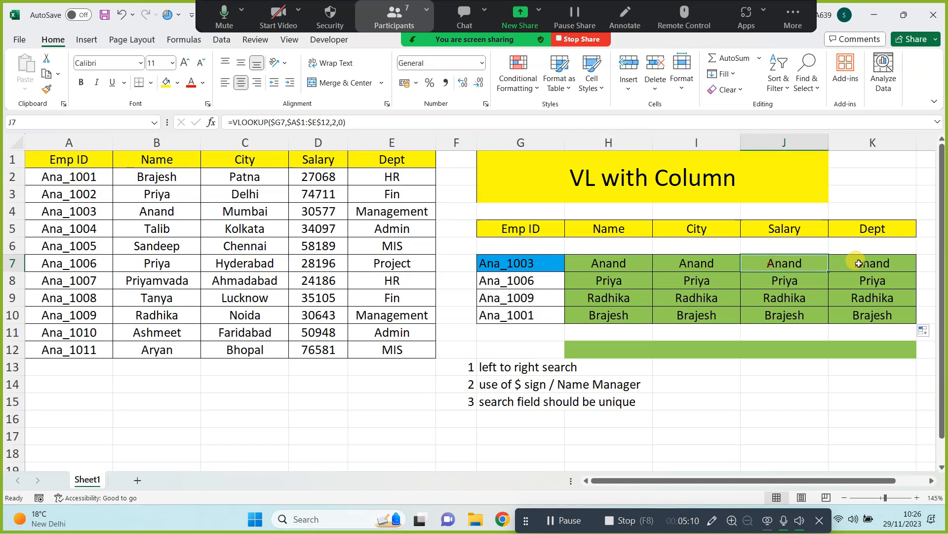
click(865, 264)
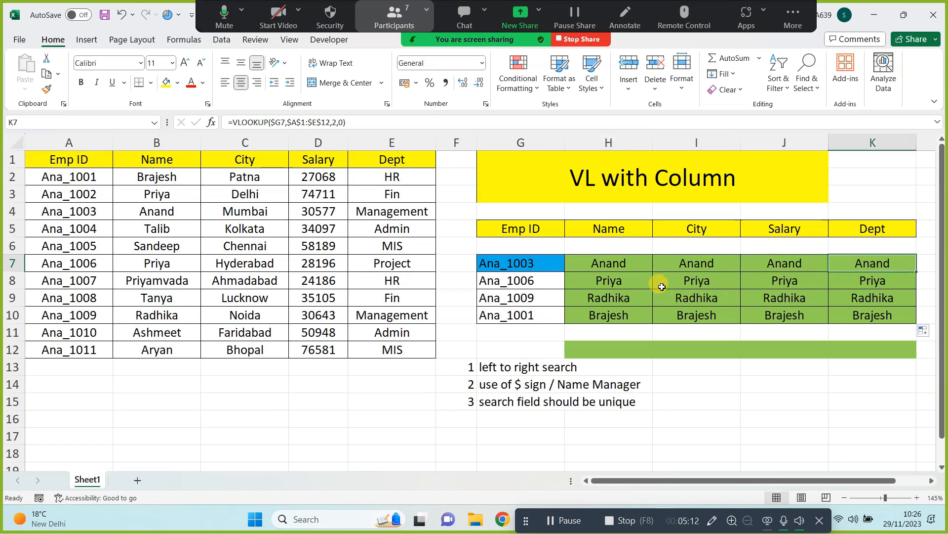
click(673, 265)
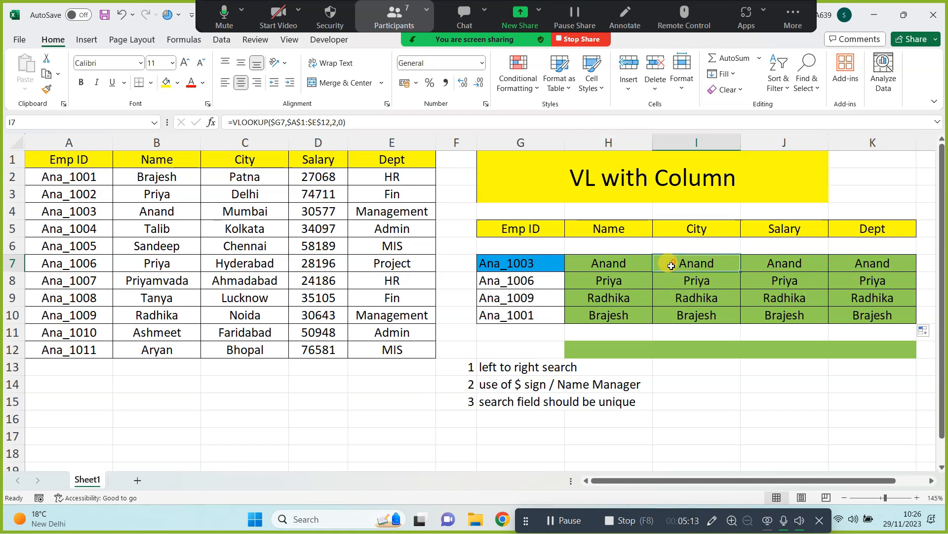
click(335, 120)
key(BackSpace)
text(3)
key(Return)
click(800, 262)
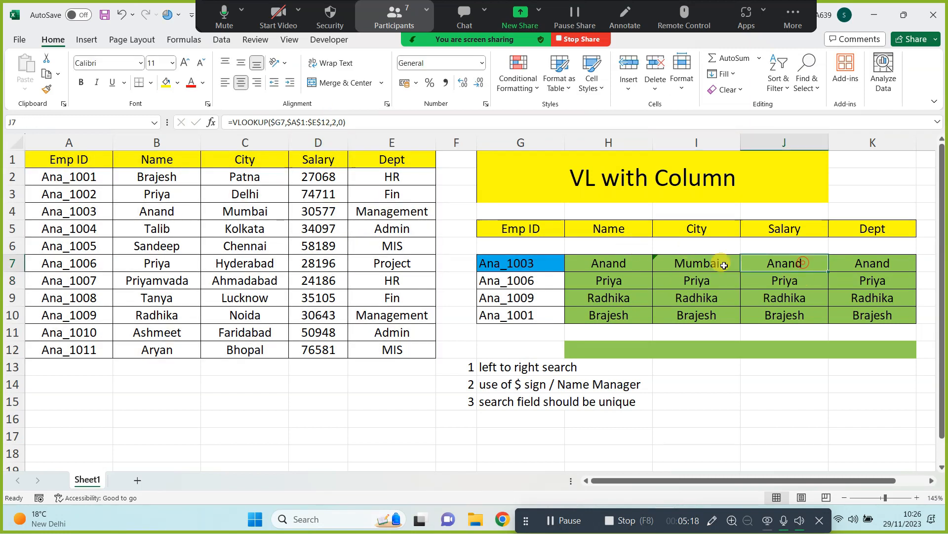
click(335, 122)
key(BackSpace)
text(4)
key(Return)
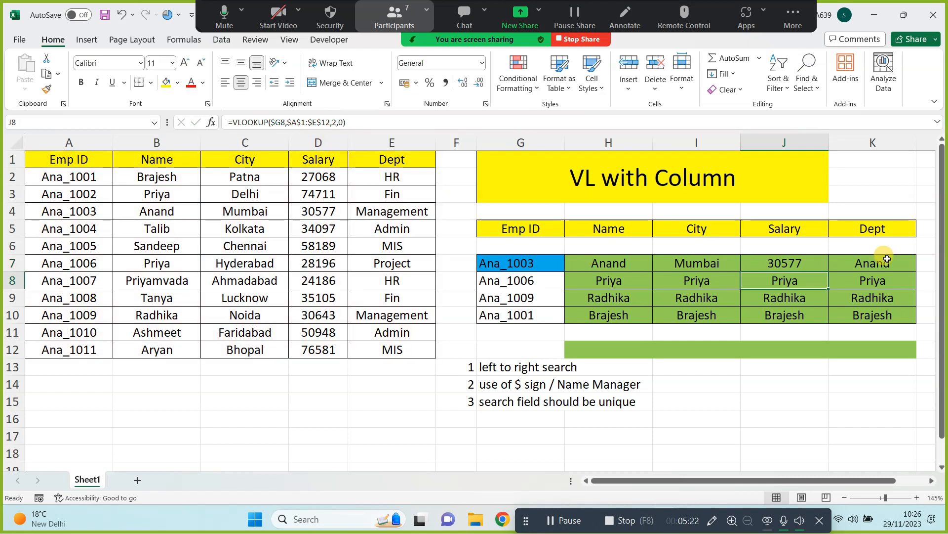
click(876, 264)
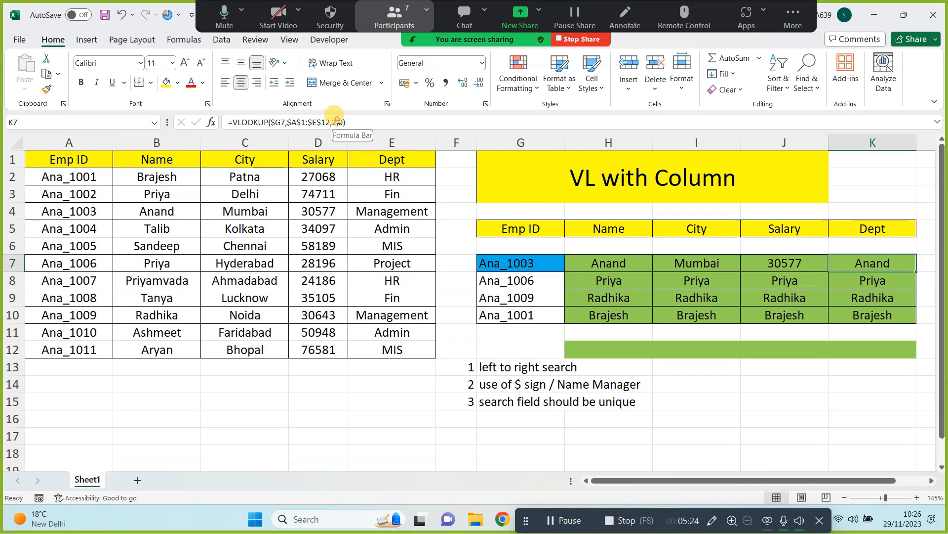
click(334, 128)
click(333, 128)
key(Delete)
text(5)
key(Return)
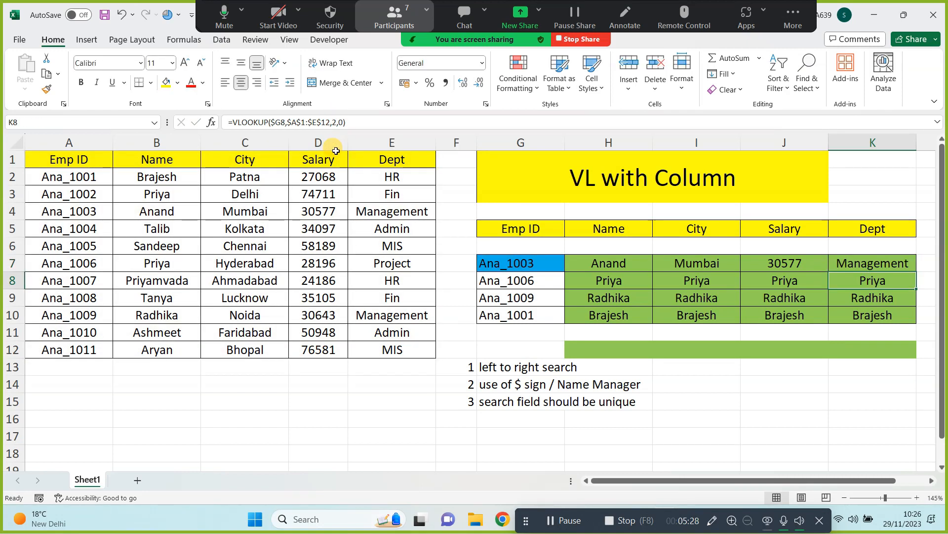
click(684, 259)
click(754, 265)
click(862, 262)
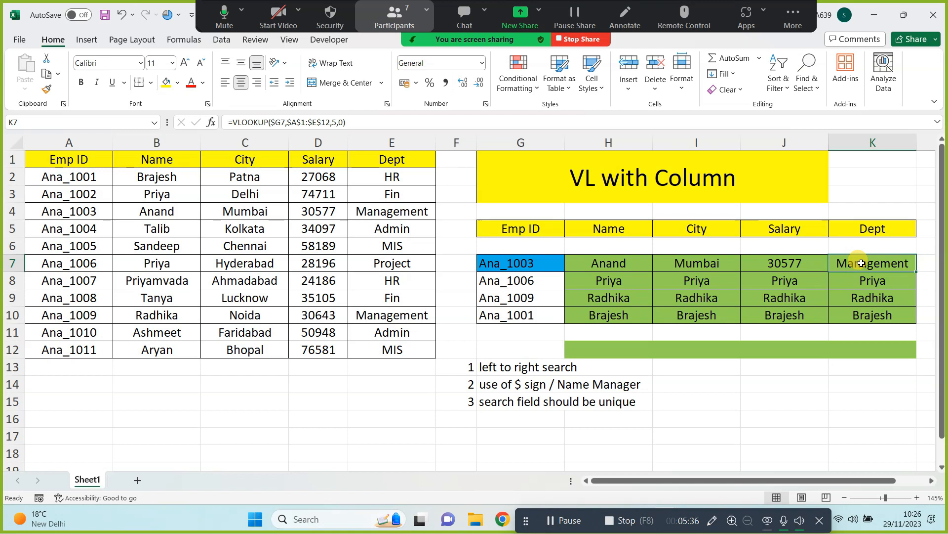
key(ctrl+z)
key(ctrl+z)
key(ctrl+z)
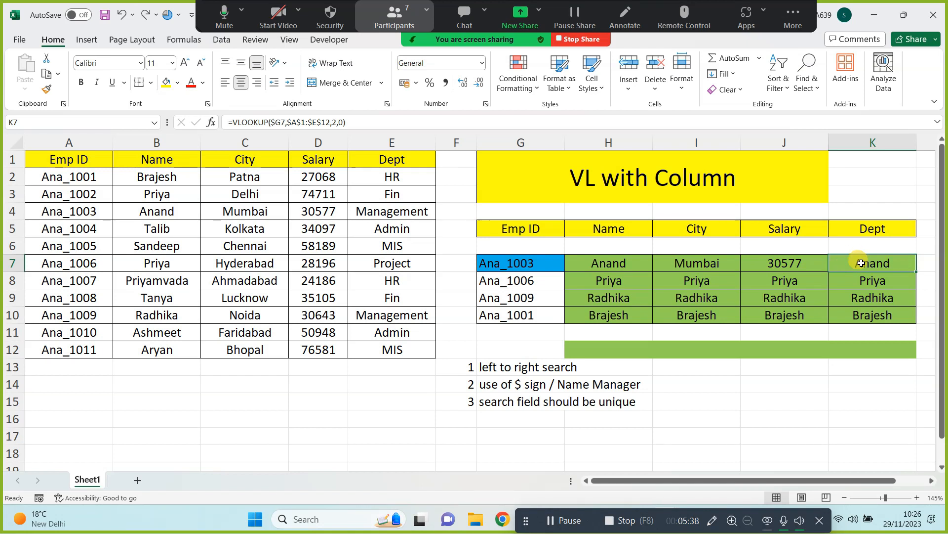
click(615, 262)
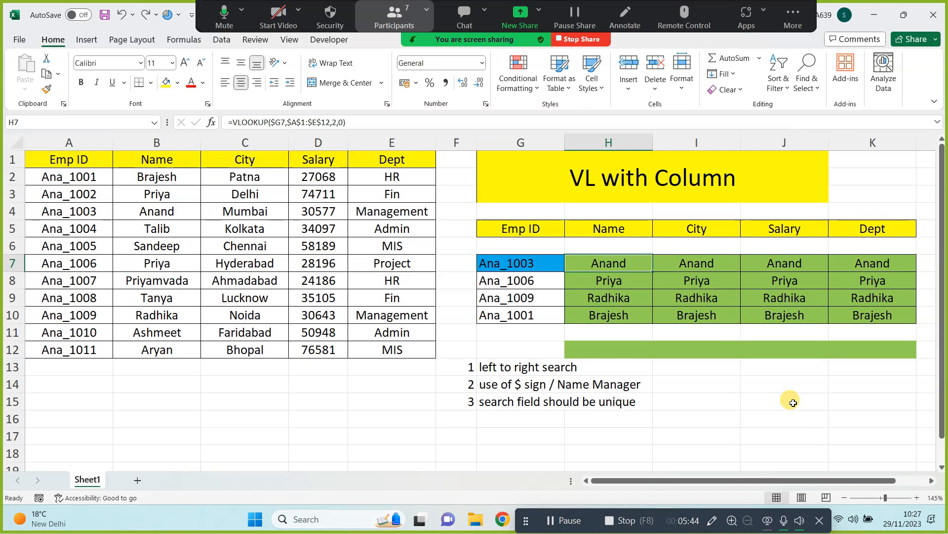
Enter =COLUMN() in H12, which returns 8
click(600, 350)
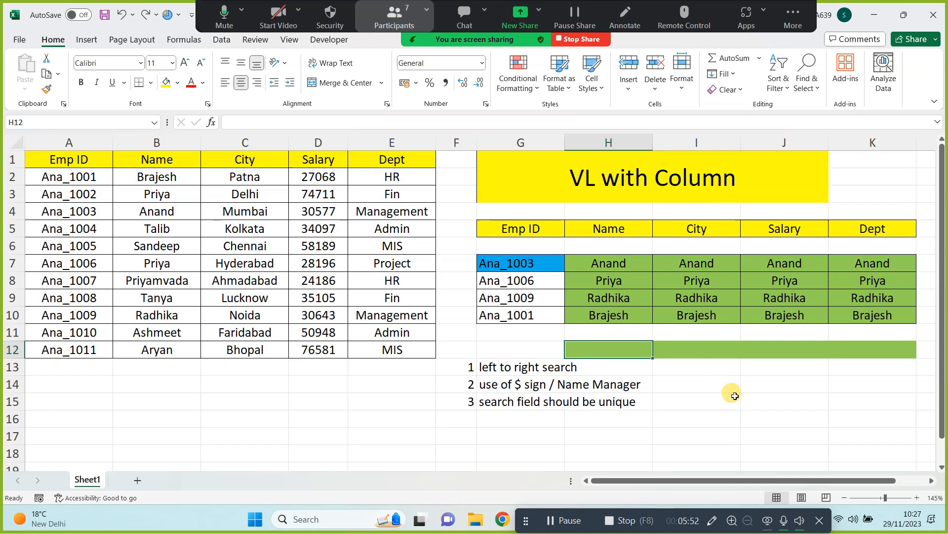
text(=column)
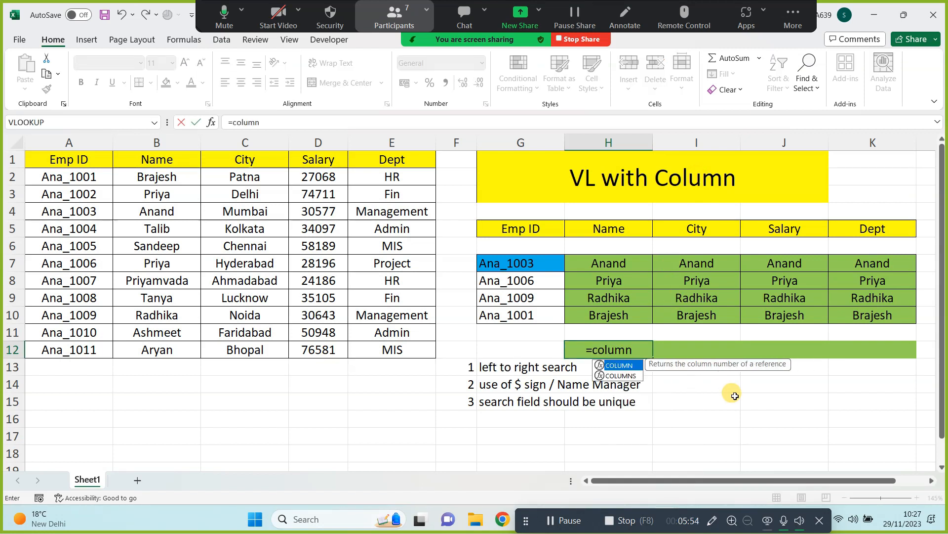
text(()
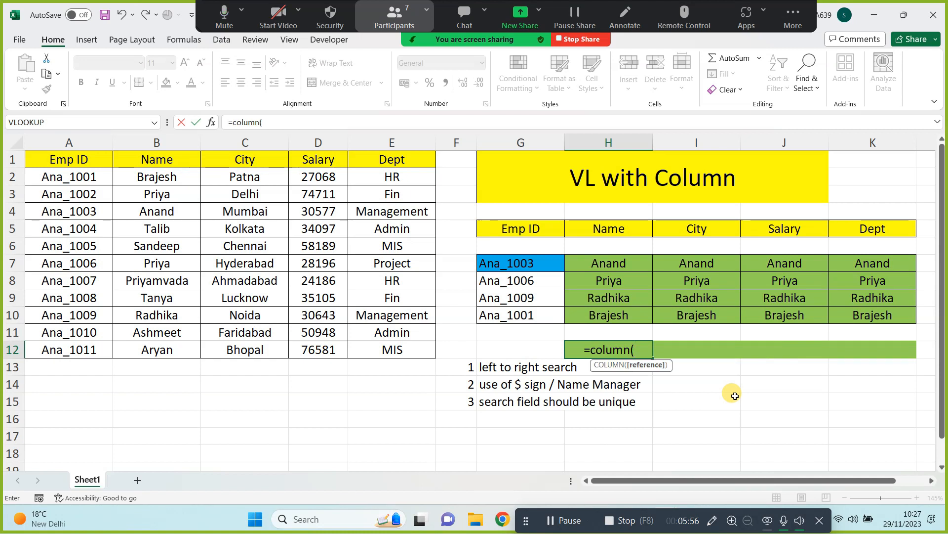
text())
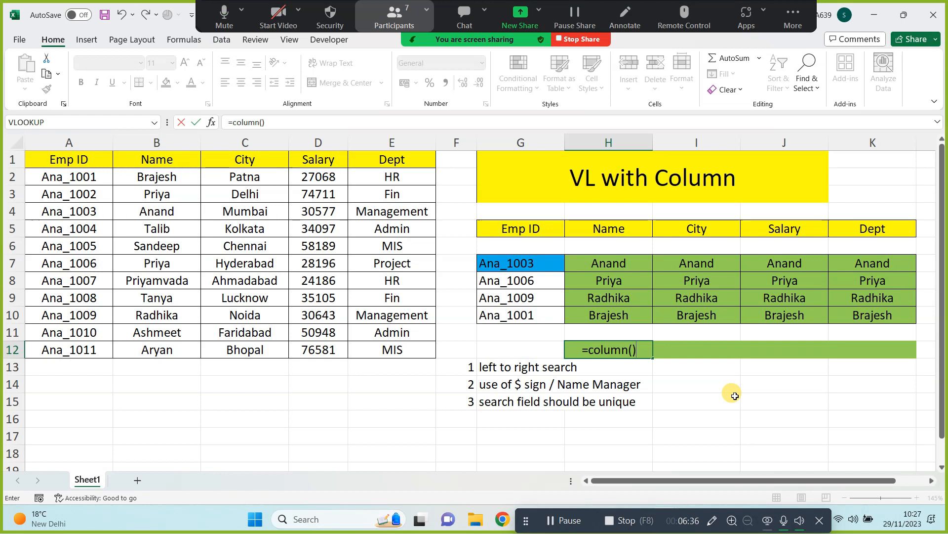
key(Return)
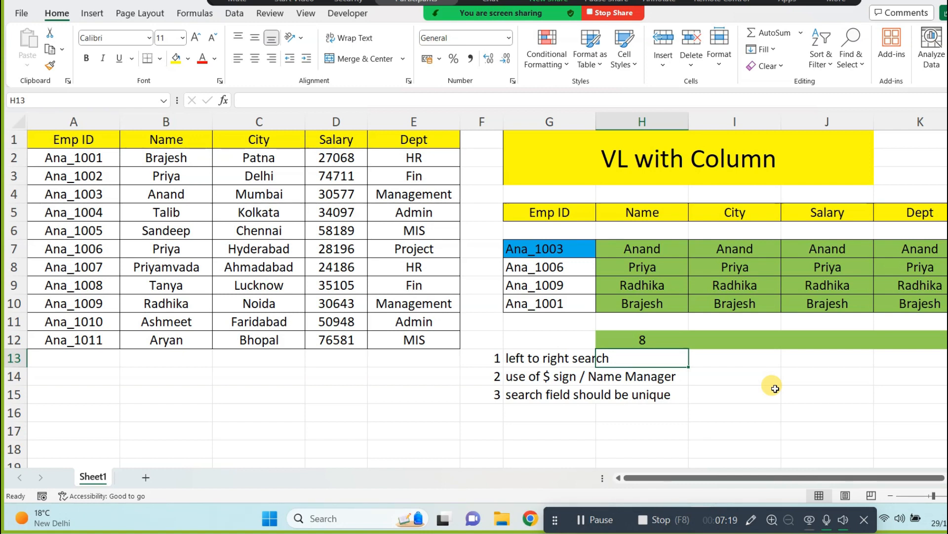
click(664, 341)
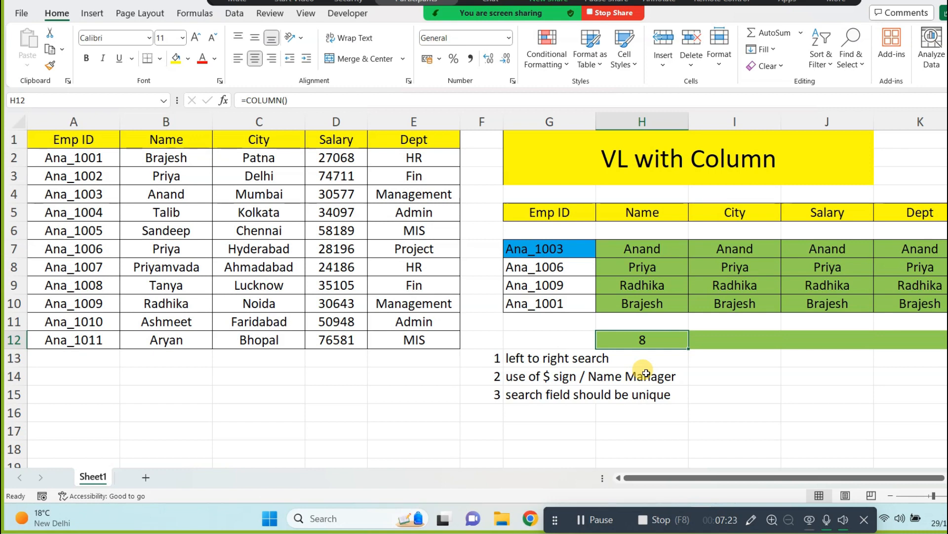
Enter =COLUMN(B1) in H12, returning 2
text(=)
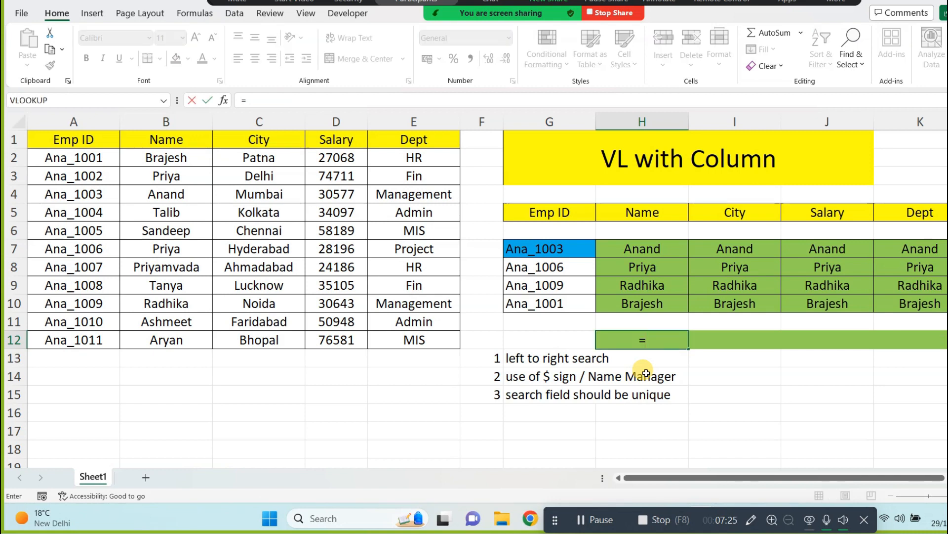
text(coluimn)
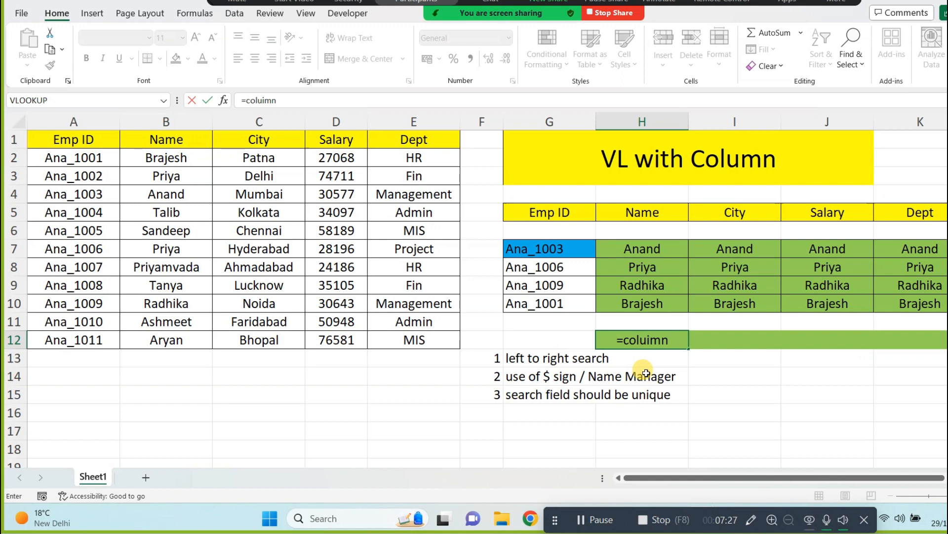
key(BackSpace)
key(BackSpace)
key(BackSpace)
key(Tab)
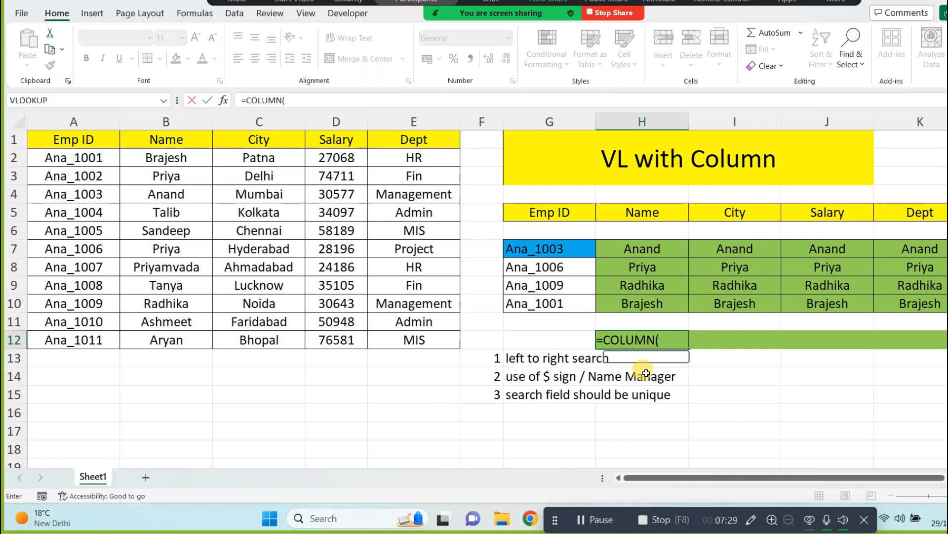
click(162, 143)
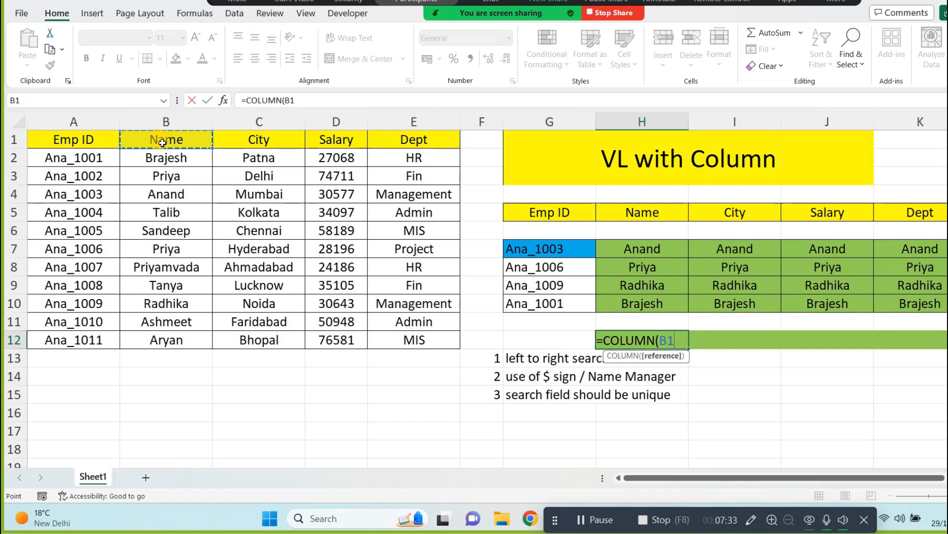
text())
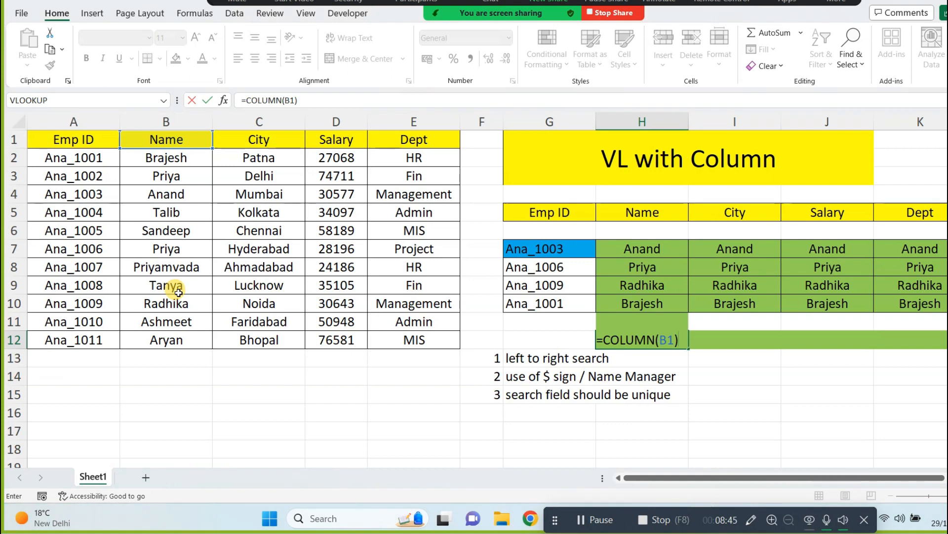
key(Return)
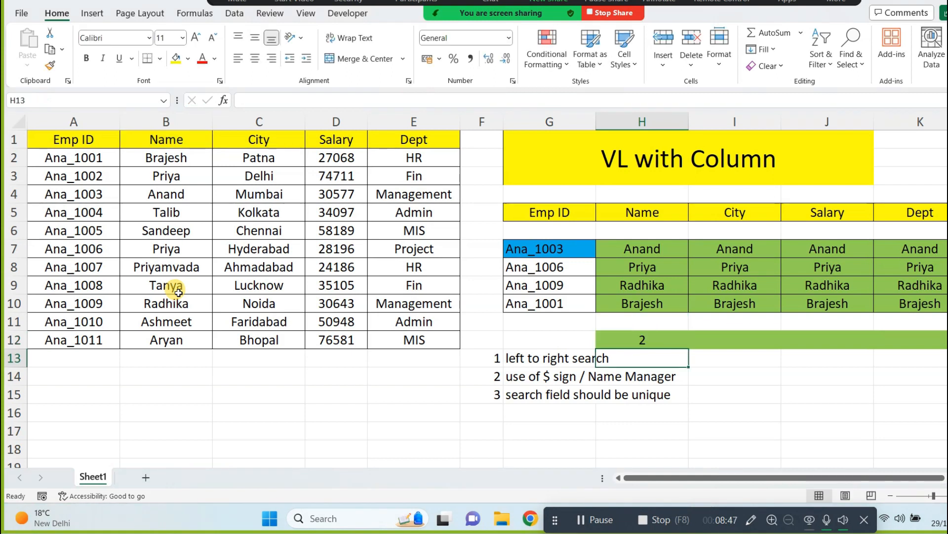
Fill the COLUMN formula across to K12 for 2–5 and check I12 and J12
click(669, 335)
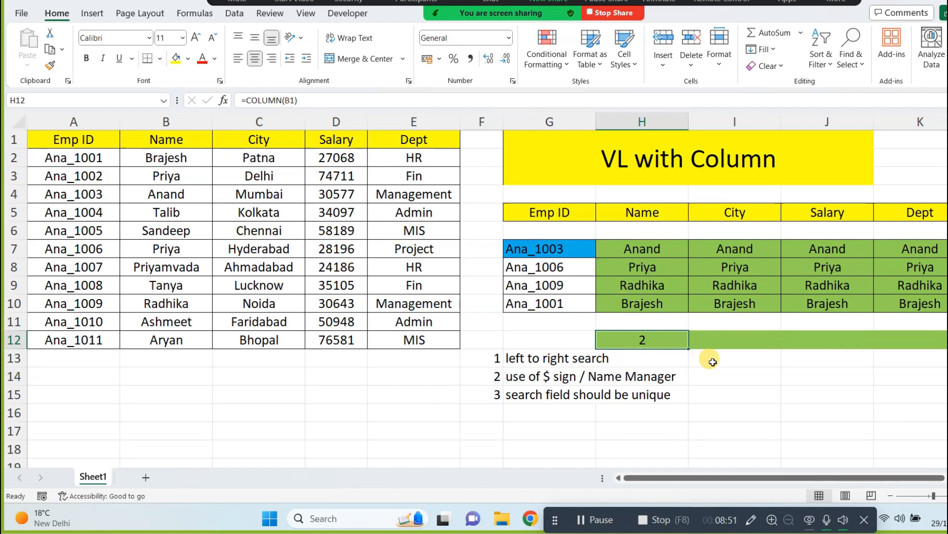
drag(688, 348, 929, 341)
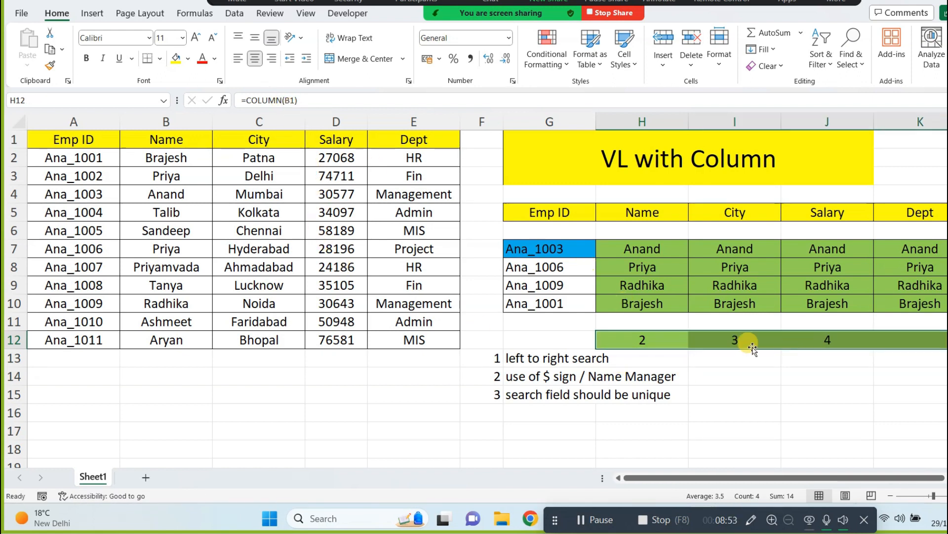
click(743, 339)
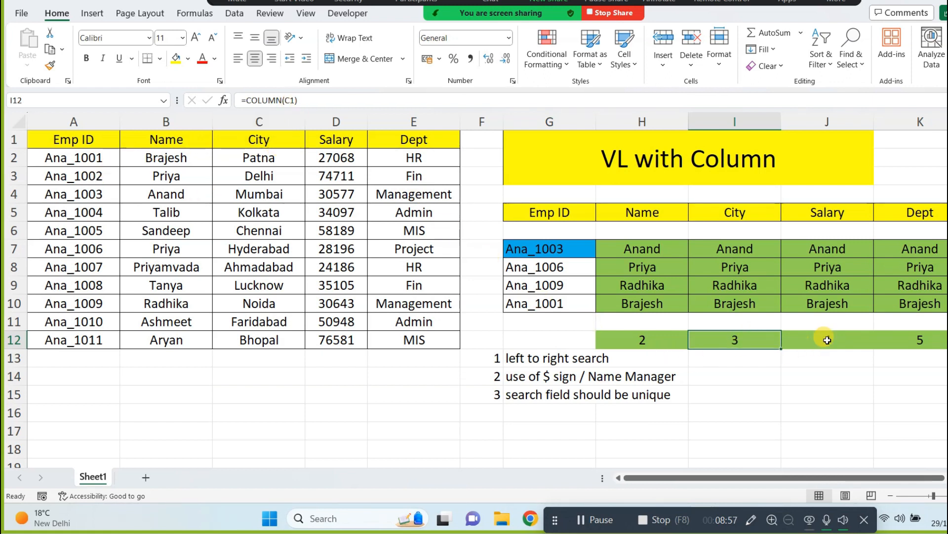
click(826, 338)
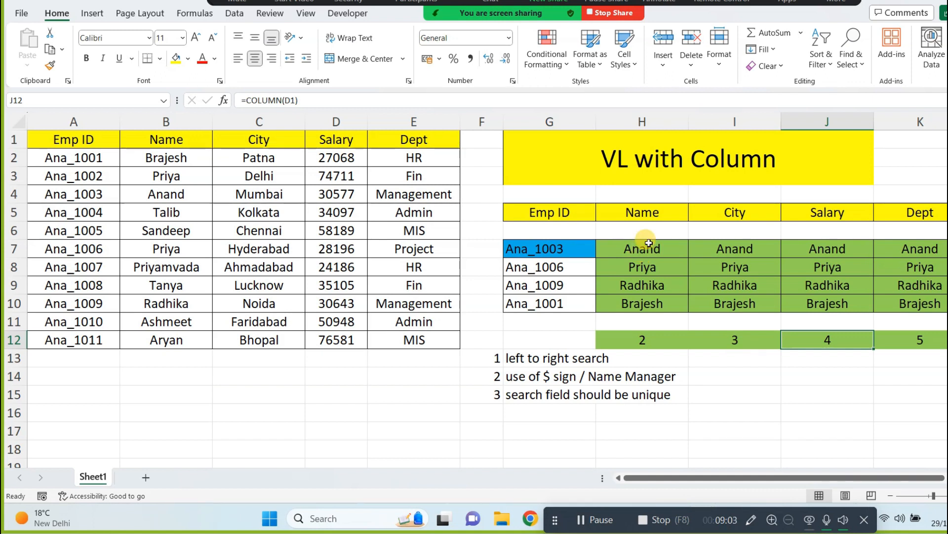
click(642, 247)
Change H7 to =VLOOKUP($G7,$A$1:$E$12,COLUMN(B1),0)
click(354, 102)
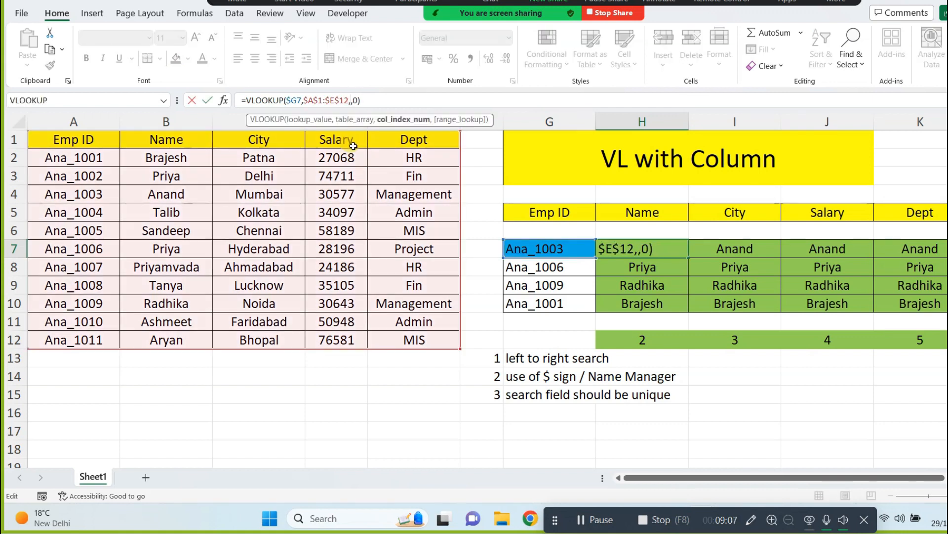
text(colu)
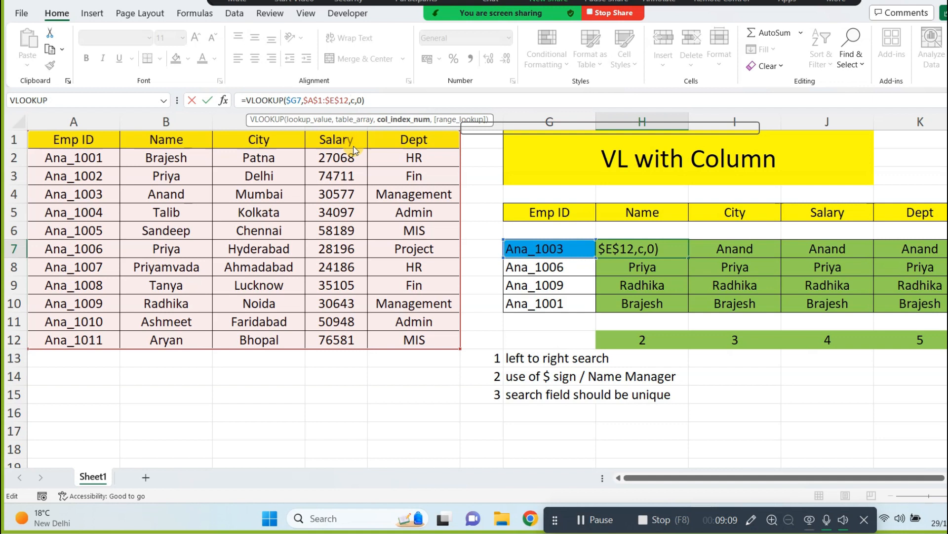
text(mn()
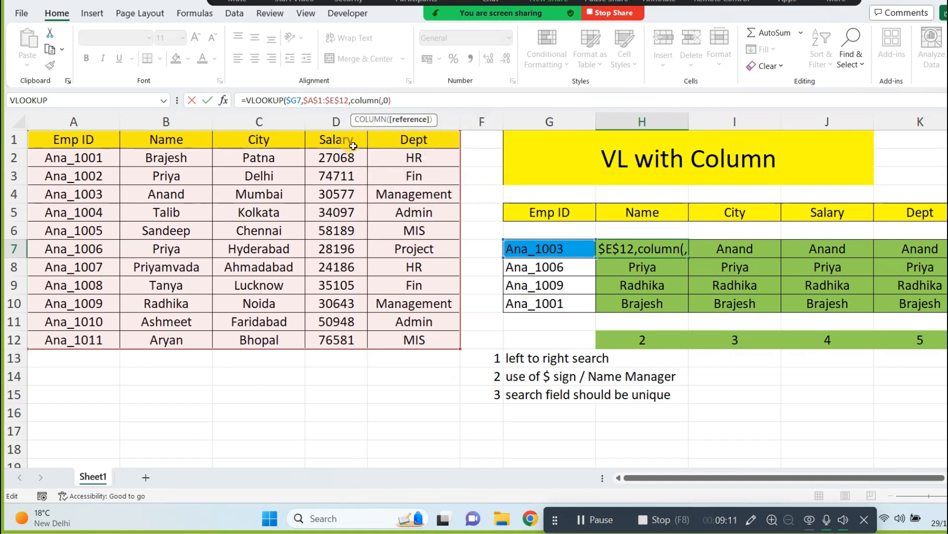
text(b1))
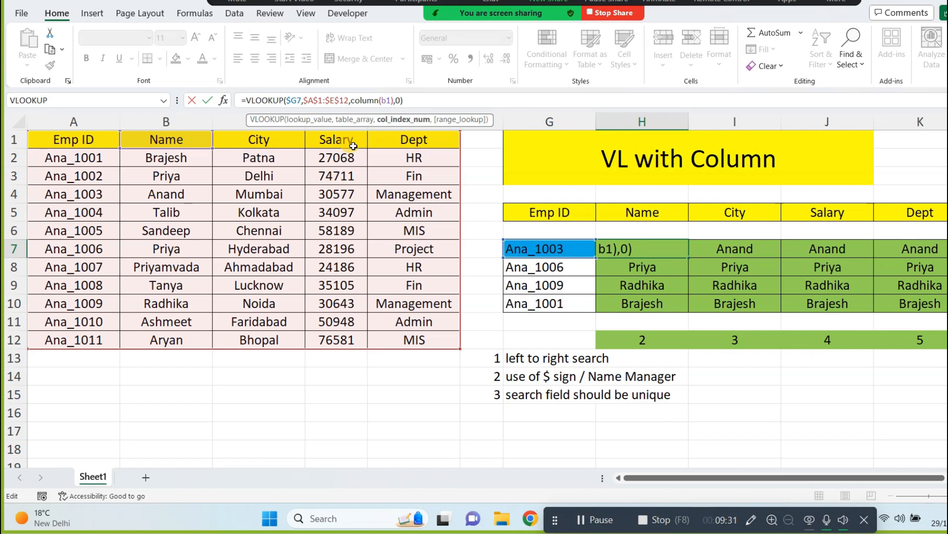
key(Return)
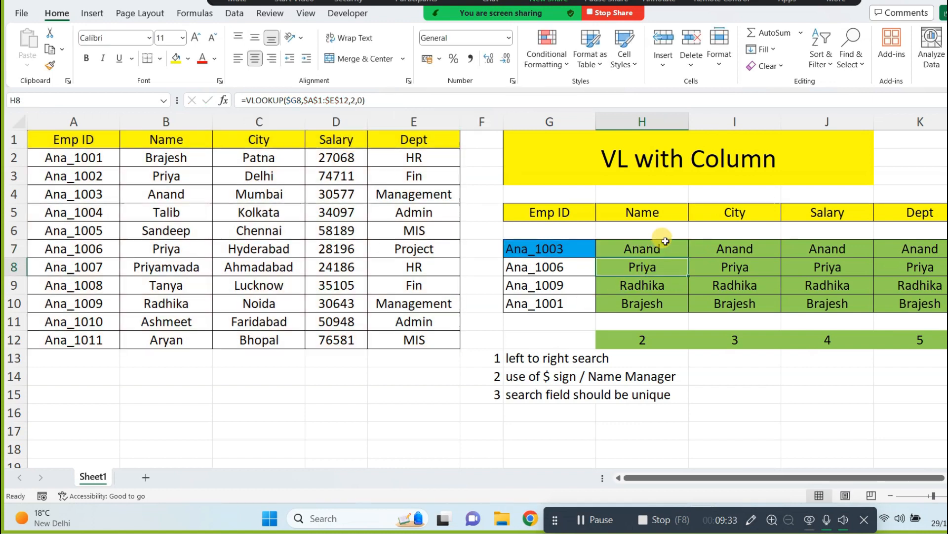
Fill the updated lookup across to K7 and down through H7:K10
click(665, 247)
drag(690, 258, 938, 311)
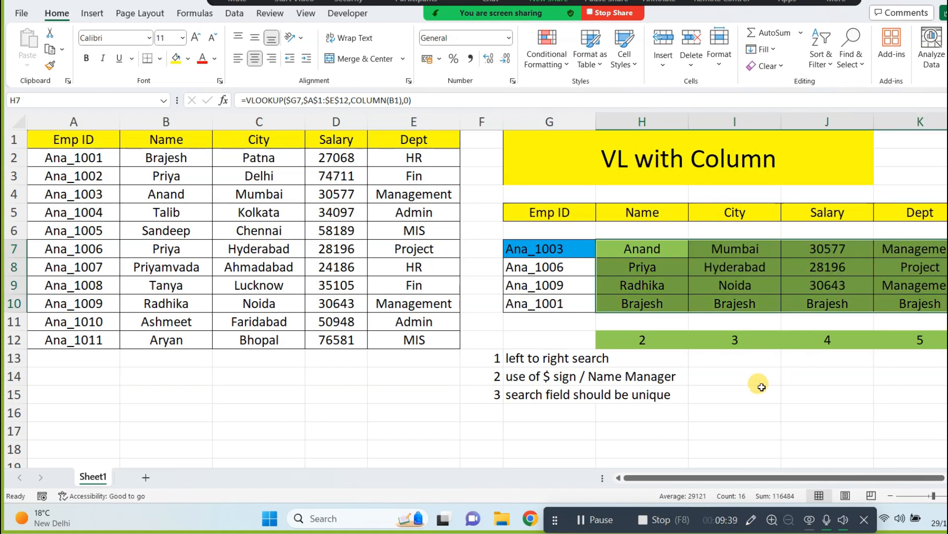
click(577, 431)
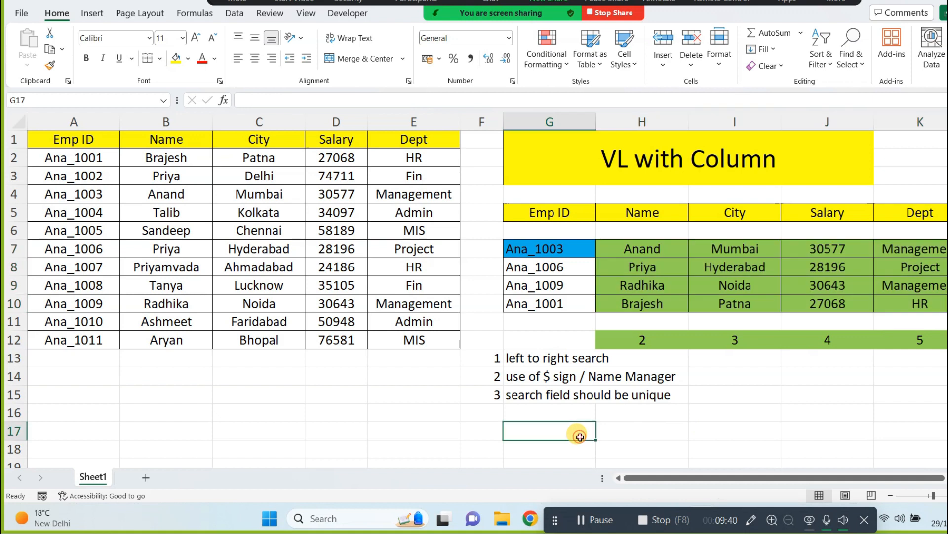
click(454, 388)
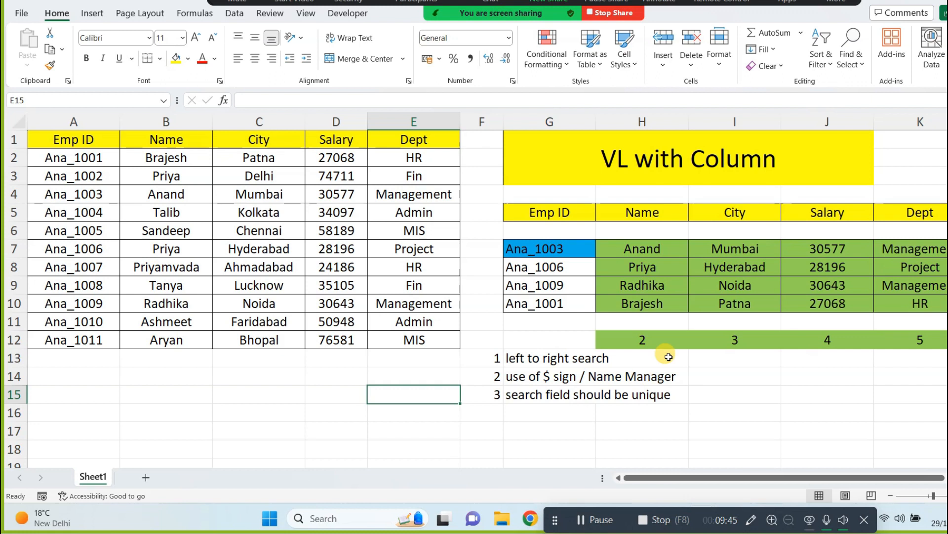
drag(642, 208, 665, 326)
click(642, 248)
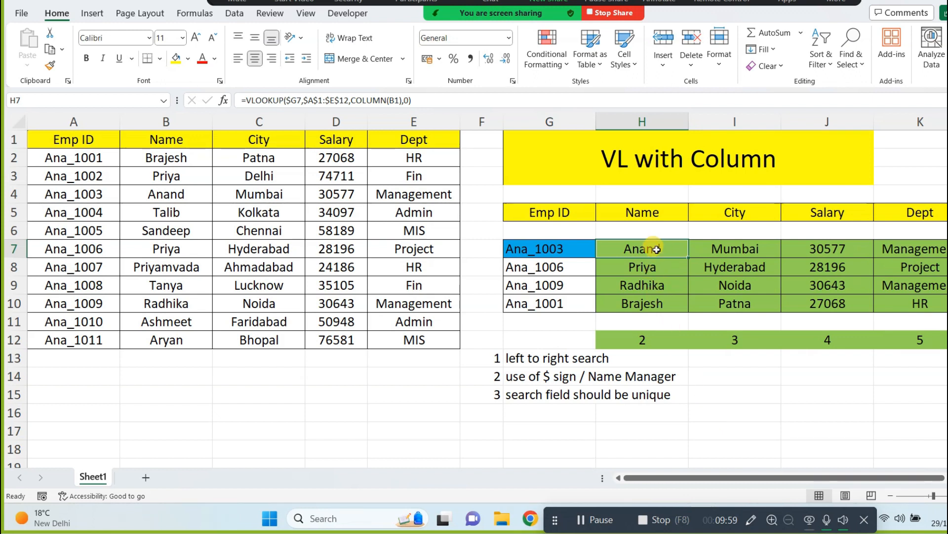
Enlarge the 'VL with Column' title in G1 to font size 28
click(568, 161)
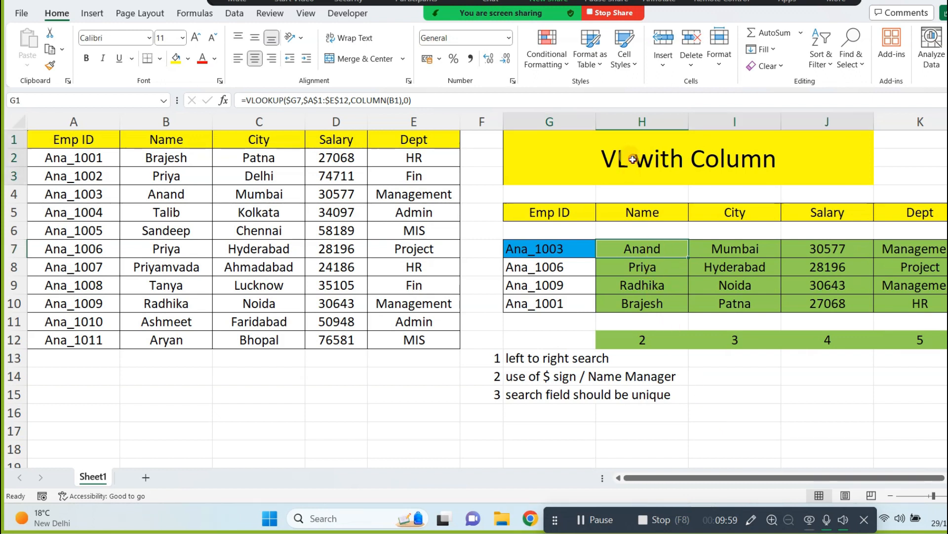
click(196, 37)
click(196, 37)
click(196, 38)
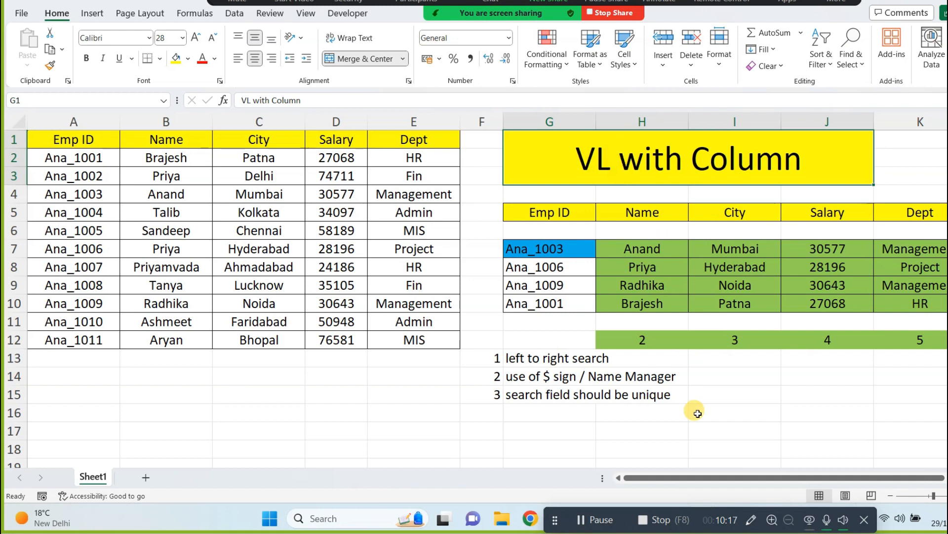
Clear the three numbered notes in F13:G15
click(612, 432)
click(508, 357)
drag(498, 366, 540, 390)
key(Delete)
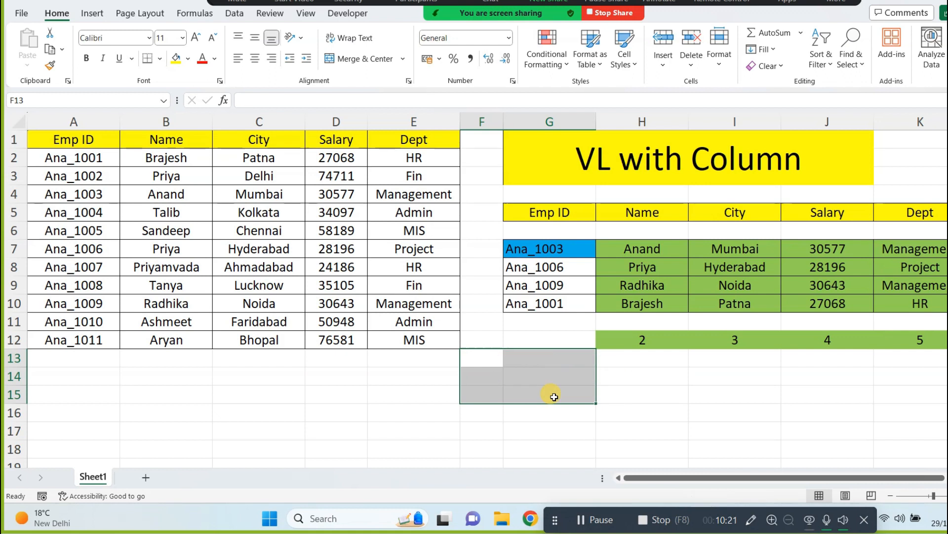
Apply Thick Outside Borders to the G1 title
click(603, 410)
click(682, 144)
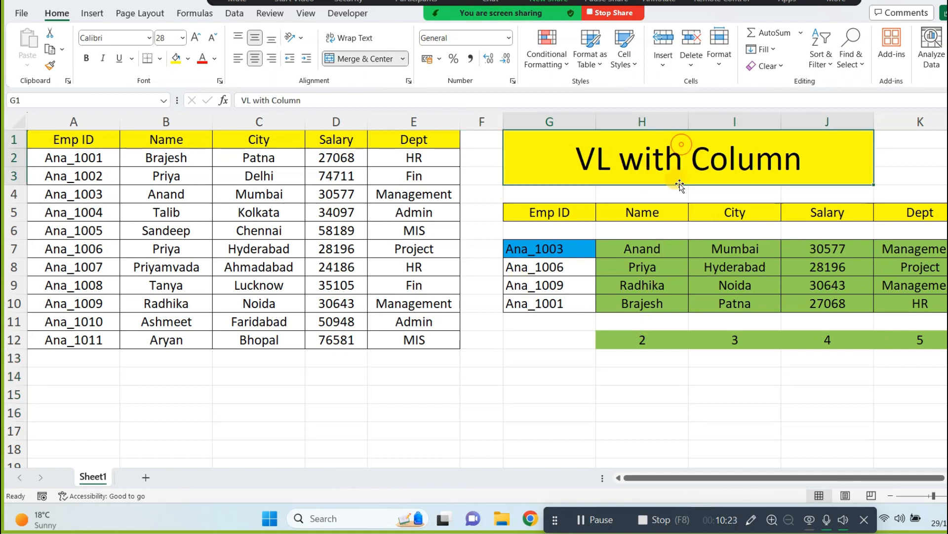
click(160, 58)
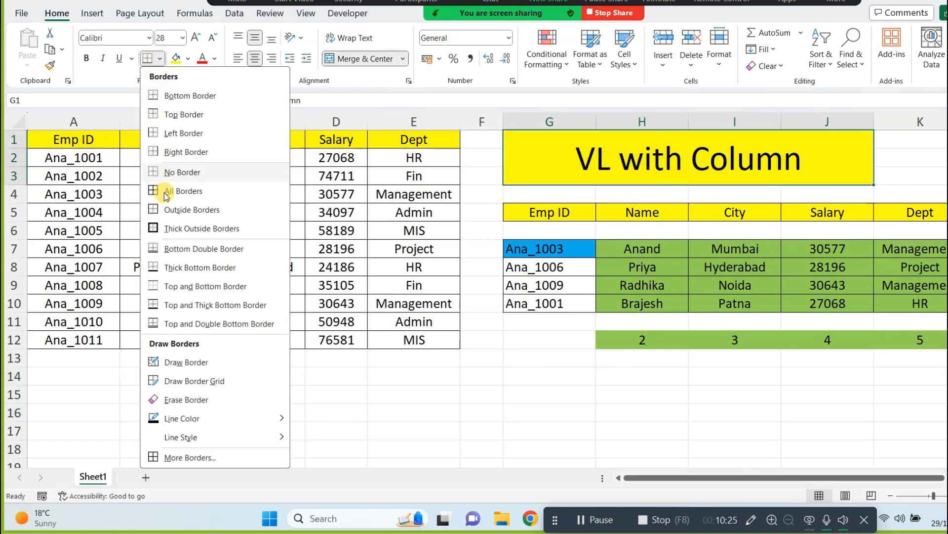
click(156, 228)
click(517, 393)
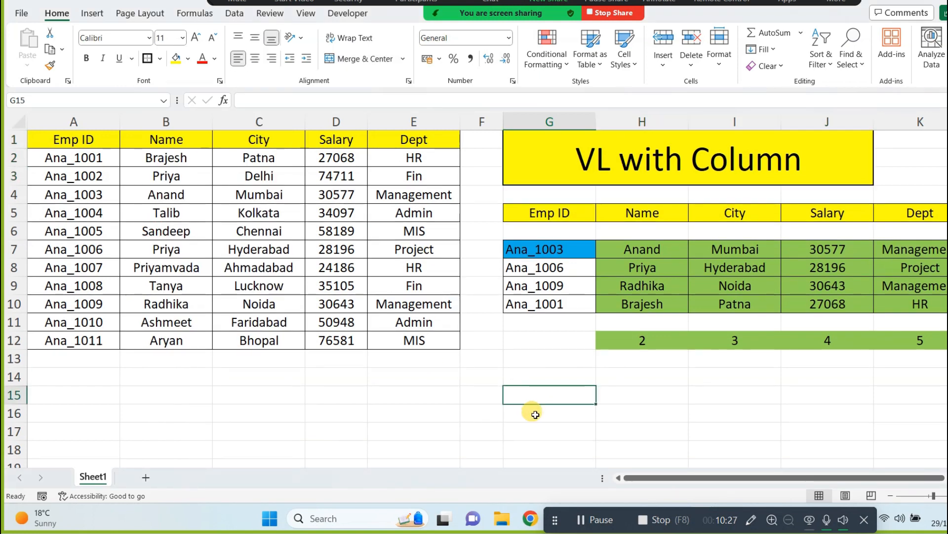
click(538, 380)
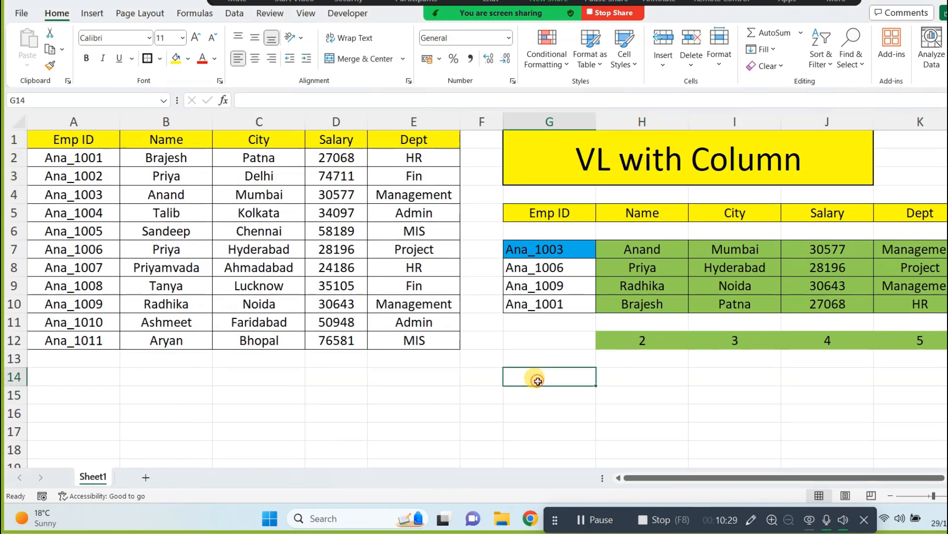
Enter the label 'Limitation' in G14
text(Limitation)
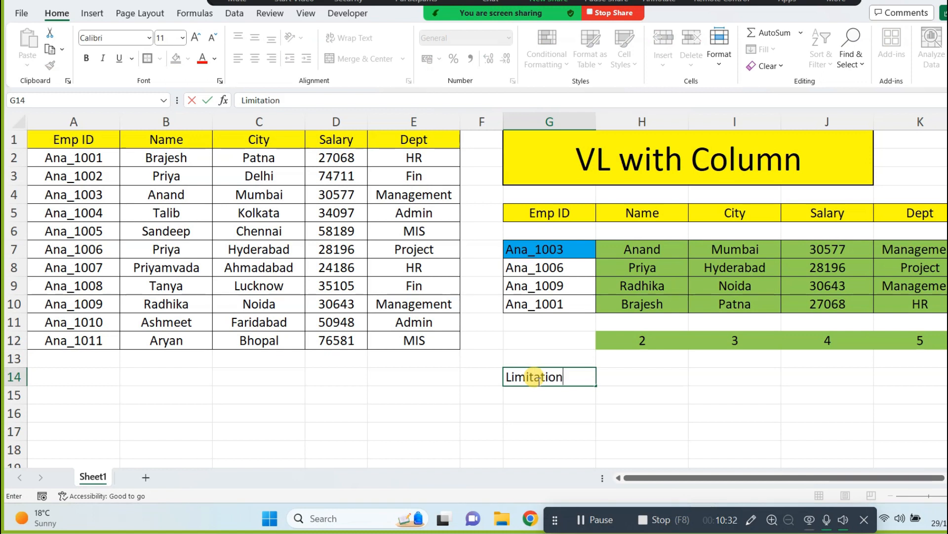
click(555, 410)
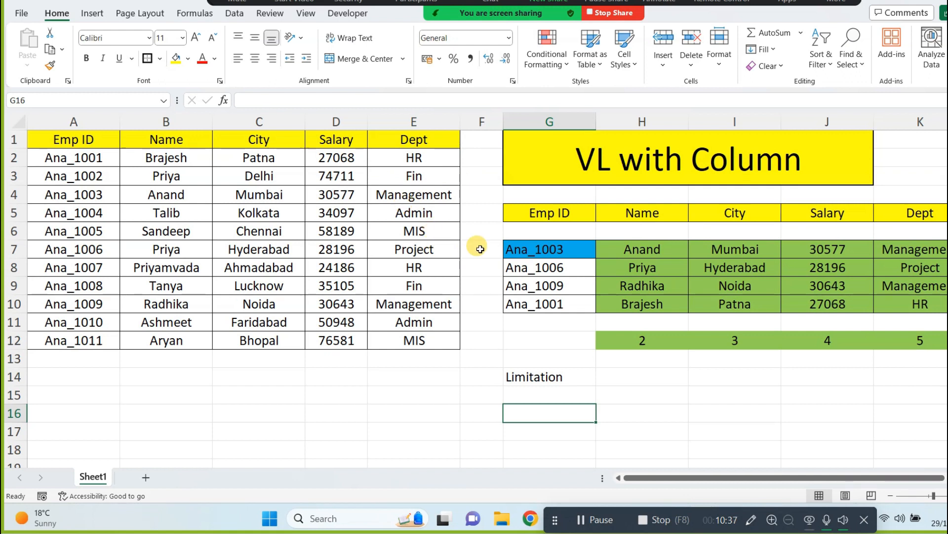
drag(86, 146, 384, 140)
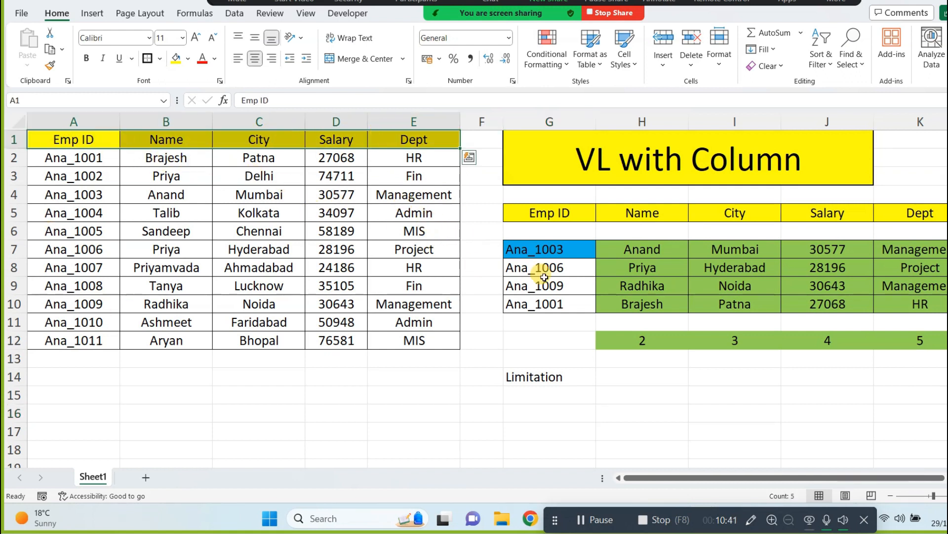
click(633, 398)
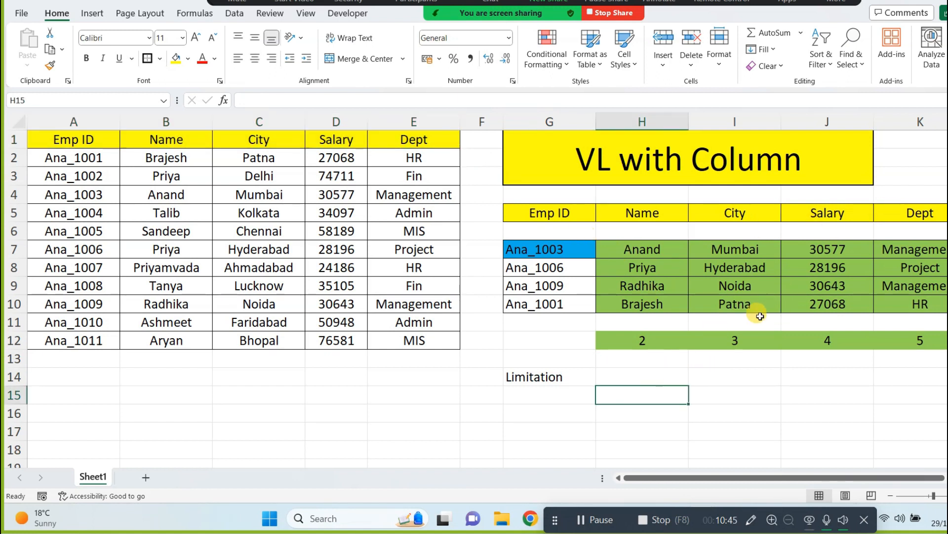
Copy the Salary and City headings into H14 and I14
click(836, 220)
key(ctrl+c)
click(625, 377)
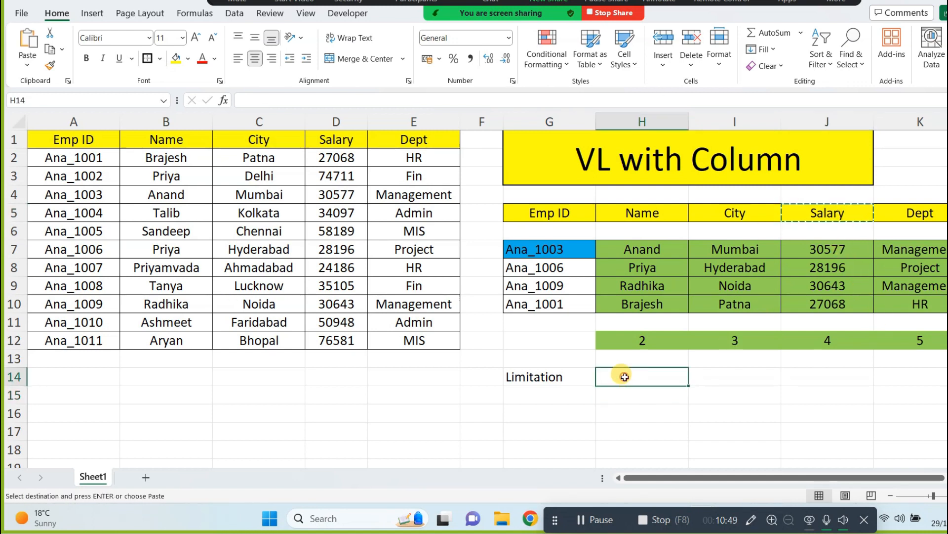
key(ctrl+v)
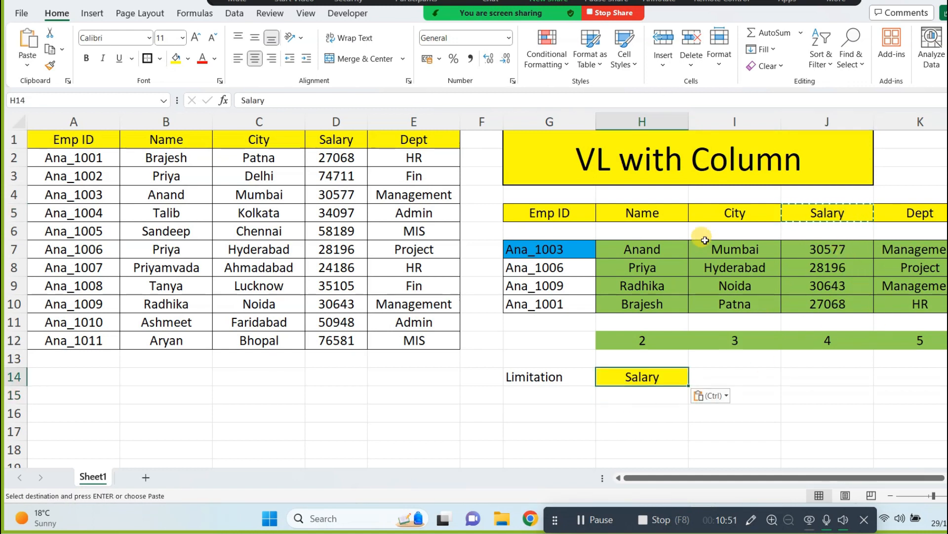
click(697, 210)
key(ctrl+c)
click(752, 377)
key(ctrl+v)
Copy the Dept and Name headings into J14 and K14
click(915, 217)
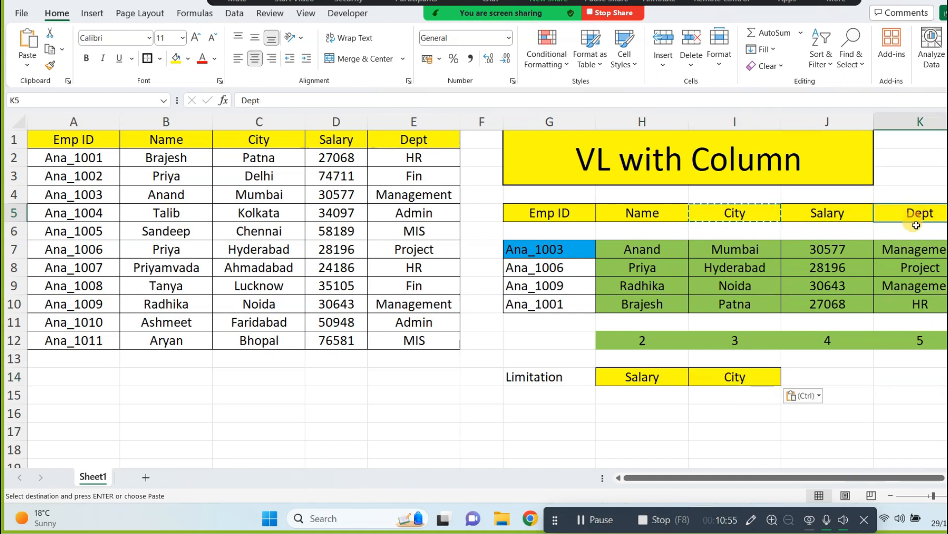
key(ctrl+c)
click(818, 377)
key(ctrl+v)
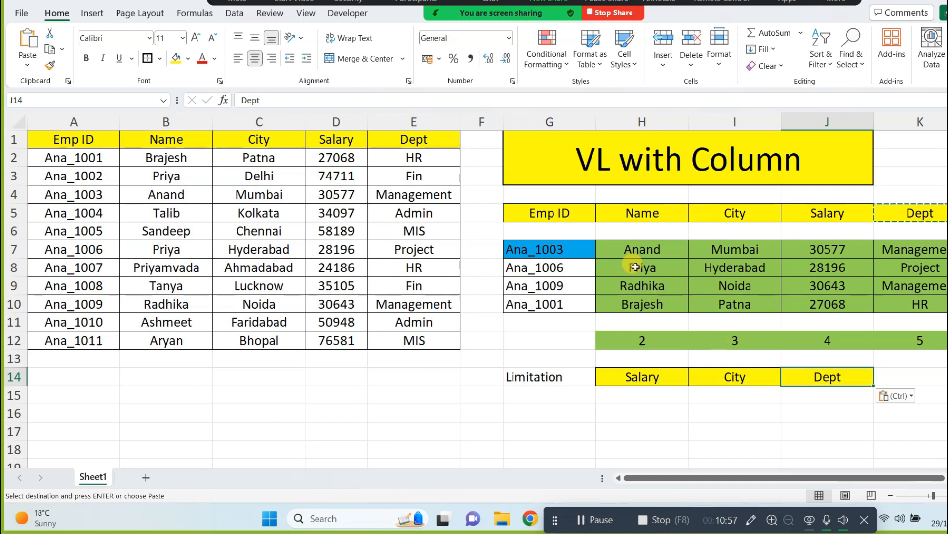
click(625, 210)
key(ctrl+c)
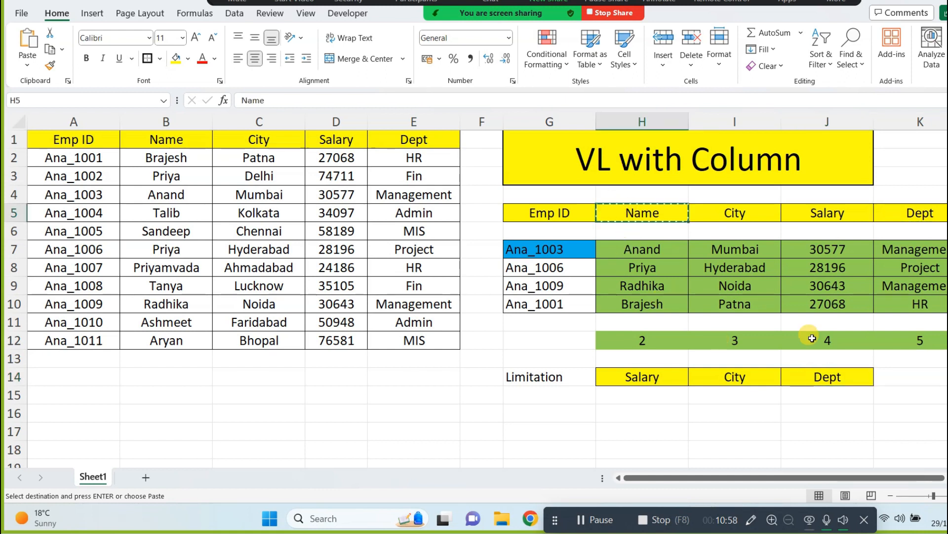
click(899, 372)
key(ctrl+v)
Enter =COLUMN(D1) in H15 to show Salary's column number 4
click(642, 401)
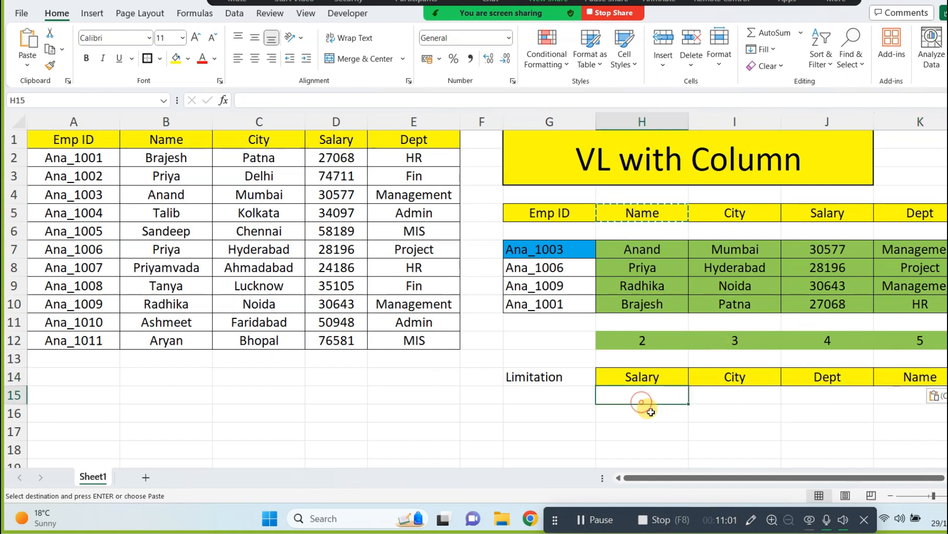
text(=colu)
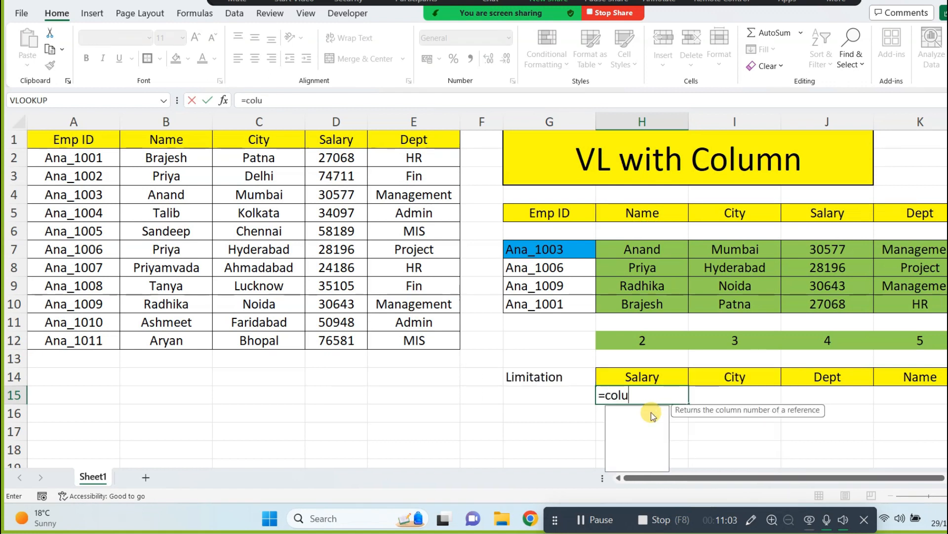
text(mn()
click(341, 144)
text())
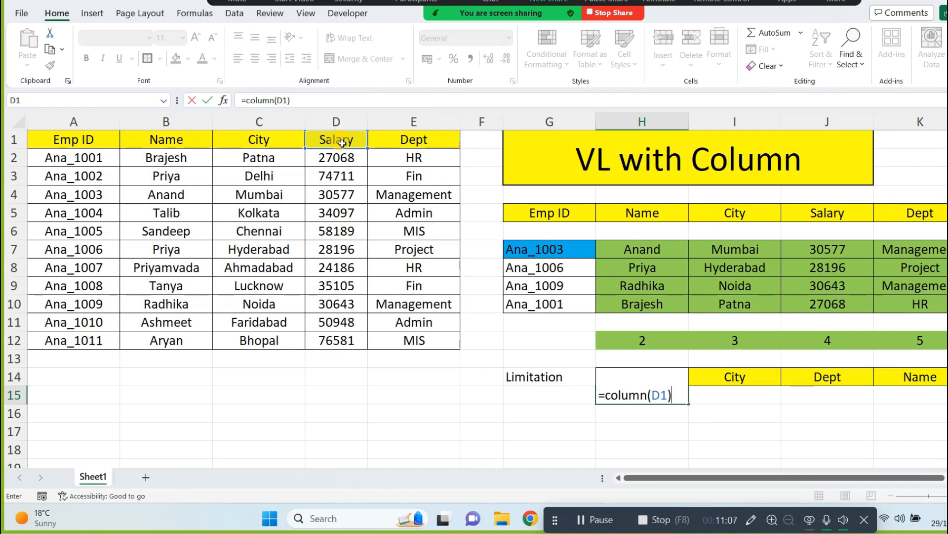
key(Return)
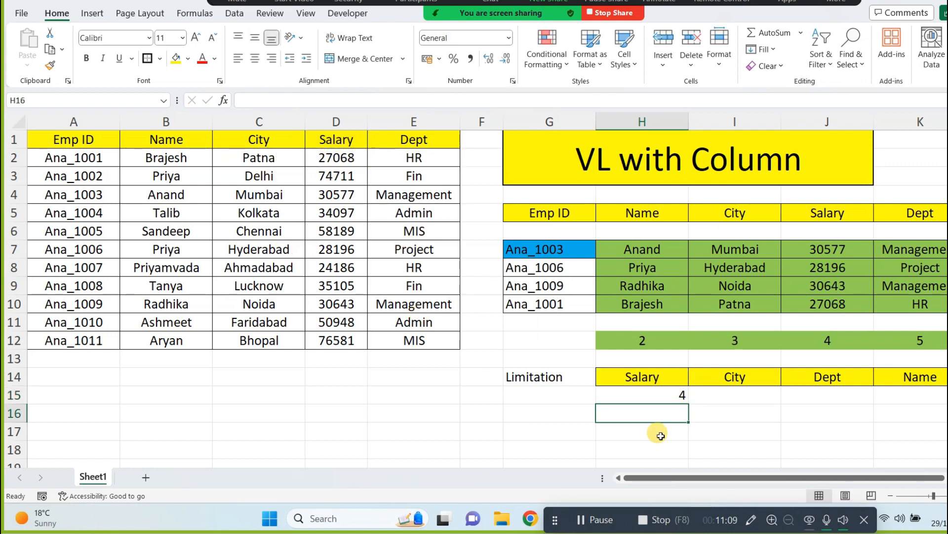
Fill H15's COLUMN formula across to K15, showing 4, 5 and 6, and check the copies
click(669, 394)
drag(688, 403, 932, 396)
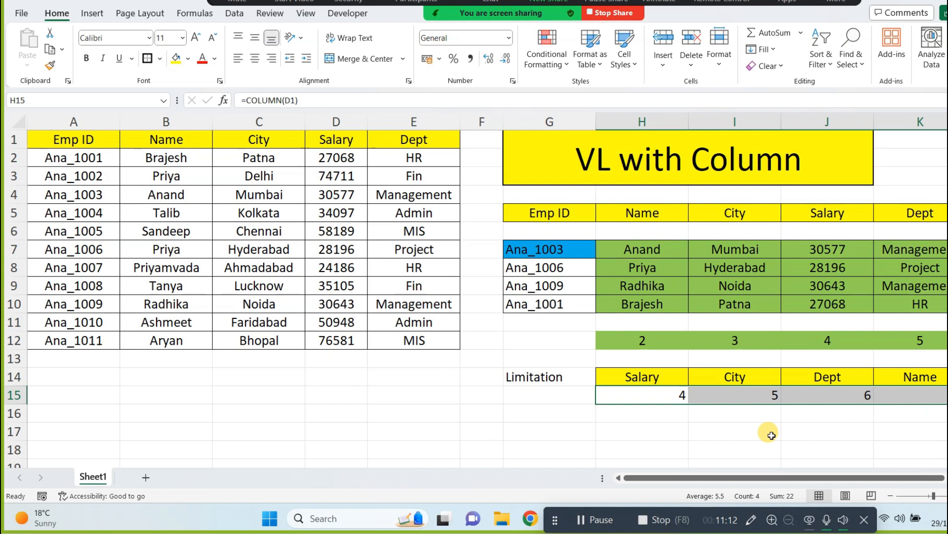
click(764, 401)
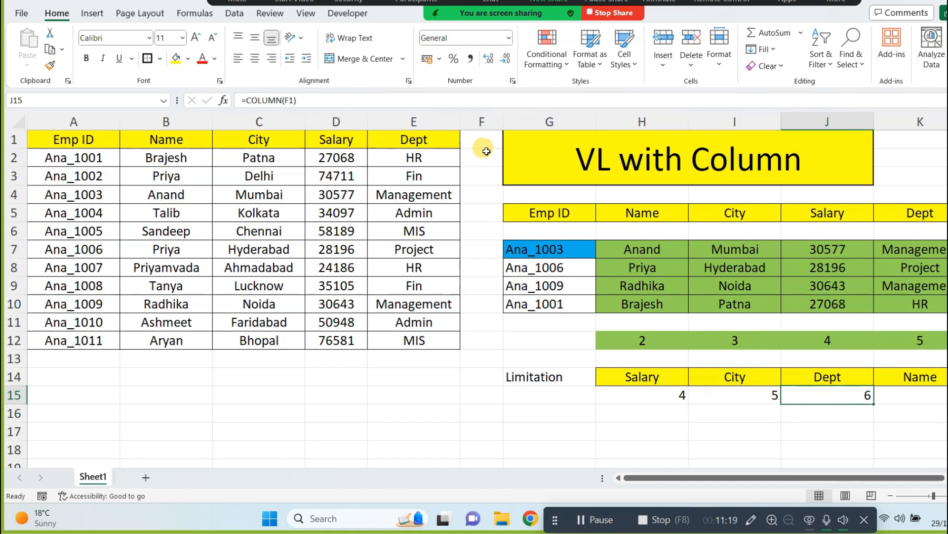
drag(479, 144, 493, 344)
click(847, 394)
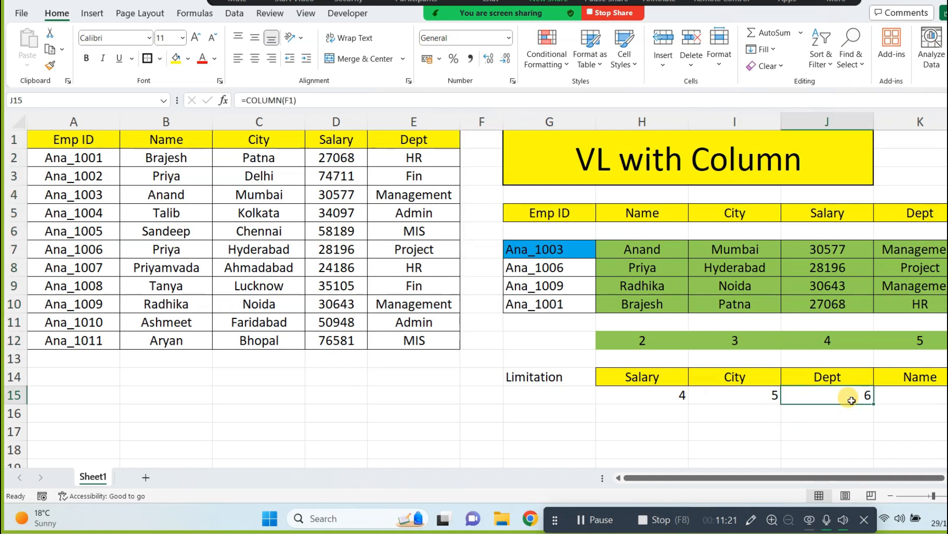
click(919, 395)
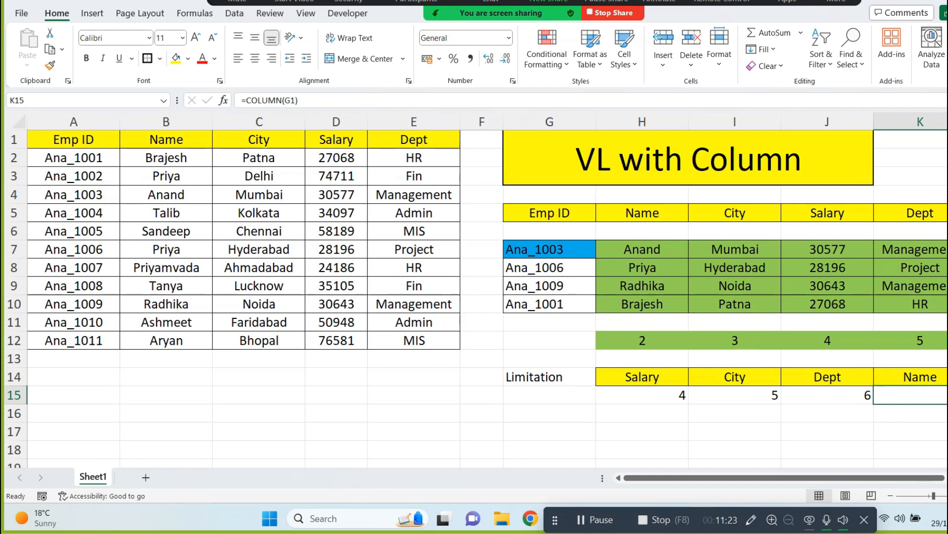
Clear the column-number results from H15:L15
drag(647, 393, 946, 395)
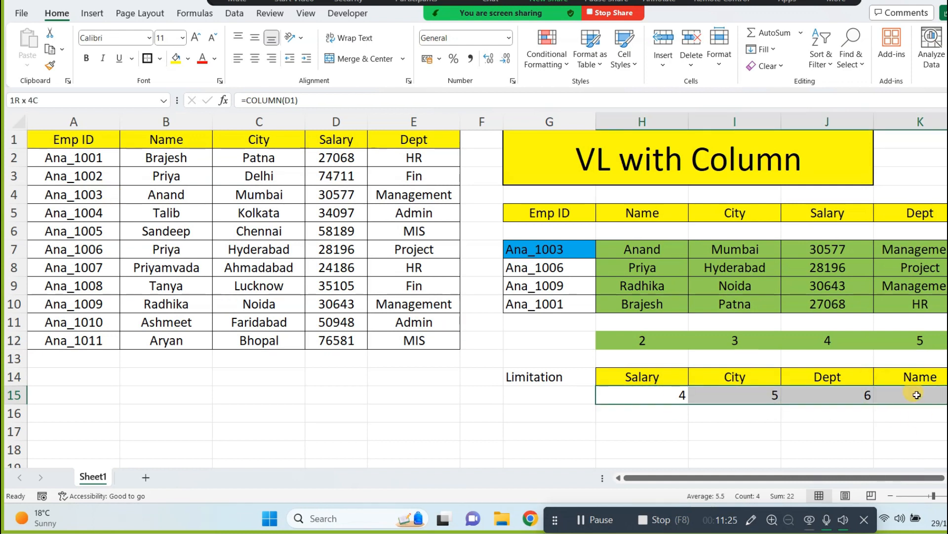
key(Delete)
click(785, 431)
Enter the note 'Heading should be same or same in order' in H16
click(626, 412)
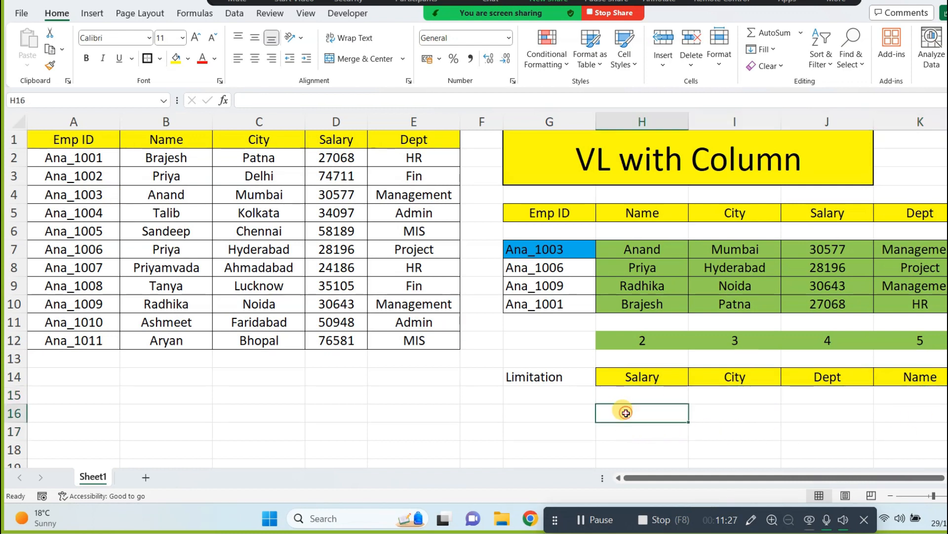
text(He)
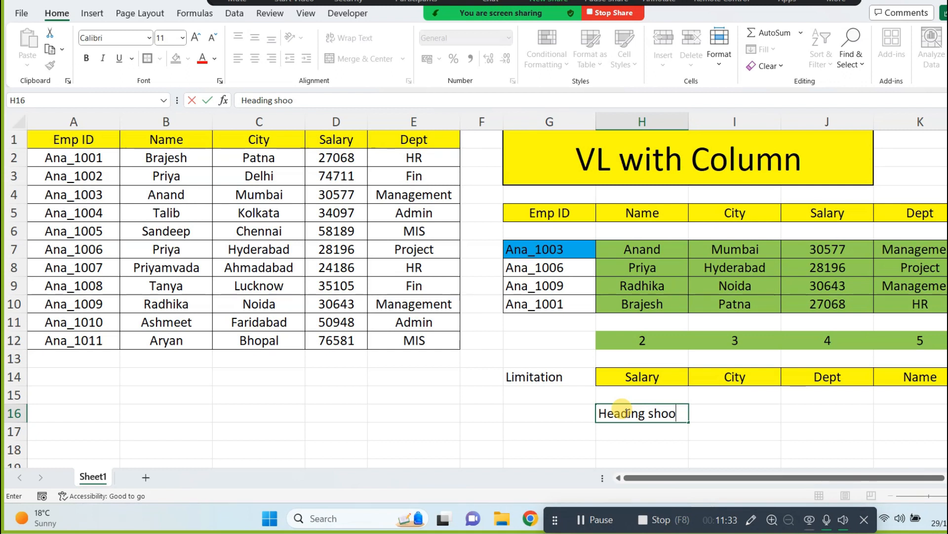
text(ading should be same or same in order)
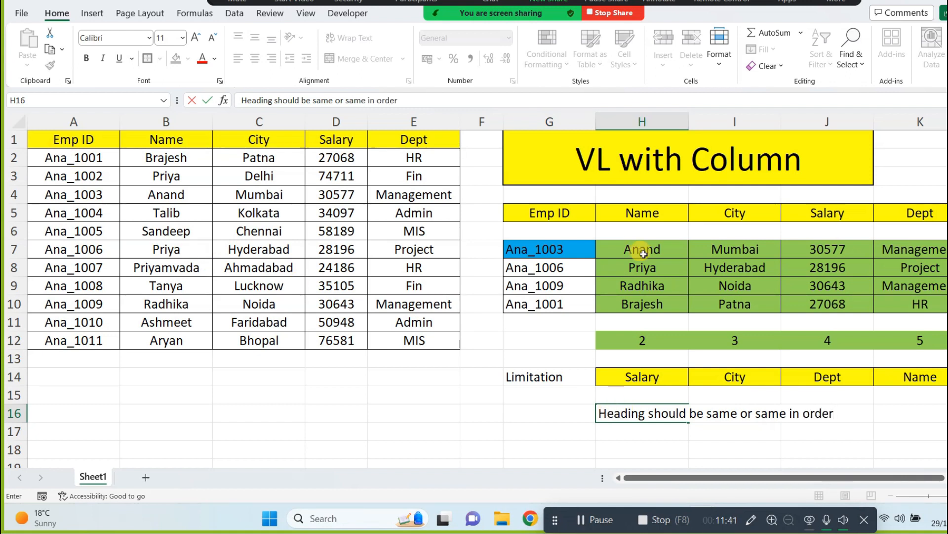
click(496, 443)
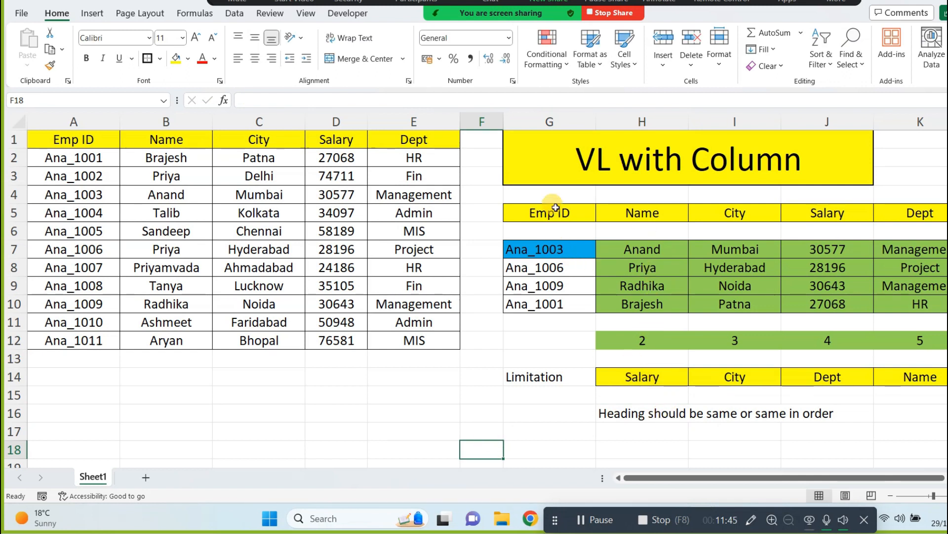
Highlight the Emp ID column, the Salary and Dept results, and the Limitation headings for review
drag(547, 212, 547, 303)
drag(832, 214, 919, 321)
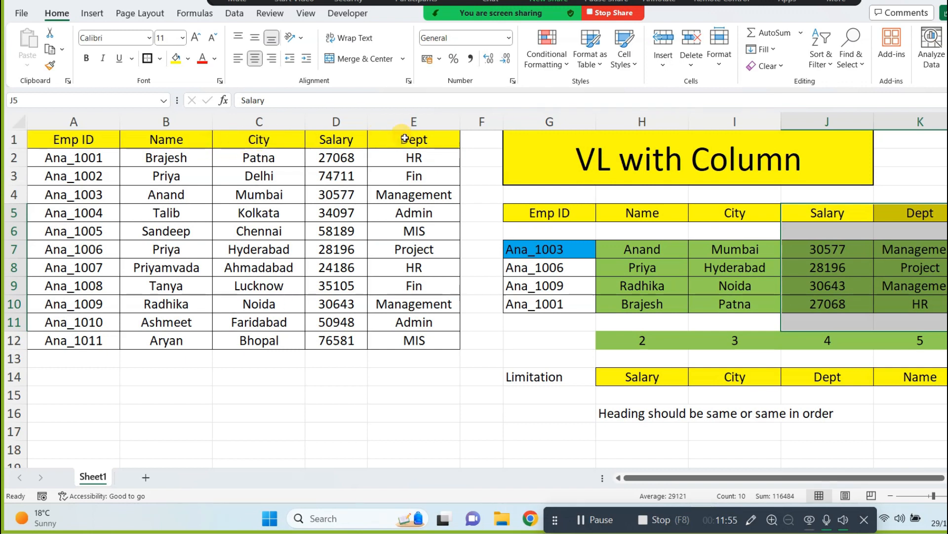
drag(635, 378, 902, 378)
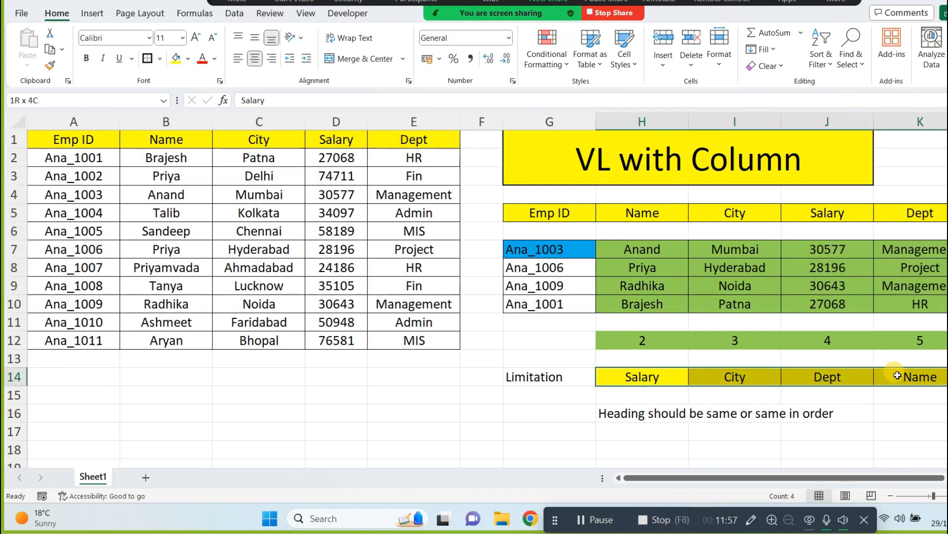
click(558, 377)
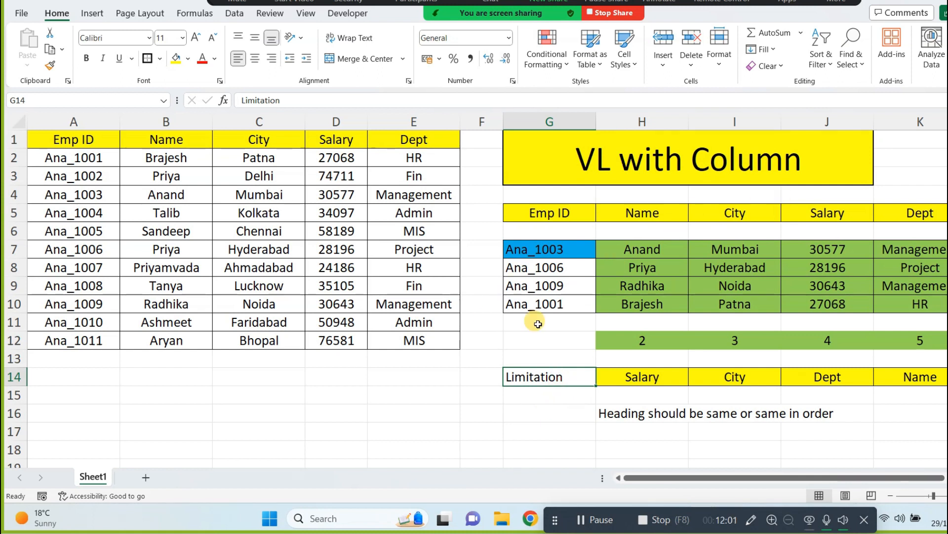
Copy the G1 title and use it to rename Sheet1 to 'VL with Column'
double_click(796, 158)
drag(801, 158, 551, 159)
key(ctrl+c)
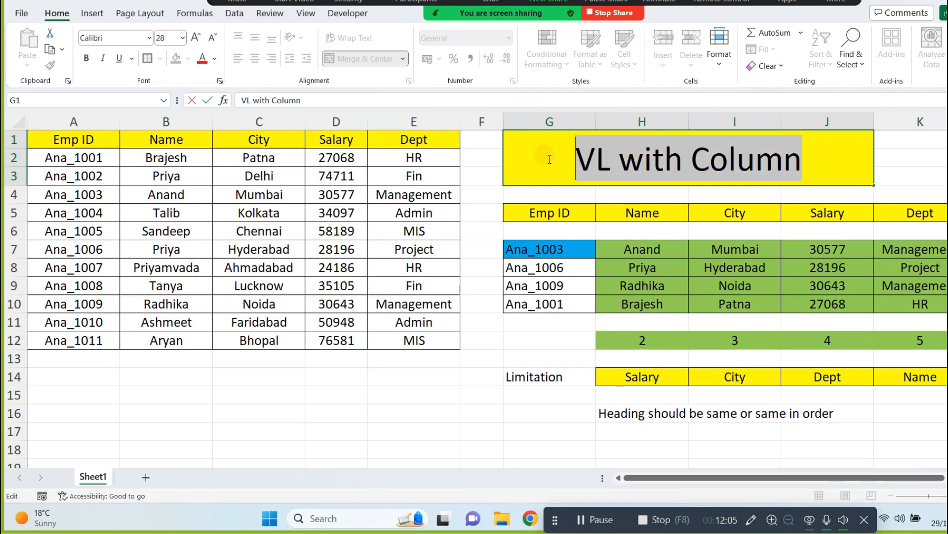
key(Escape)
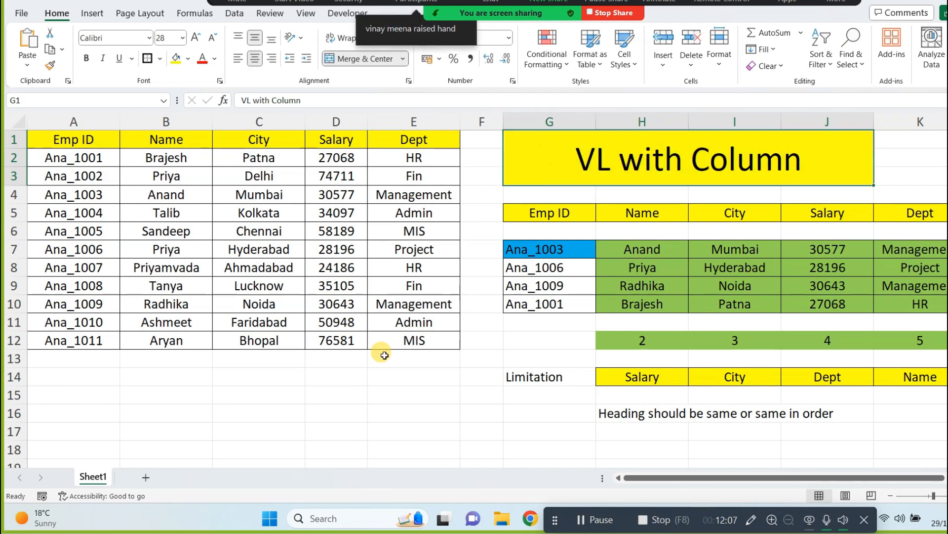
double_click(94, 478)
key(ctrl+v)
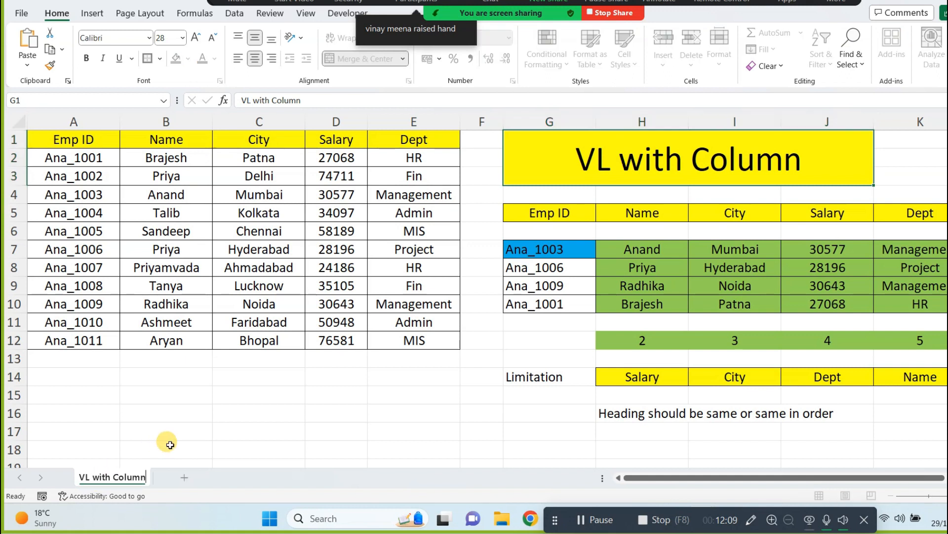
click(372, 406)
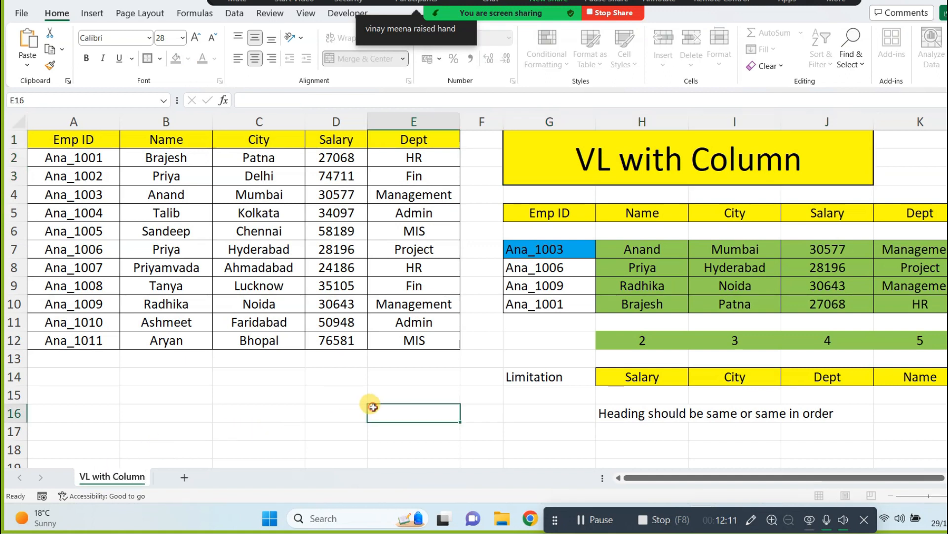
Select the A1:K16 layout, then add a blank Sheet2 and return to VL with Column
click(524, 413)
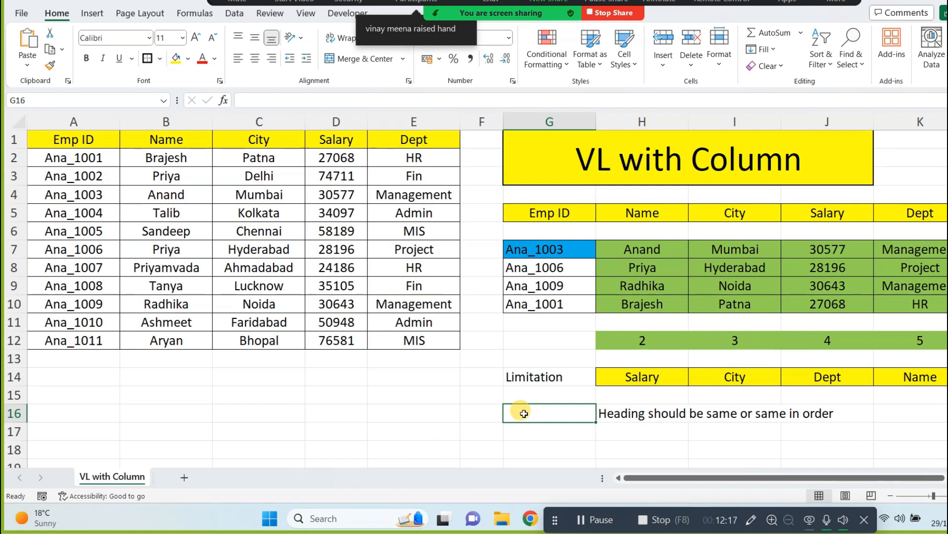
drag(58, 139, 193, 177)
drag(310, 240, 851, 400)
drag(700, 411, 819, 434)
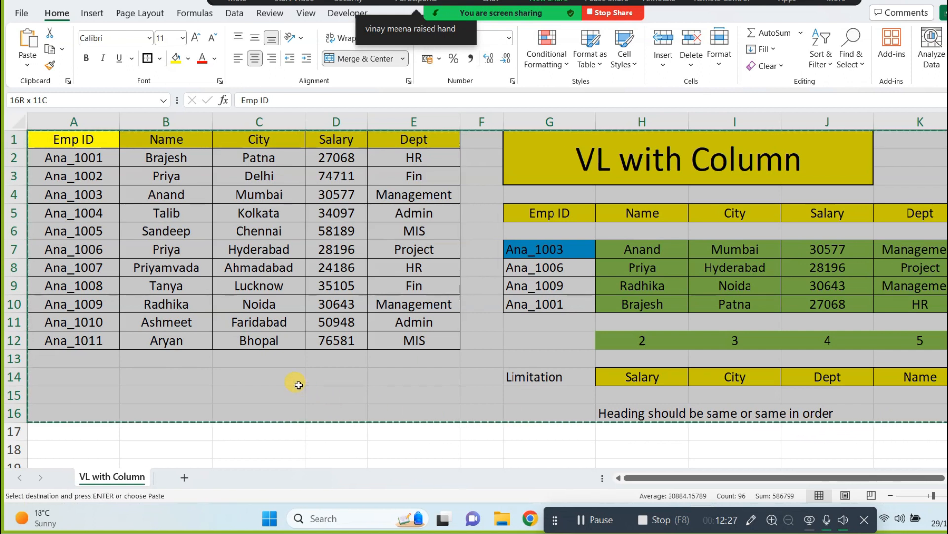
key(Escape)
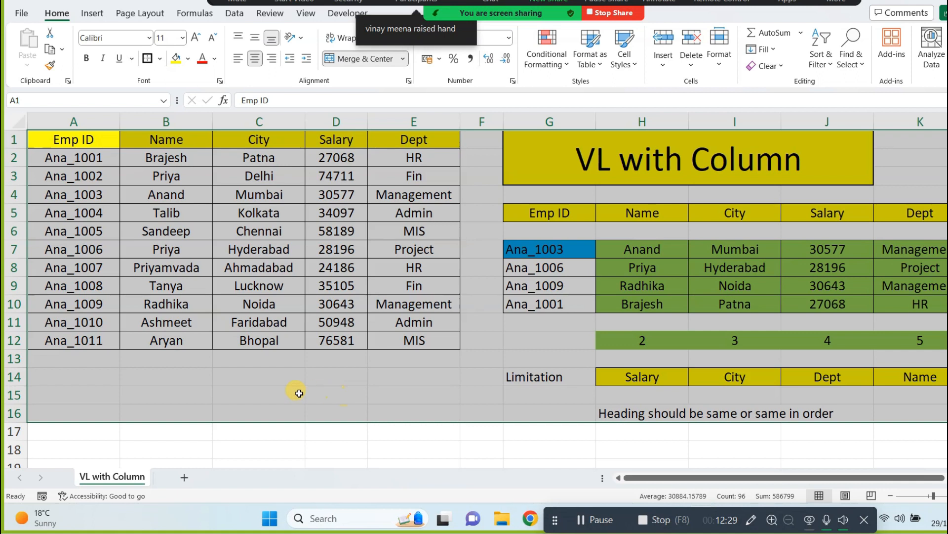
click(299, 393)
click(185, 477)
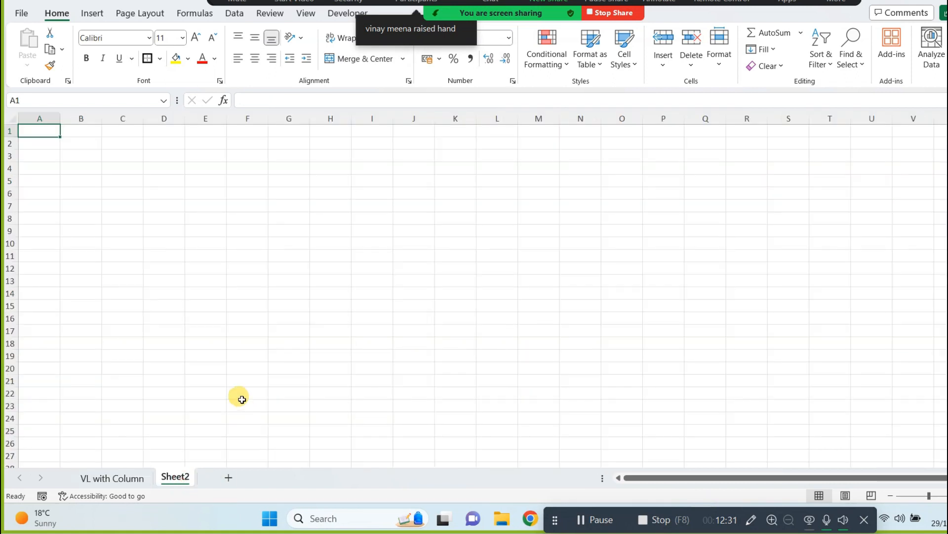
click(122, 478)
Copy the tables and notes and paste them into Sheet2 at A1
drag(64, 139, 879, 406)
key(ctrl+c)
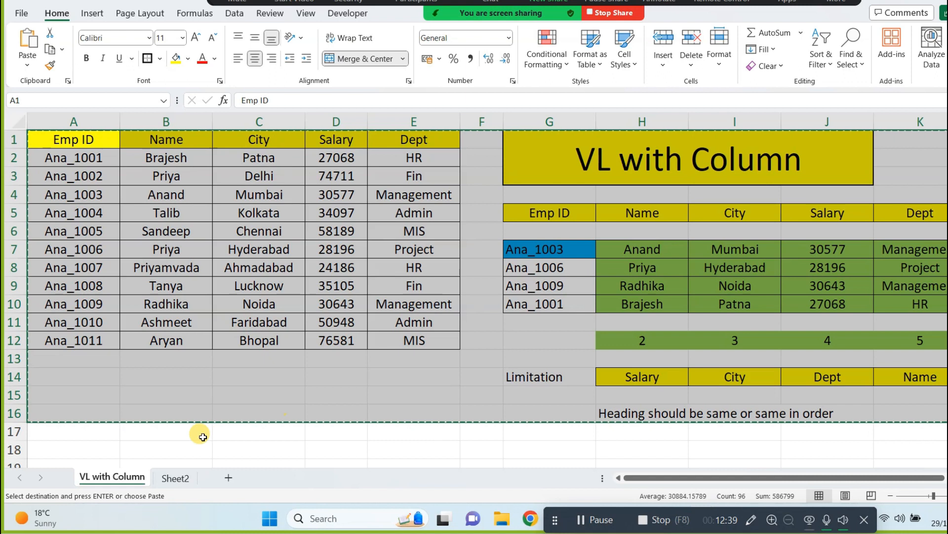
click(176, 477)
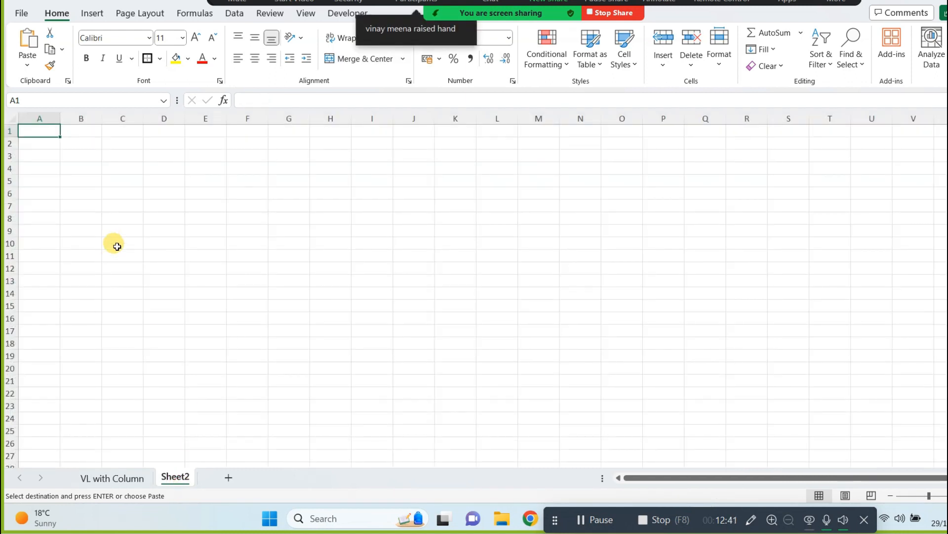
key(ctrl+v)
scroll(317, 398, up, 3)
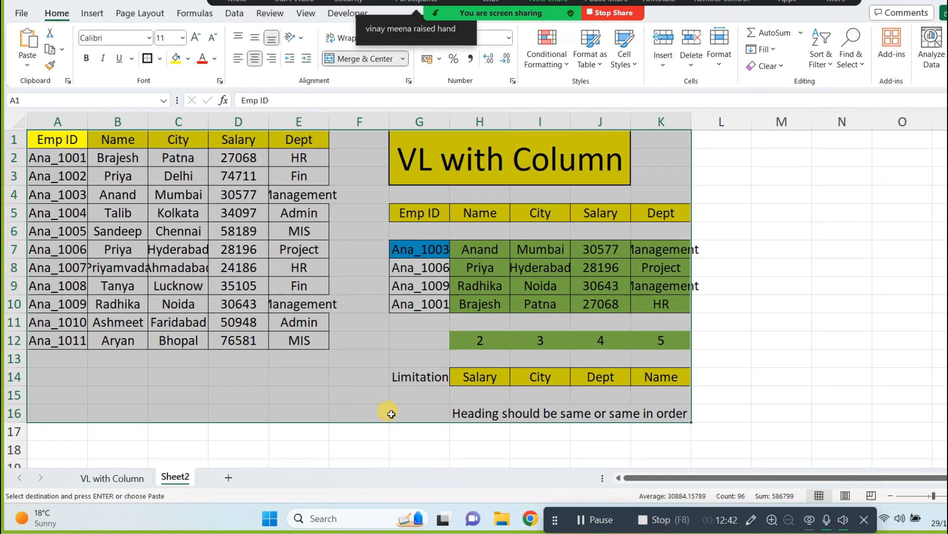
click(808, 321)
Auto-fit all Sheet2 columns to their contents and narrow column H
click(16, 120)
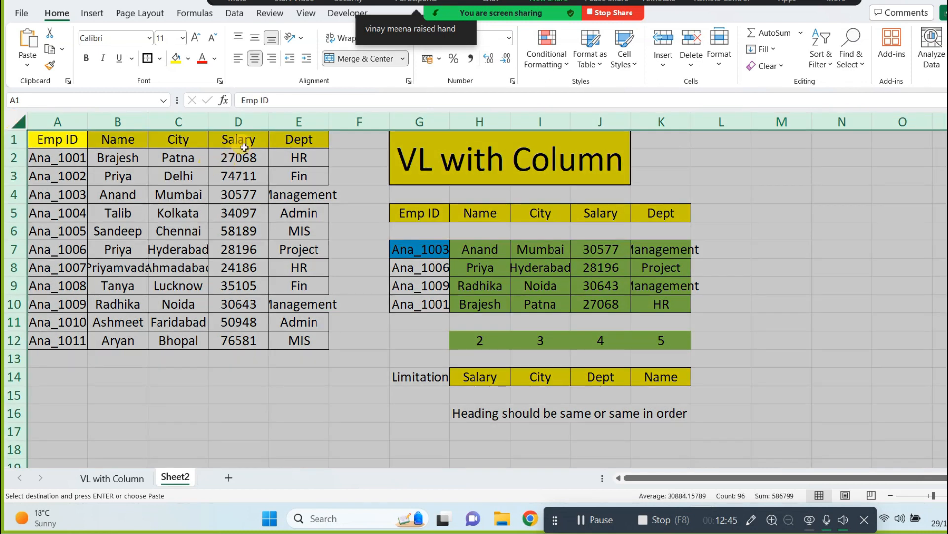
double_click(269, 121)
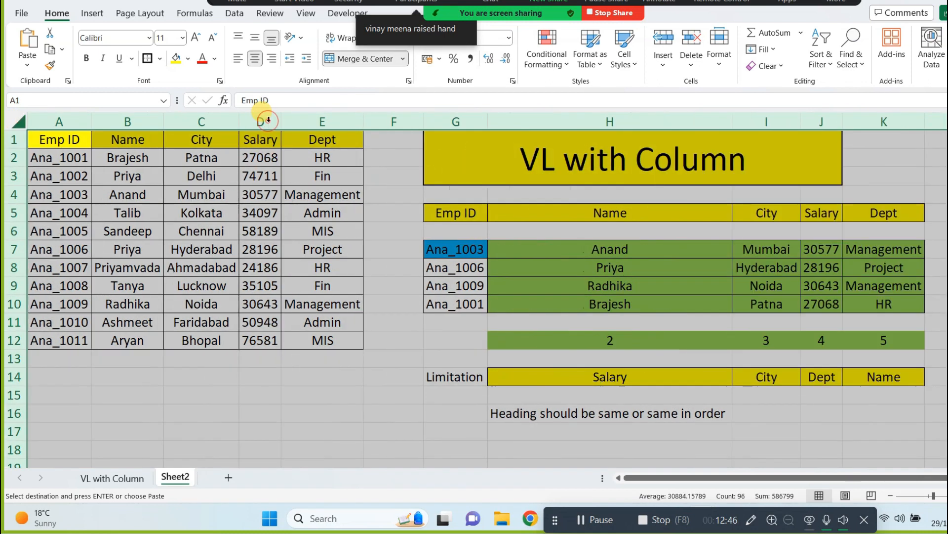
click(279, 370)
drag(733, 122, 617, 158)
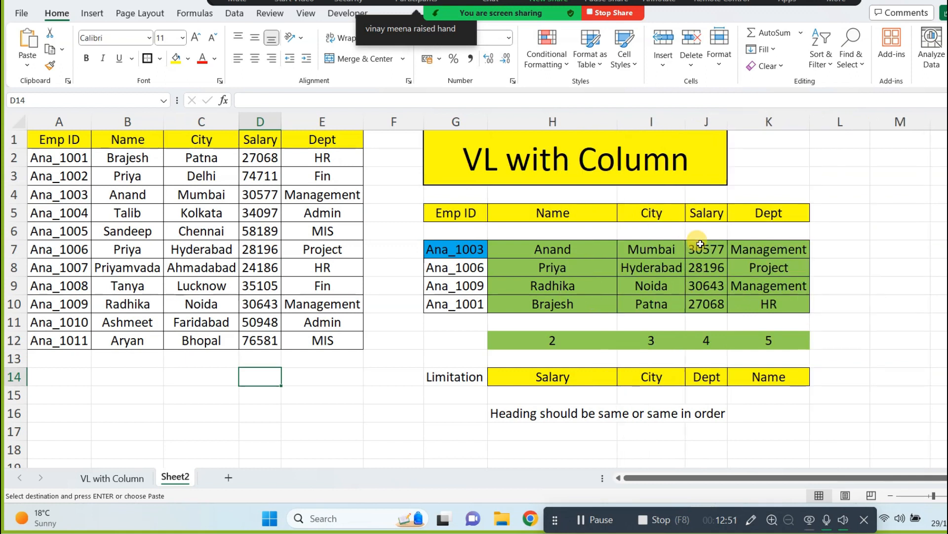
Widen column J and paste the headings Salary, City, Dept, Name into the lookup header row
drag(728, 122, 774, 125)
drag(536, 373, 792, 372)
key(ctrl+c)
click(546, 210)
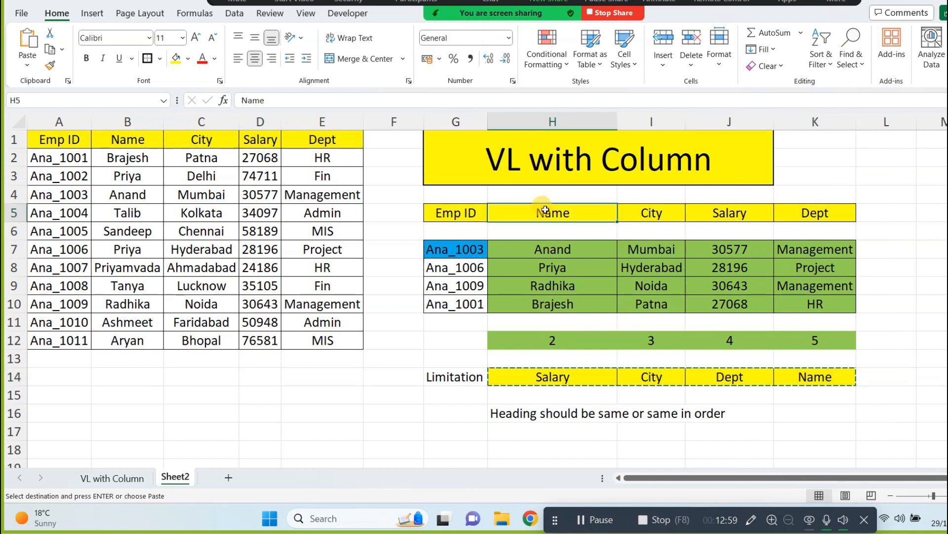
key(ctrl+v)
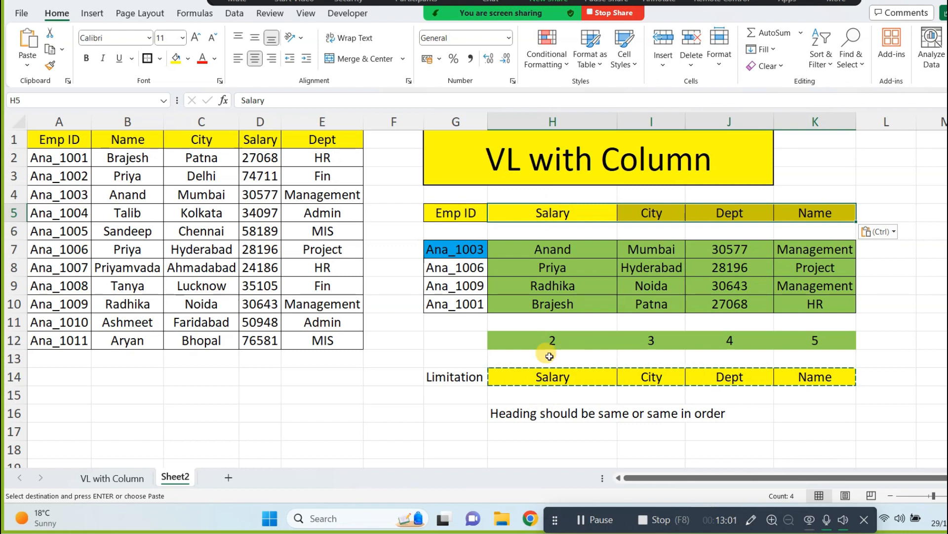
Change the G1 title from 'VL with Column' to 'VL with Match'
double_click(714, 157)
key(BackSpace)
key(BackSpace)
key(BackSpace)
key(BackSpace)
key(BackSpace)
key(BackSpace)
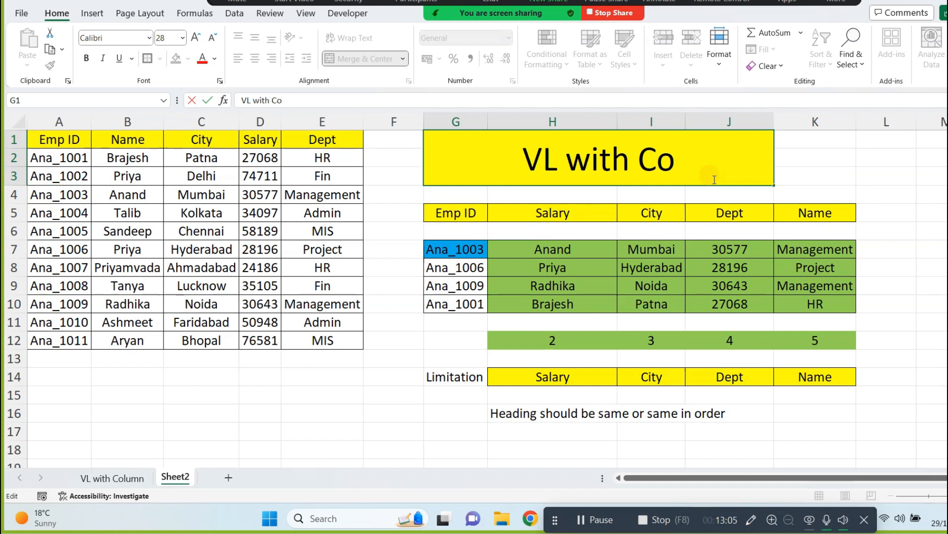
text(Marc)
key(BackSpace)
key(BackSpace)
text(tchg)
key(BackSpace)
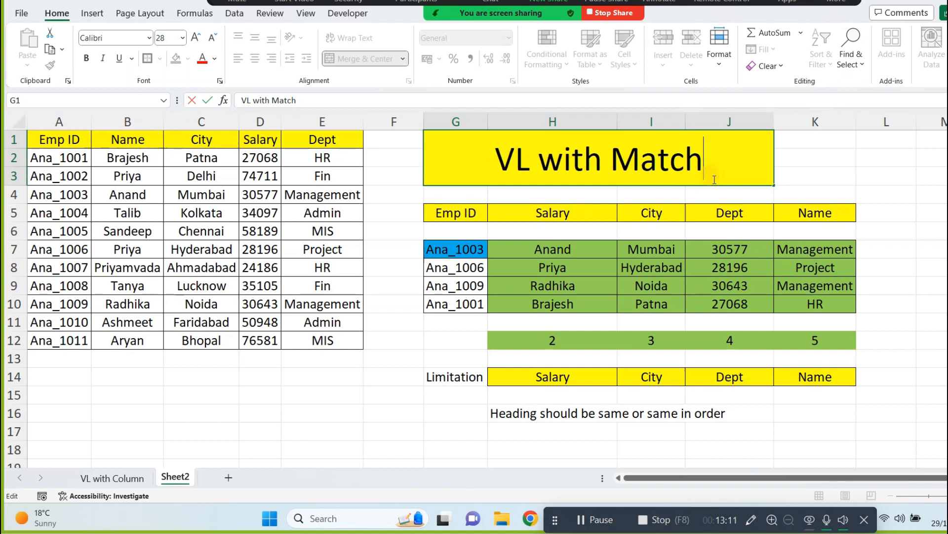
click(354, 394)
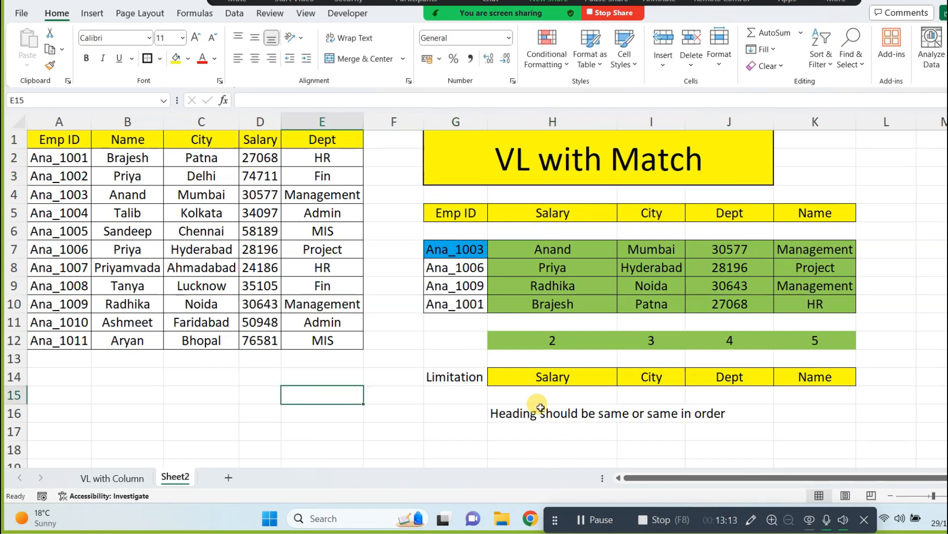
Clear all contents and formatting from the Limitation block in rows 14 to 16
drag(459, 375, 804, 416)
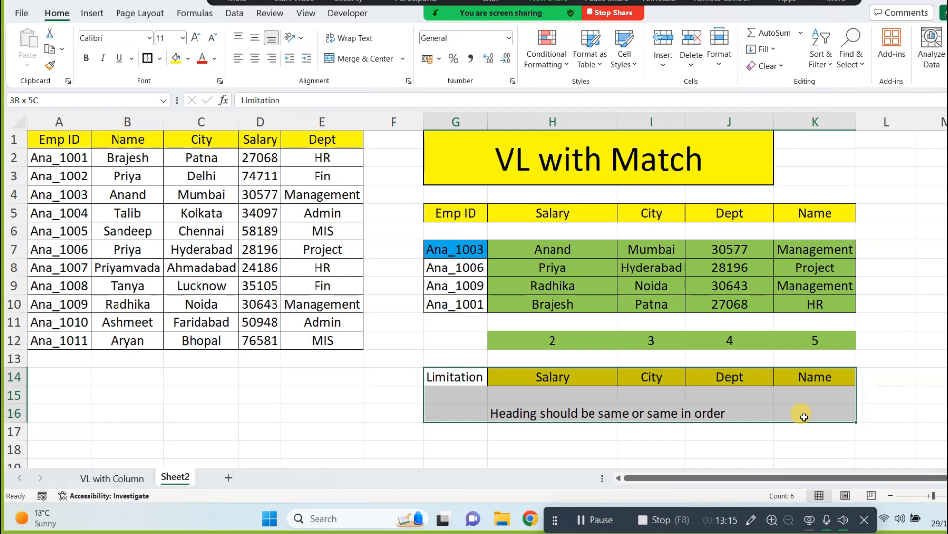
key(Delete)
click(767, 65)
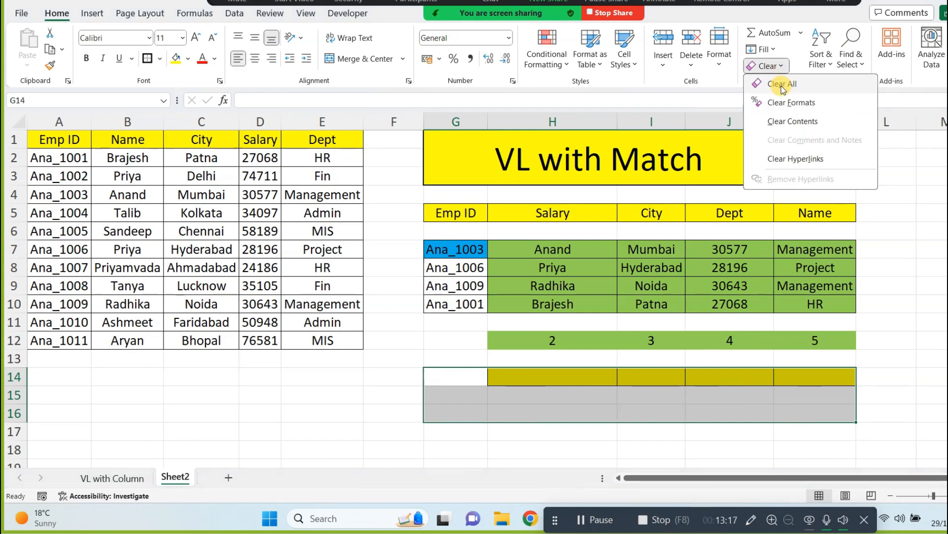
click(781, 85)
click(547, 393)
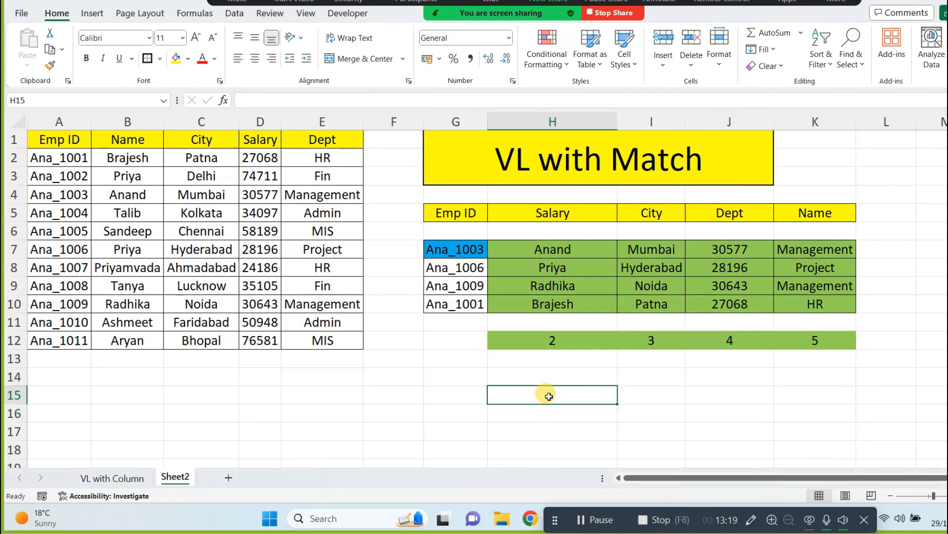
Empty the old results in H7:K10 and the column numbers in H12:K12, ending at H7
drag(630, 247, 788, 303)
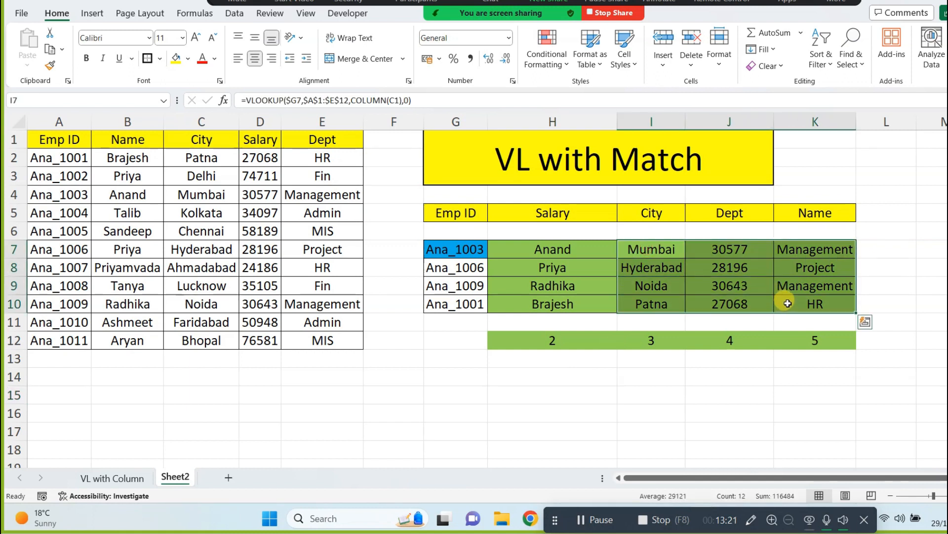
key(Delete)
drag(542, 248, 540, 300)
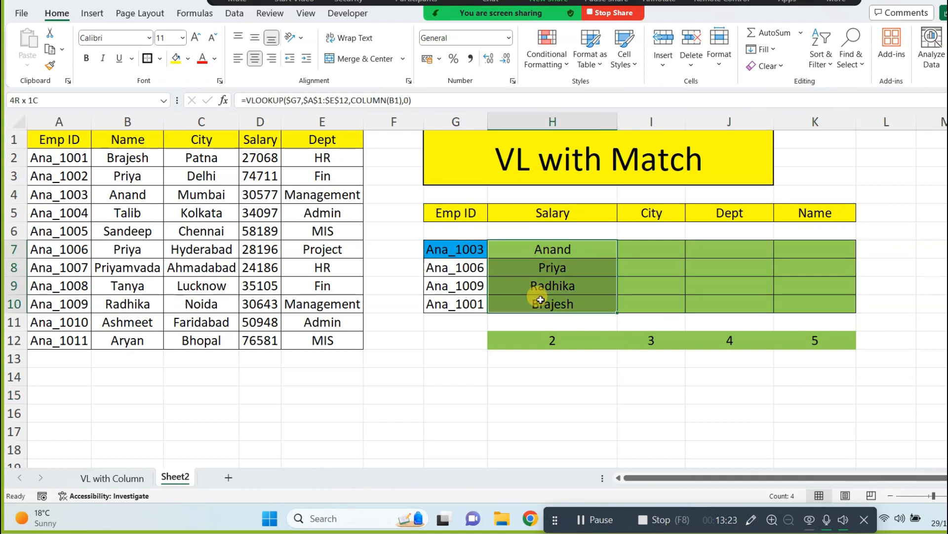
key(Delete)
click(557, 397)
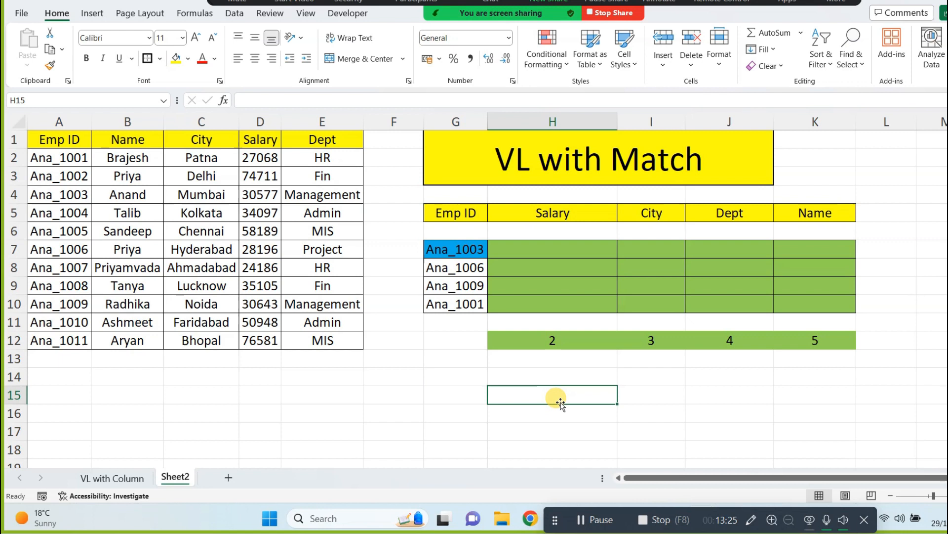
drag(580, 340, 808, 352)
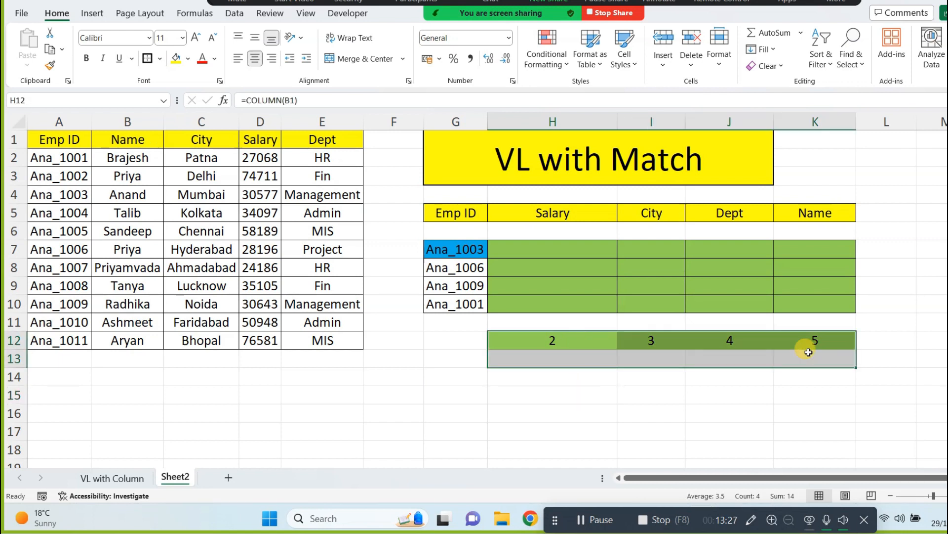
key(Delete)
click(652, 373)
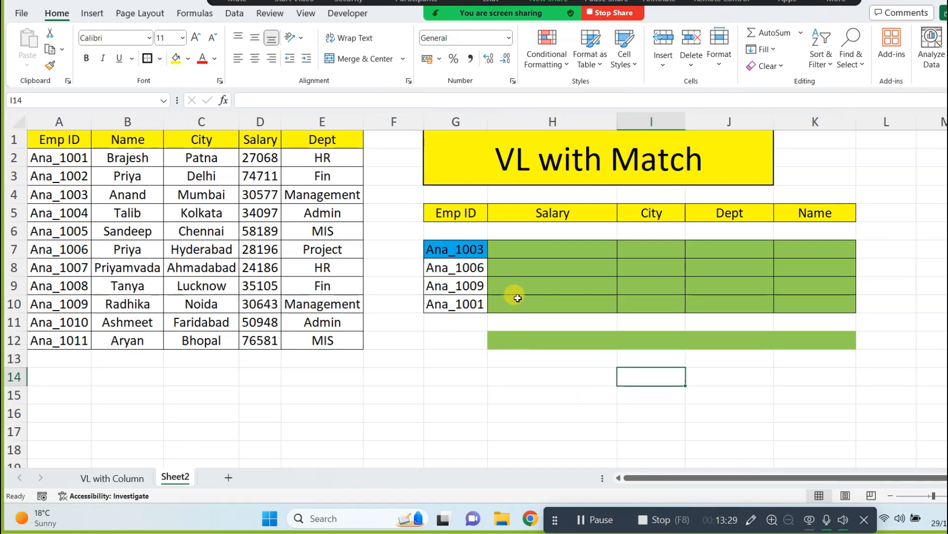
click(548, 252)
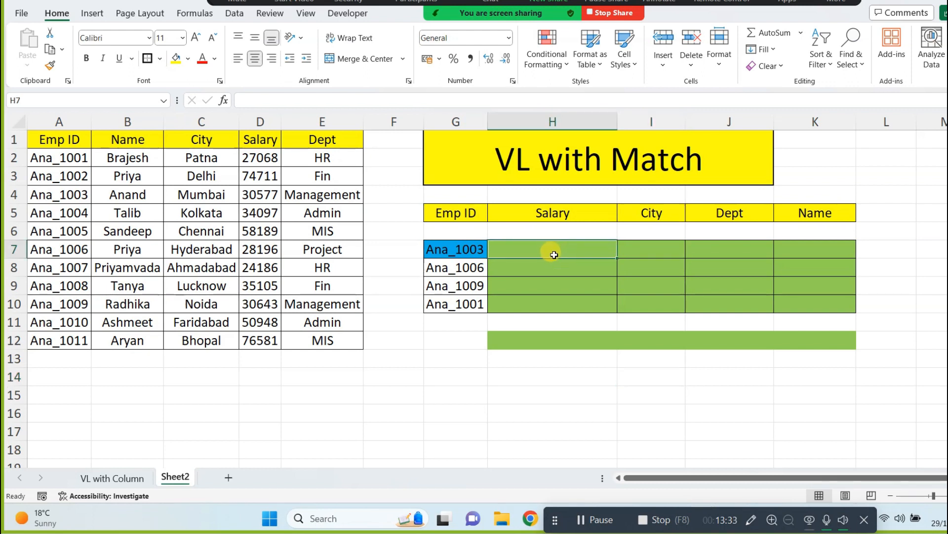
drag(555, 253, 799, 315)
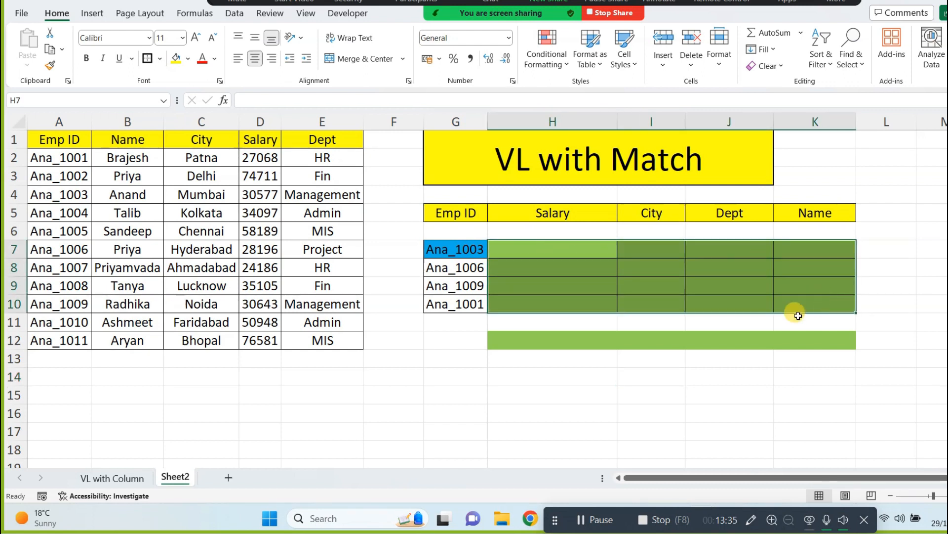
click(545, 252)
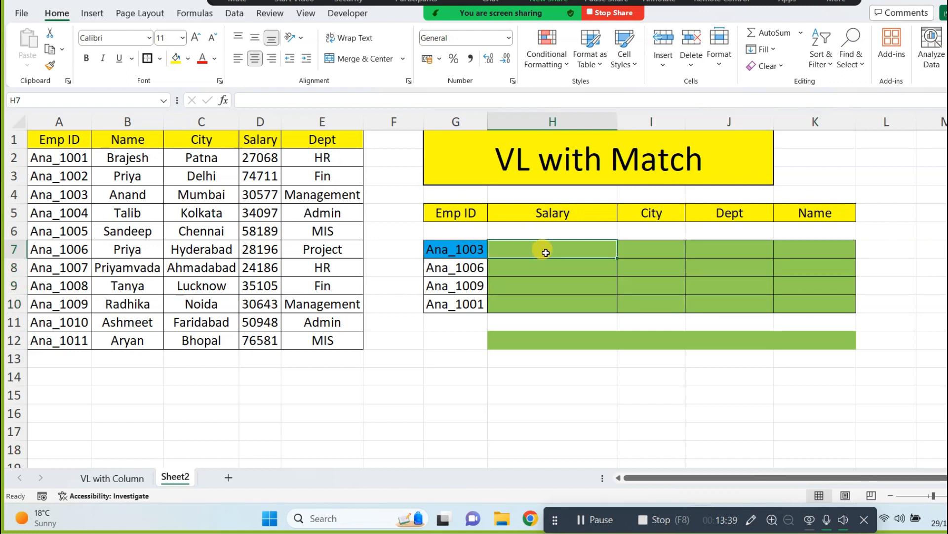
Enter =VLOOKUP($G7,$A$1:$E$12,4,0) in H7, returning salary 30577 for Ana_1003
text(=vl)
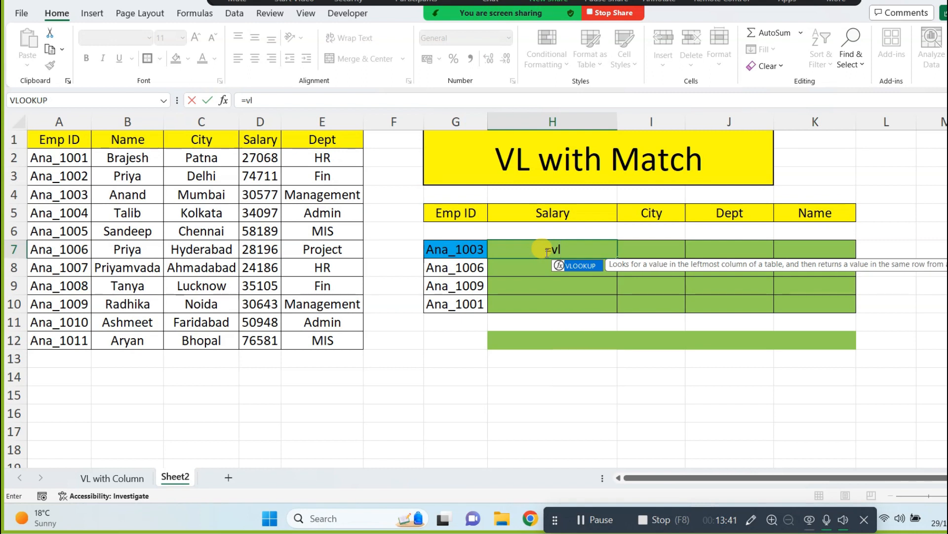
key(Tab)
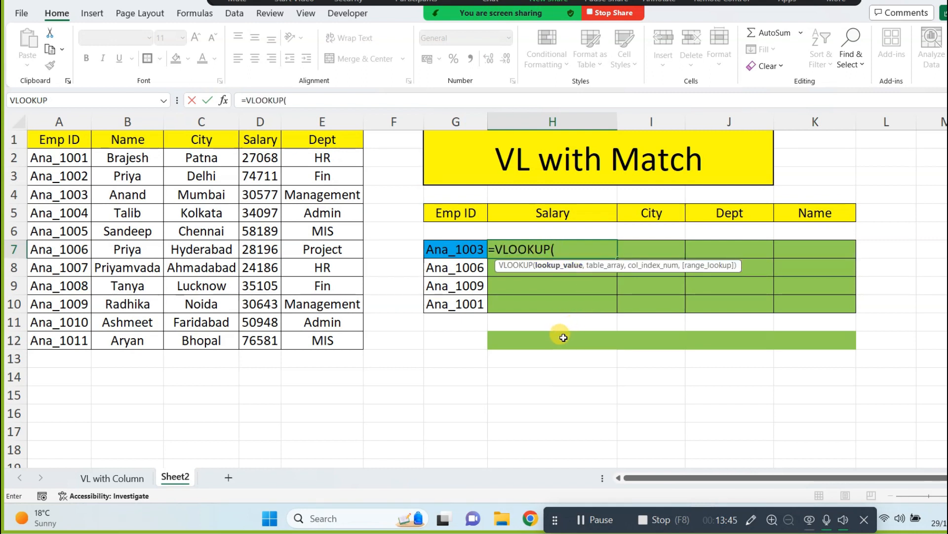
click(471, 249)
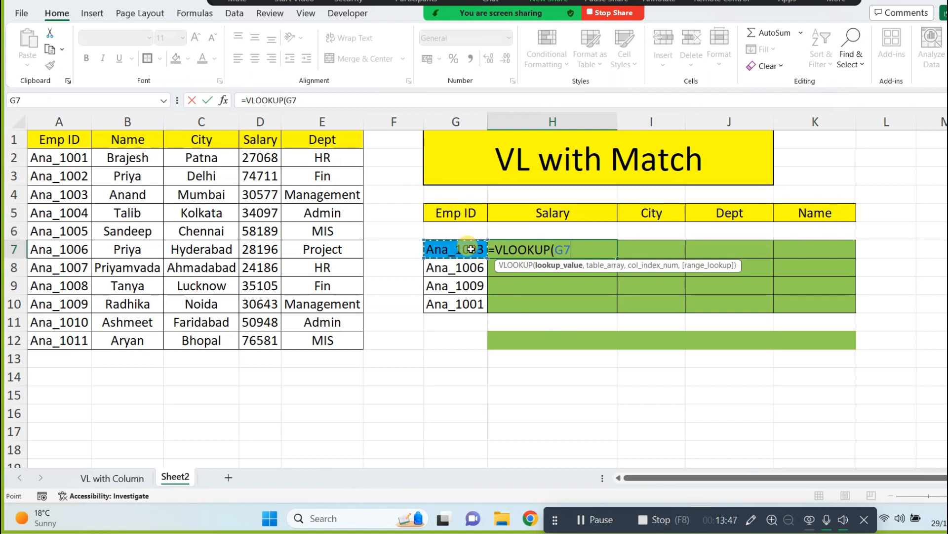
key(F4)
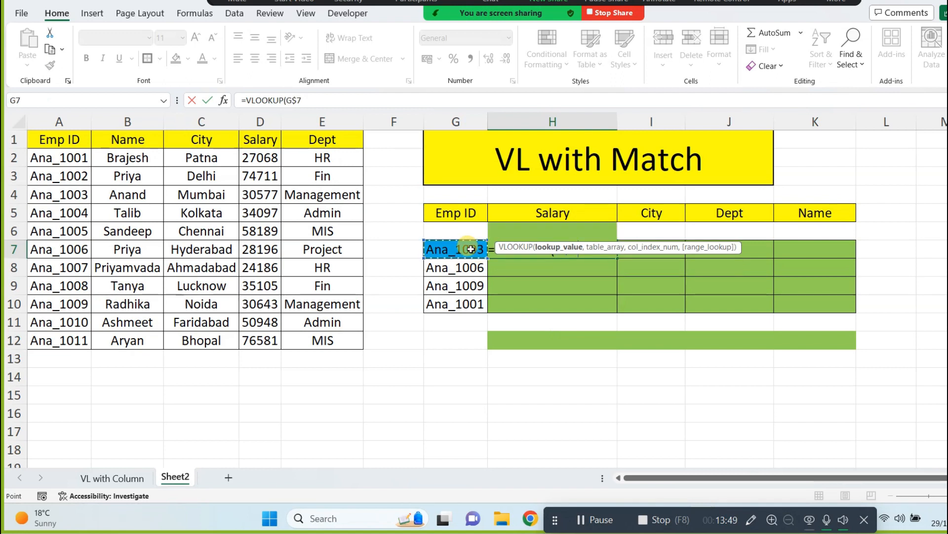
text(,)
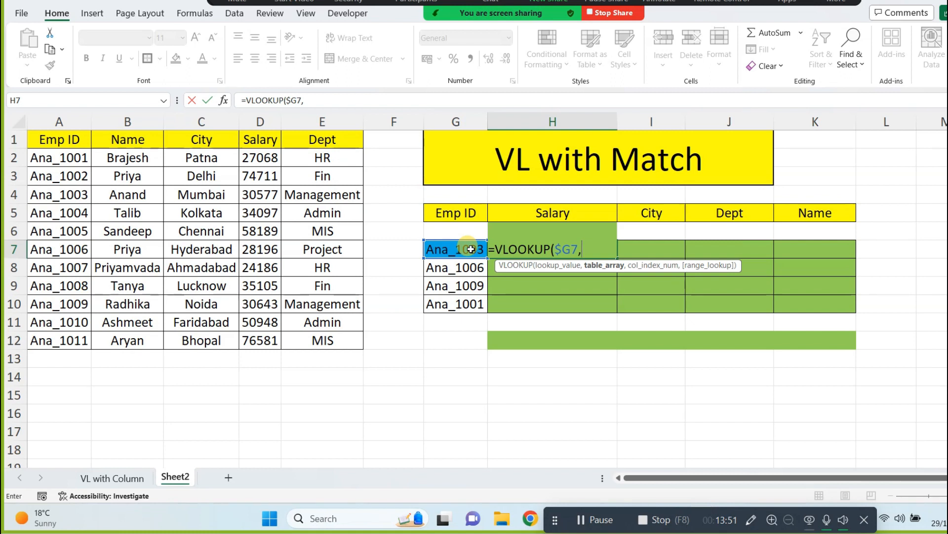
drag(64, 140, 326, 340)
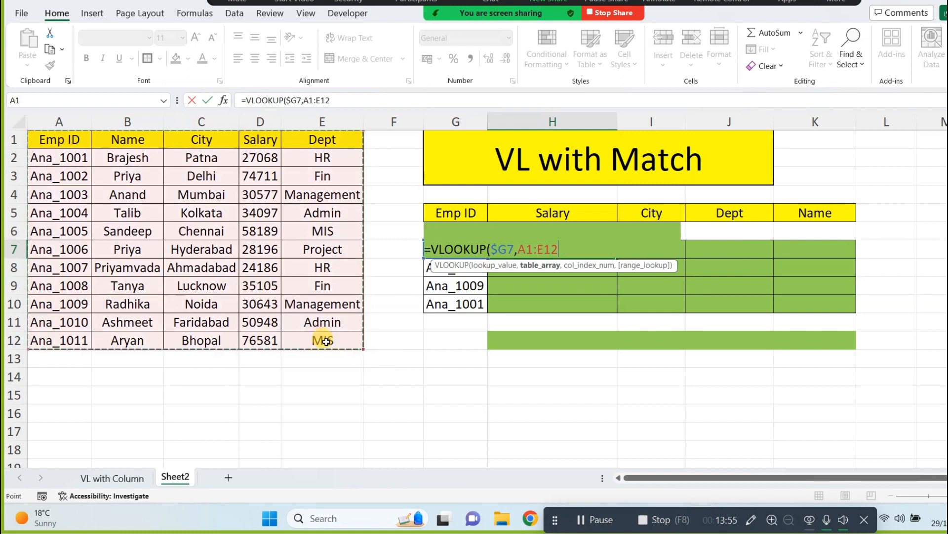
key(F4)
text(,)
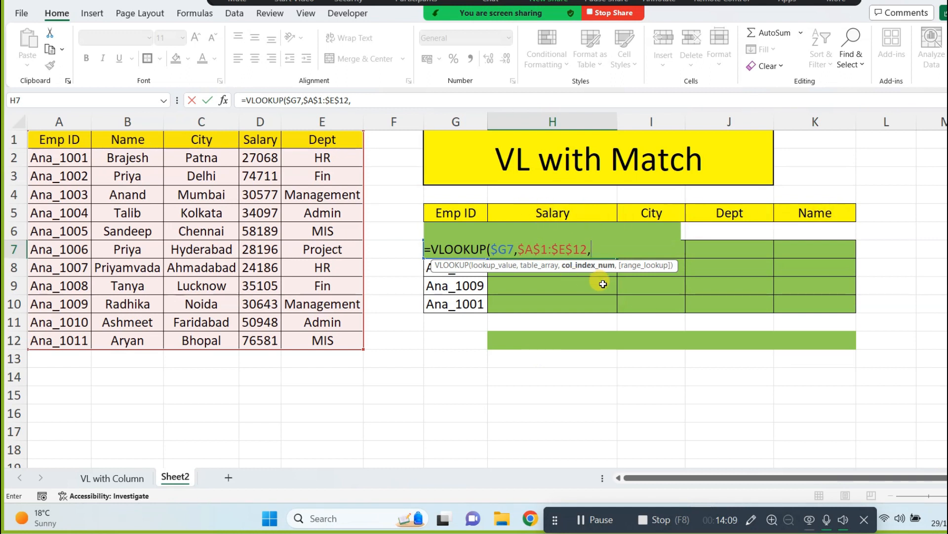
text(column)
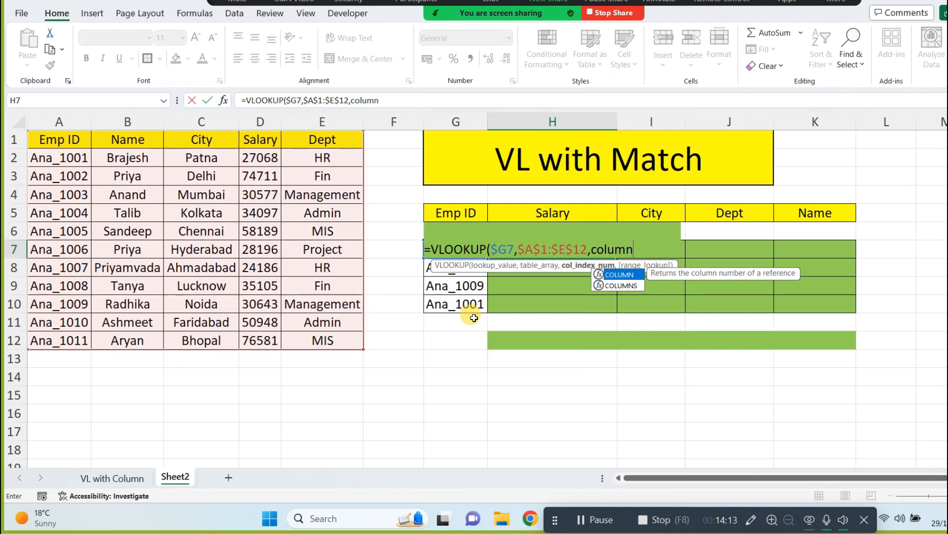
key(BackSpace)
key(BackSpace)
key(BackSpace)
key(BackSpace)
key(BackSpace)
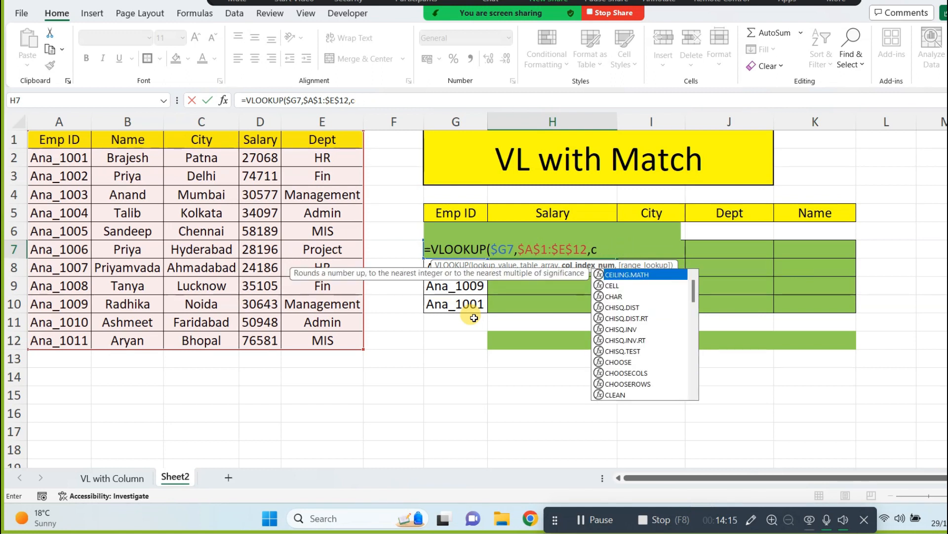
key(BackSpace)
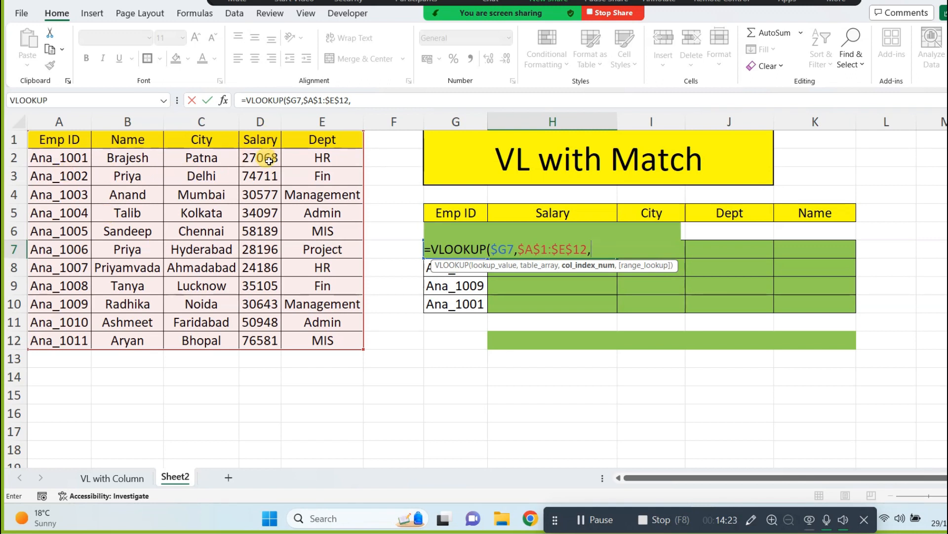
text(,0))
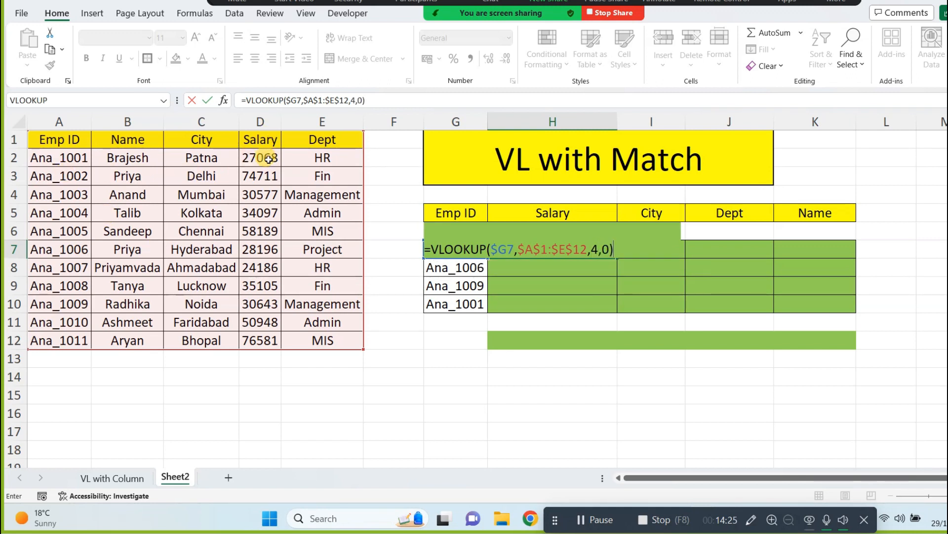
key(ctrl+Return)
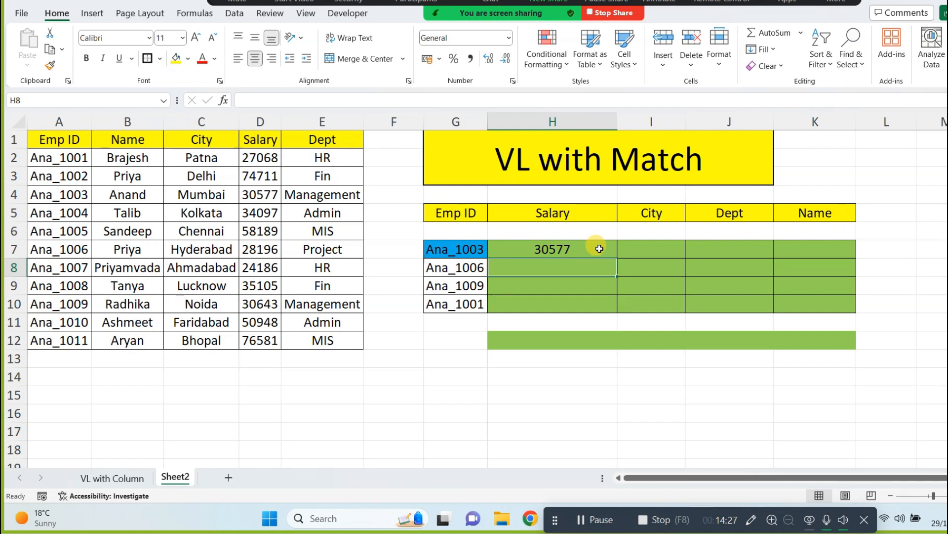
drag(617, 258, 851, 310)
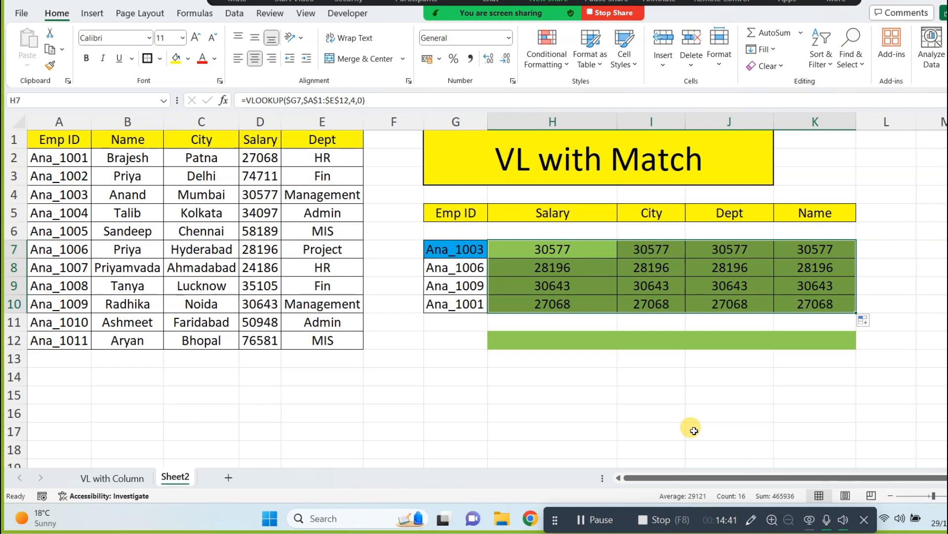
drag(544, 212, 824, 220)
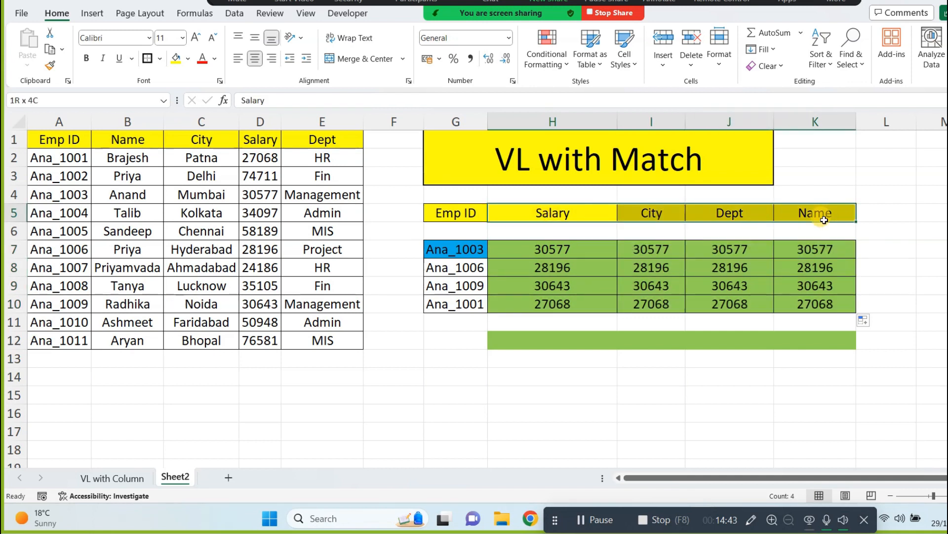
click(534, 339)
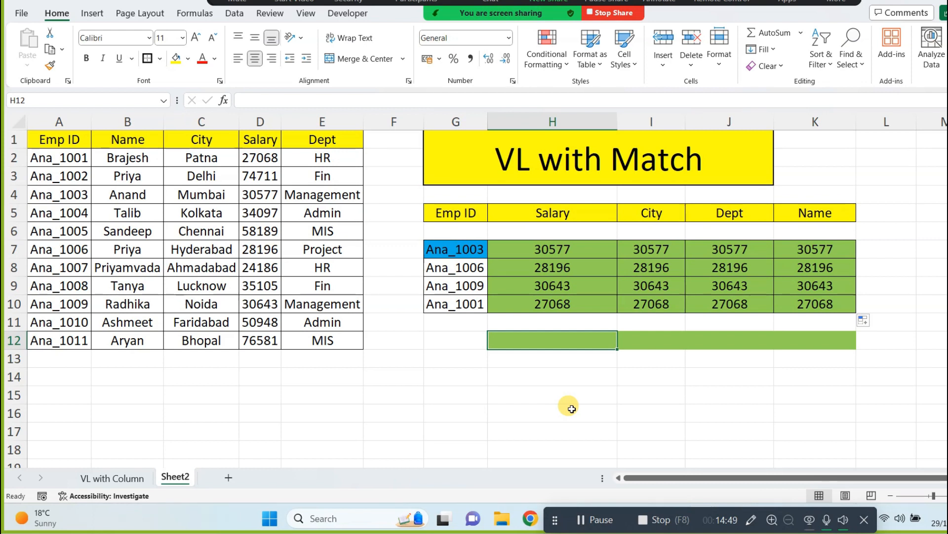
Enter =MATCH(H5,$A$1:$E$1,0) in H12 to find the Salary header's source column
text(=match)
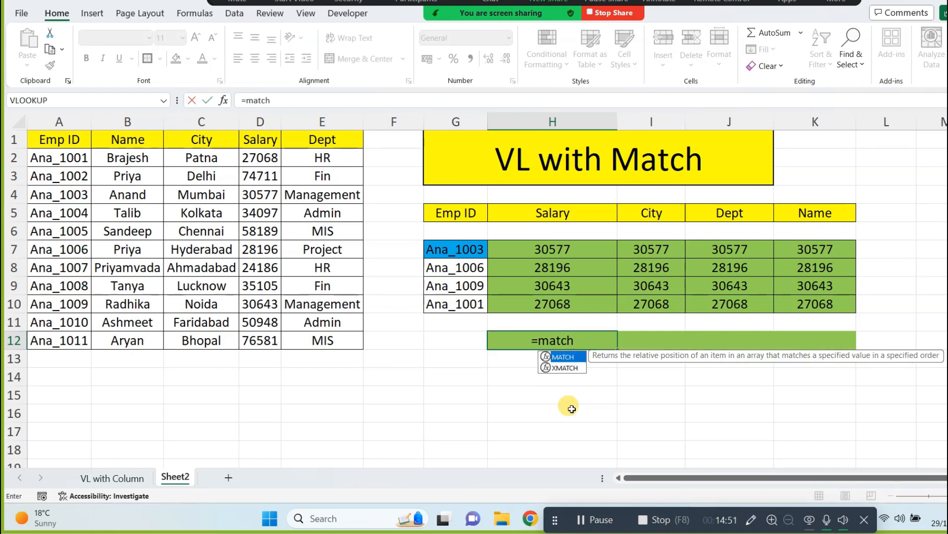
key(Tab)
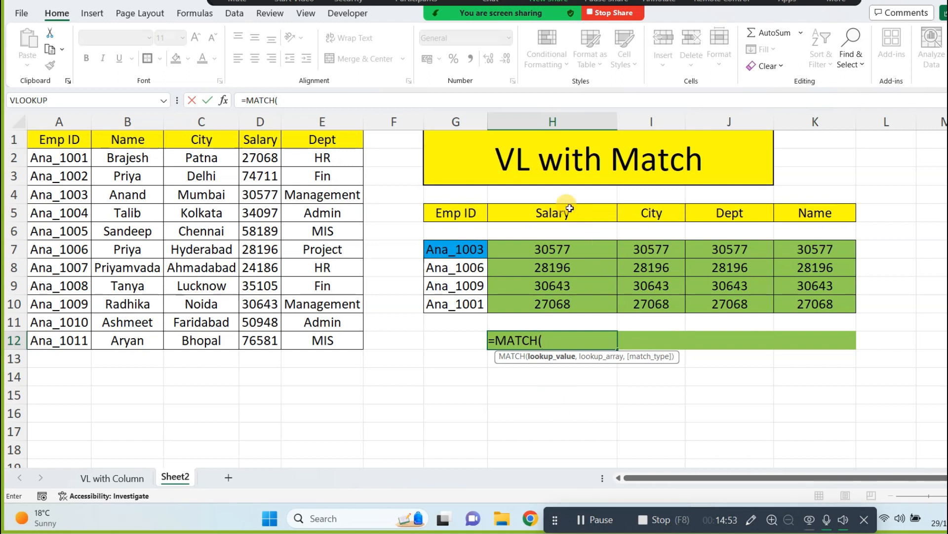
click(561, 211)
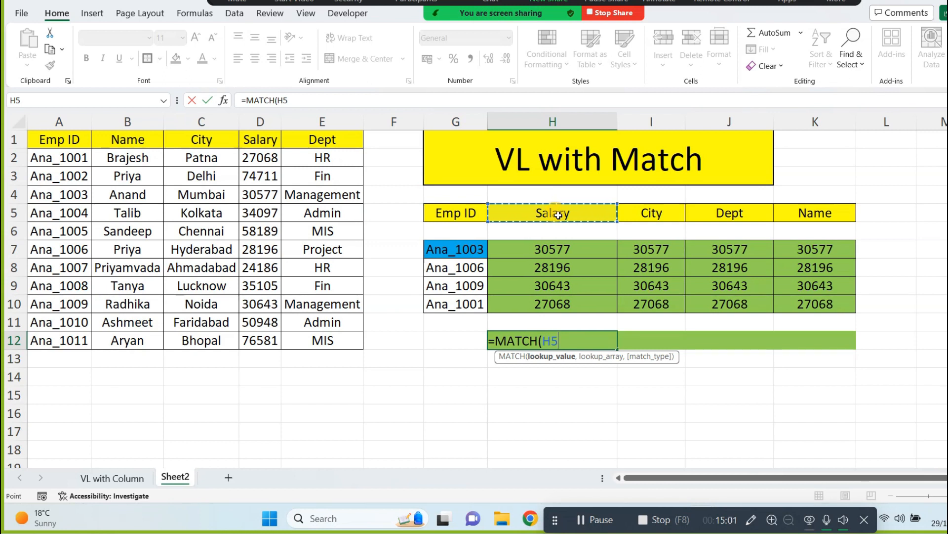
text(,)
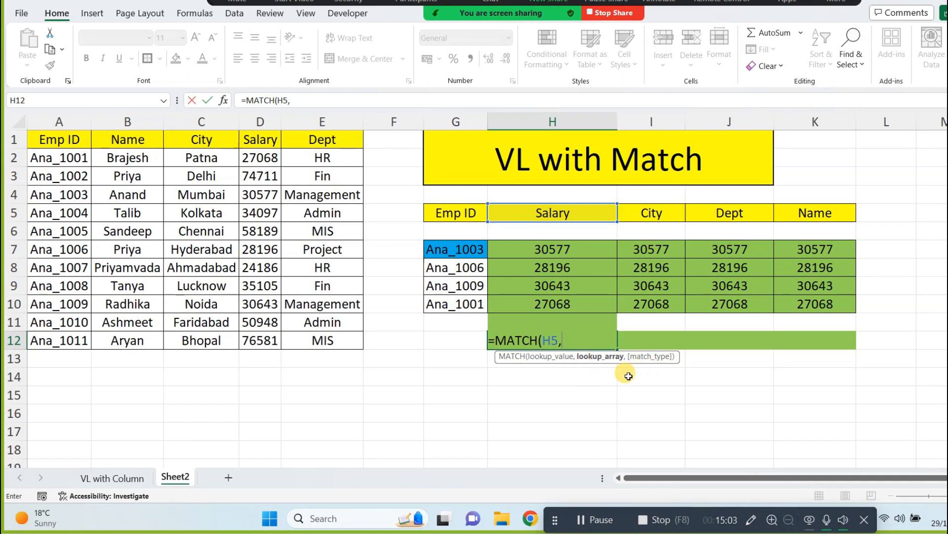
drag(334, 143, 40, 134)
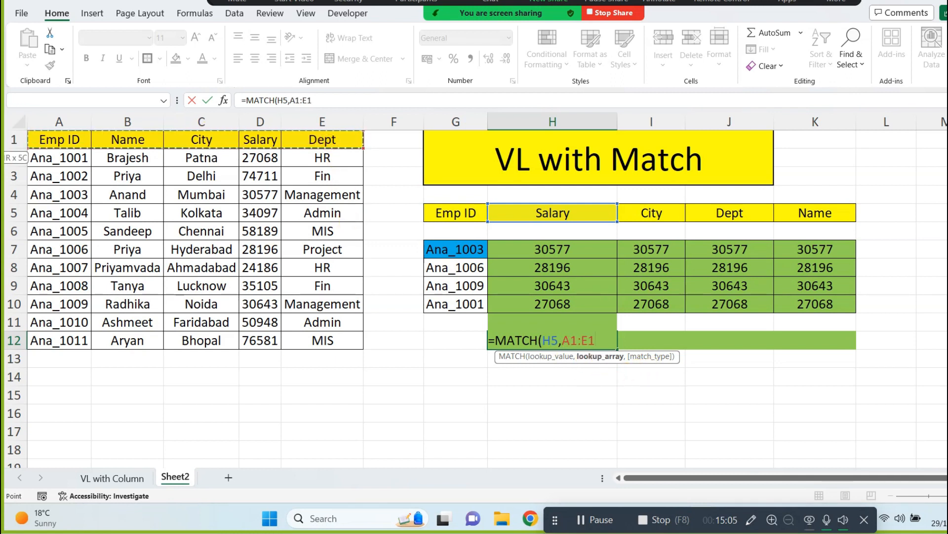
key(F4)
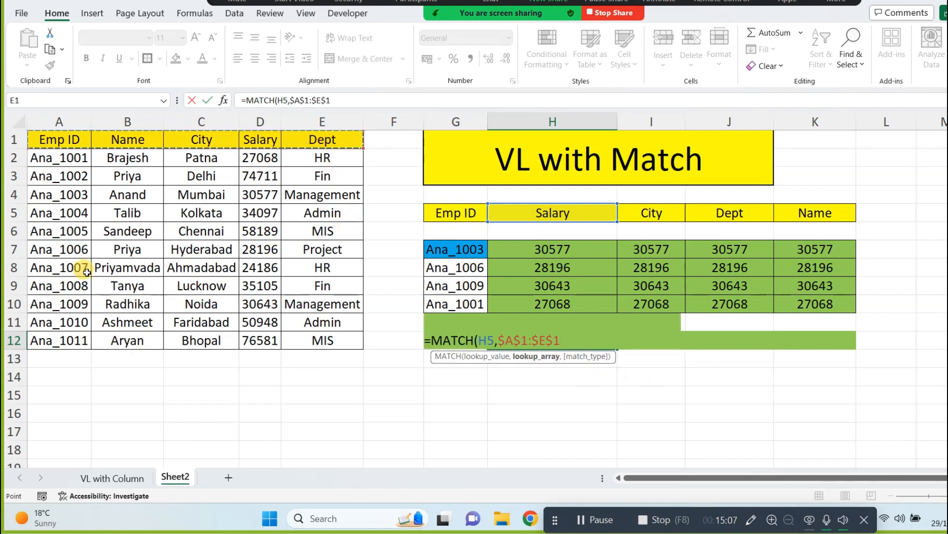
text(,0))
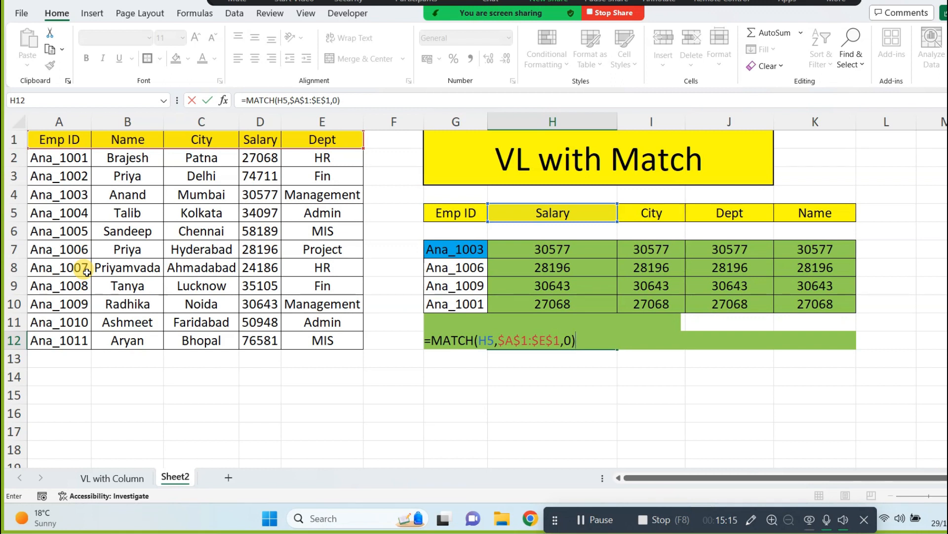
key(Return)
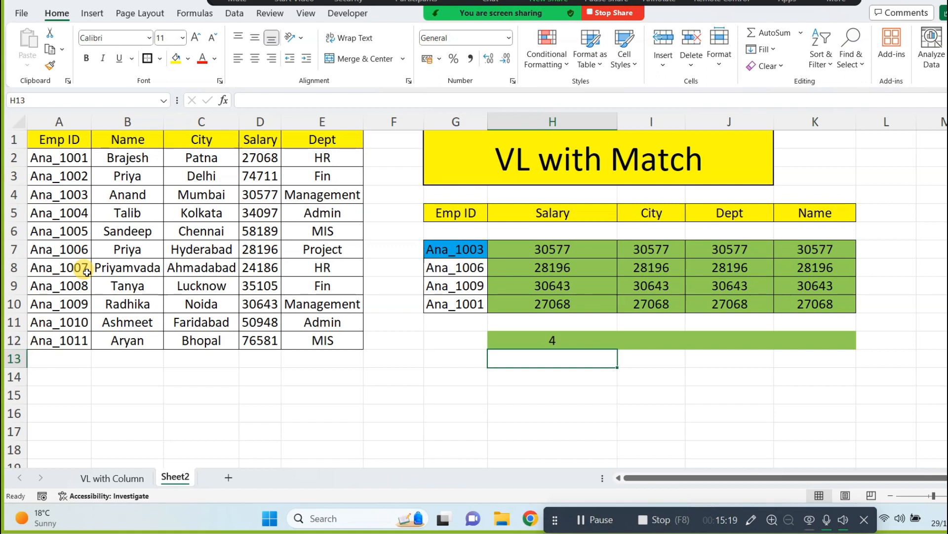
Fill the MATCH formula across to K12, giving 4, 3, 5 and 2
click(568, 341)
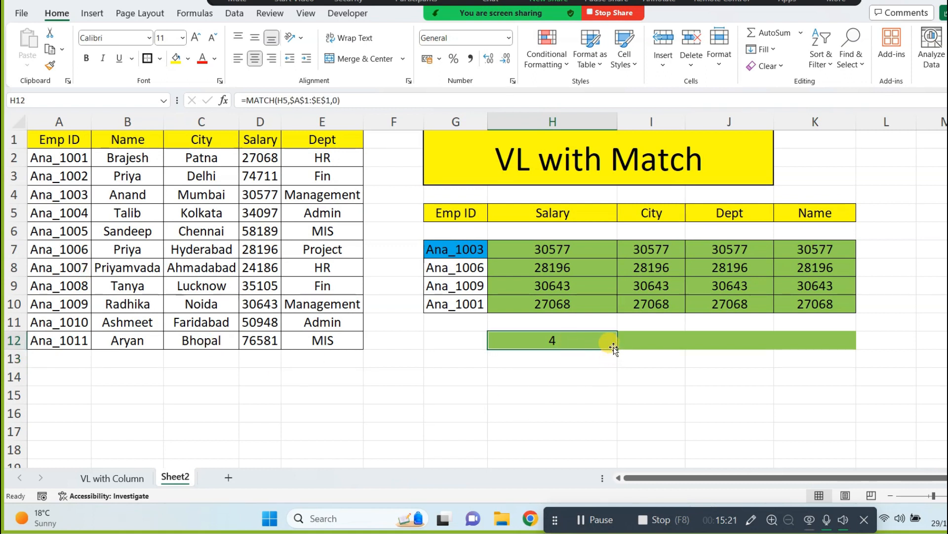
drag(618, 349, 847, 352)
click(669, 343)
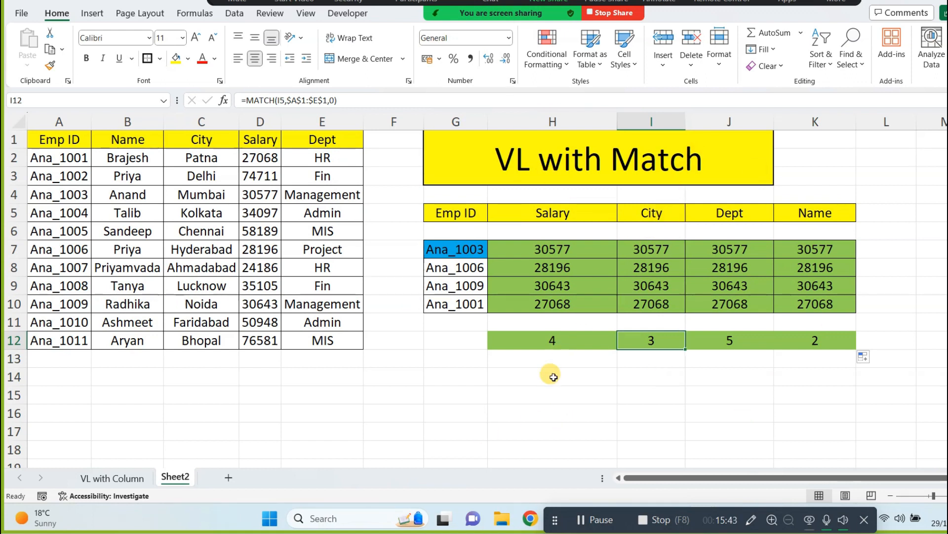
Replace the column number 4 in H7's VLOOKUP with MATCH(H5,$A$1:$E$1,0)
click(543, 342)
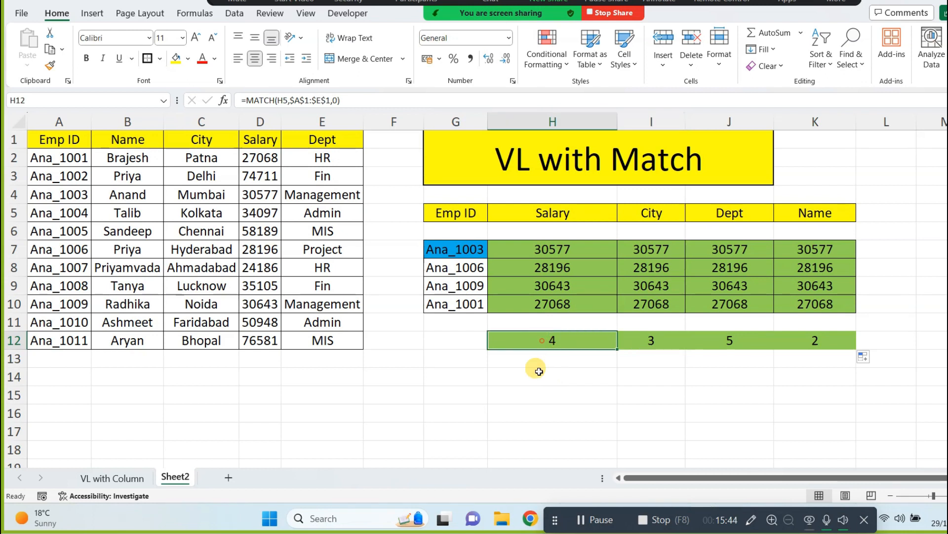
click(552, 248)
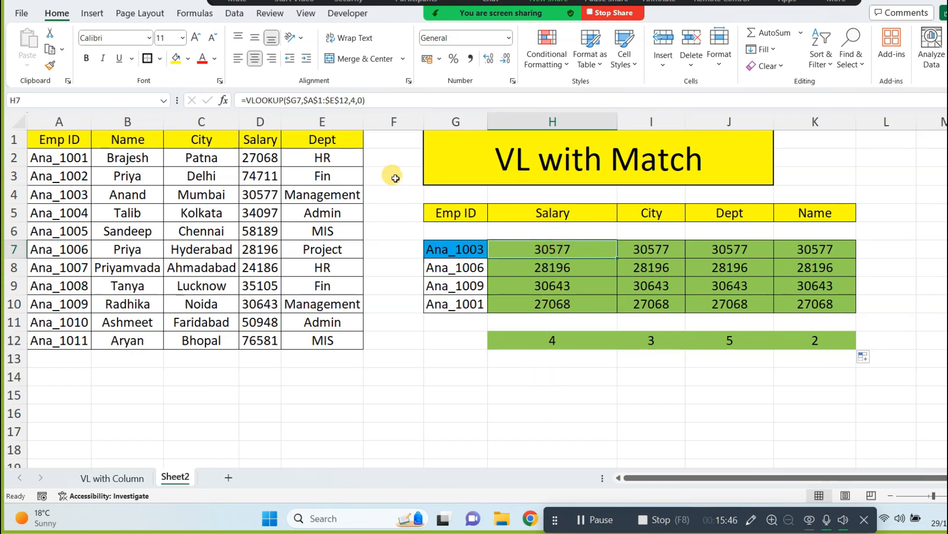
click(354, 100)
key(BackSpace)
text(Match)
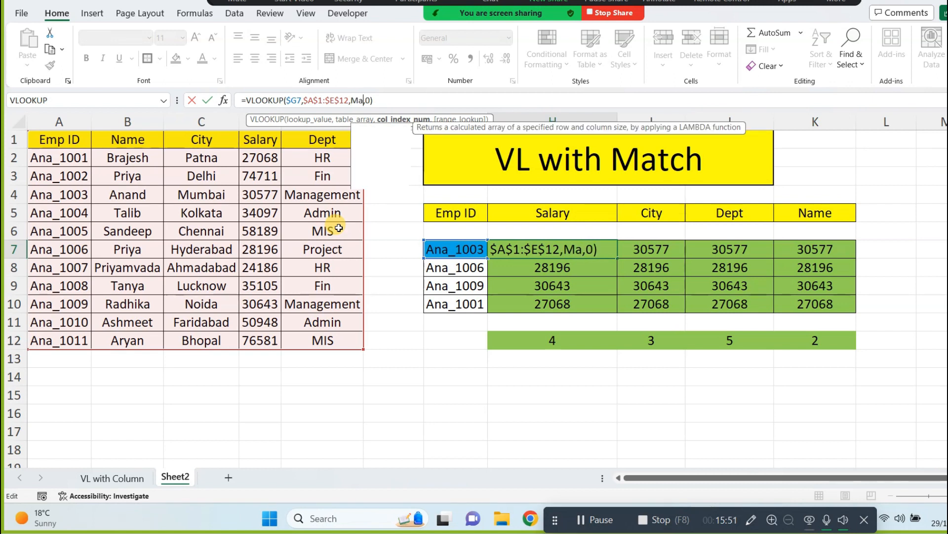
key(Tab)
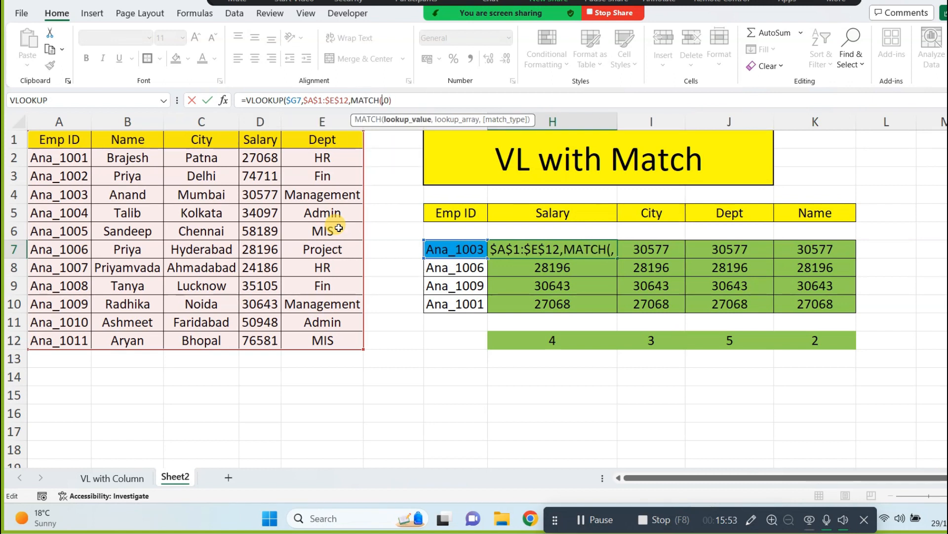
click(547, 213)
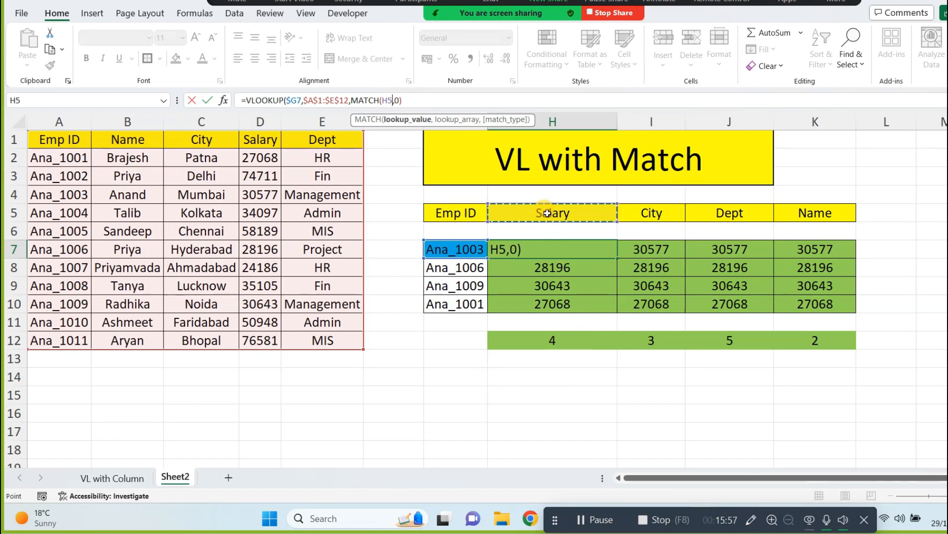
text(,)
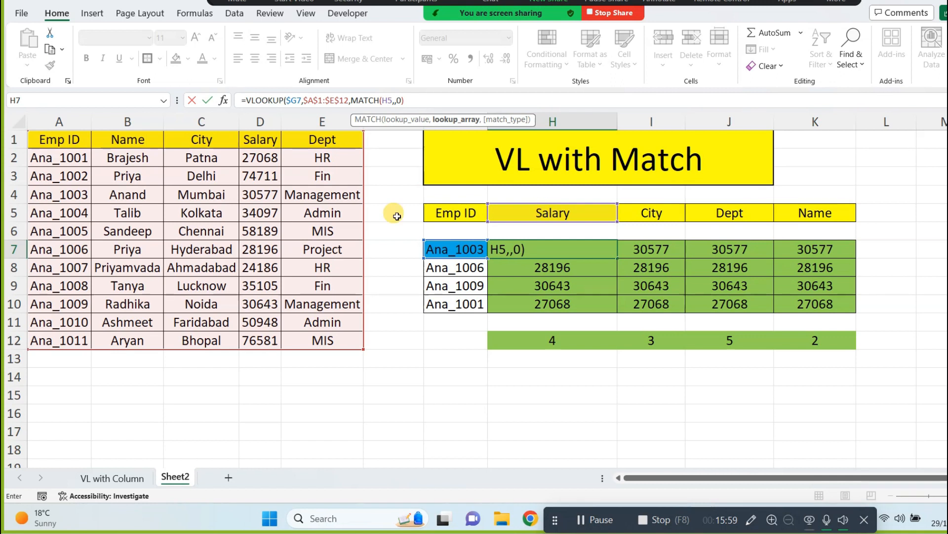
drag(348, 139, 32, 130)
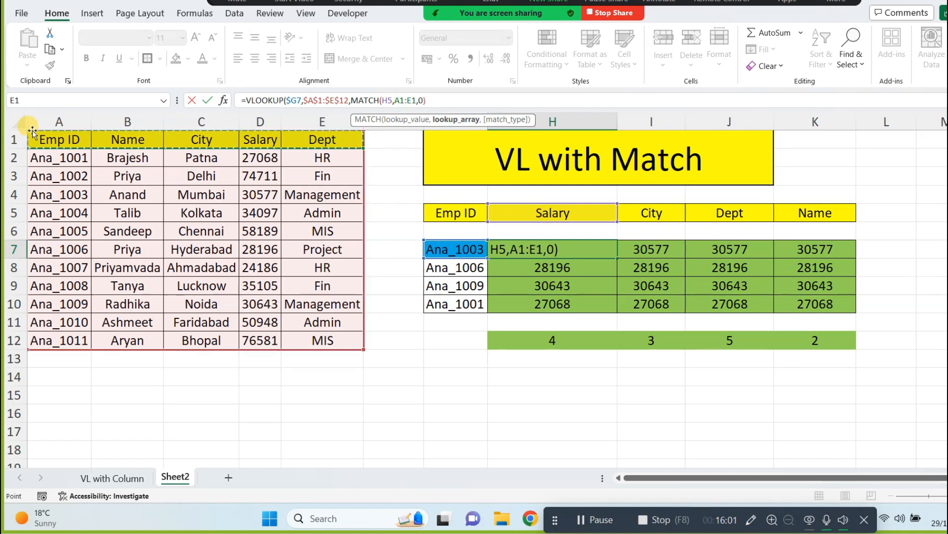
key(F4)
text(,0))
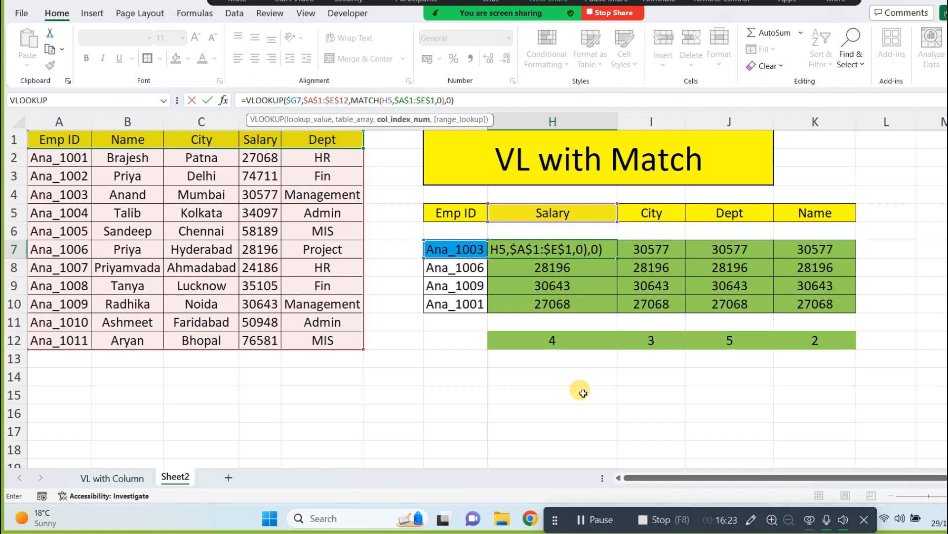
Lock the row of the header reference to H$5 and commit the formula, still giving 30577
click(389, 101)
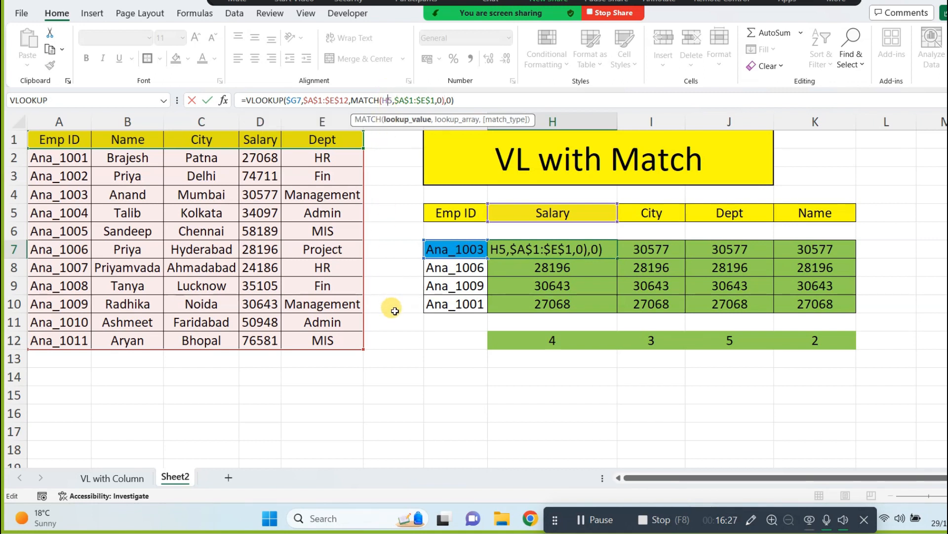
text($)
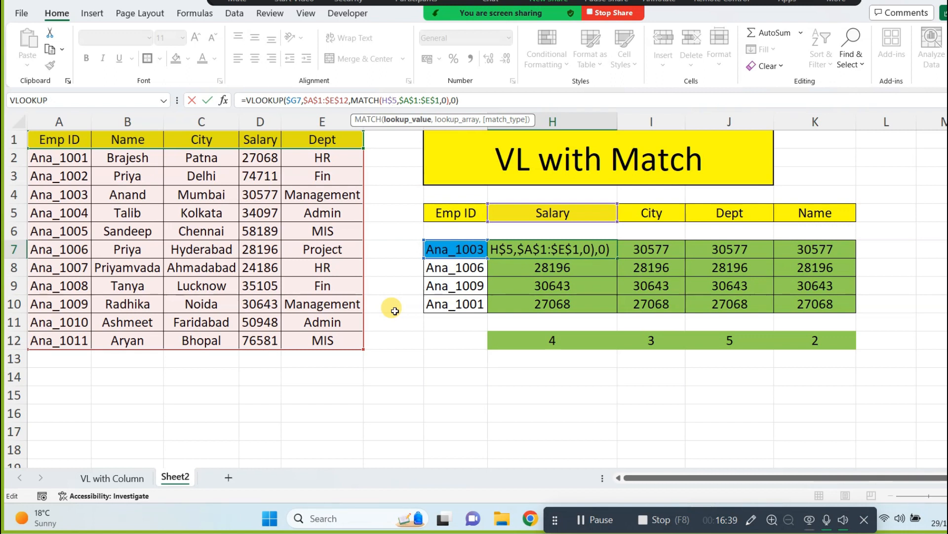
key(Return)
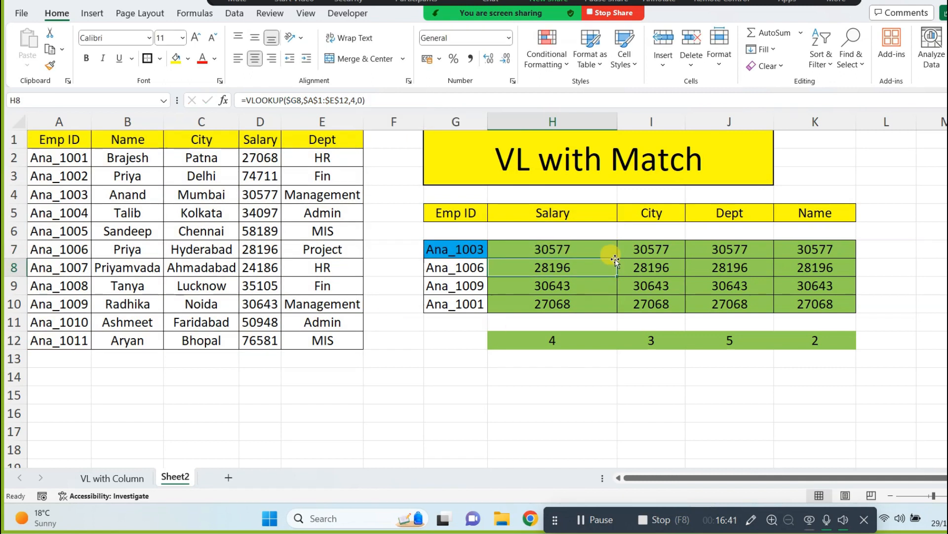
Fill H7's VLOOKUP+MATCH formula across to the Name column and down through row 10
click(601, 250)
drag(617, 262, 862, 319)
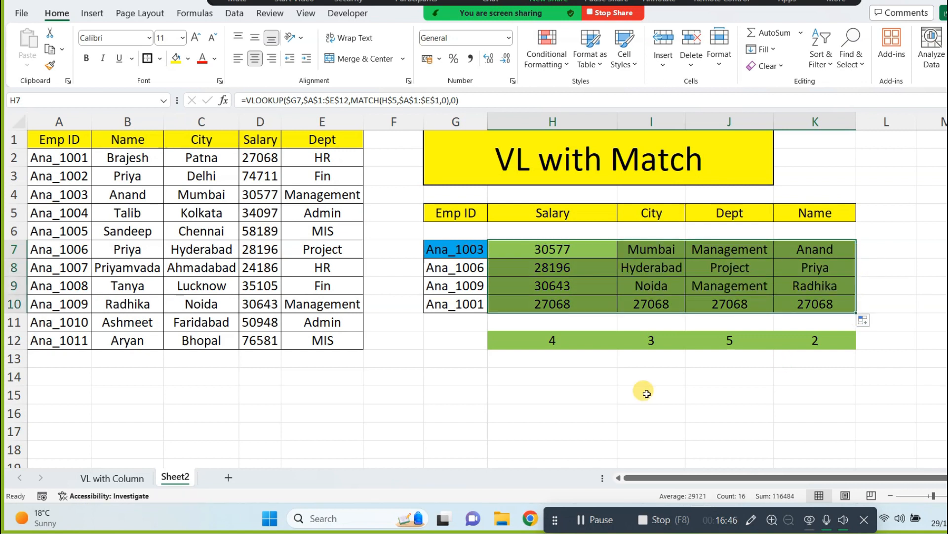
click(456, 406)
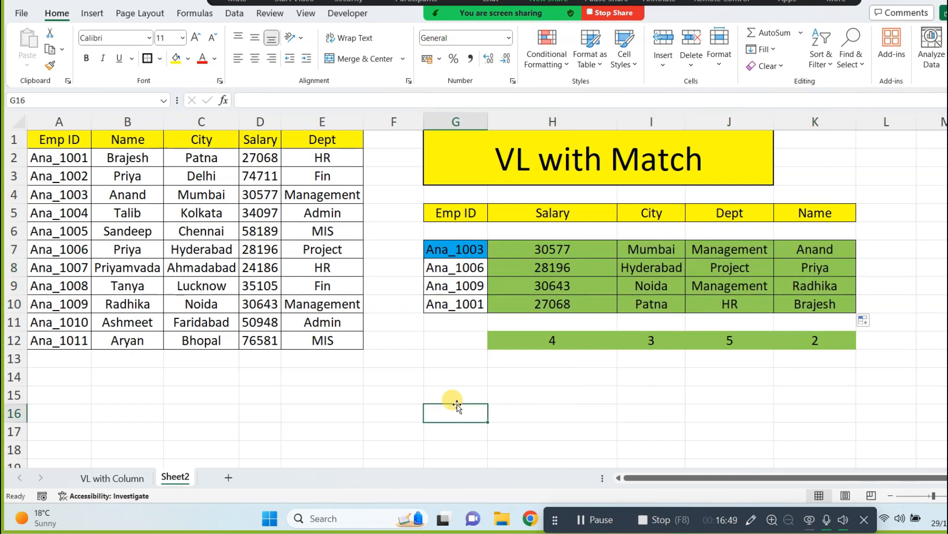
Copy the G1 title and rename Sheet2 to 'VL with Match'
double_click(703, 153)
drag(703, 154, 472, 161)
key(ctrl+c)
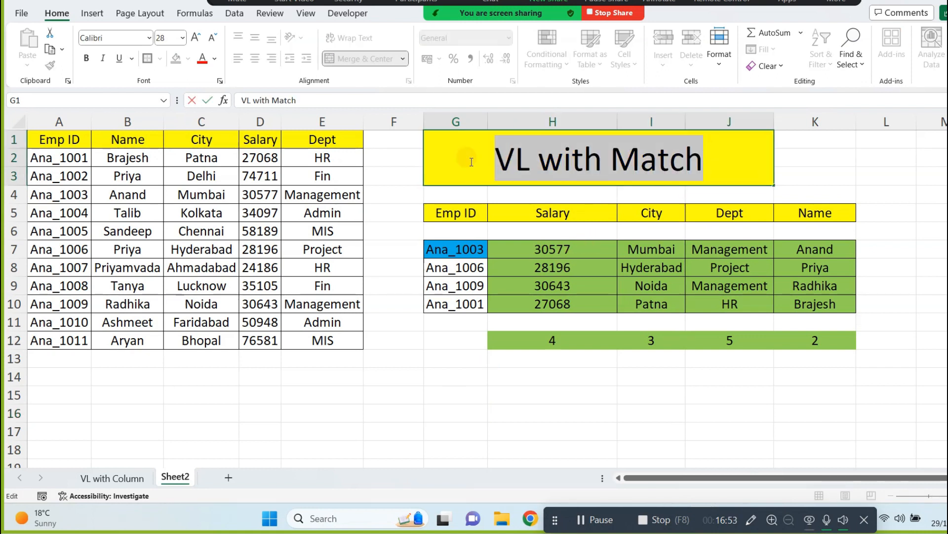
key(Escape)
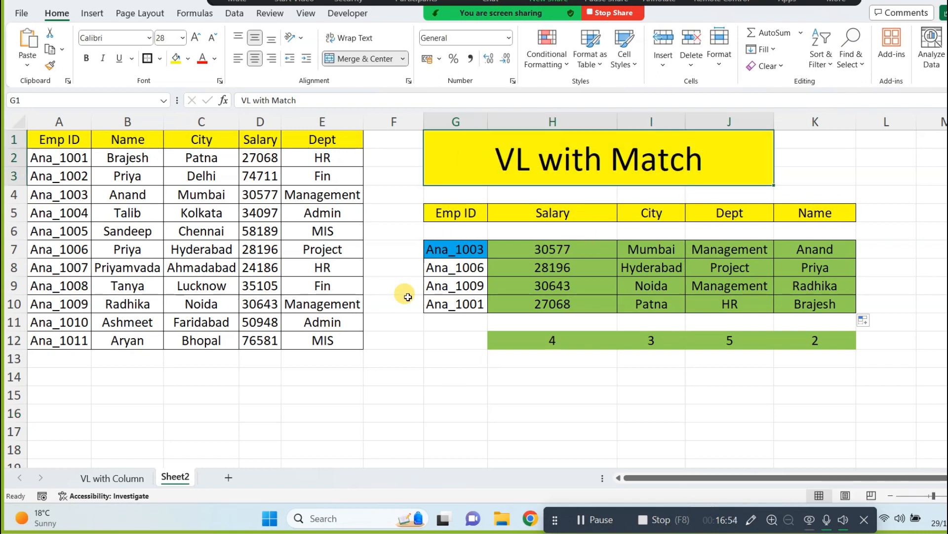
double_click(170, 482)
key(ctrl+v)
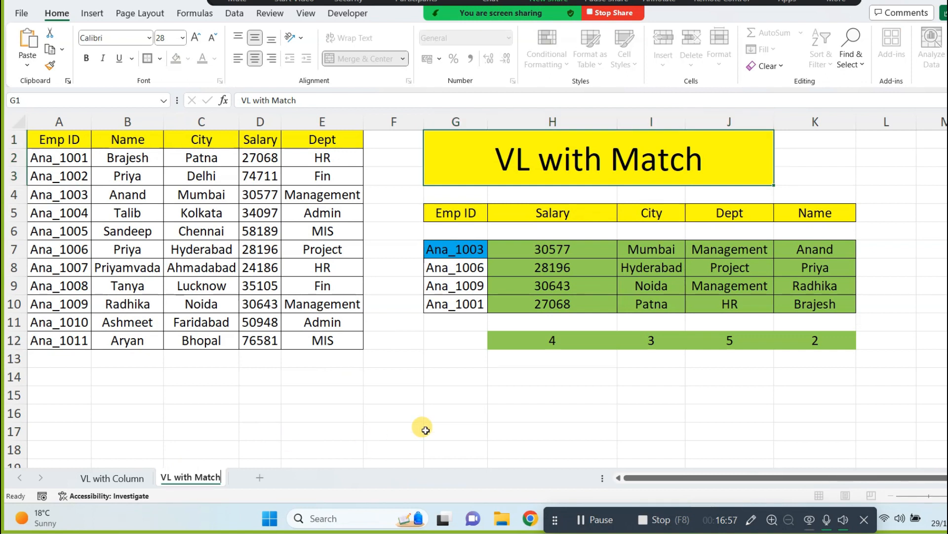
click(430, 420)
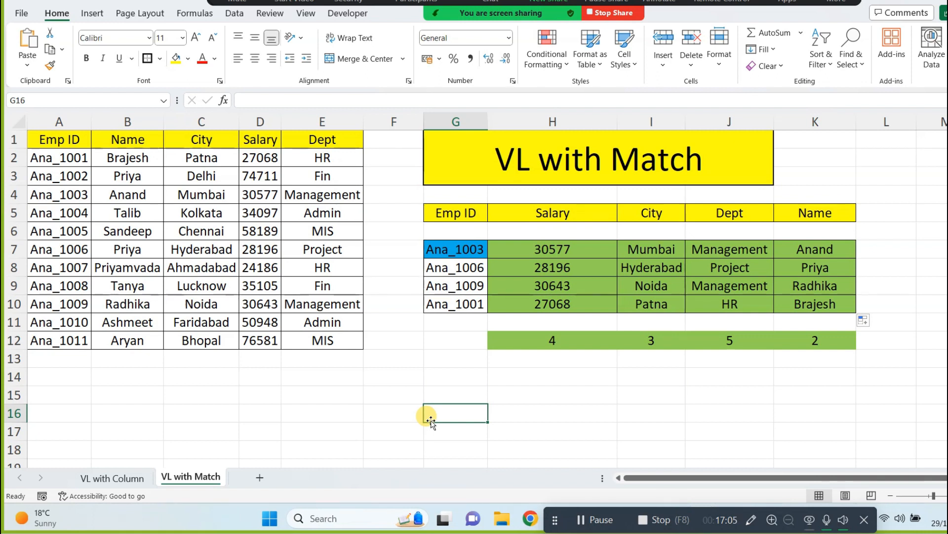
Copy the entire VL with Match sheet onto a new blank sheet
click(17, 120)
key(ctrl+c)
click(259, 477)
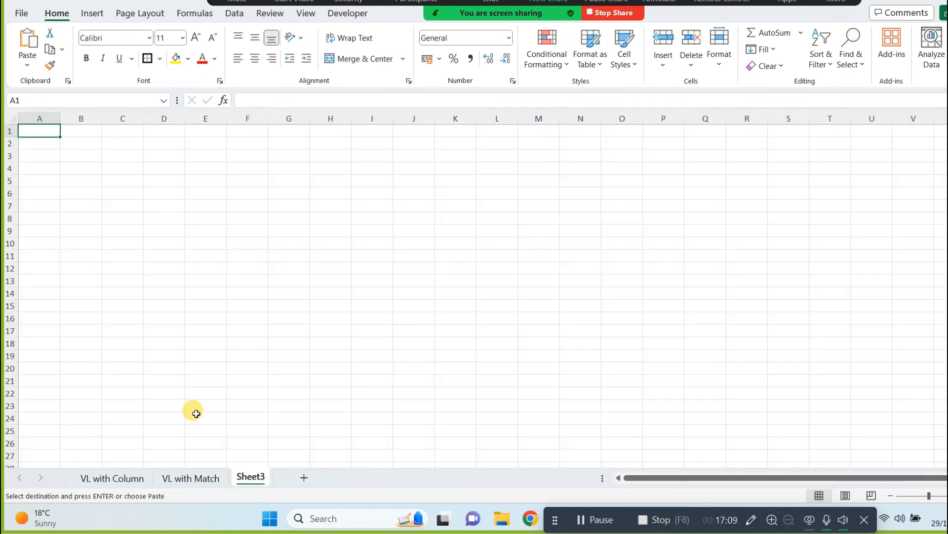
key(ctrl+v)
ctrl+scroll(346, 430, up, 2)
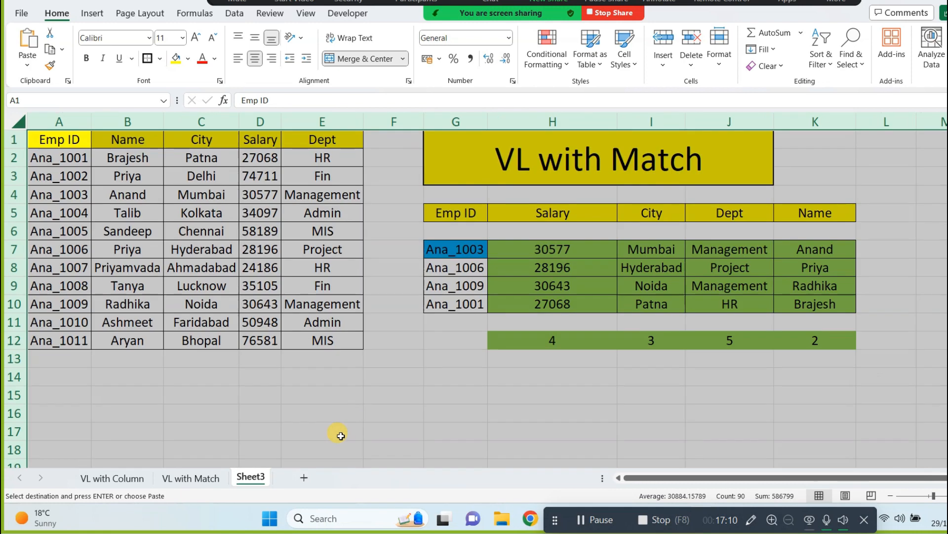
Rename the new sheet 'VL with Match with NM' and select its old results H7:K10
double_click(252, 477)
text(VL)
key(Return)
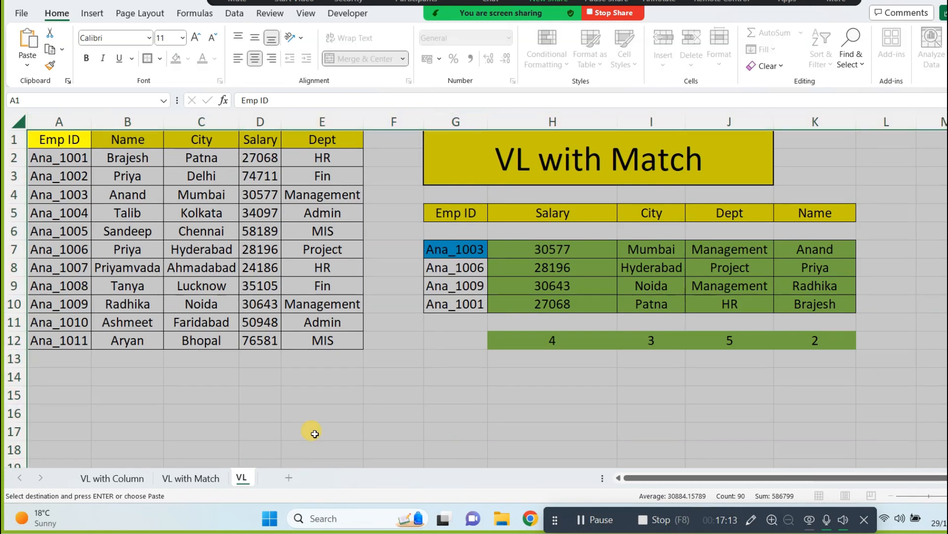
text(with Match with NM)
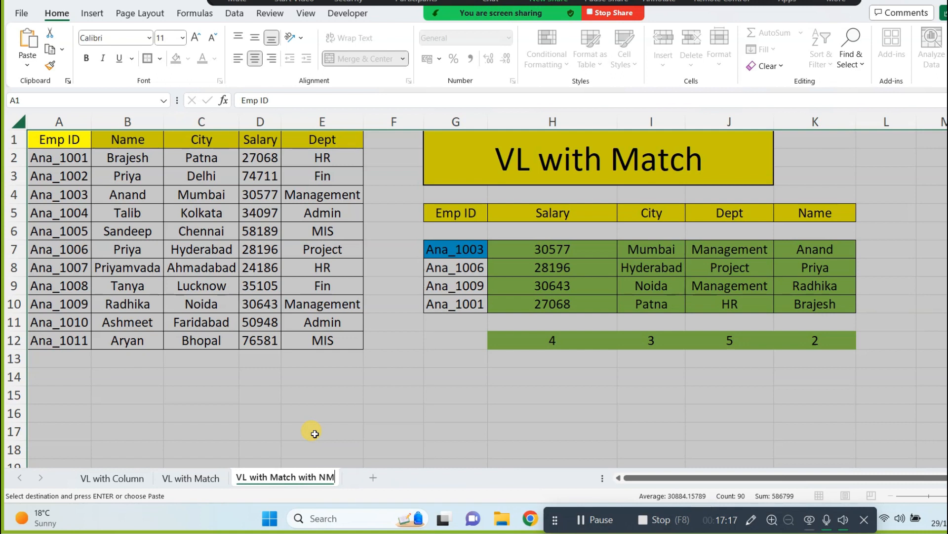
click(478, 420)
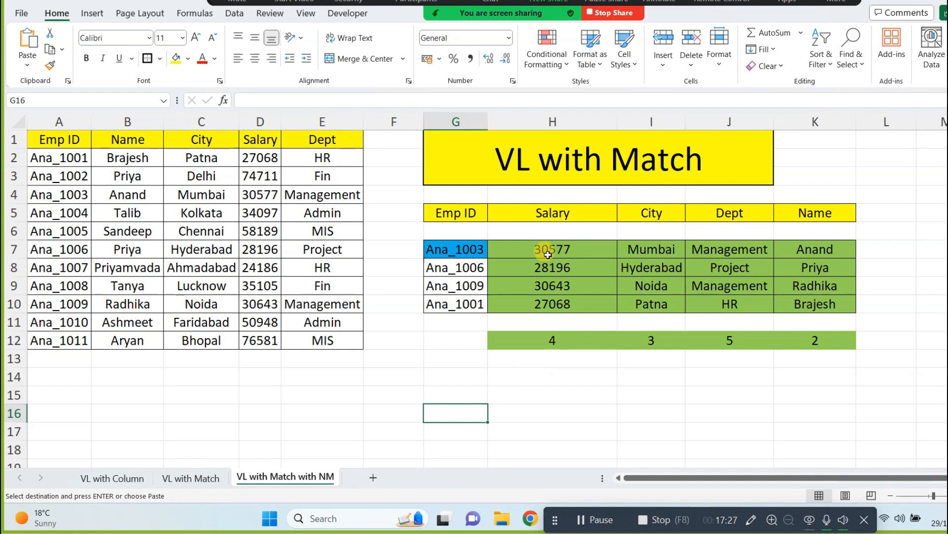
drag(539, 244, 780, 302)
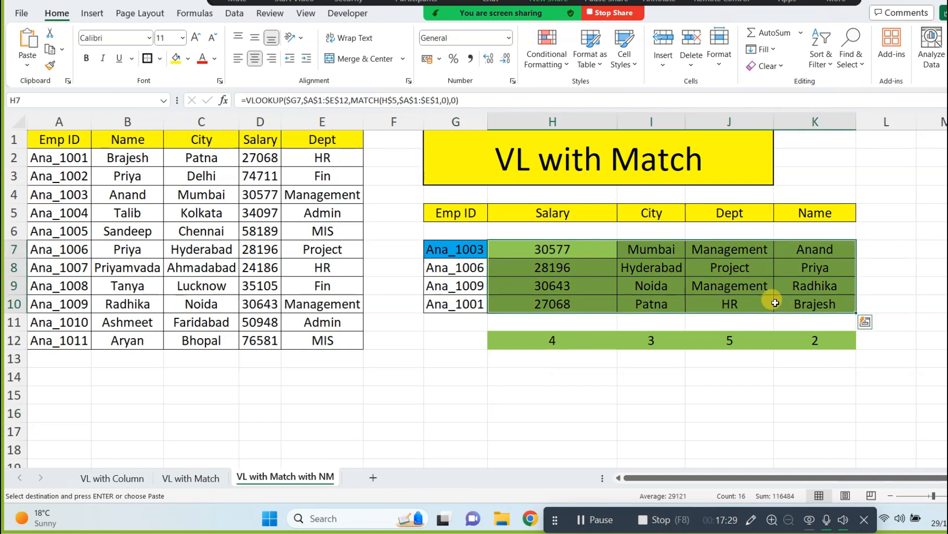
Clear the old lookup results and name the employee table A1:E12 'wholedata'
key(Delete)
click(454, 394)
drag(58, 138, 336, 341)
click(60, 101)
text(w)
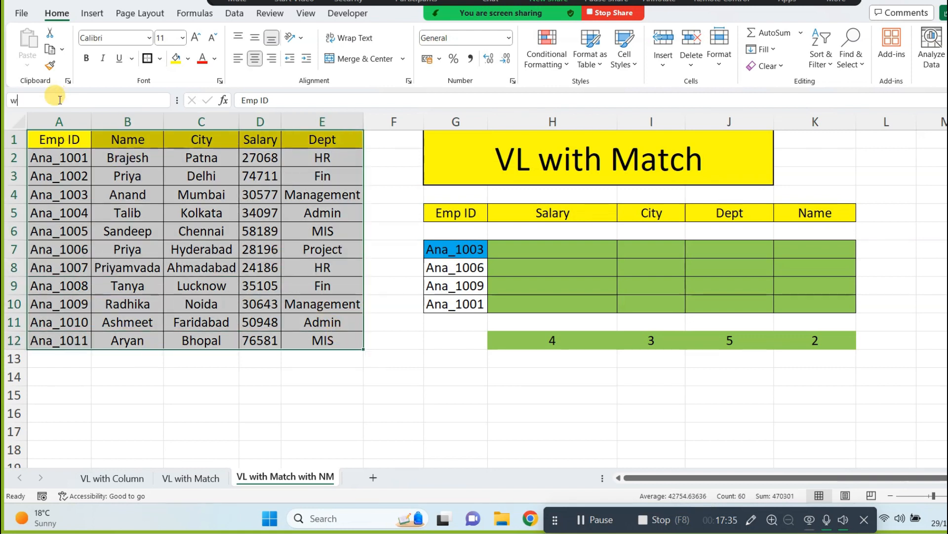
text(holedata)
key(Return)
click(143, 249)
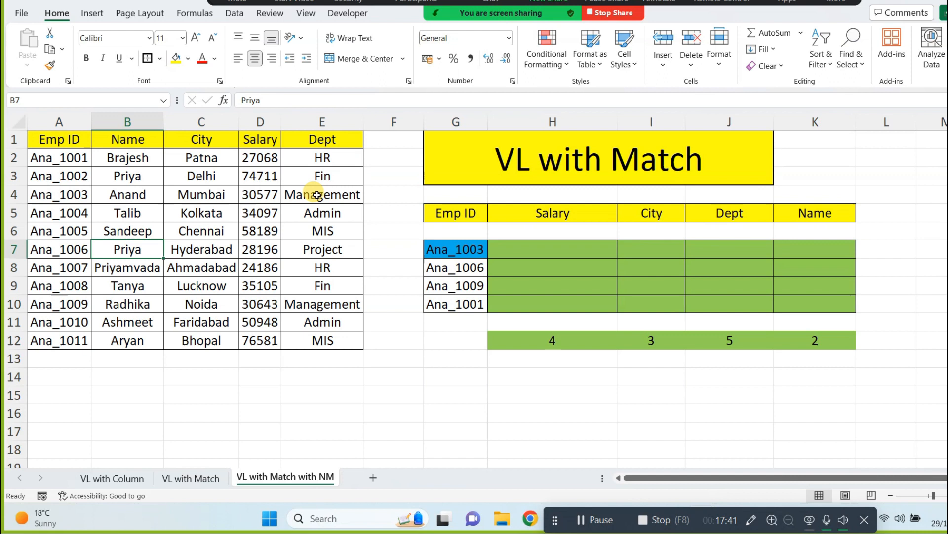
Name the table's header row A1:E1 'Heading'
drag(321, 140, 64, 138)
click(54, 101)
text(Heading)
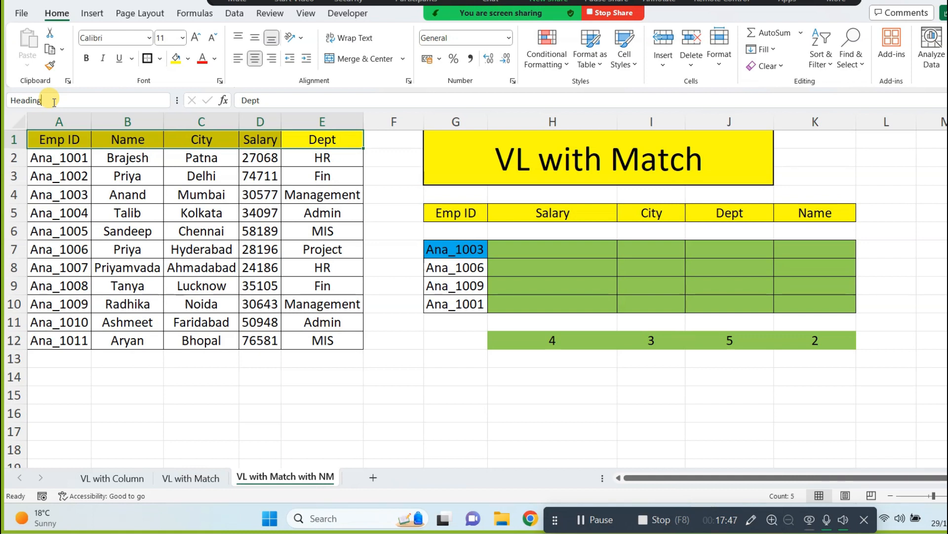
key(Return)
click(517, 398)
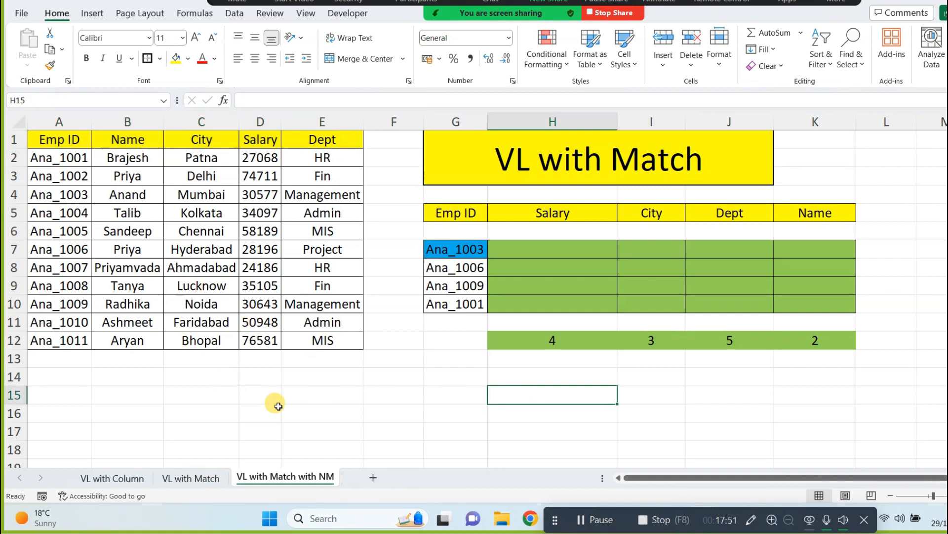
Start a VLOOKUP in H7 using $G7 as lookup value and the wholedata range
click(553, 247)
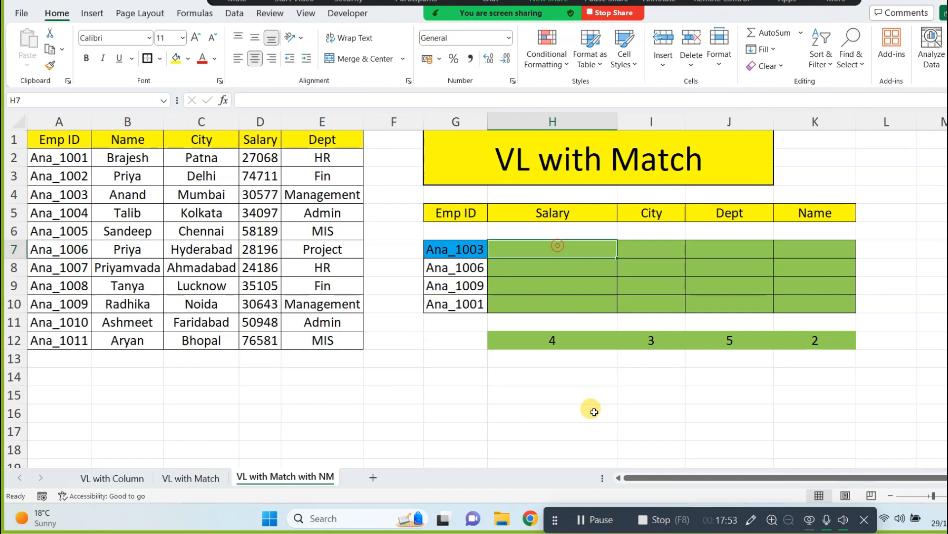
text(=)
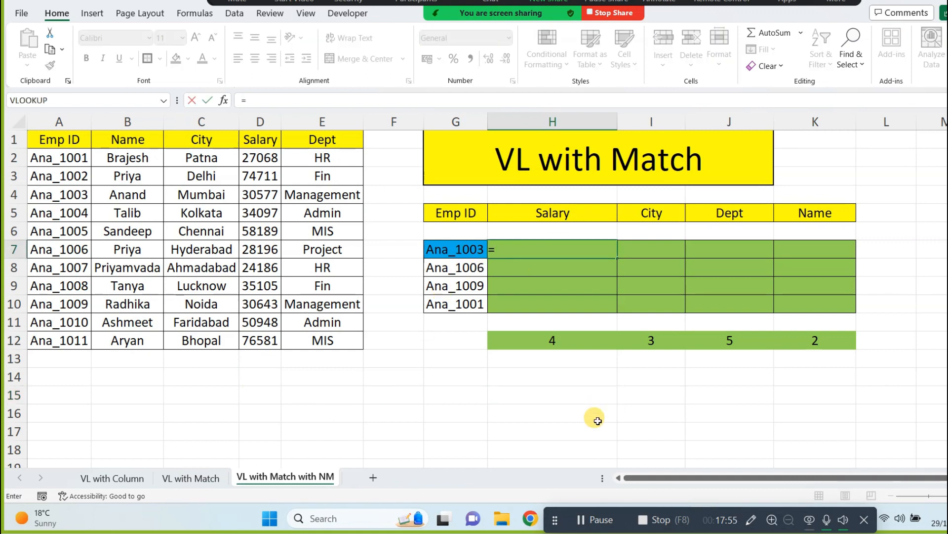
text(vl)
key(Tab)
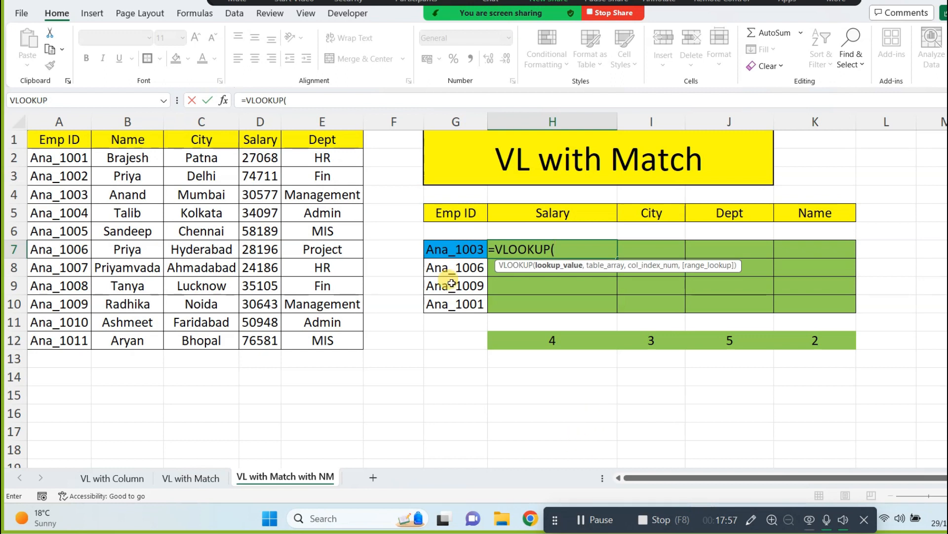
click(450, 248)
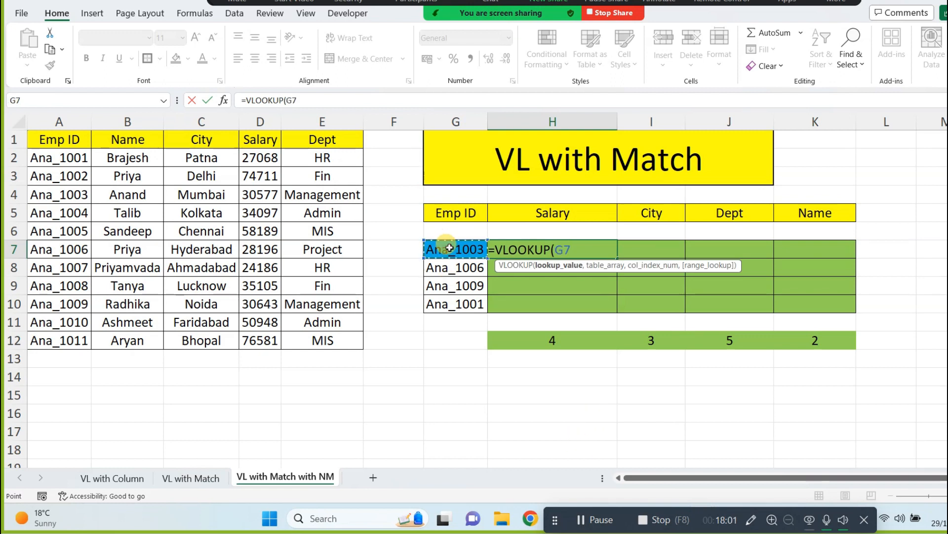
key(F4)
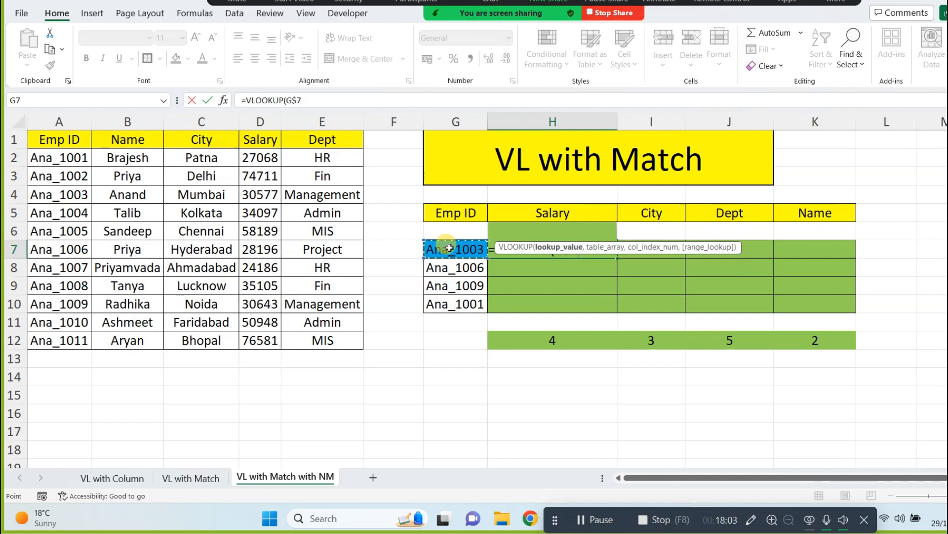
key(F4)
text(,)
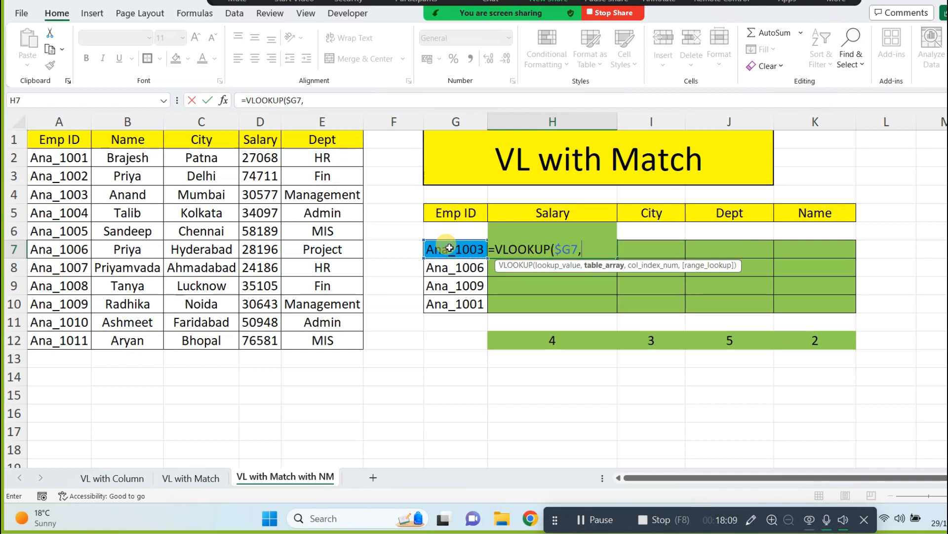
text(wh)
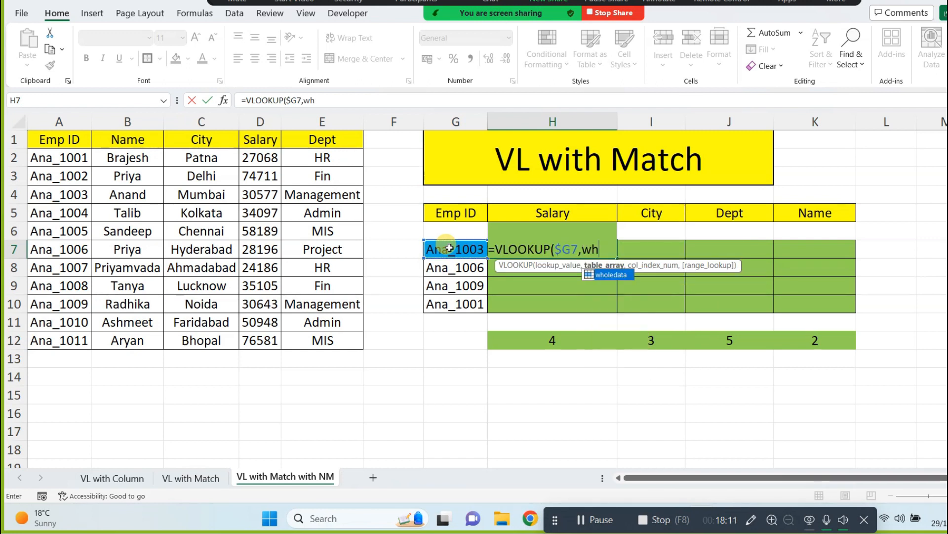
text(o)
key(Tab)
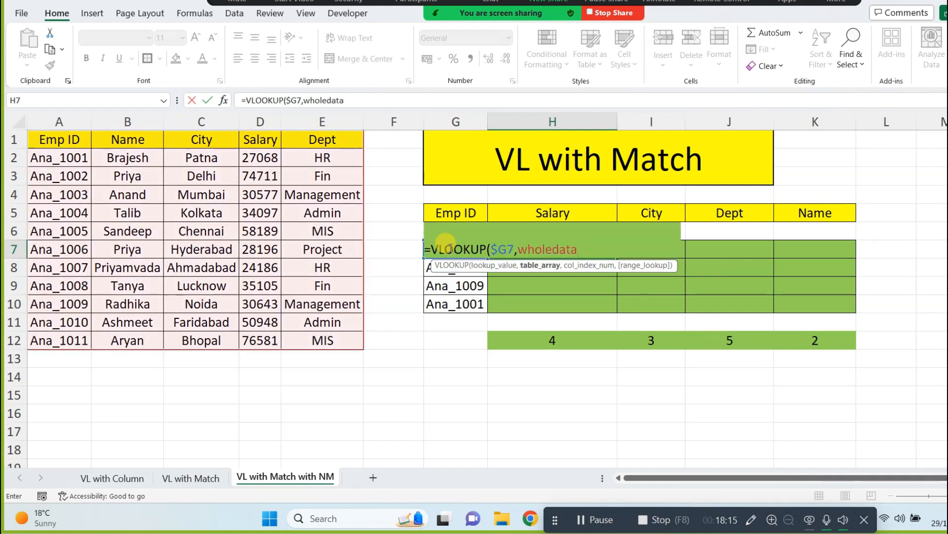
Finish it with MATCH(H$5, Heading, 0) and exact match, so H7 shows 30577
text(,)
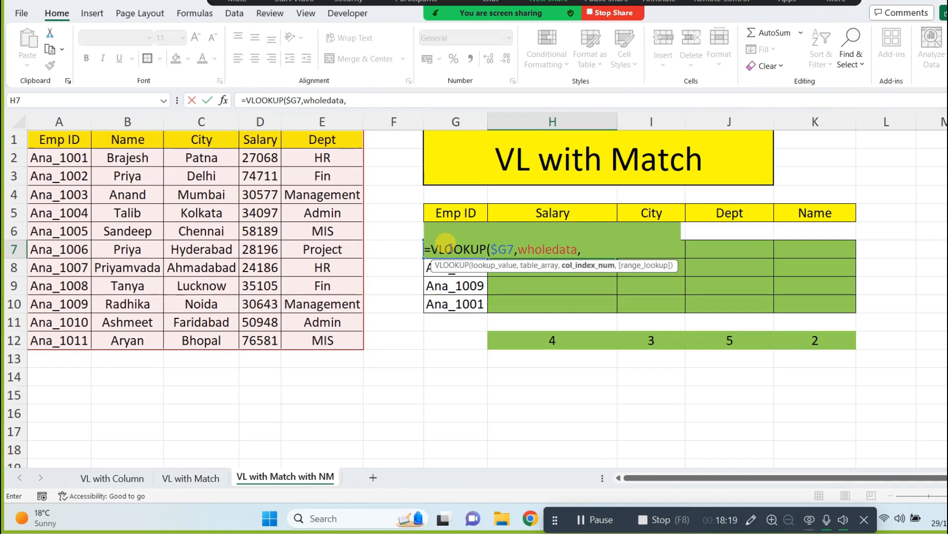
text(match)
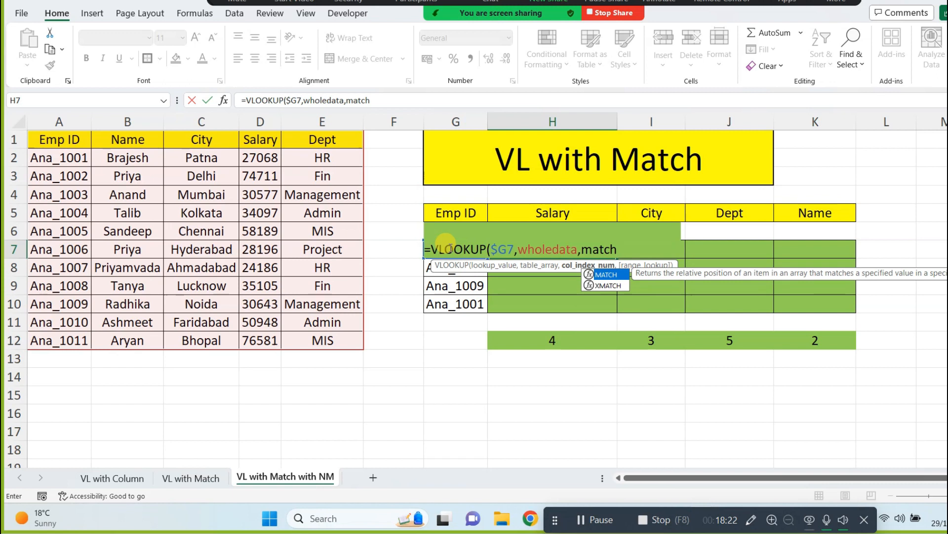
key(Tab)
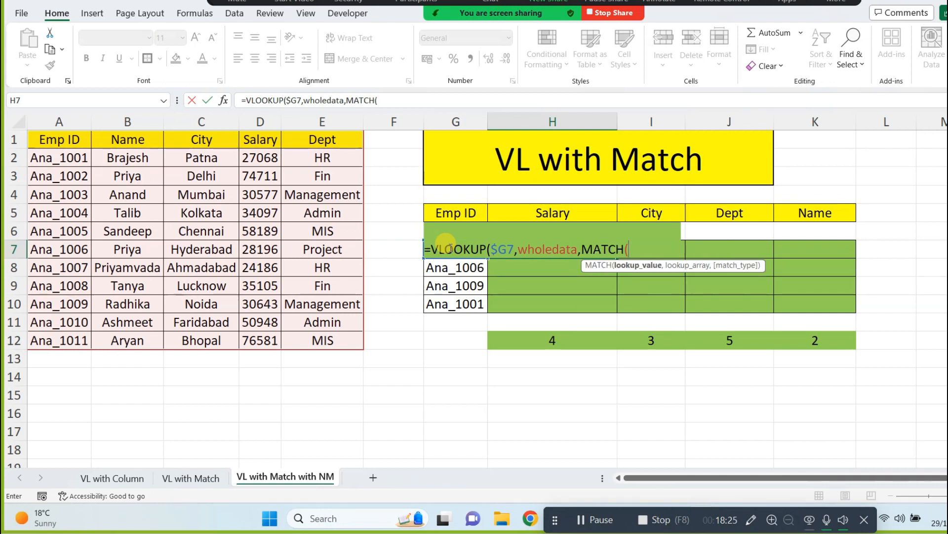
click(558, 211)
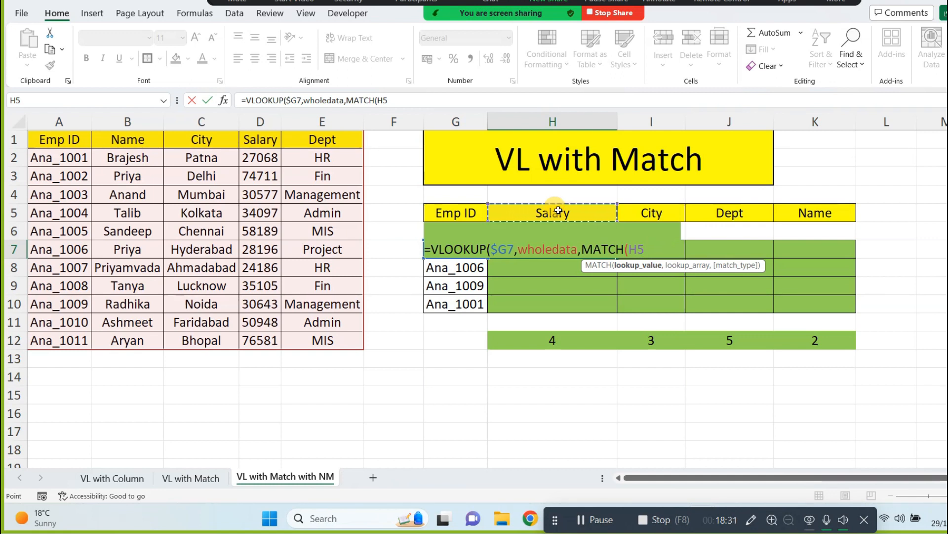
key(F4)
key(F4)
text(,)
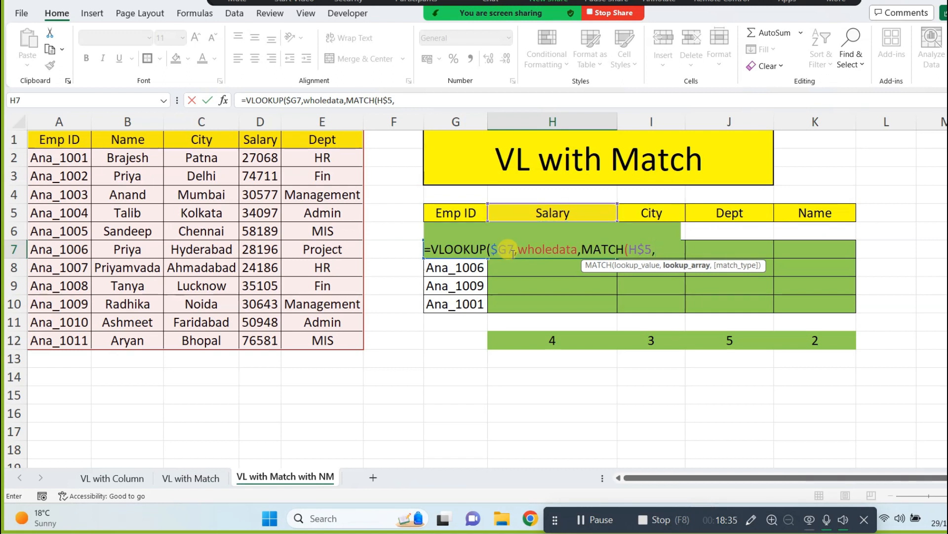
text(he)
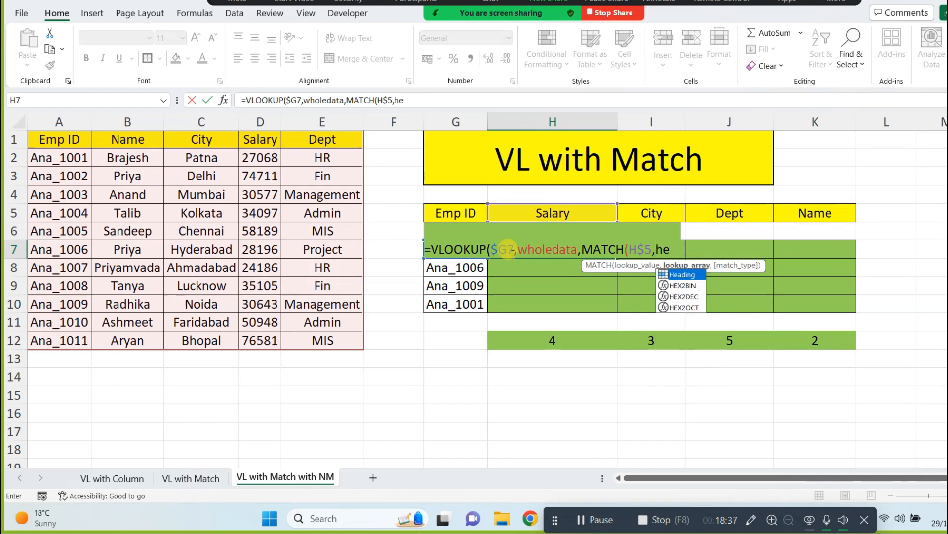
key(Tab)
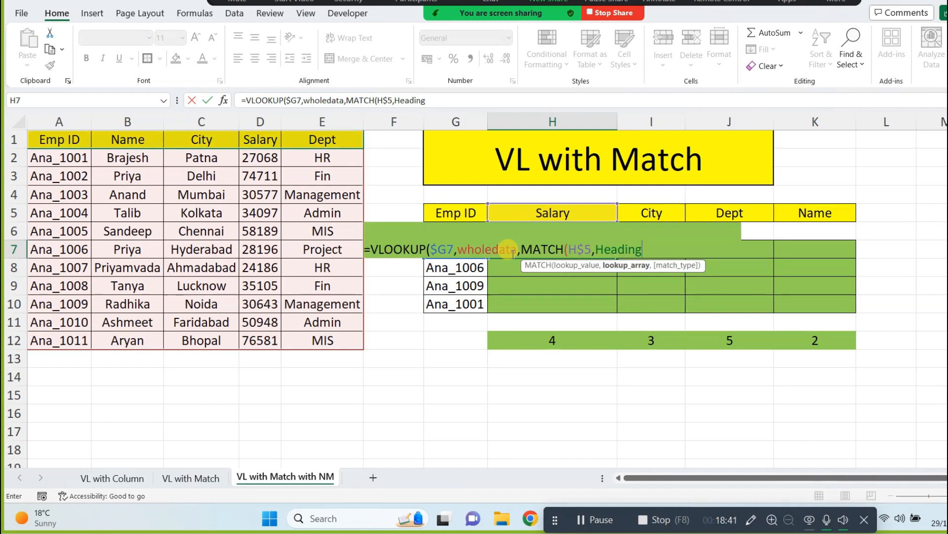
text(,0))
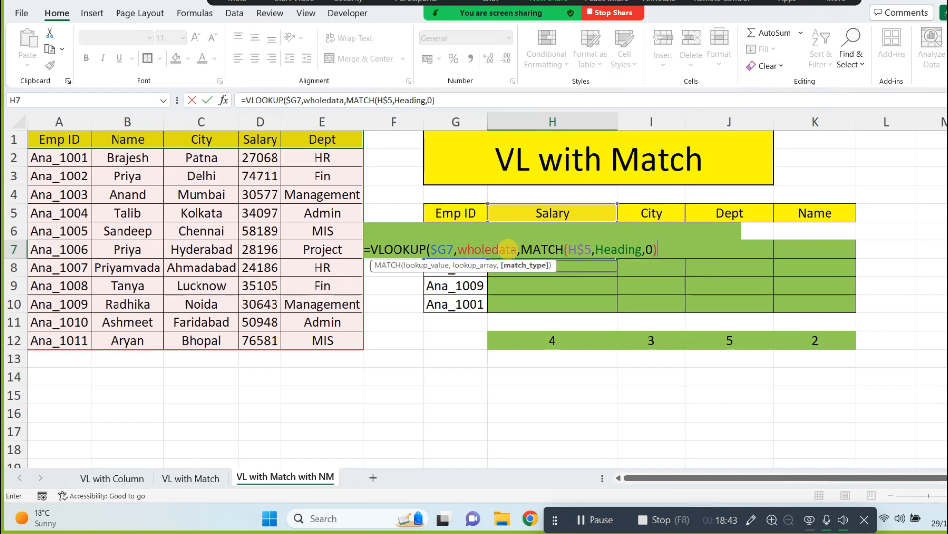
text(,0))
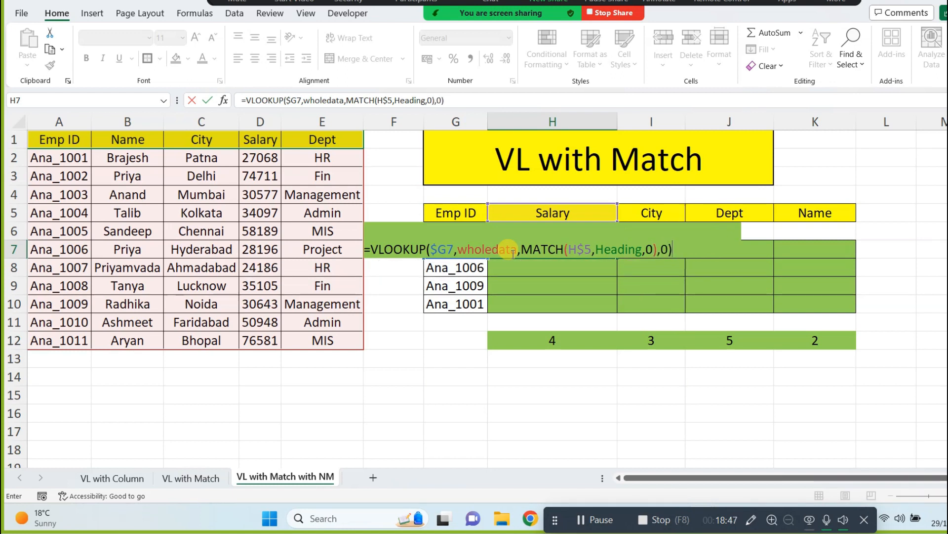
key(ctrl+Return)
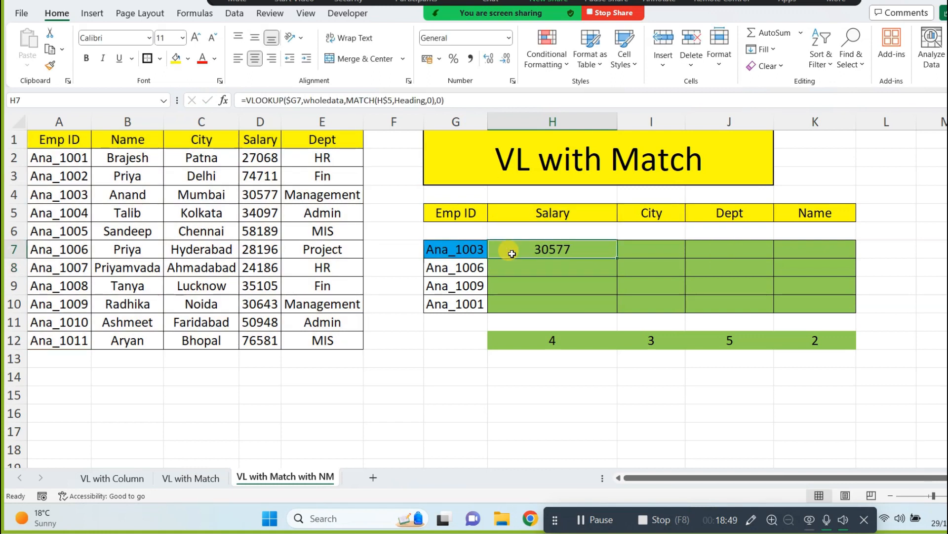
Fill the formula across H7:K10 and change the G1 title to 'VL with Match with NM'
key(shift+Right)
key(shift+Right)
key(shift+Right)
key(shift+Down)
key(shift+Down)
key(shift+Down)
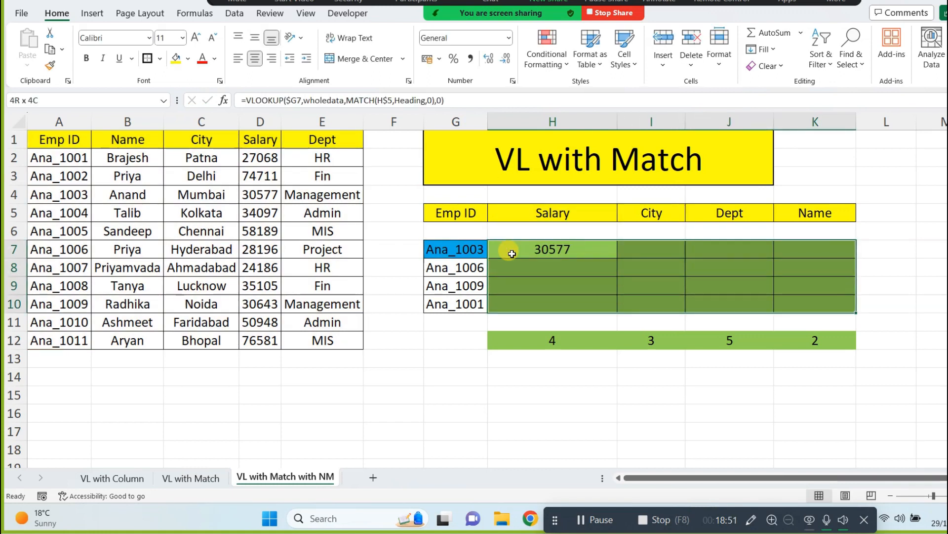
key(ctrl+d)
key(ctrl+r)
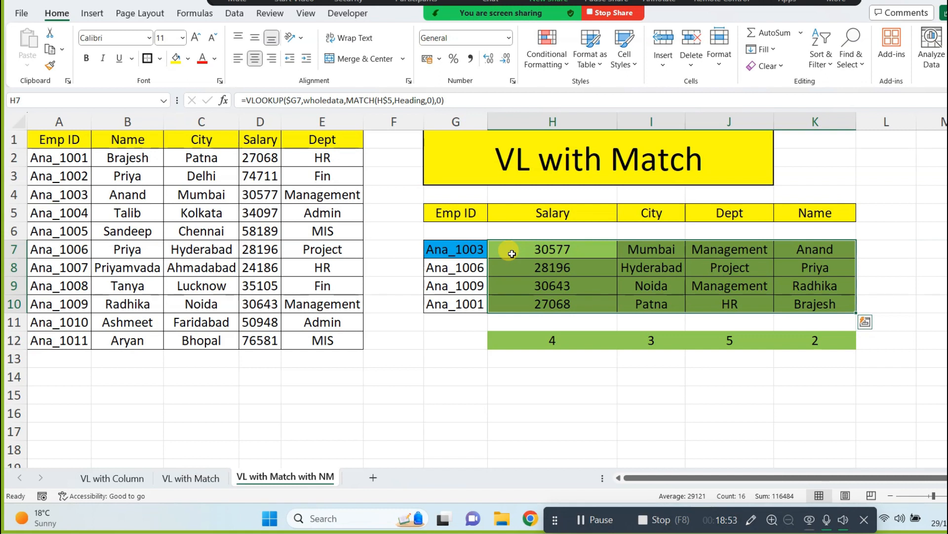
double_click(726, 157)
text(with NM)
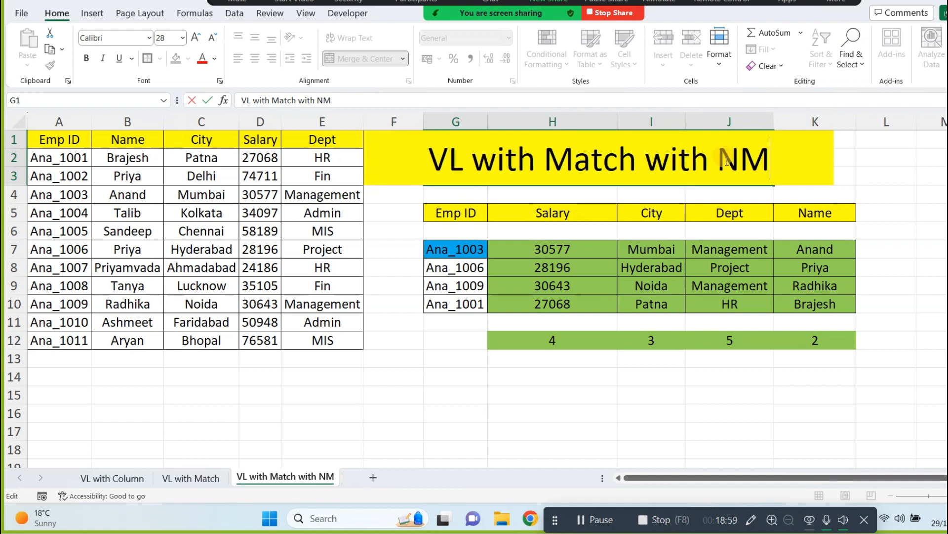
click(547, 447)
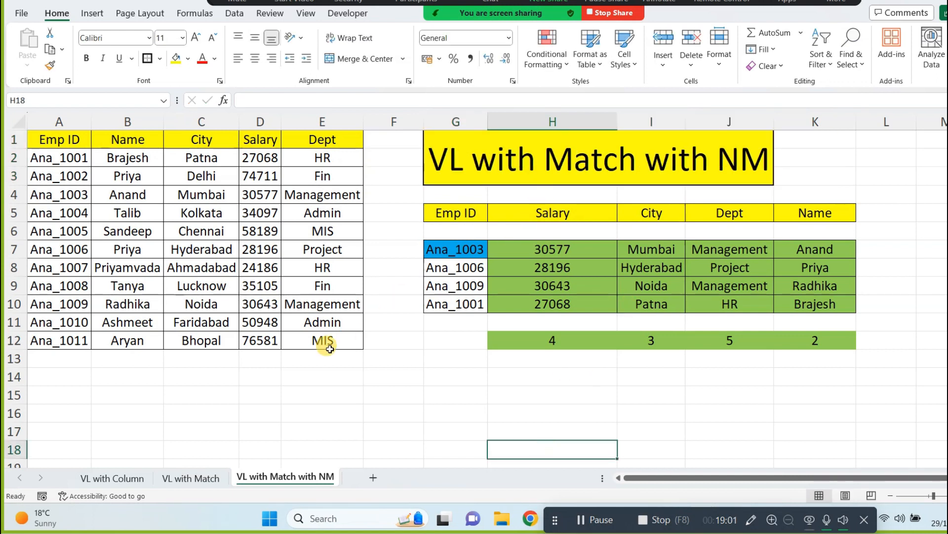
Rename Sheet4 to 'VL with Col with NM'
click(99, 477)
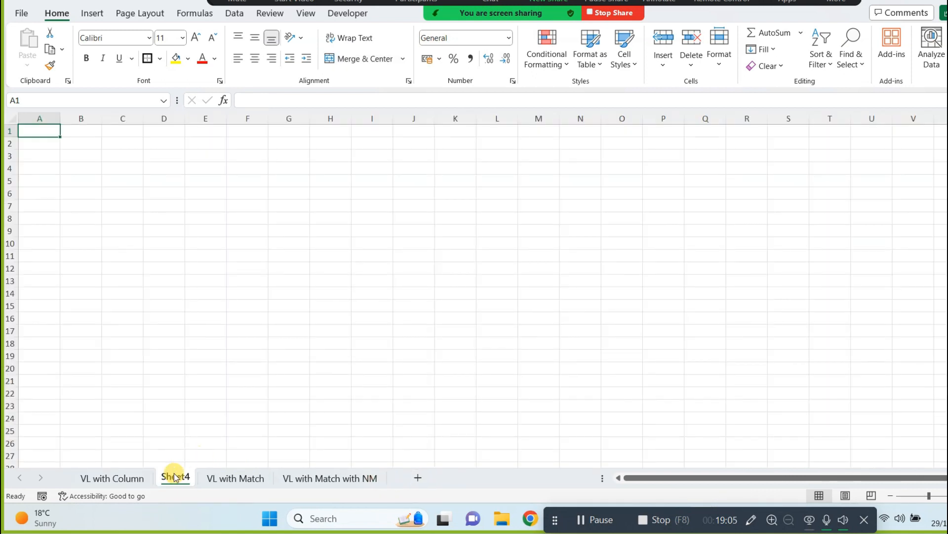
double_click(174, 477)
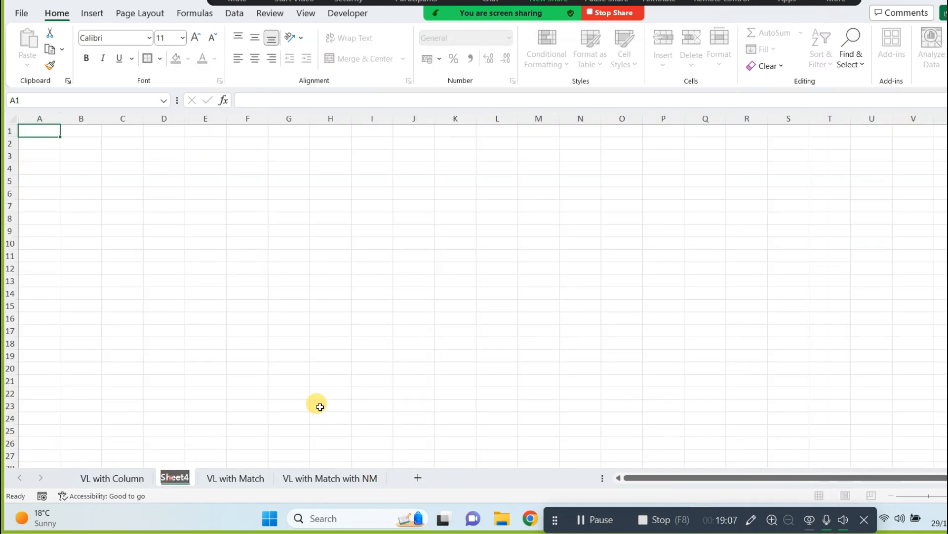
text(VL wi)
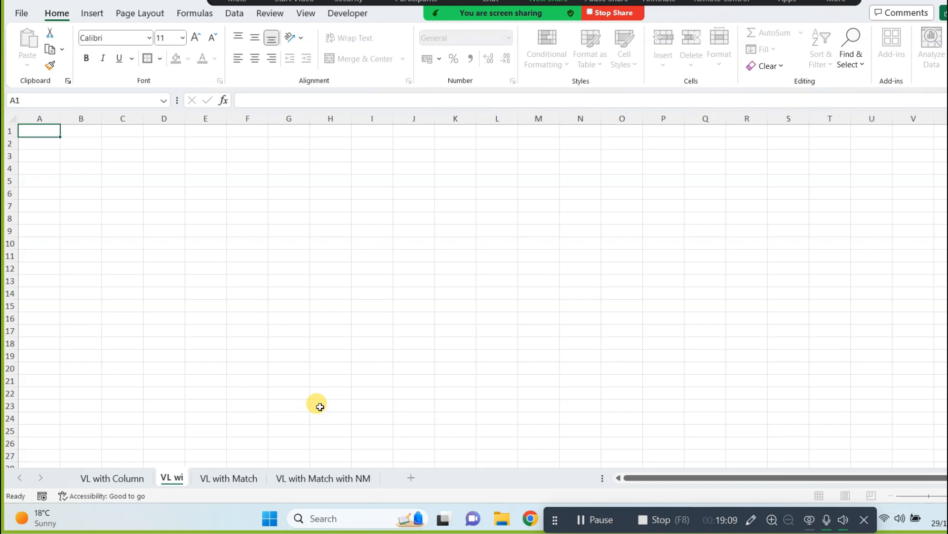
text(th Col)
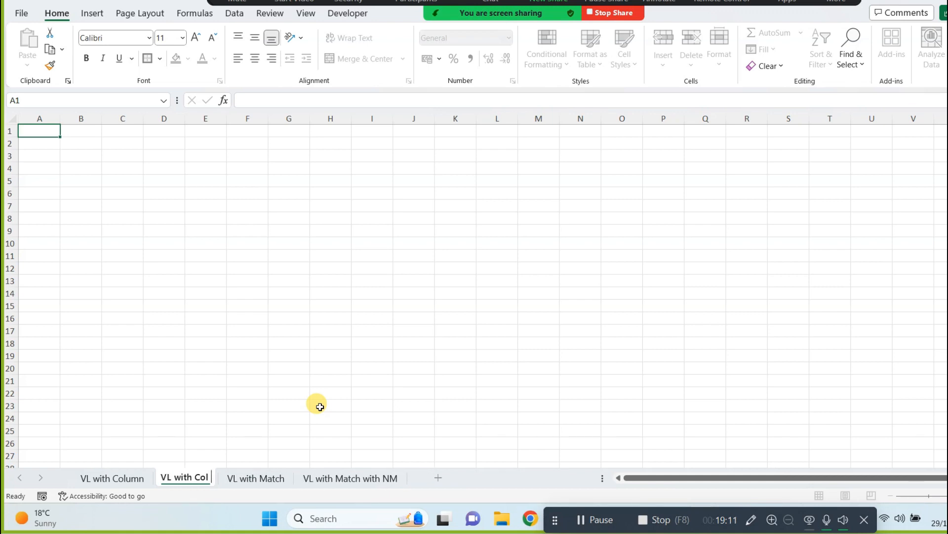
text( with NM)
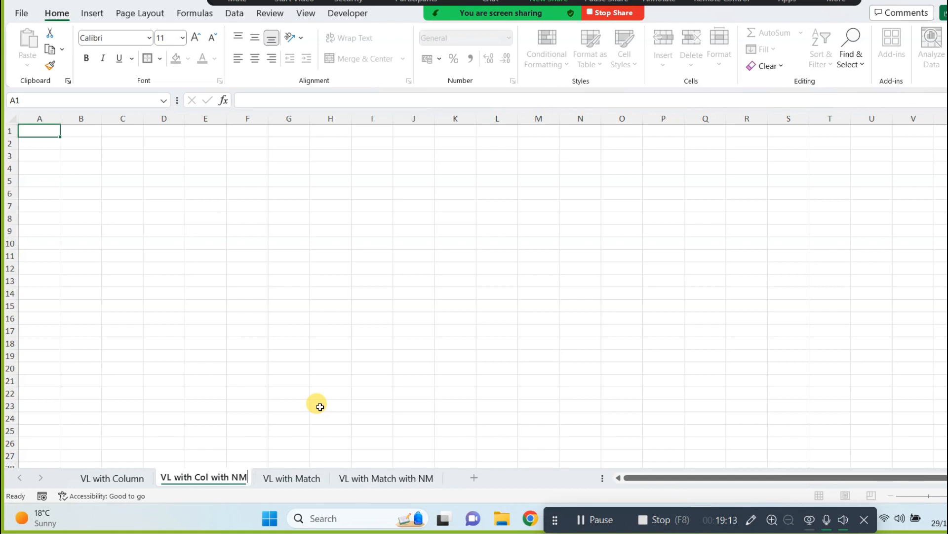
click(114, 477)
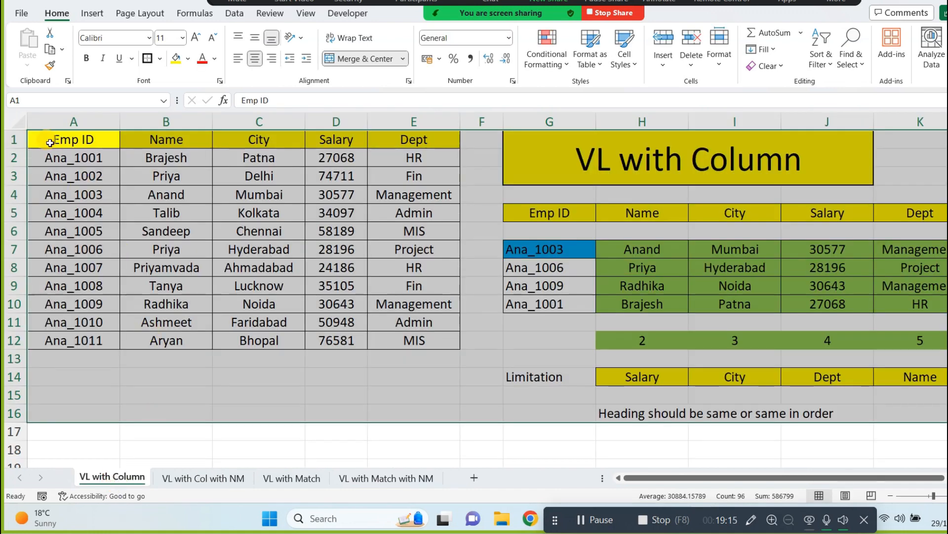
Paste the VL with Column layout at A1 of the new sheet and select its lookup results
key(ctrl+c)
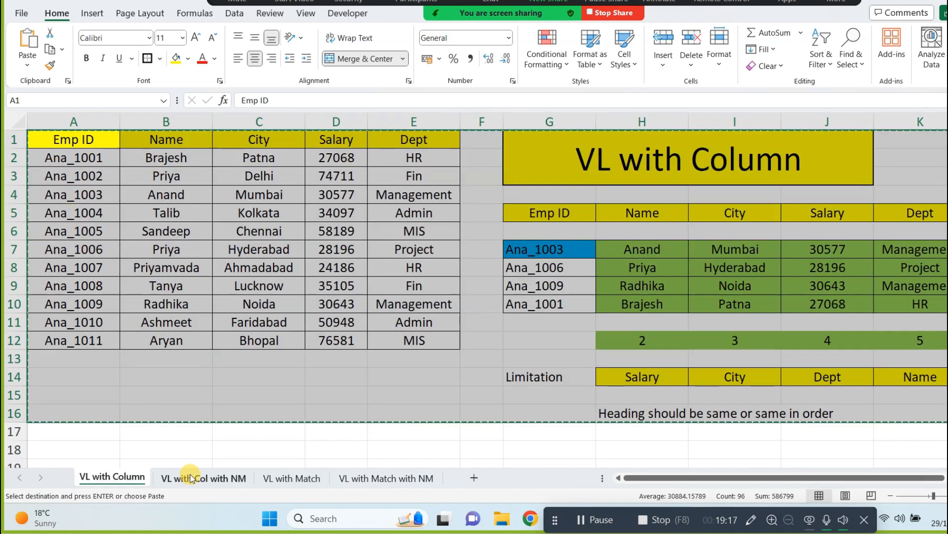
click(190, 478)
key(ctrl+v)
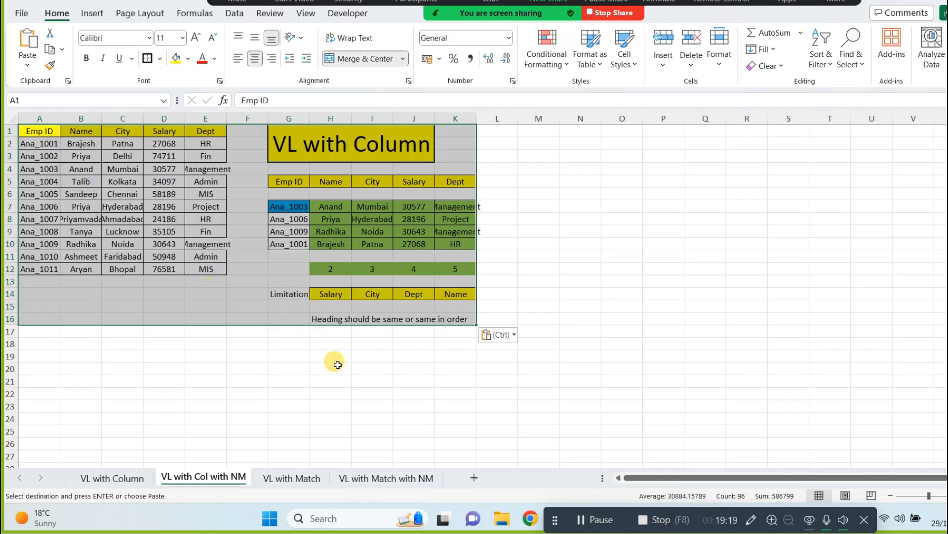
scroll(338, 364, up, 3)
drag(489, 245, 659, 312)
Delete the copied lookup results and autofit every column's width
key(Delete)
click(754, 339)
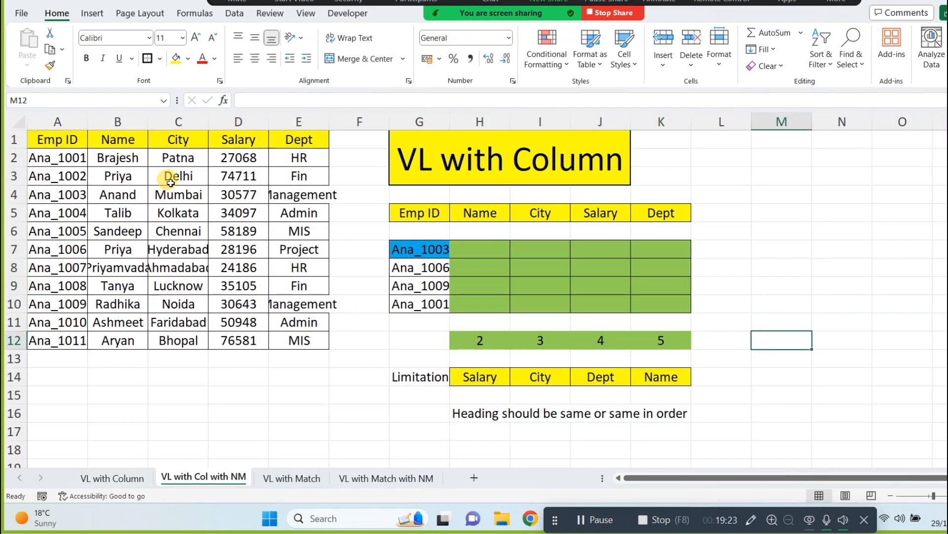
click(18, 122)
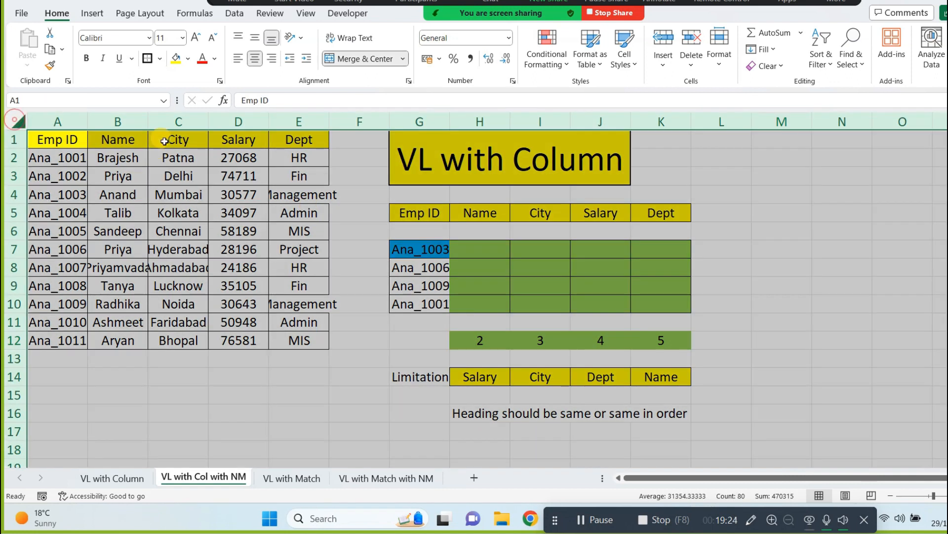
double_click(147, 114)
click(450, 413)
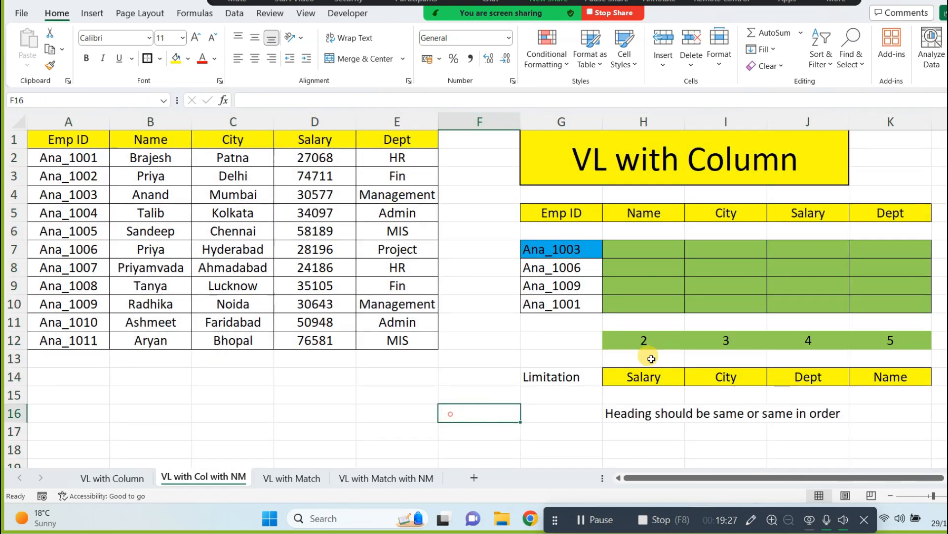
click(637, 249)
Give the employee data A1:E12 its own range name via the Name Box
drag(70, 145, 400, 345)
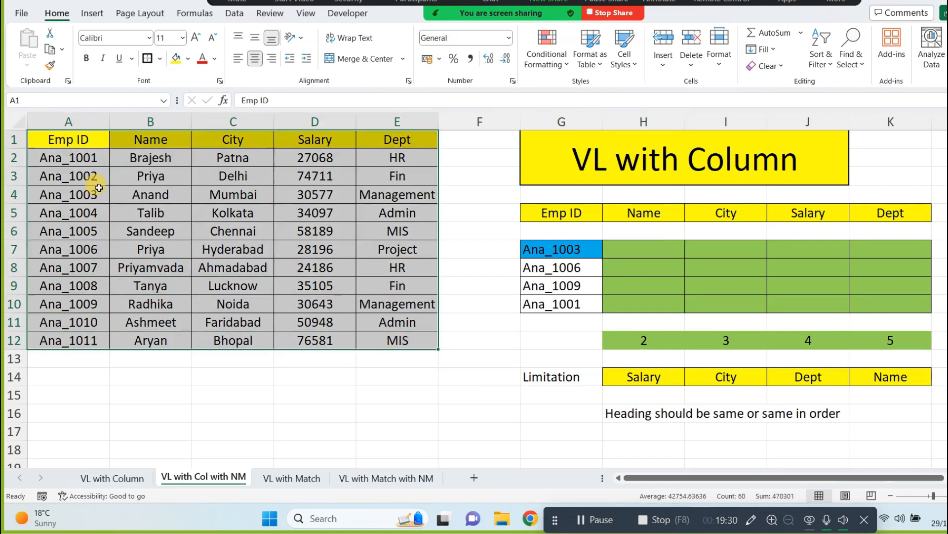
click(28, 96)
text(MuskanData)
key(Return)
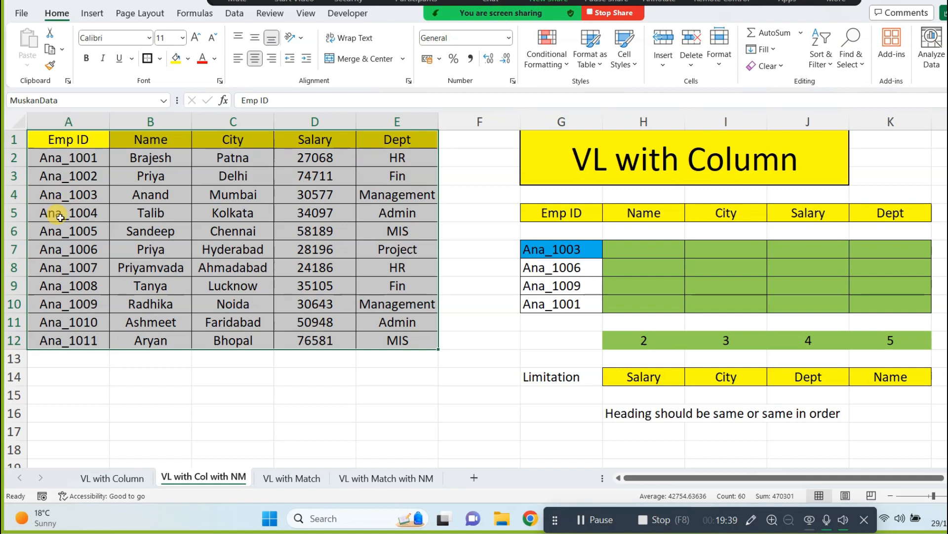
click(636, 255)
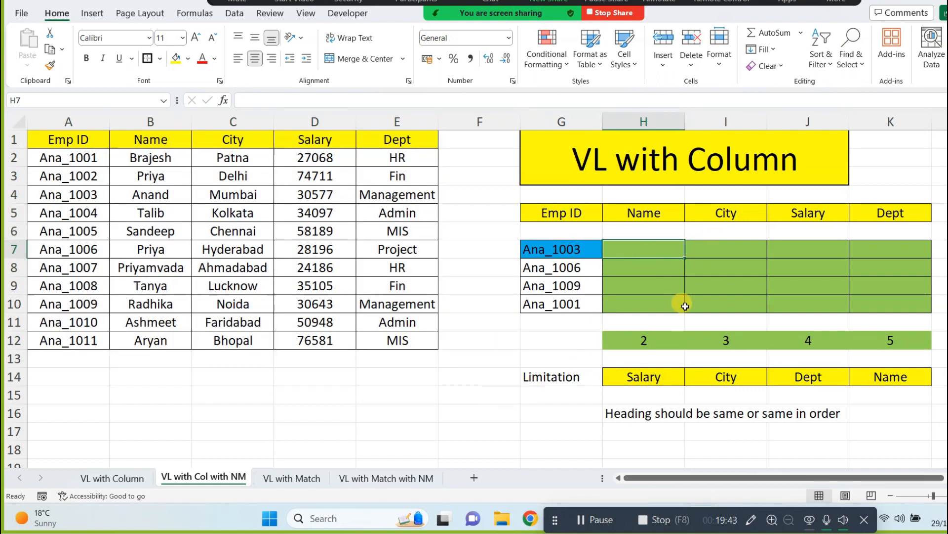
Begin H7's formula as =VLOOKUP($G7, with the lookup column locked
text(=vl)
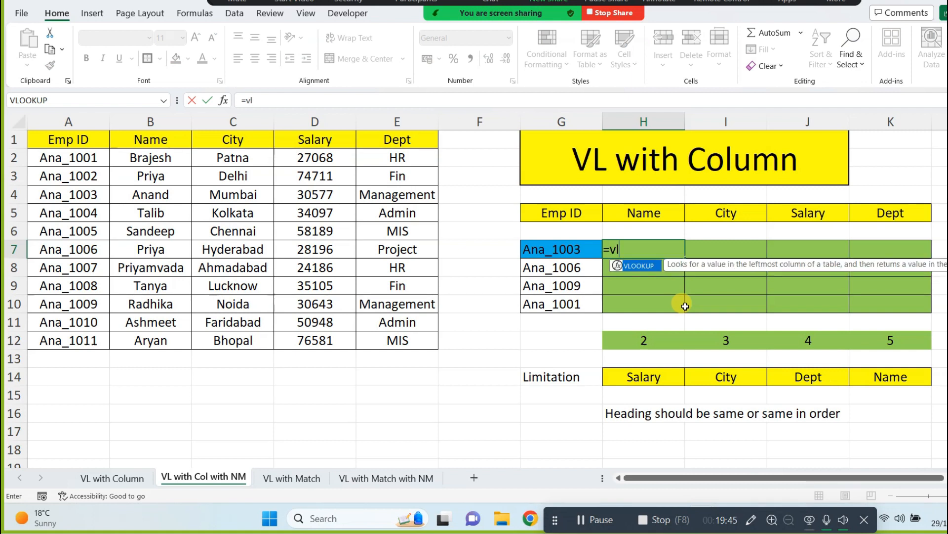
key(Tab)
click(572, 250)
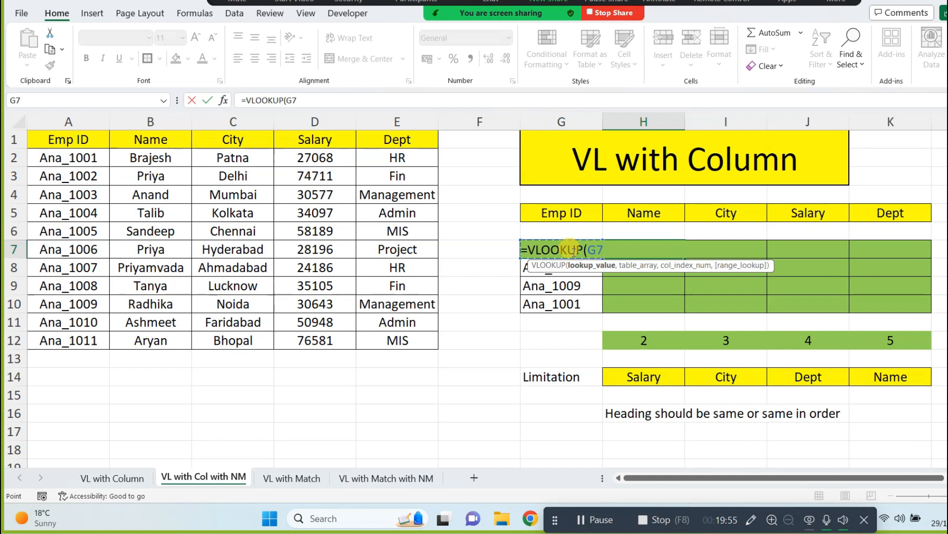
key(F4)
key(F4)
key(F4)
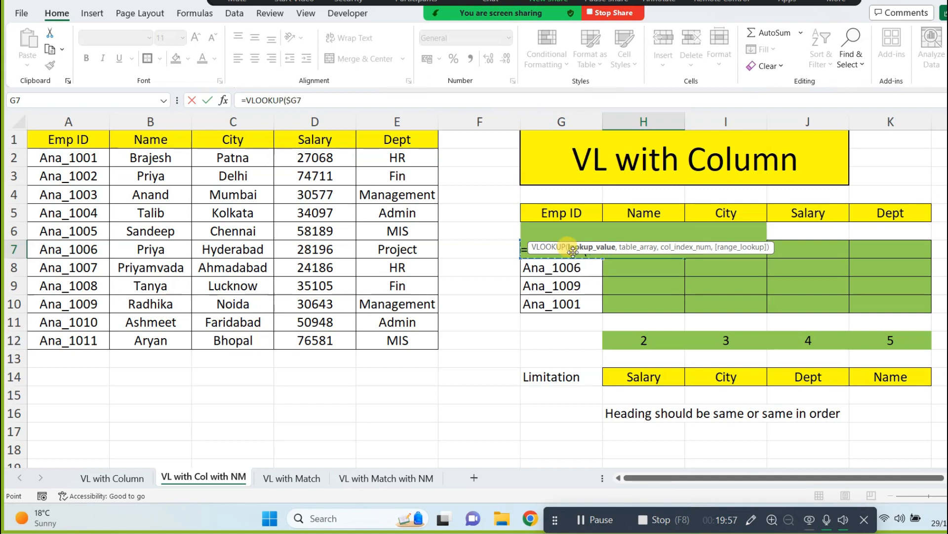
text(,mu)
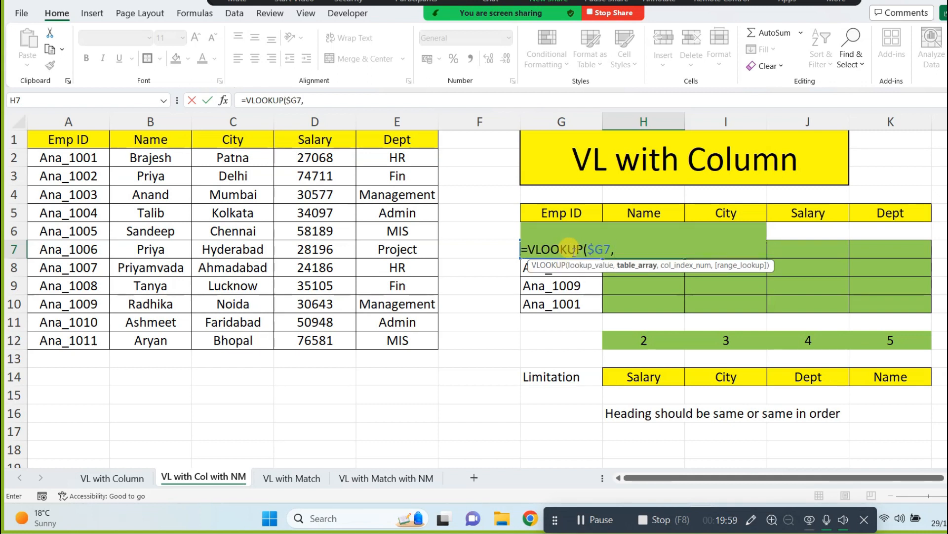
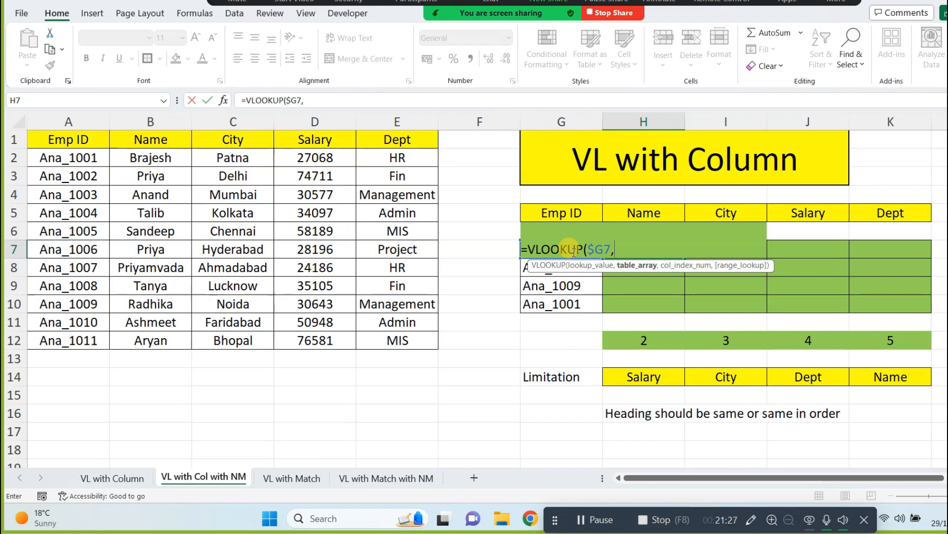
Complete H7's formula as =VLOOKUP($G7,MuskanData,COLUMN(B1),0) to return the employee's name
text(mu)
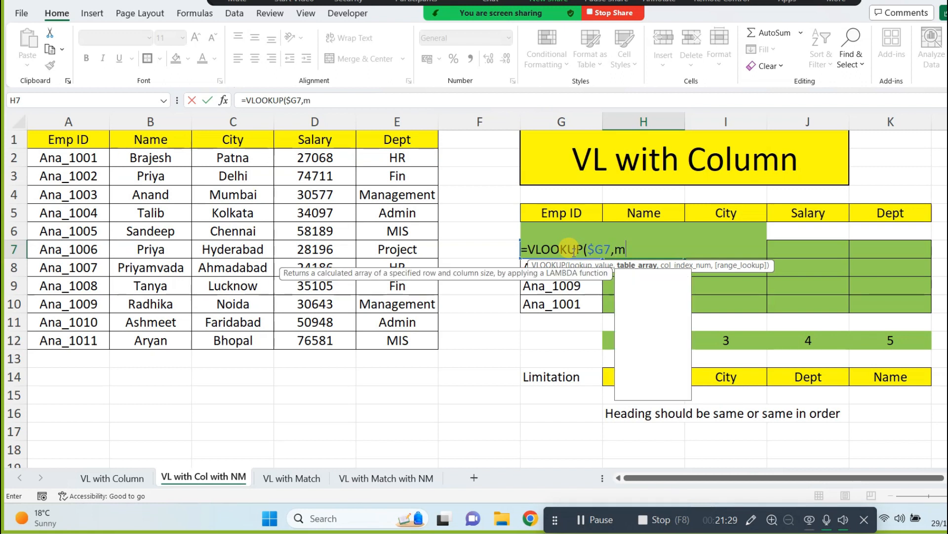
key(Down)
key(Down)
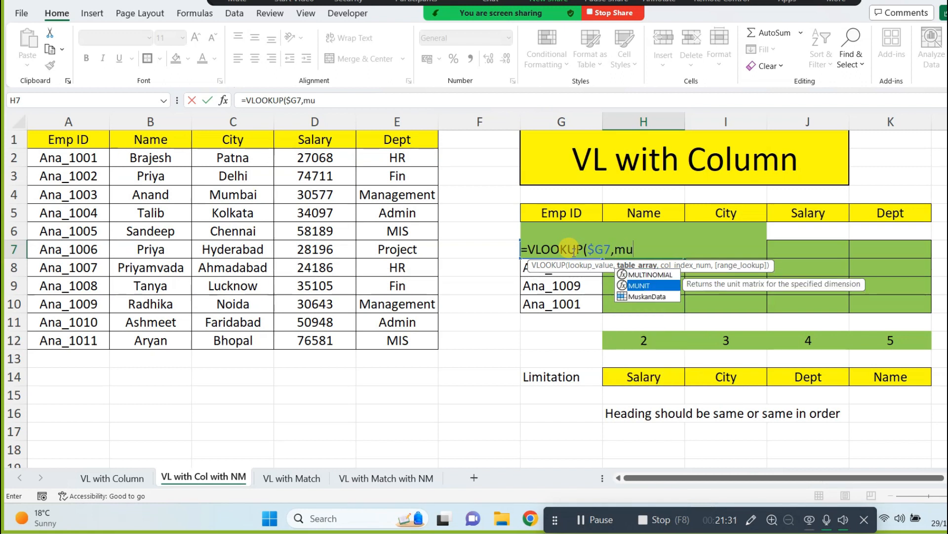
key(Tab)
text(,)
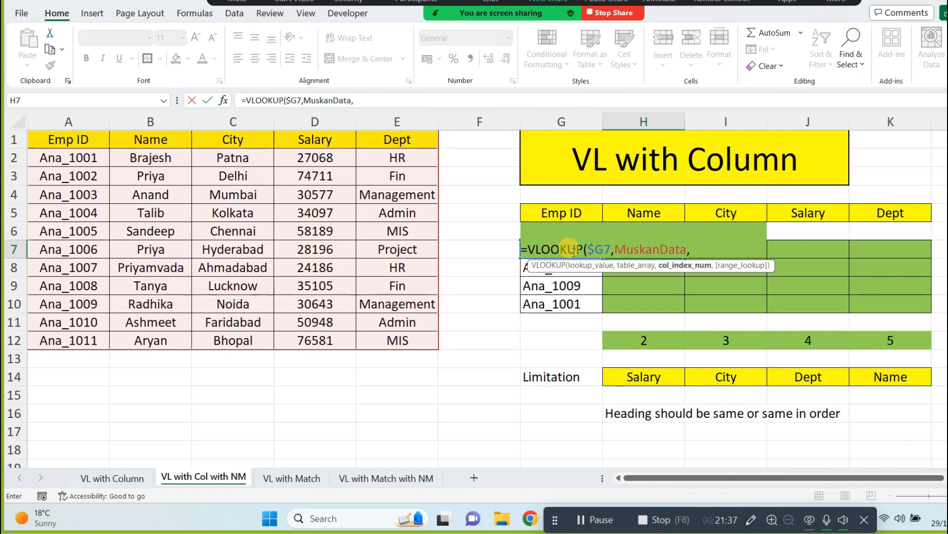
text(column()
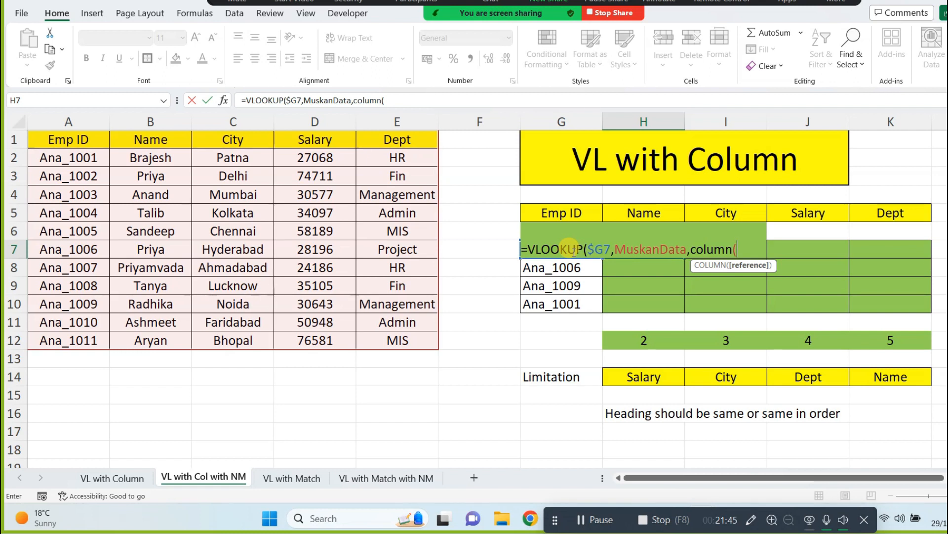
text(b1)
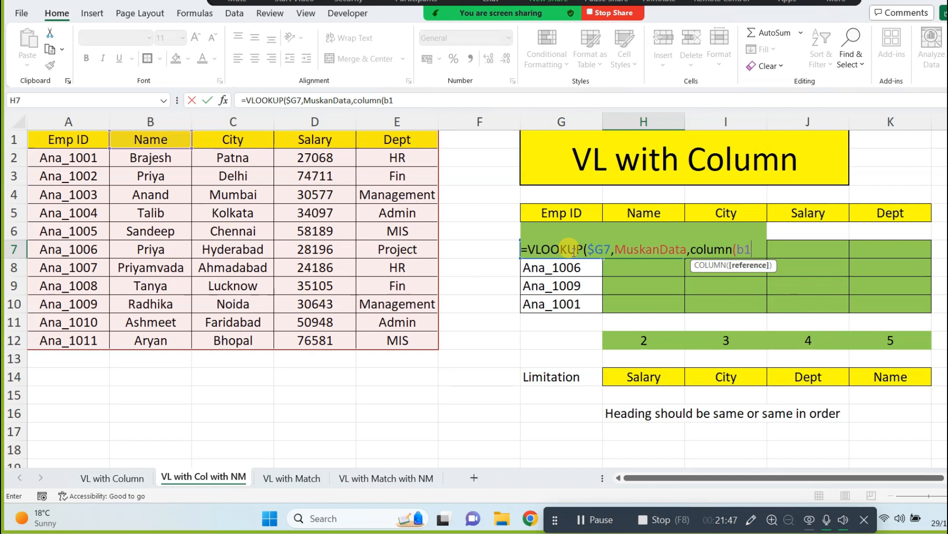
text(),0))
key(Return)
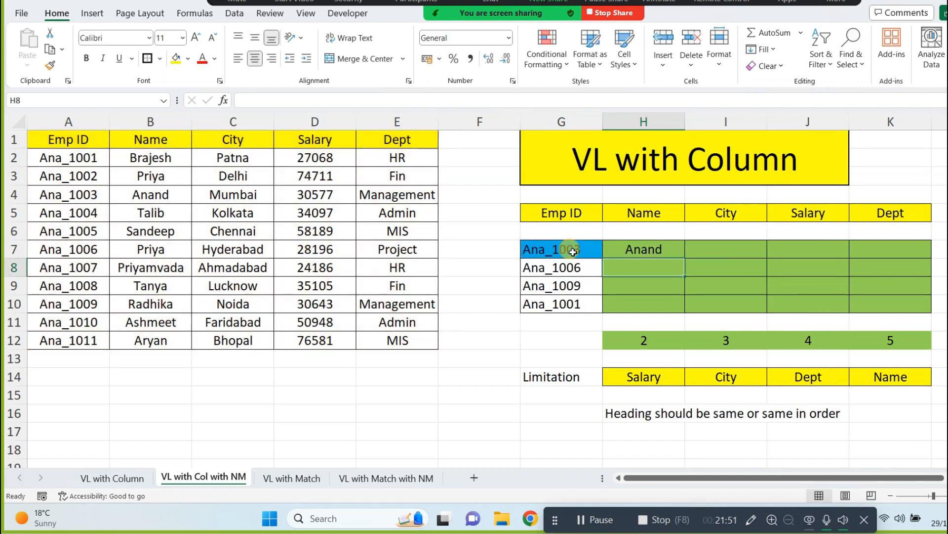
Fill the formula through H7:K10 for Name, City, Salary and Dept
key(Up)
key(shift+Right)
key(shift+Right)
key(shift+Right)
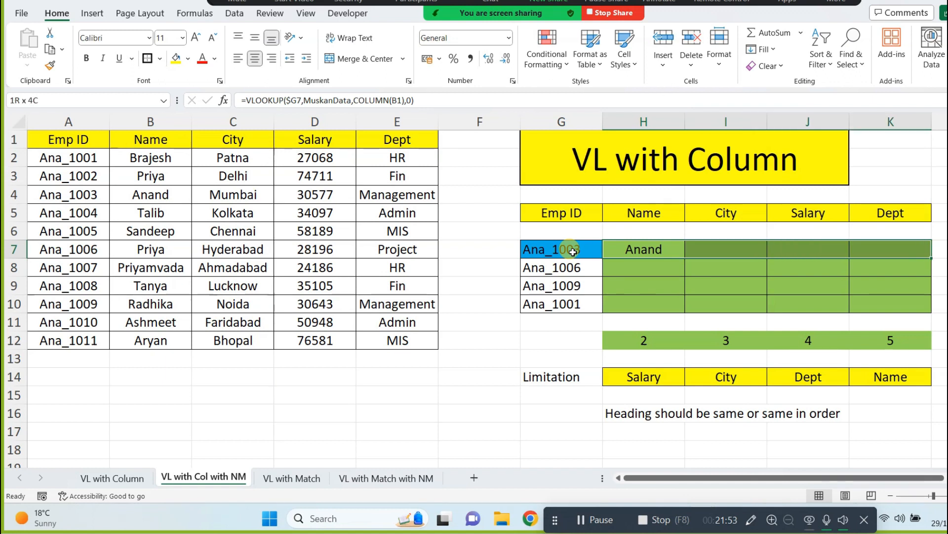
key(shift+Down)
key(shift+Down)
key(shift+Down)
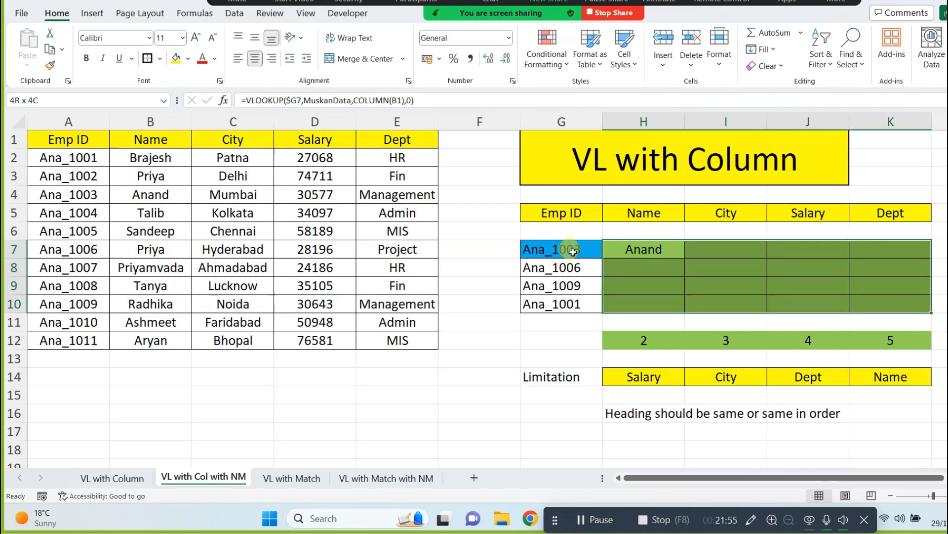
key(ctrl+d)
key(ctrl+r)
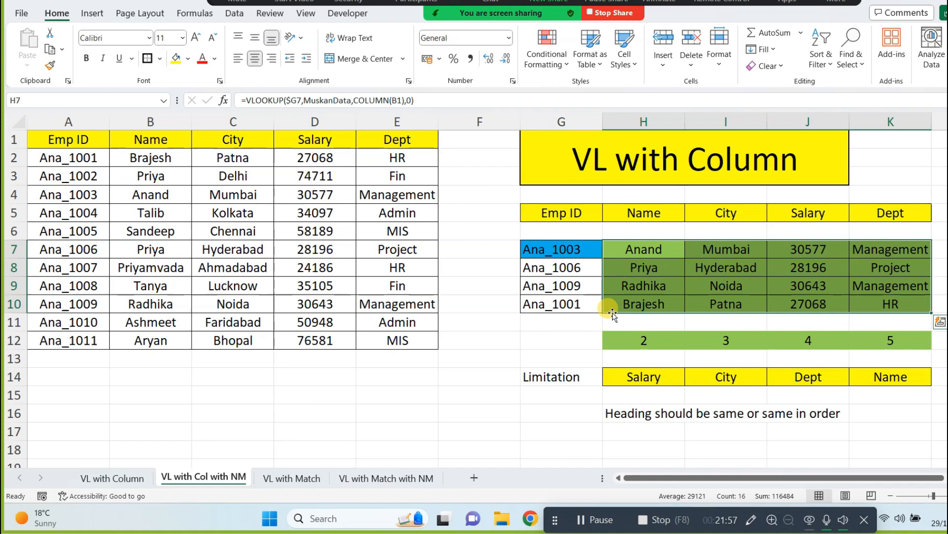
Retitle G1 to 'VL with Column with NM' and shrink its font two sizes
click(808, 156)
double_click(808, 157)
text(with NM)
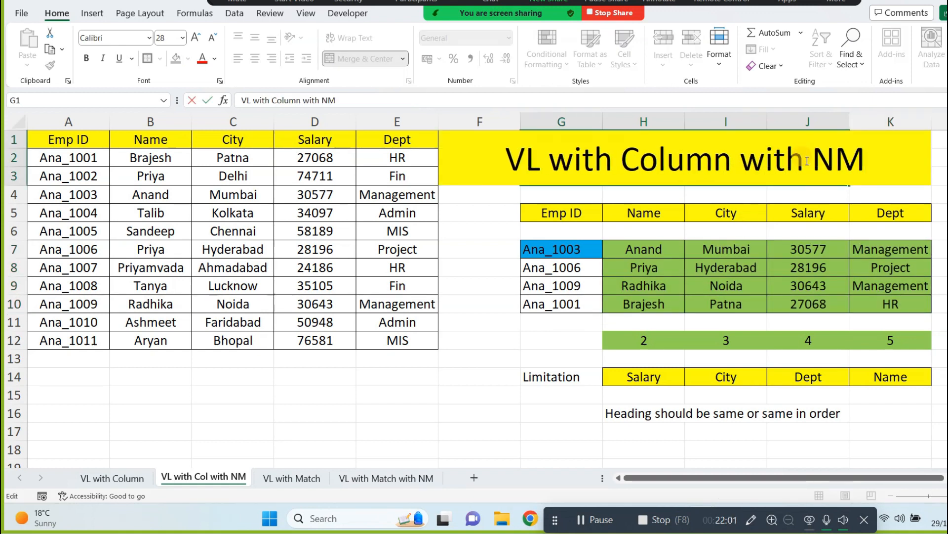
key(Return)
click(807, 161)
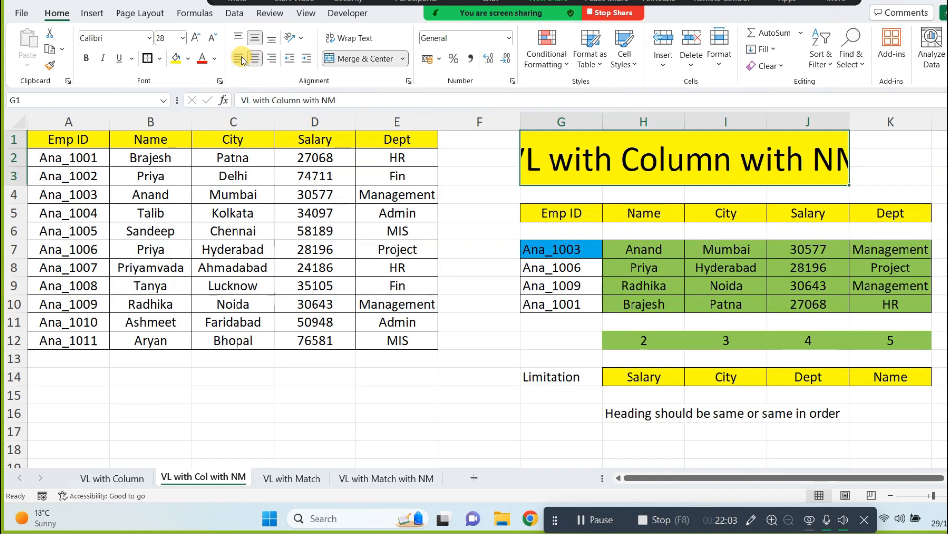
click(212, 38)
click(212, 38)
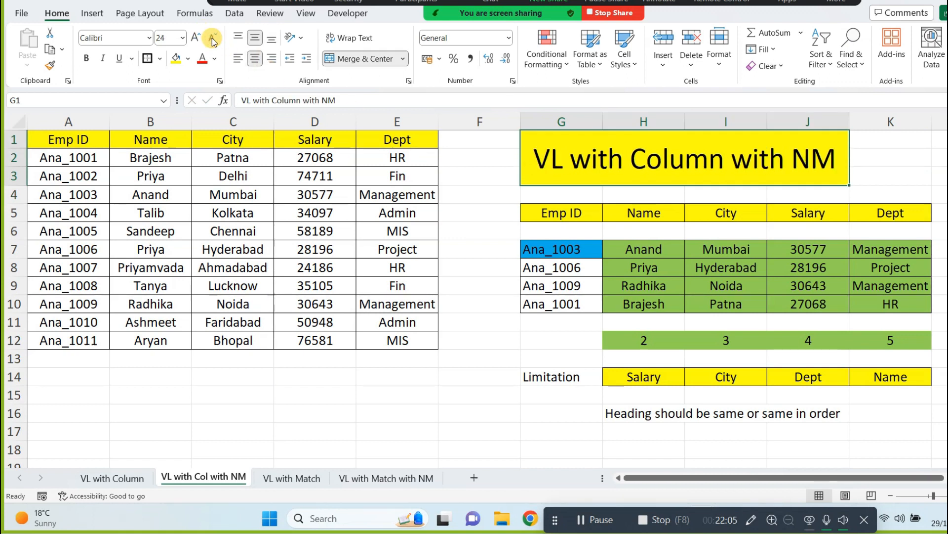
click(362, 393)
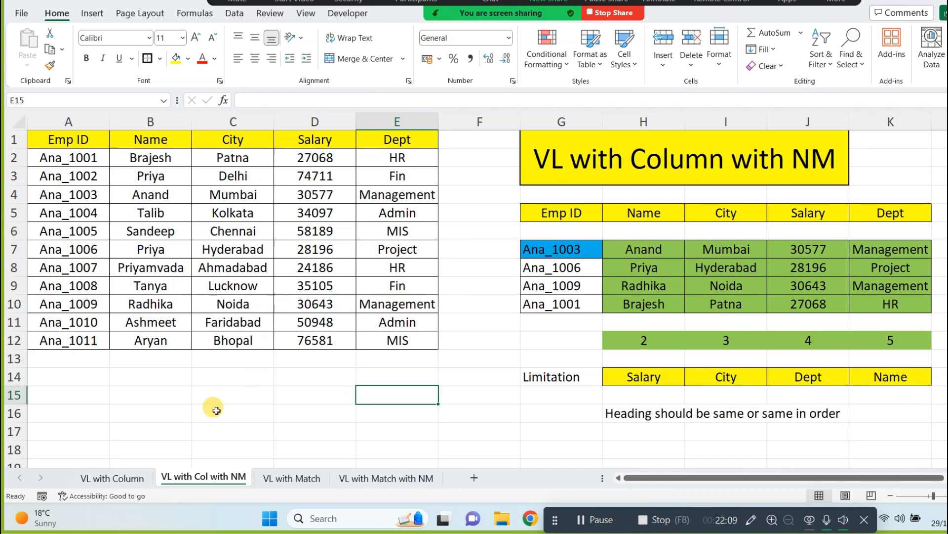
Move across the sheet tabs to the 'VL with Match with NM' sheet
click(125, 479)
click(187, 480)
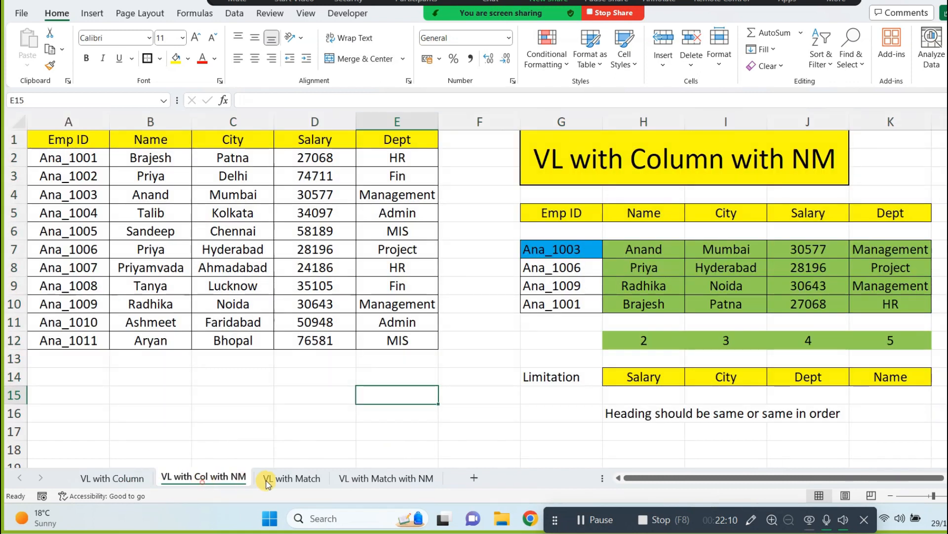
click(295, 478)
click(362, 478)
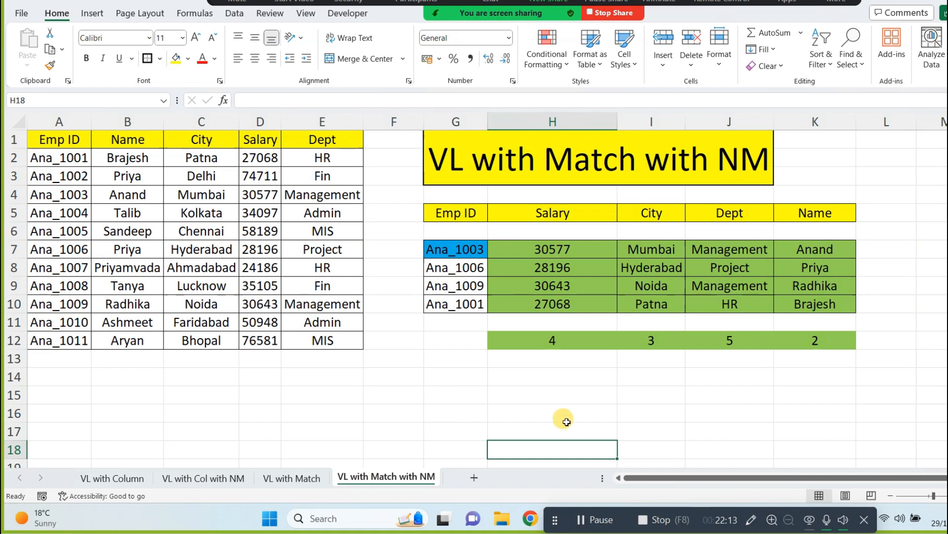
Make the G1 title one font size smaller
click(517, 151)
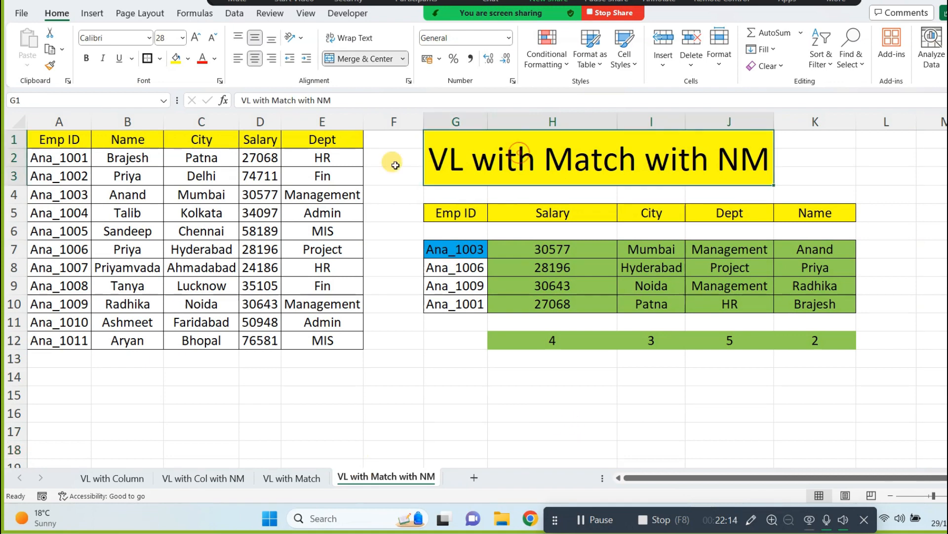
click(213, 38)
click(448, 412)
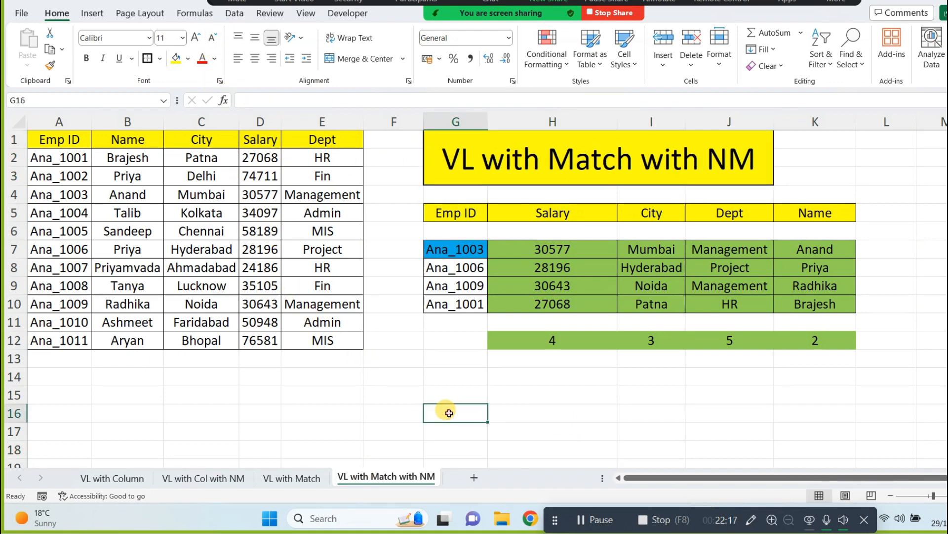
Narrow column H, widen columns I and D, then select the entire worksheet
drag(617, 122, 585, 148)
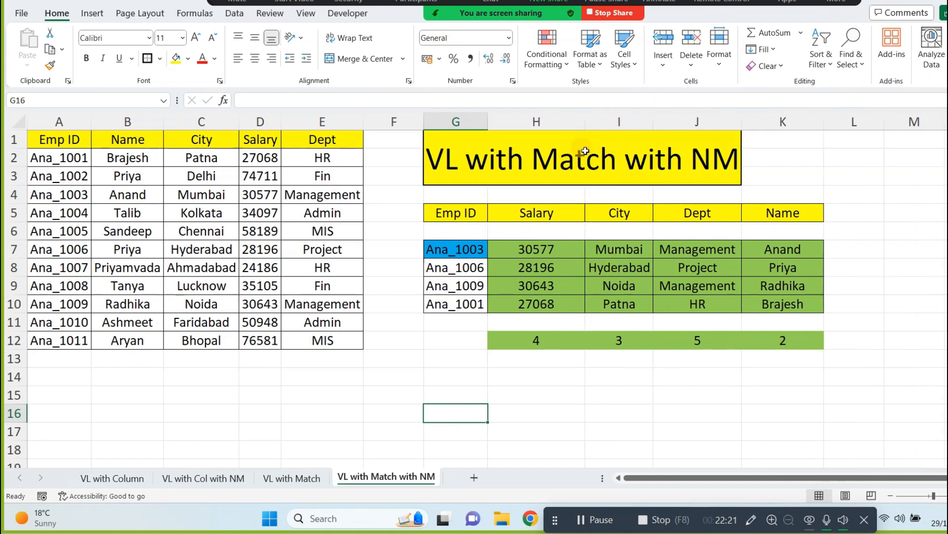
drag(654, 123, 665, 123)
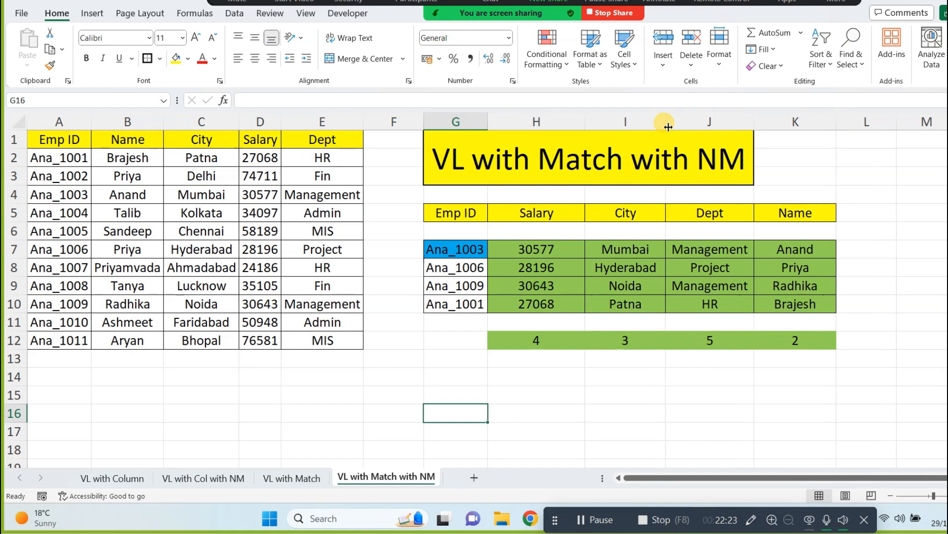
click(406, 403)
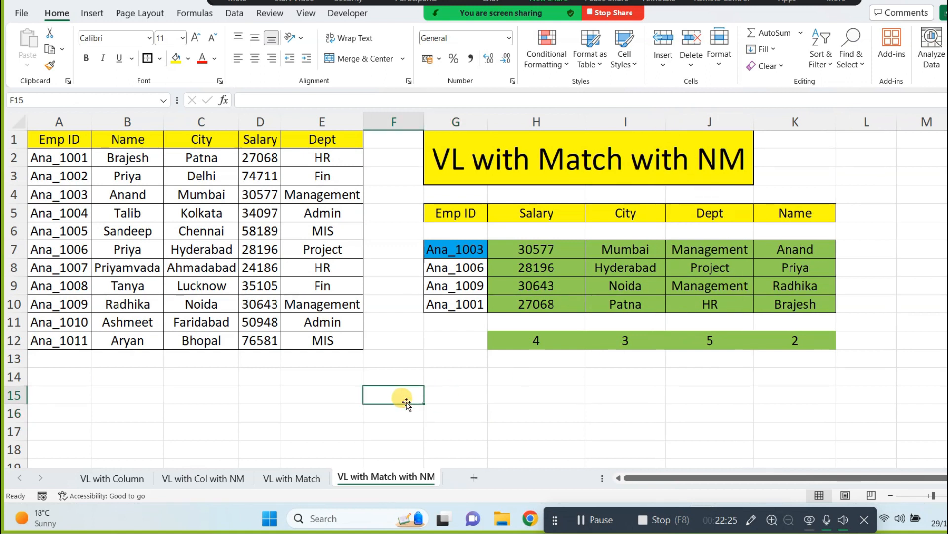
drag(281, 122, 301, 122)
click(313, 373)
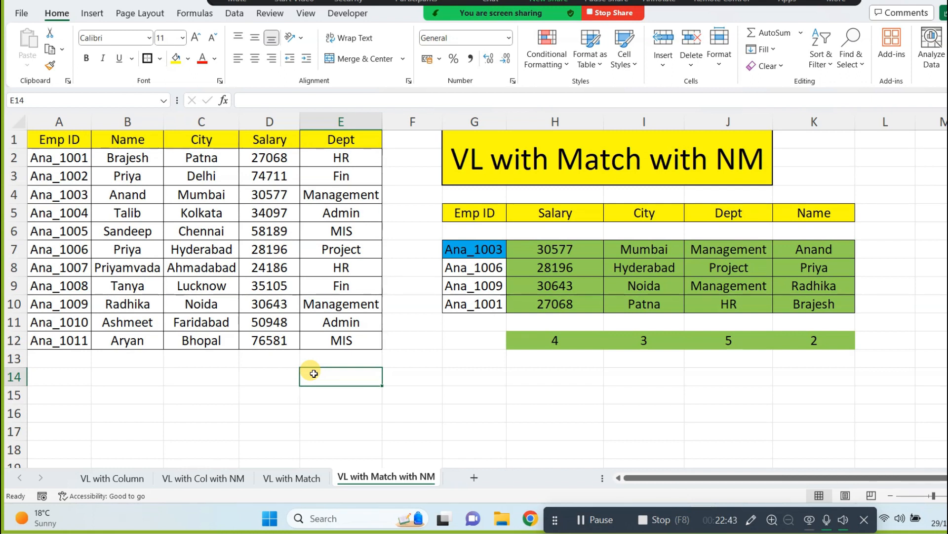
click(618, 163)
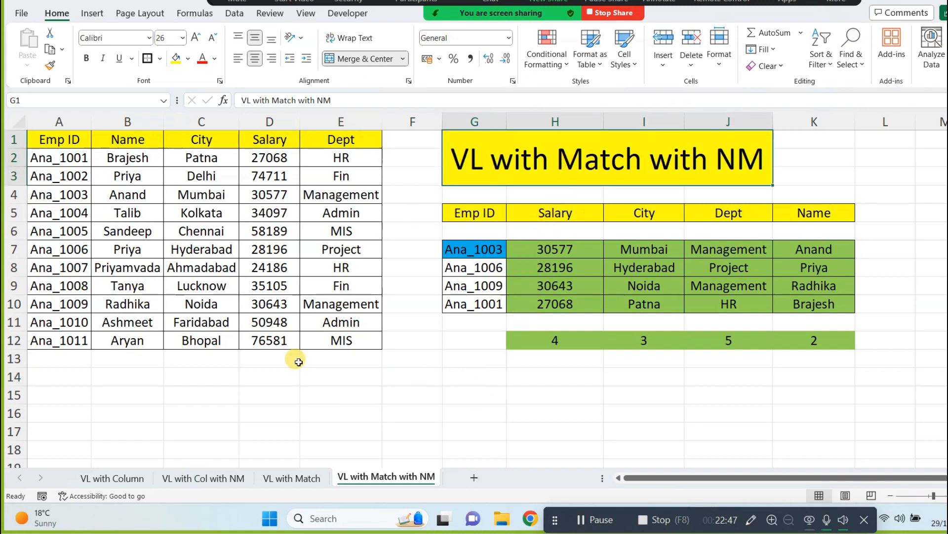
click(17, 120)
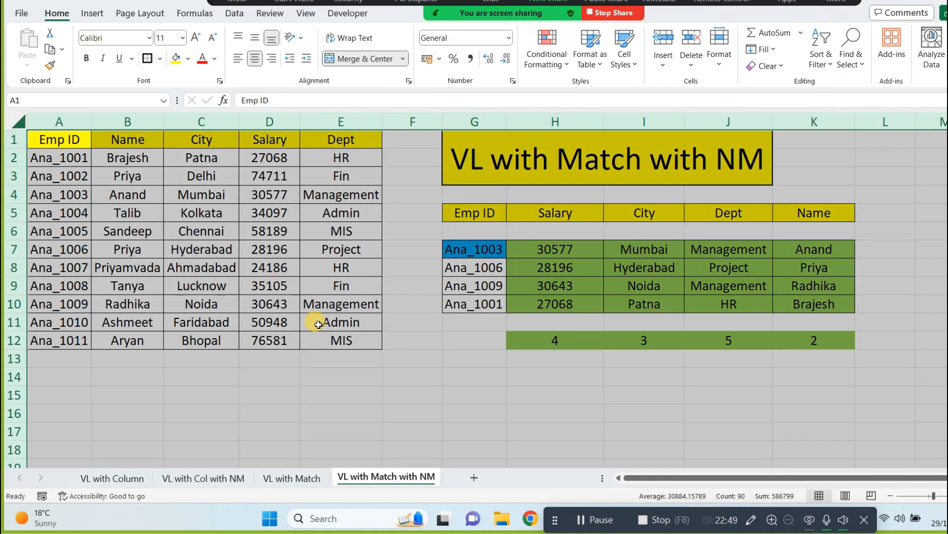
Copy the whole sheet's tables into a new blank sheet
key(ctrl+c)
click(474, 478)
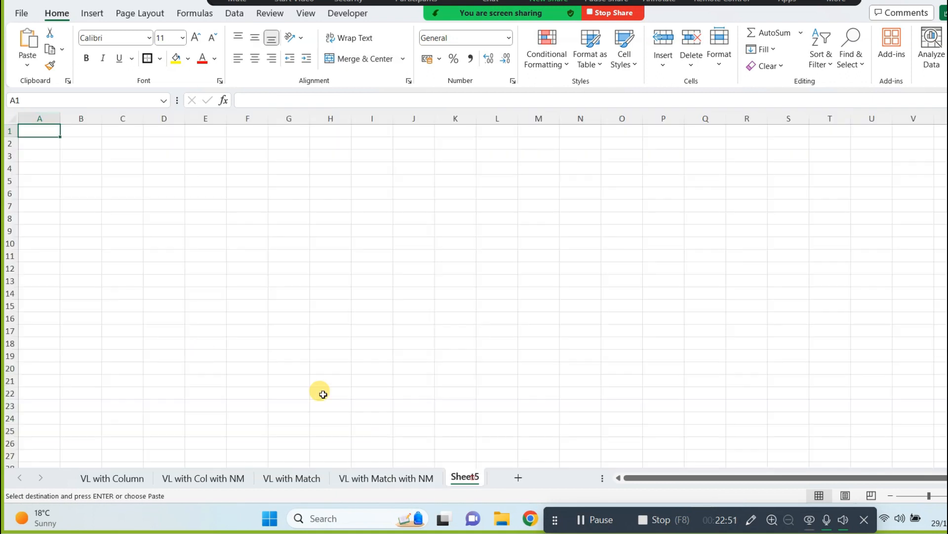
key(ctrl+v)
scroll(292, 345, up, 2)
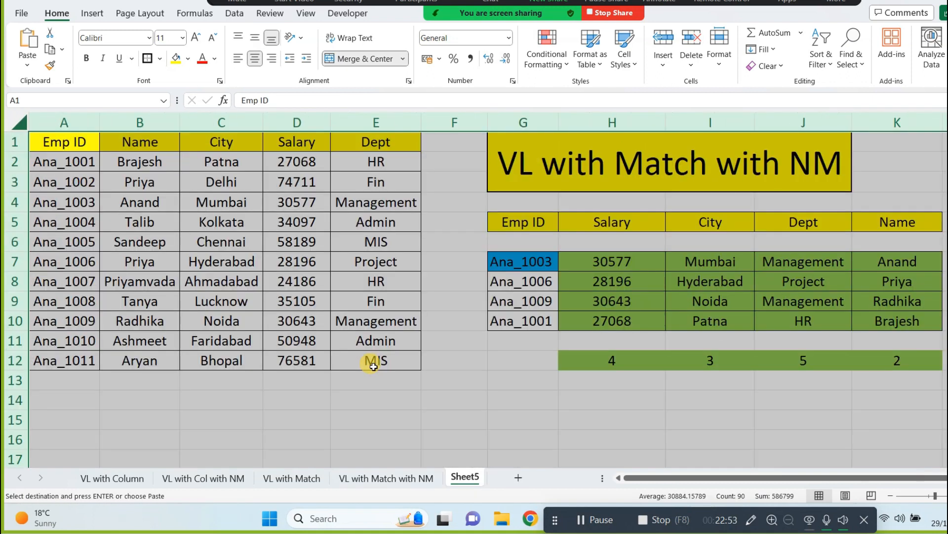
click(427, 403)
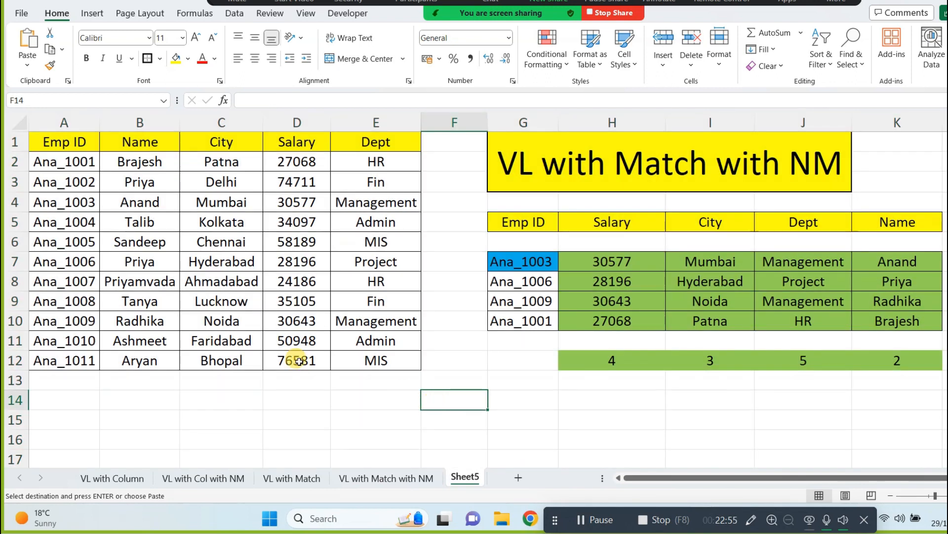
Move the Emp ID column in front of Salary in the source table
click(54, 124)
key(ctrl+c)
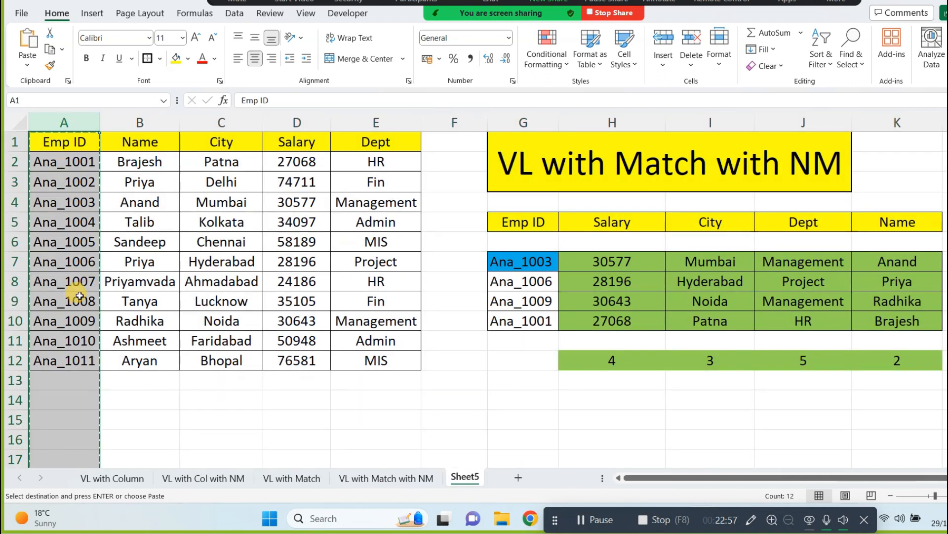
click(298, 124)
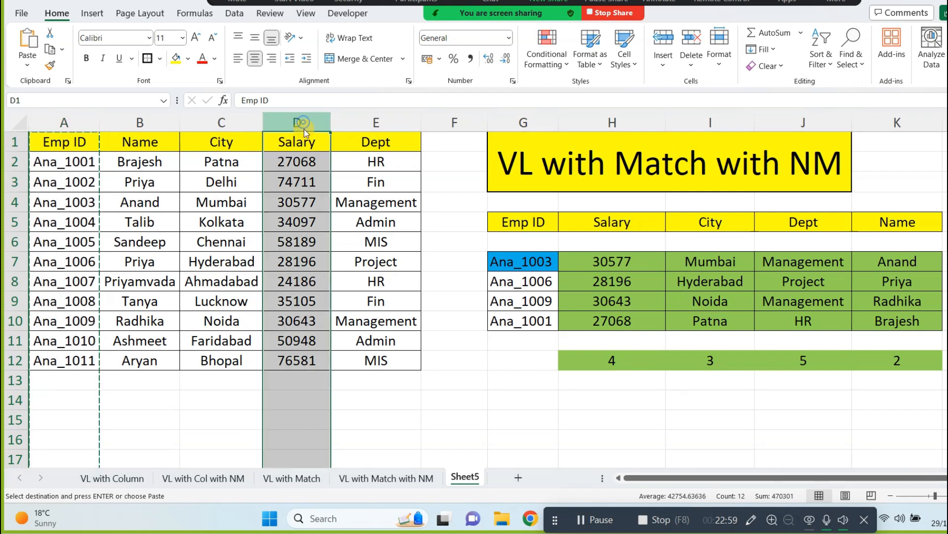
right_click(298, 124)
click(340, 256)
click(323, 382)
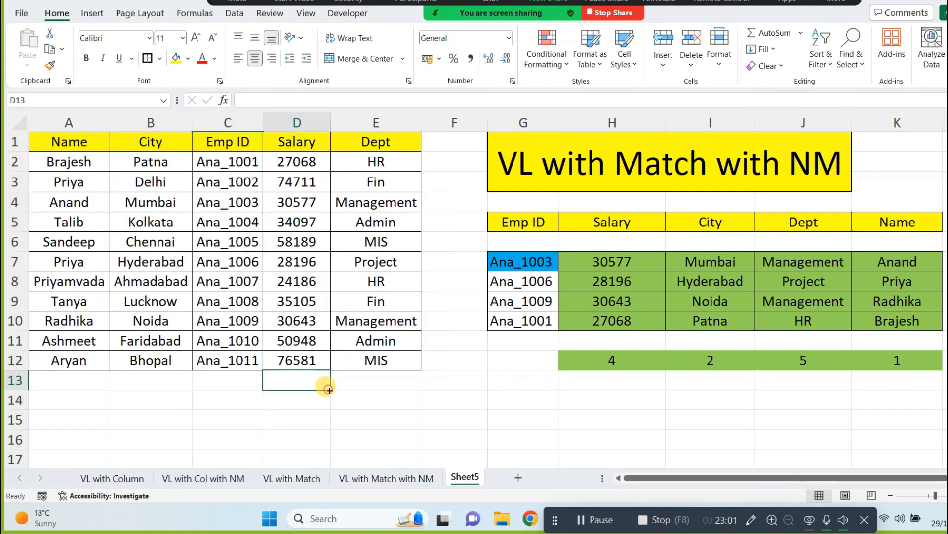
Copy the row 7 Salary formula across to K7 and select the City, Dept and Name results
click(629, 263)
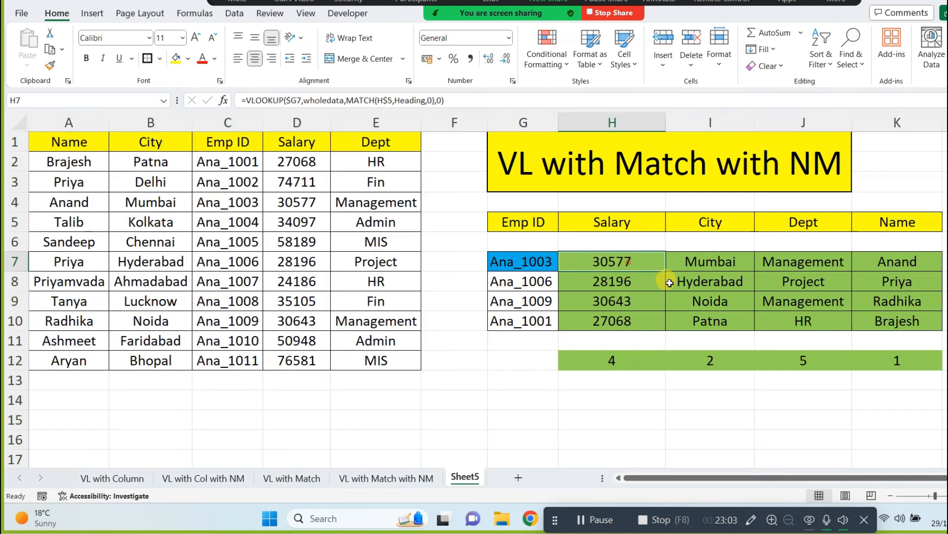
drag(664, 271, 907, 265)
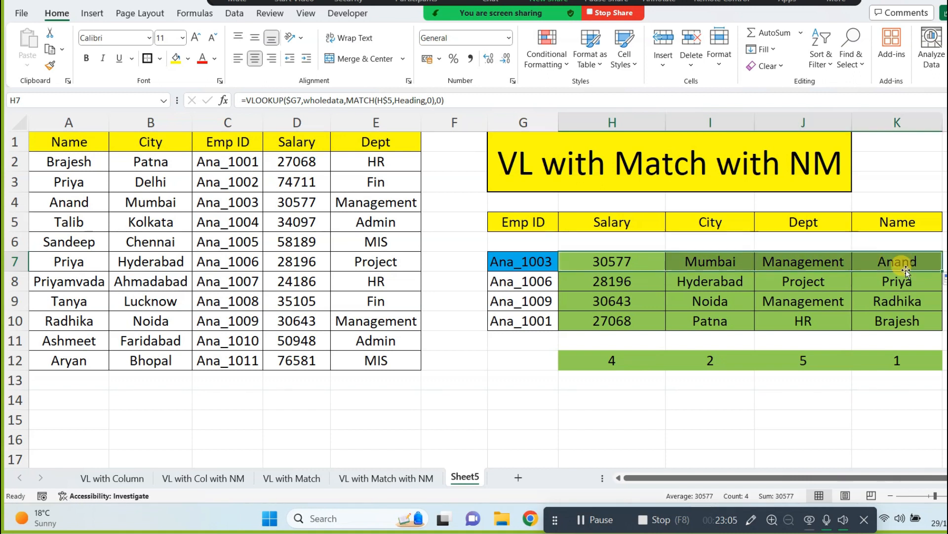
drag(678, 260, 888, 322)
Clear the City, Dept, Name and Salary results in H7:K10
key(Delete)
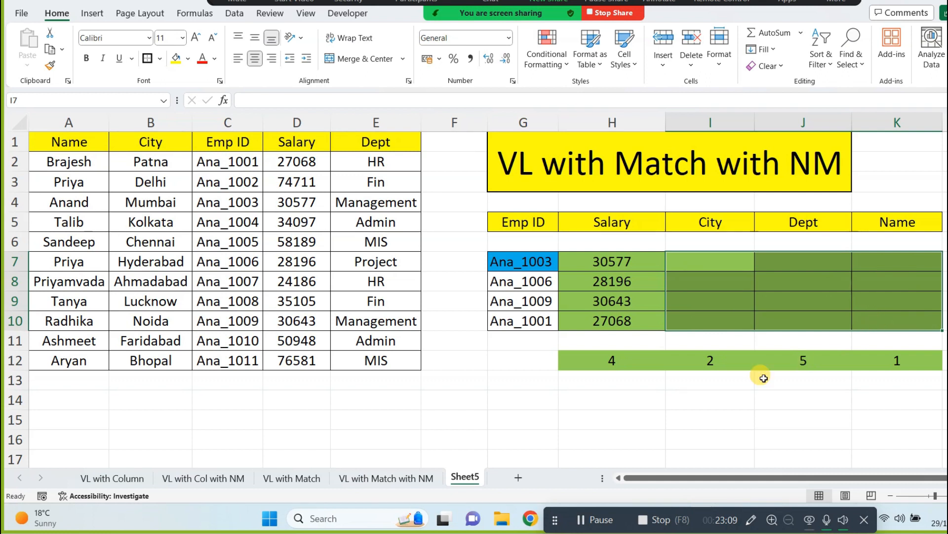
click(709, 400)
drag(604, 262, 605, 322)
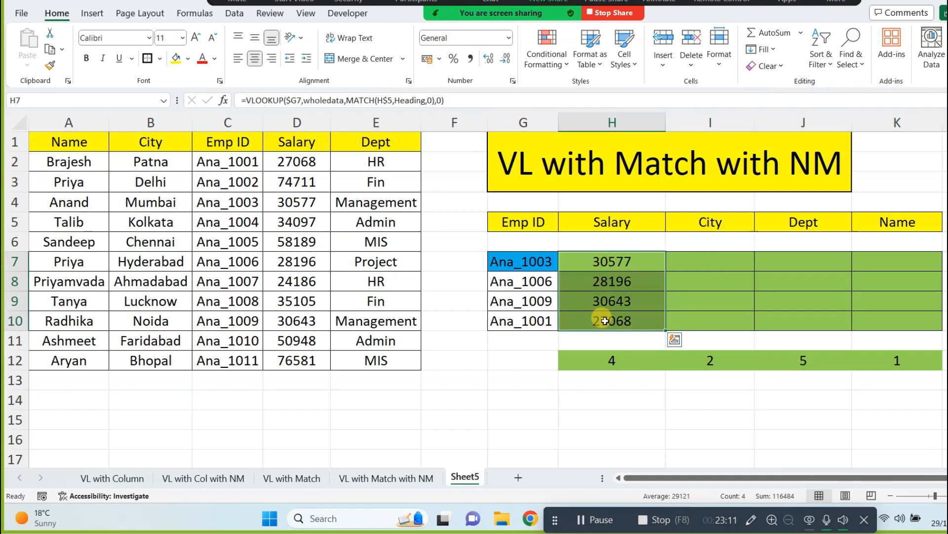
key(Delete)
Enter a trial =VLOOKUP(G7,A1:E12,2,0) in H7, which returns #N/A, and delete it
click(608, 263)
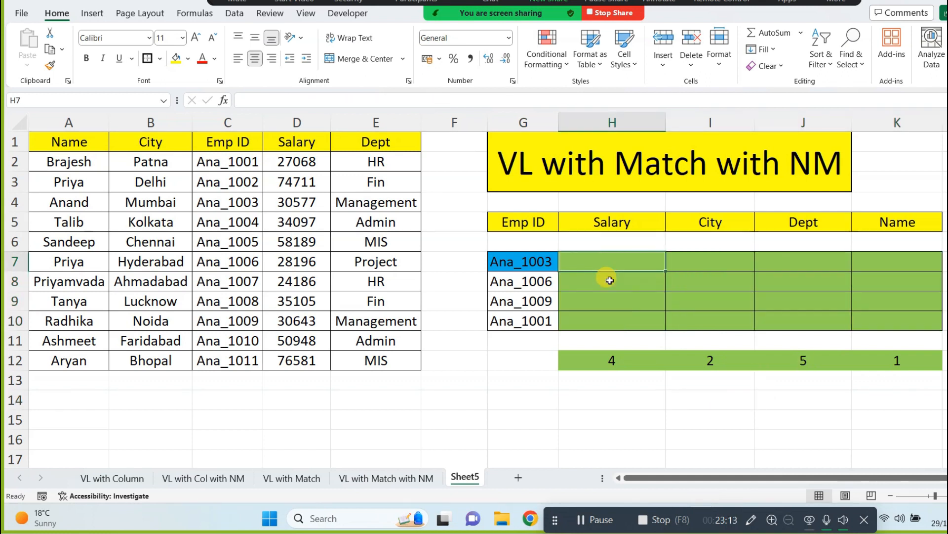
text(=vl)
double_click(610, 280)
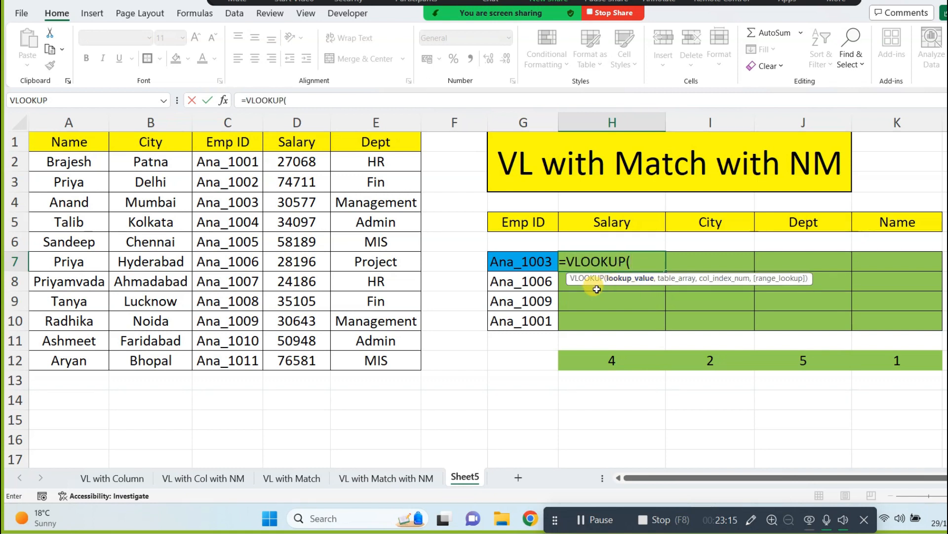
click(538, 262)
text(,)
drag(92, 140, 372, 361)
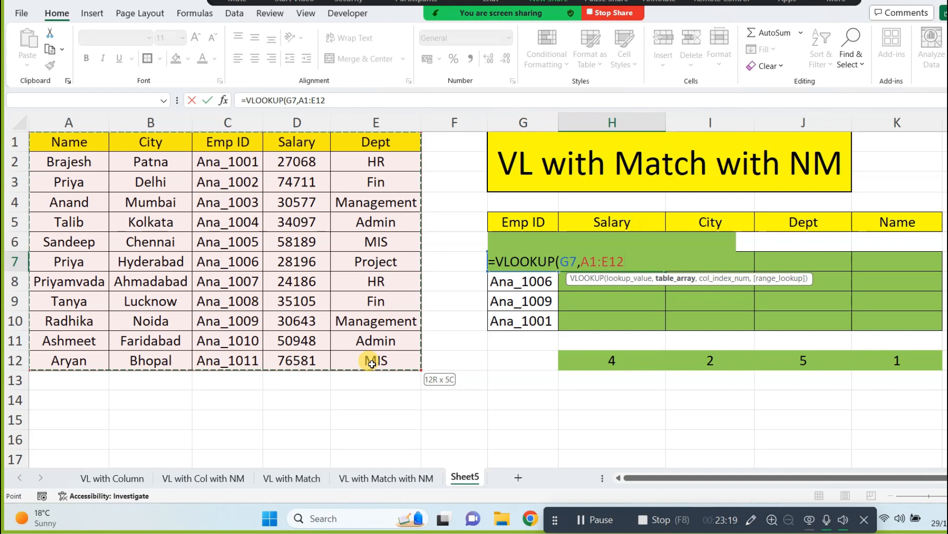
text(,2,0))
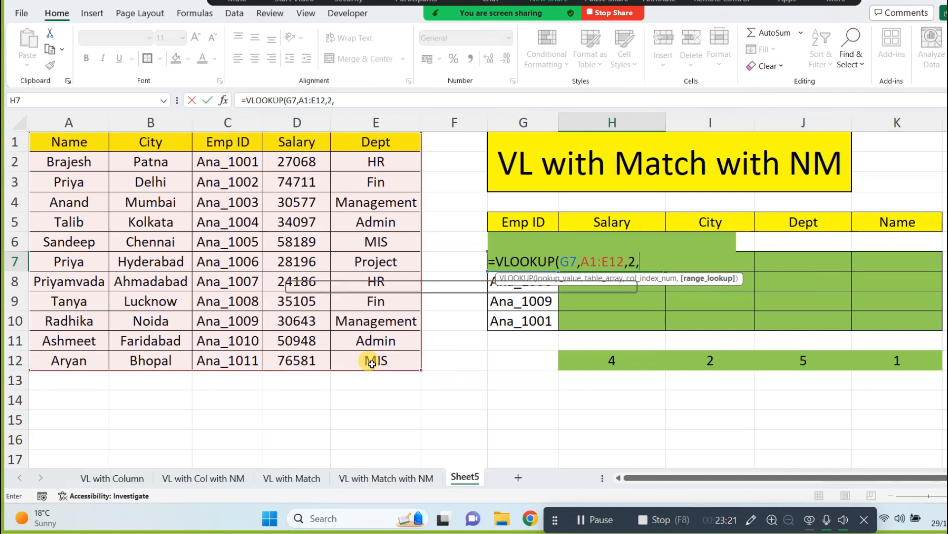
key(Return)
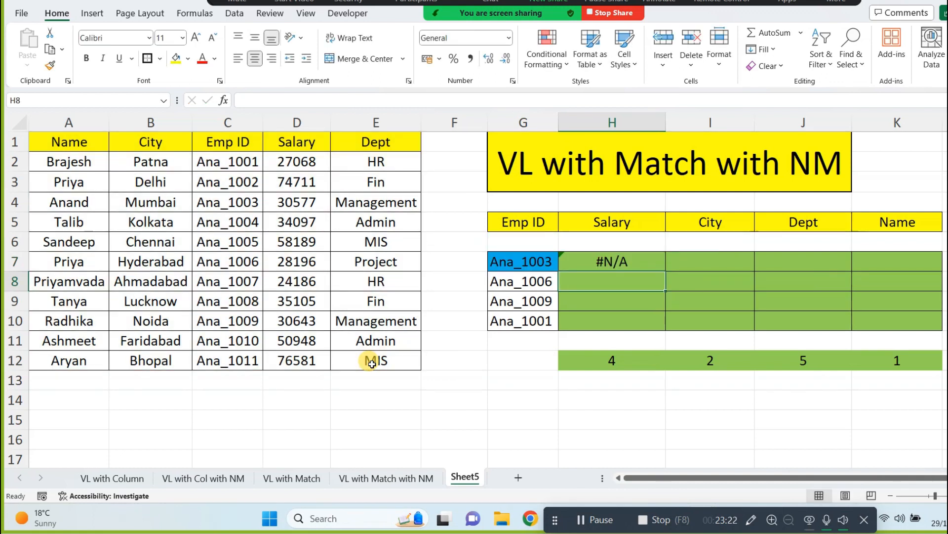
click(614, 264)
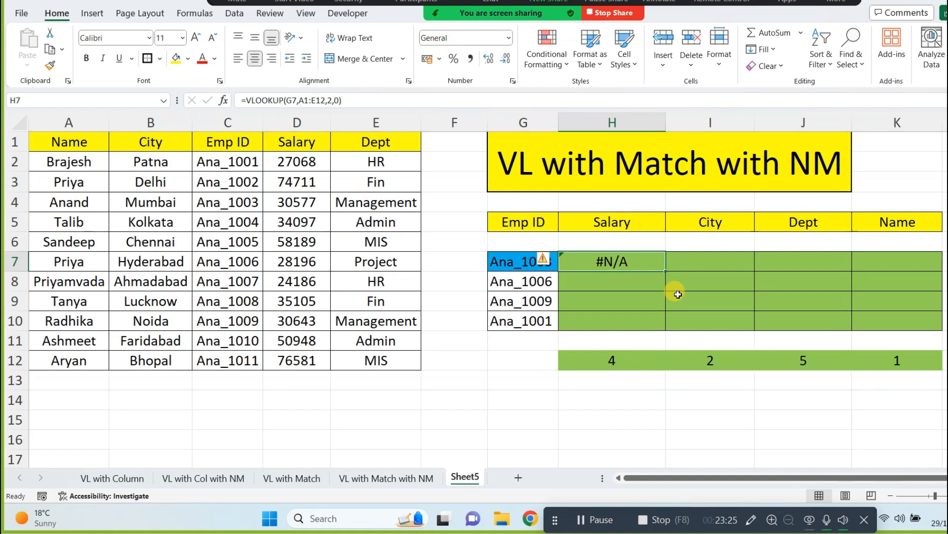
key(Delete)
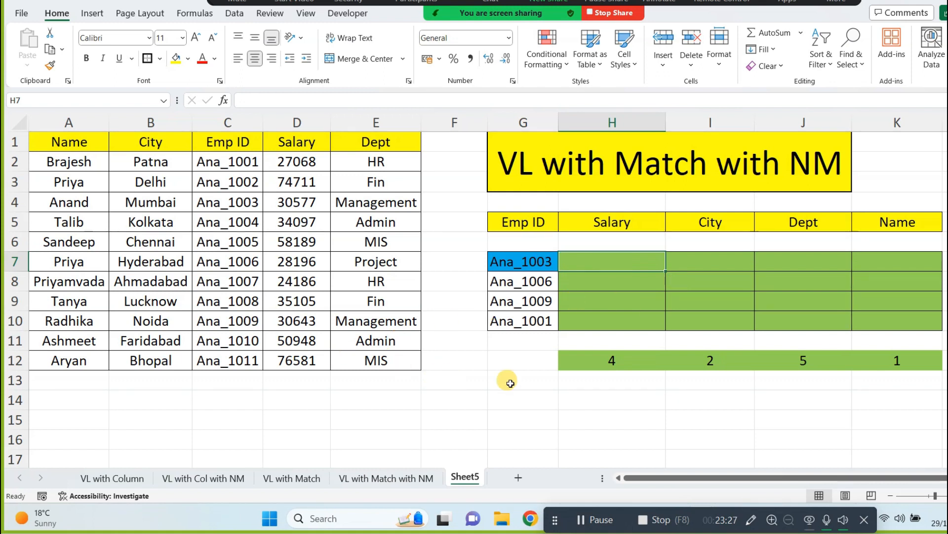
click(565, 399)
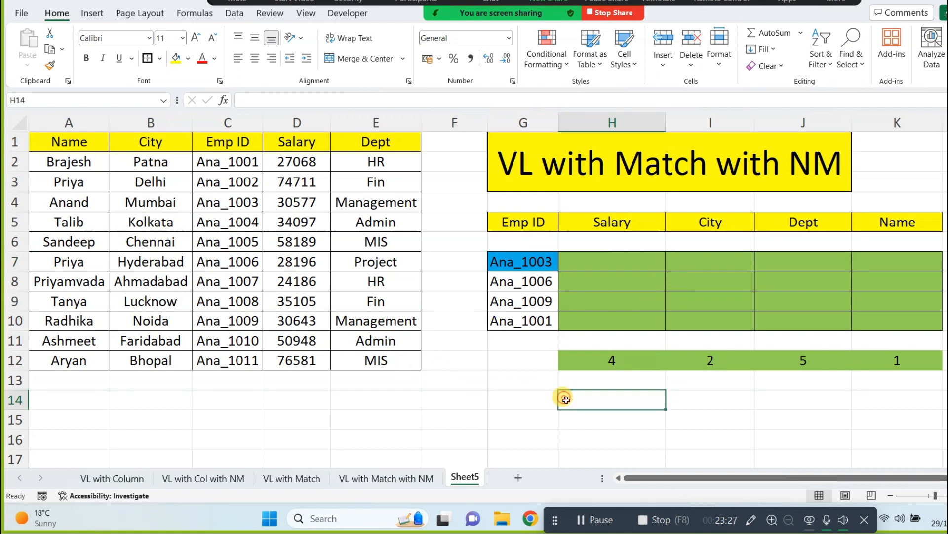
click(225, 123)
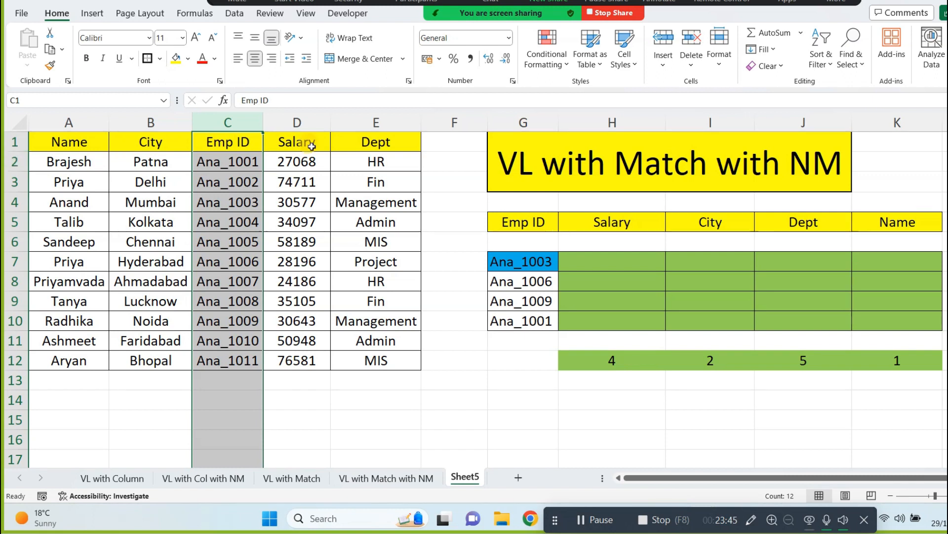
drag(383, 122, 61, 122)
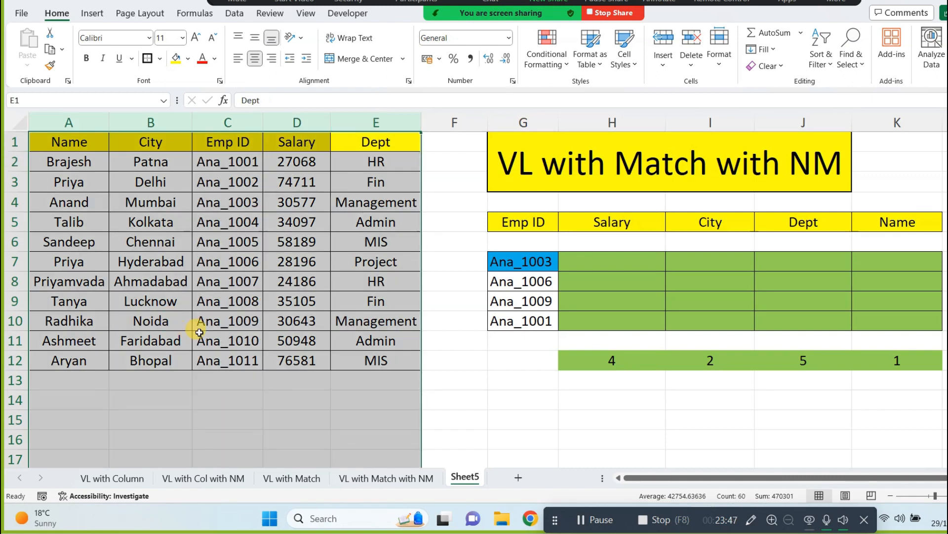
click(226, 122)
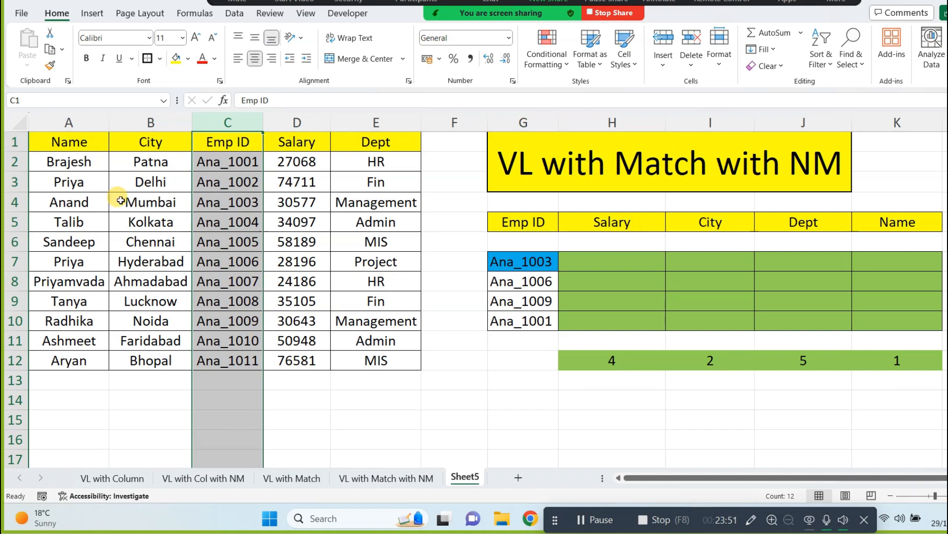
drag(74, 136, 386, 361)
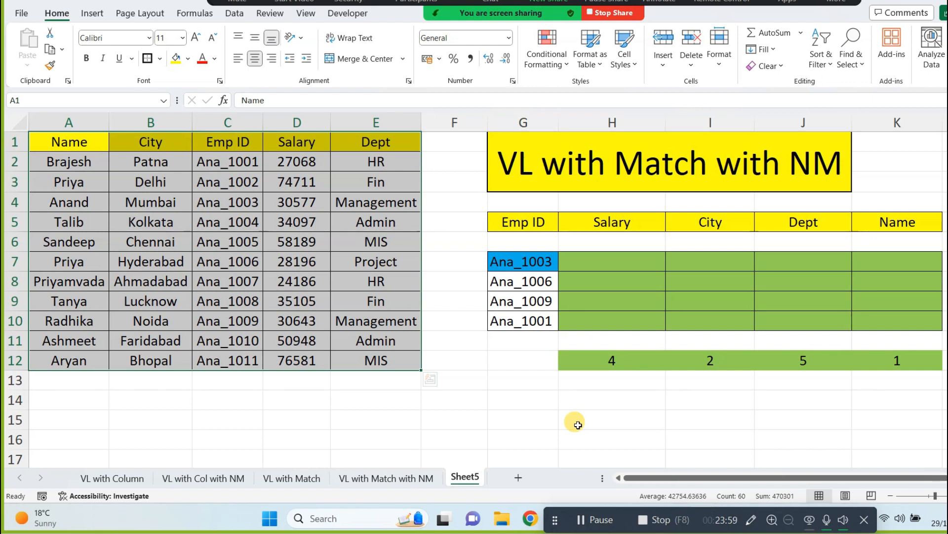
click(632, 261)
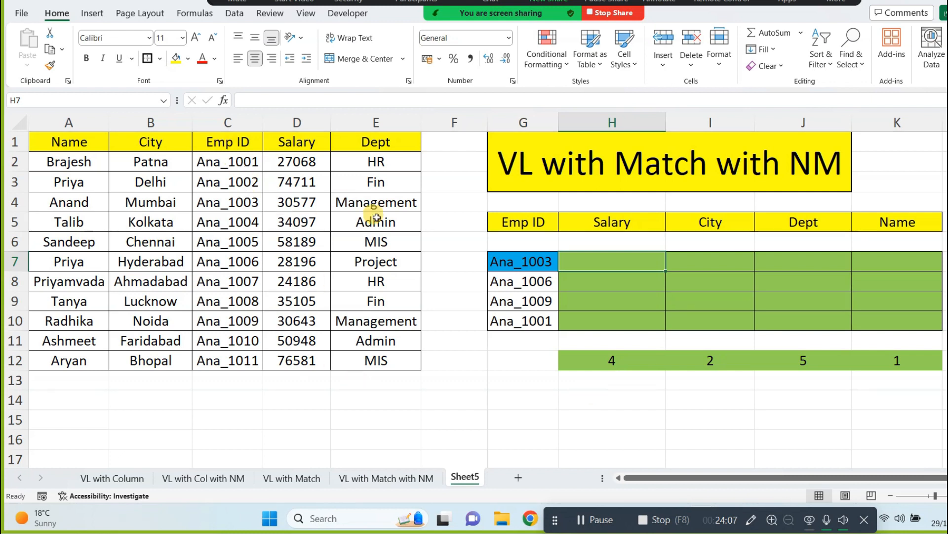
Retitle the G1 banner to 'VL with Choose'
click(578, 175)
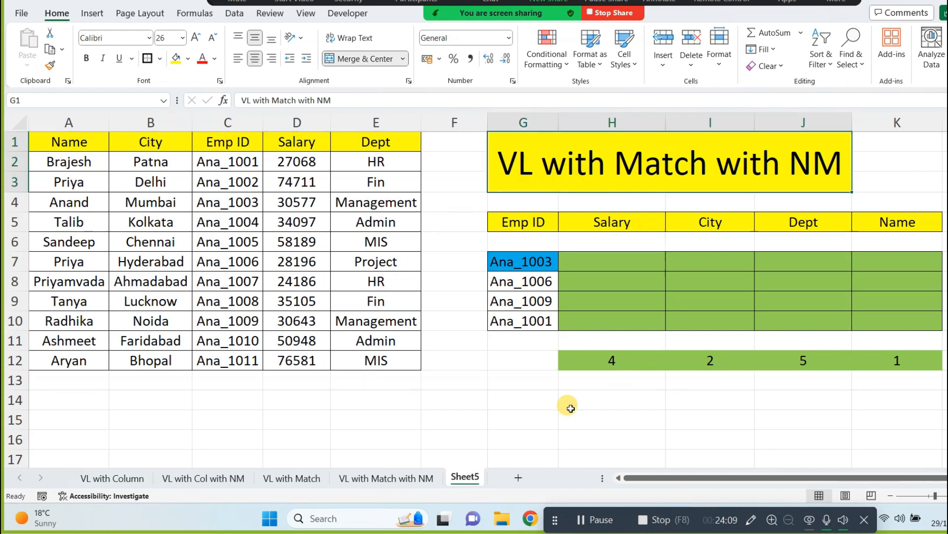
text(VL)
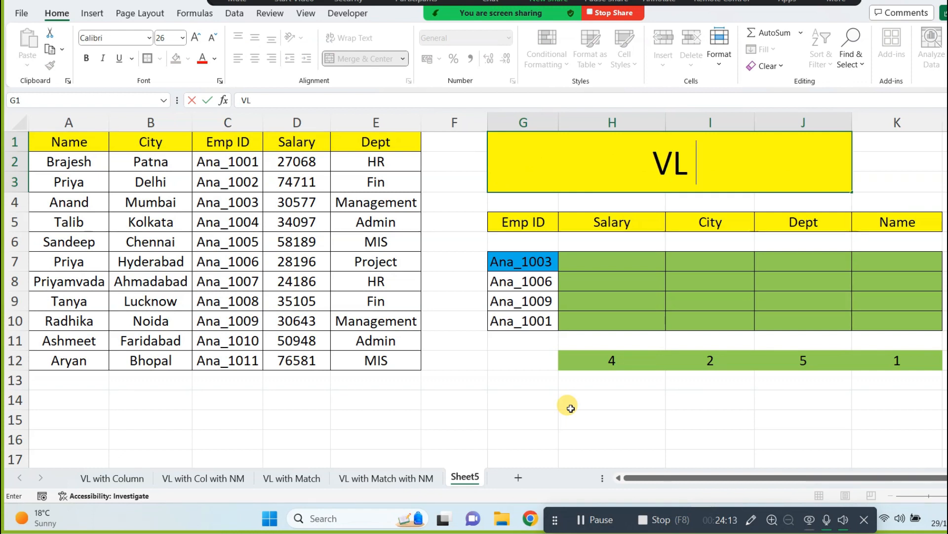
text( with Choose)
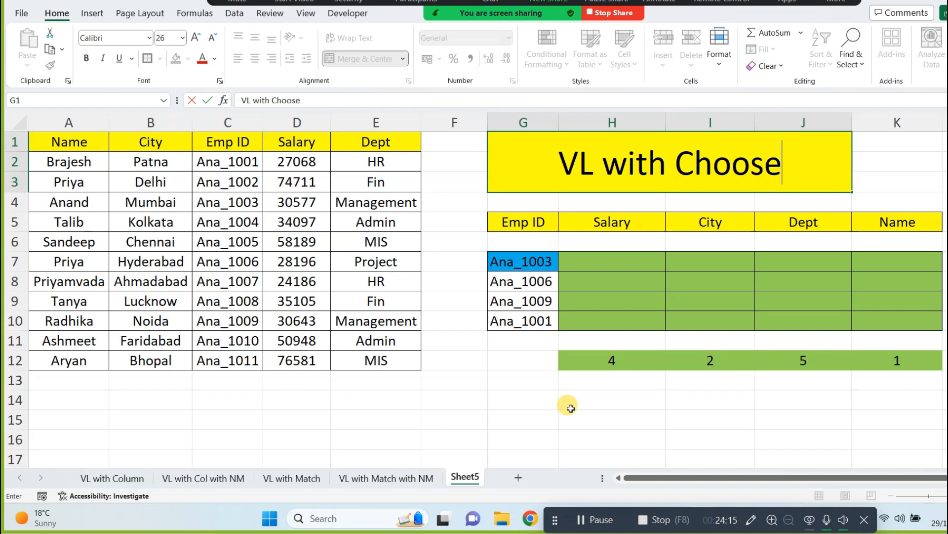
click(484, 418)
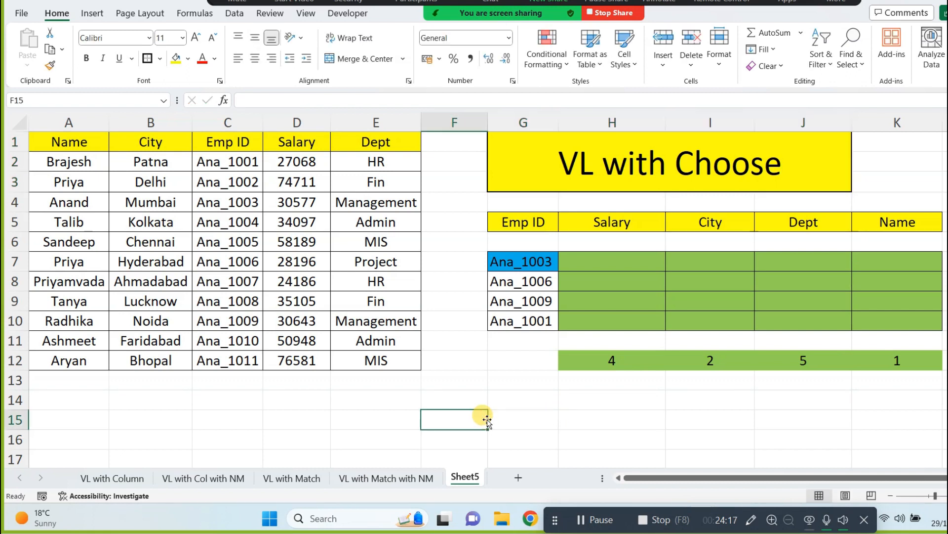
Rename the Sheet5 tab to 'VL with Choose' using the copied title text
double_click(788, 165)
drag(787, 162, 492, 178)
key(ctrl+c)
key(Escape)
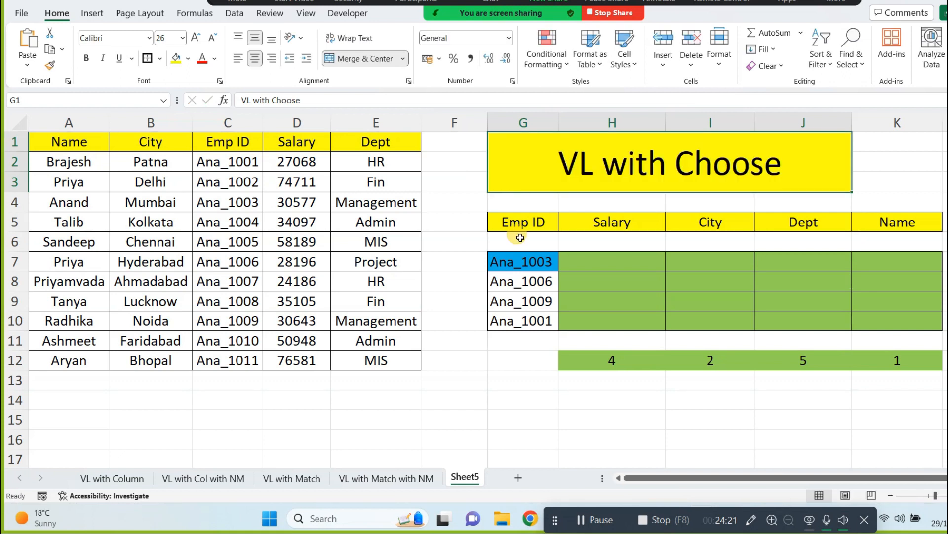
double_click(458, 483)
key(ctrl+v)
click(527, 402)
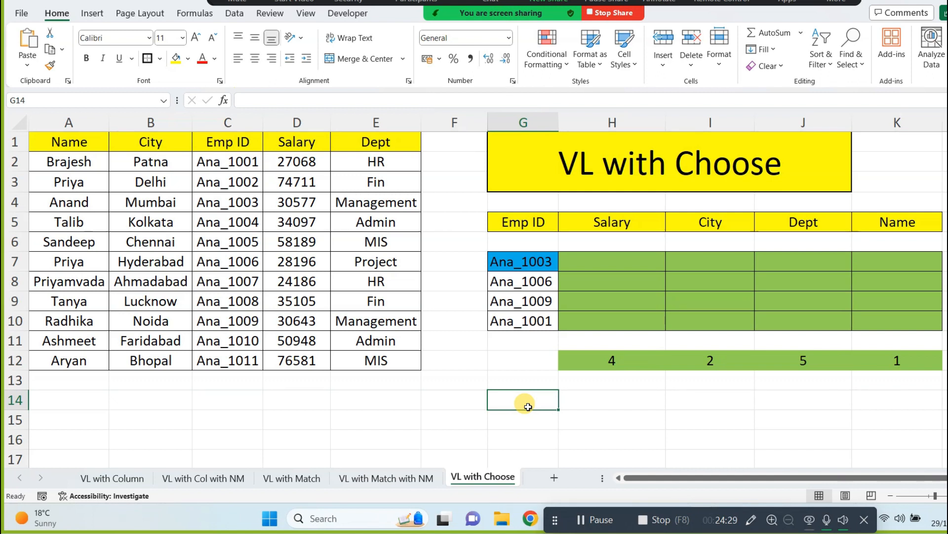
click(600, 254)
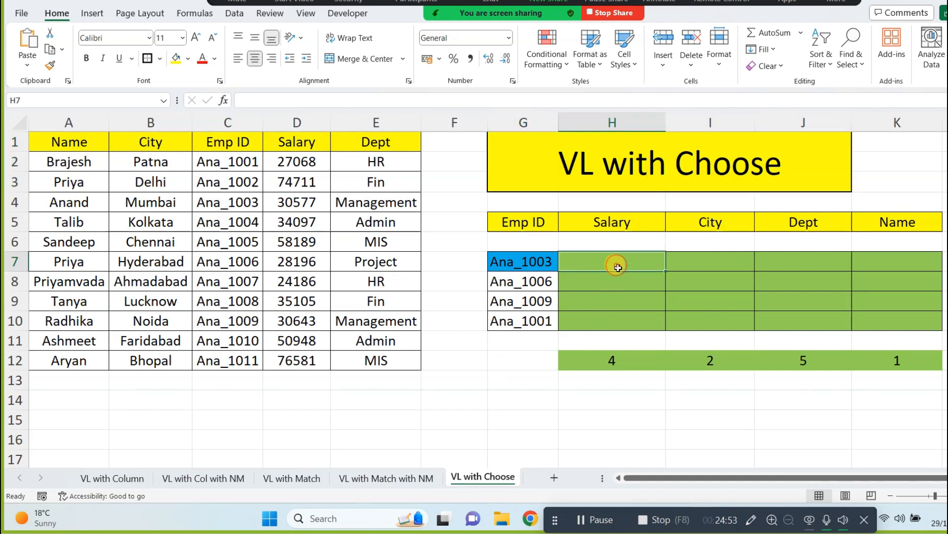
click(631, 154)
drag(630, 259, 870, 311)
click(611, 263)
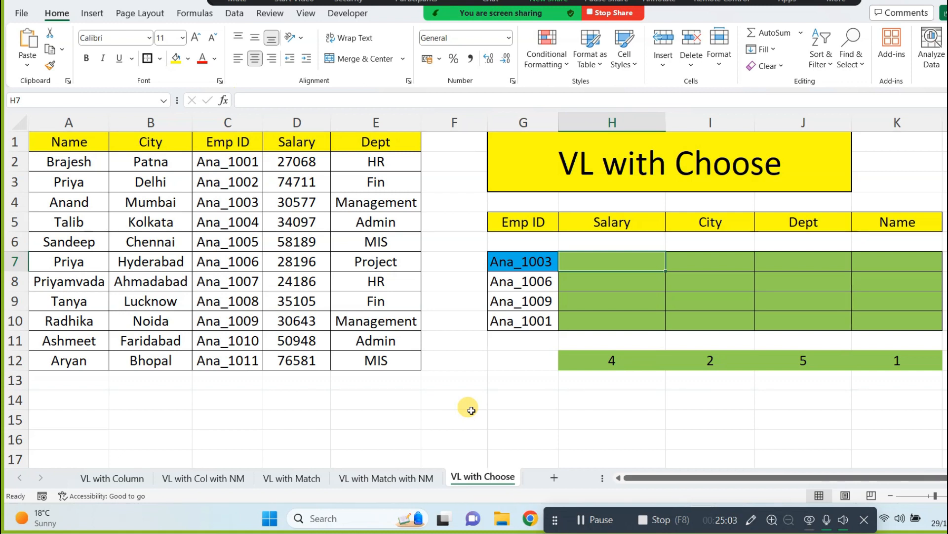
click(612, 186)
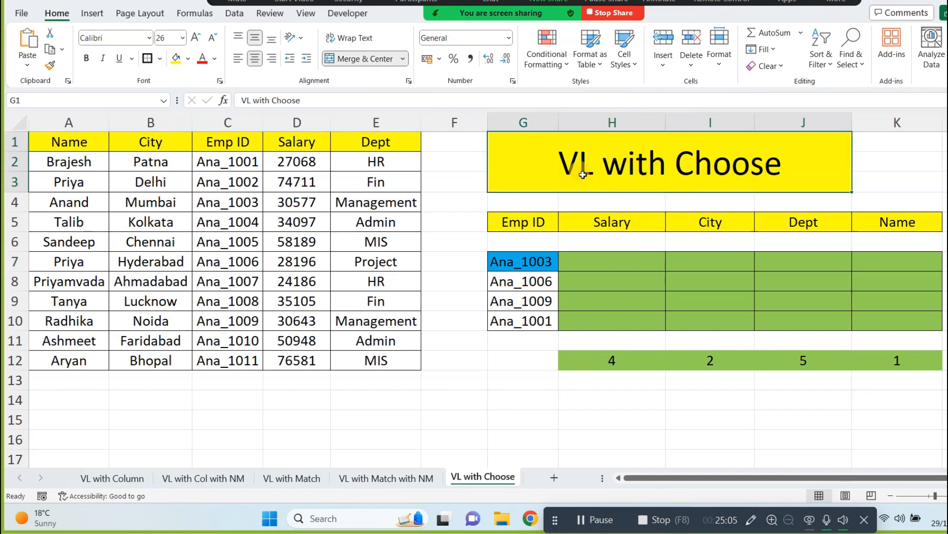
click(613, 261)
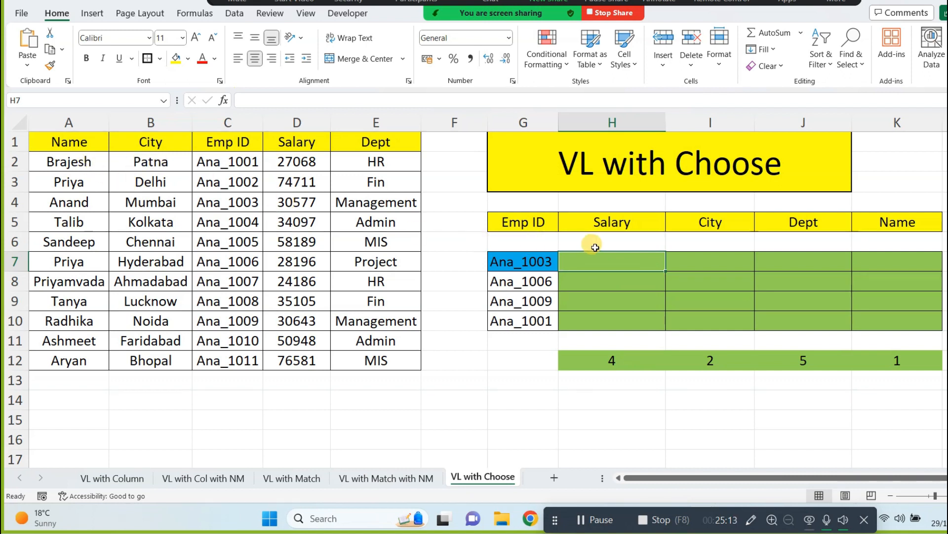
click(610, 218)
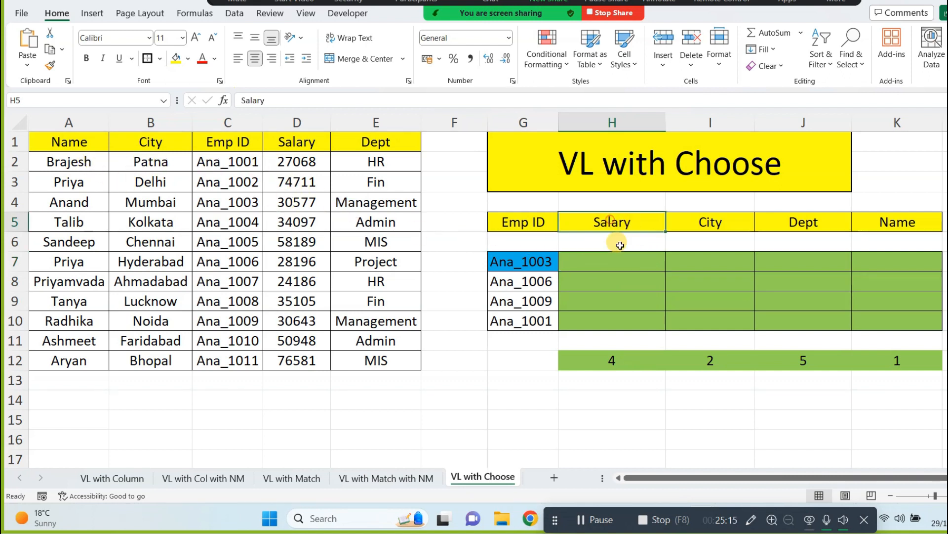
text(Name)
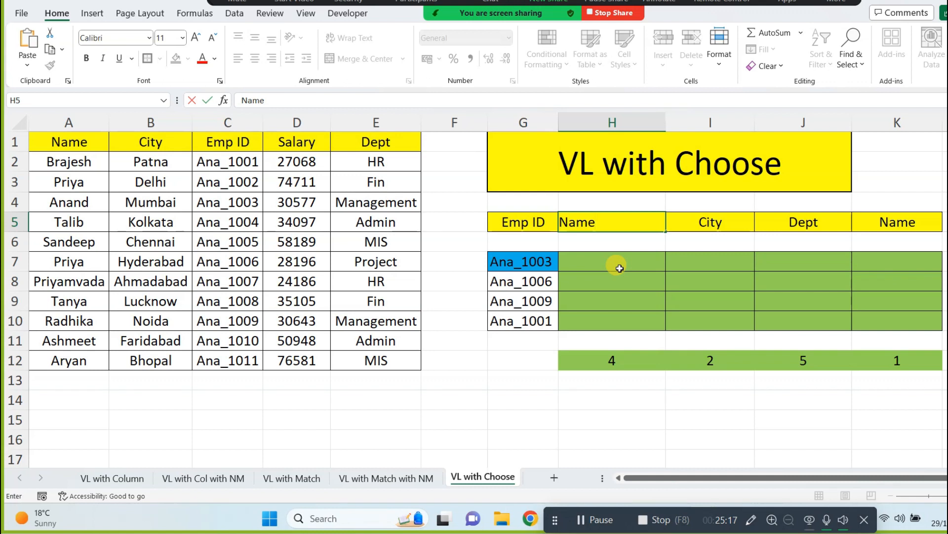
click(620, 267)
drag(710, 226, 871, 215)
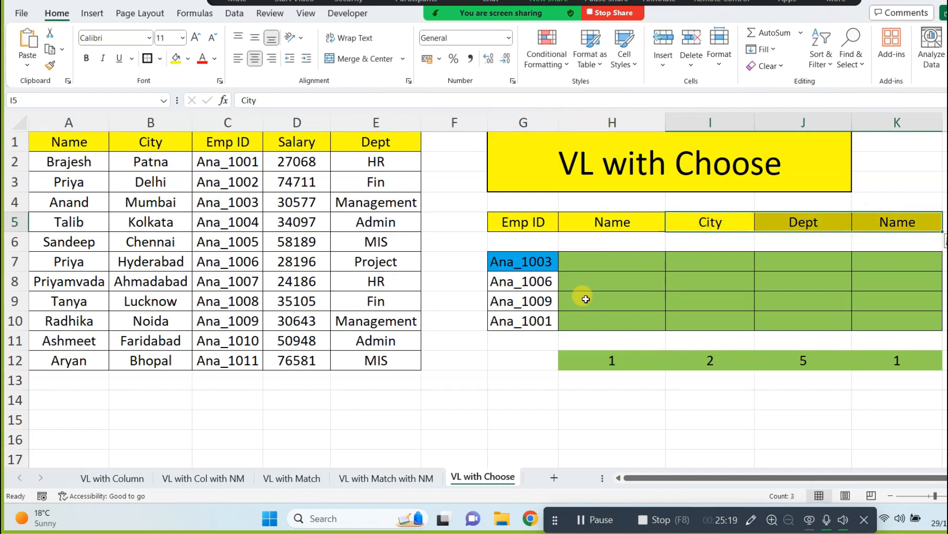
mouse_move(605, 244)
mouse_down()
mouse_move(608, 332)
mouse_move(609, 248)
mouse_up()
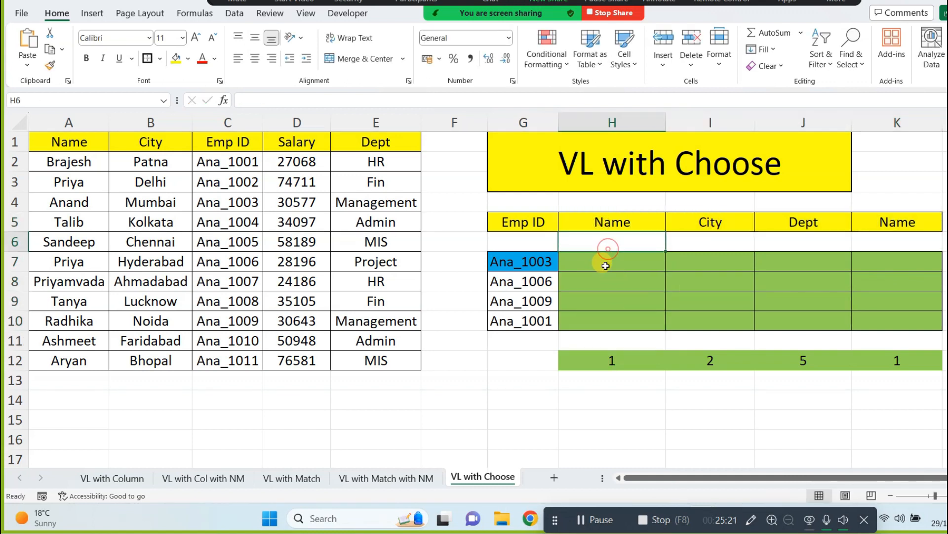
click(225, 127)
drag(225, 127, 64, 124)
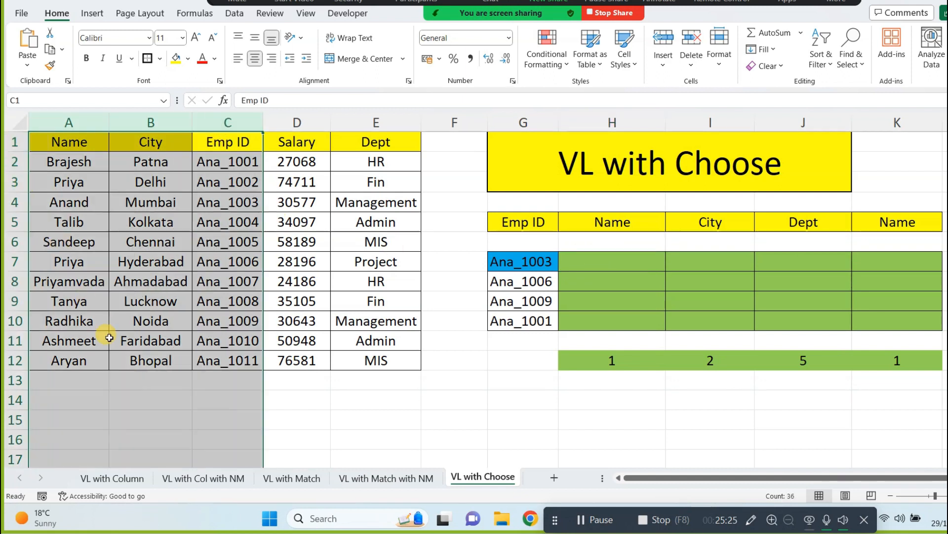
click(620, 262)
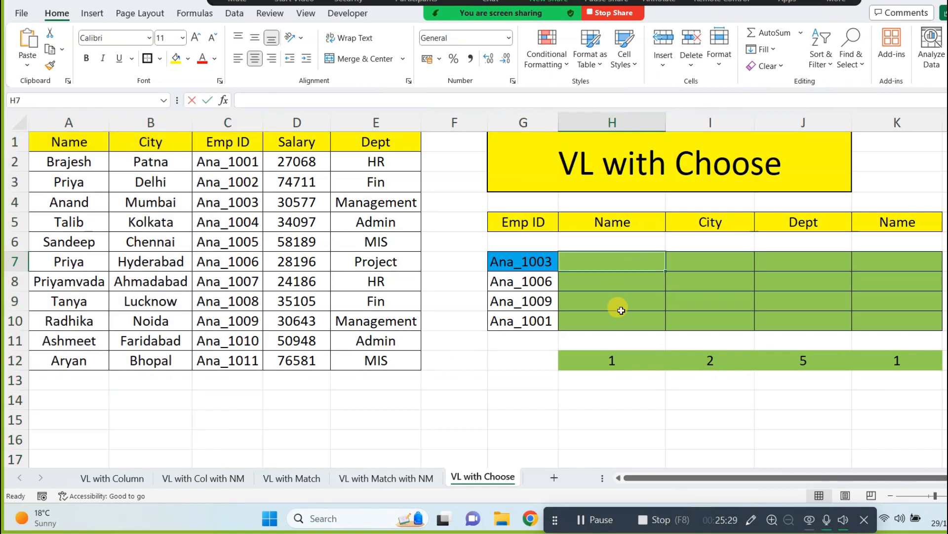
Start H7's formula as =VLOOKUP(G7,CHOOSE({1,2}, with G7 as the lookup value
text(=V)
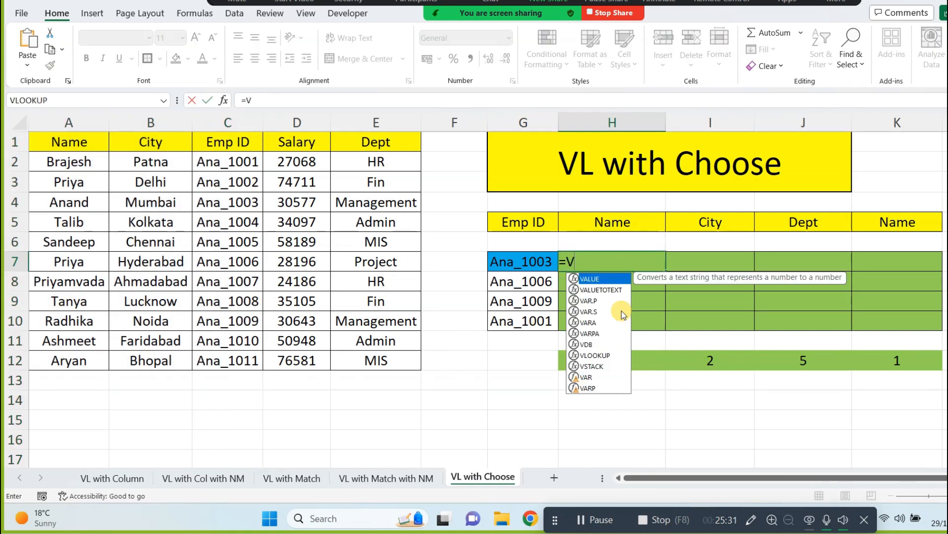
text(l)
key(Tab)
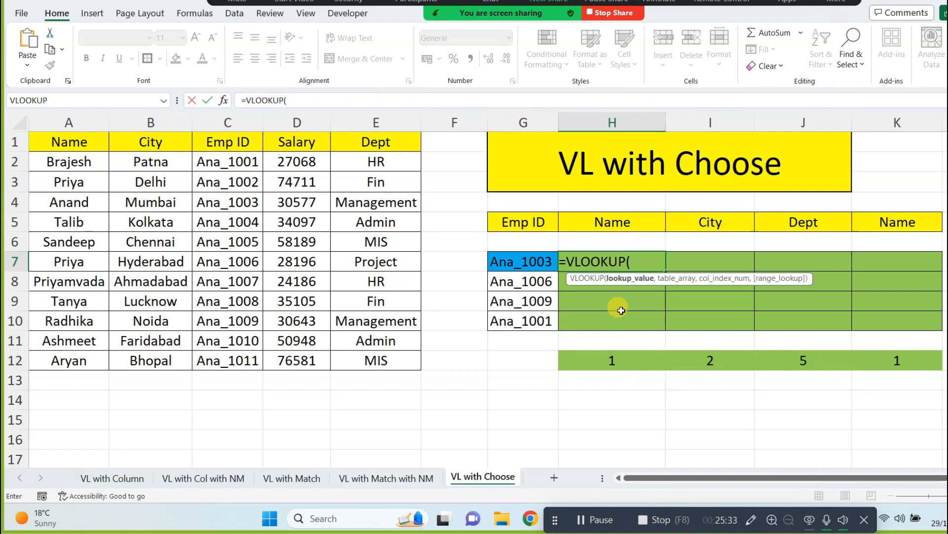
click(514, 261)
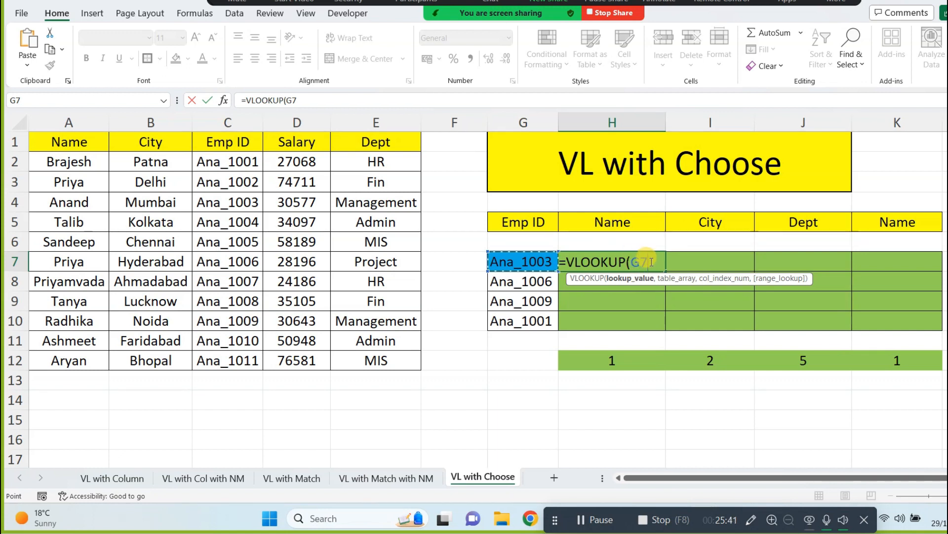
text(,)
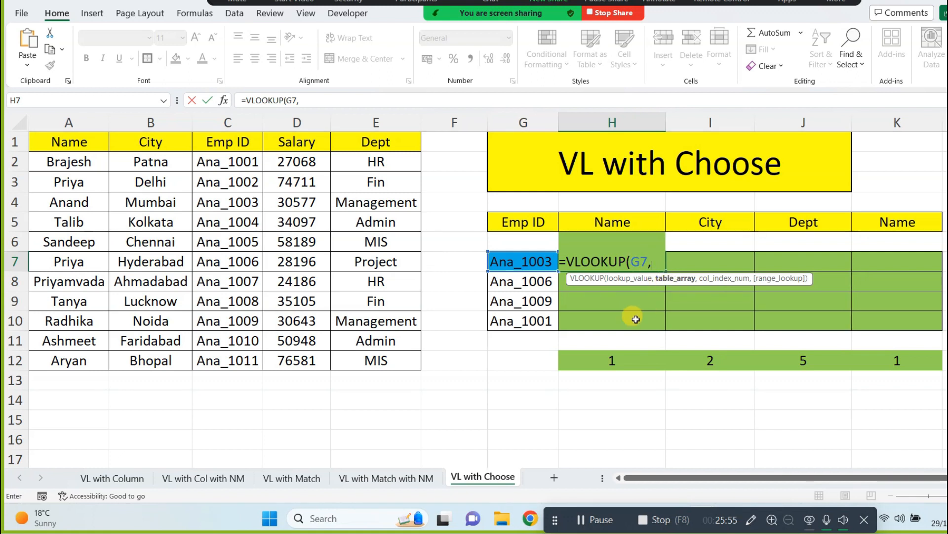
text(Choose({)
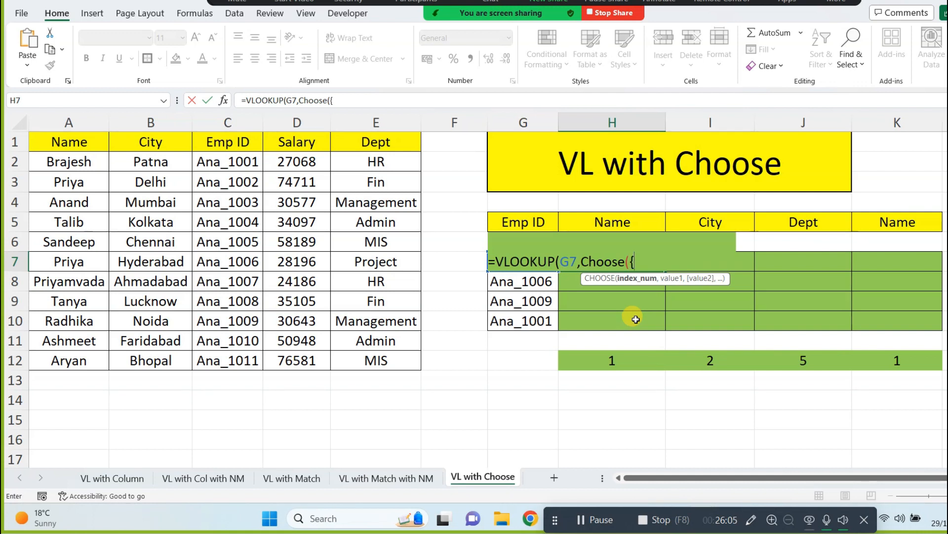
text(1,)
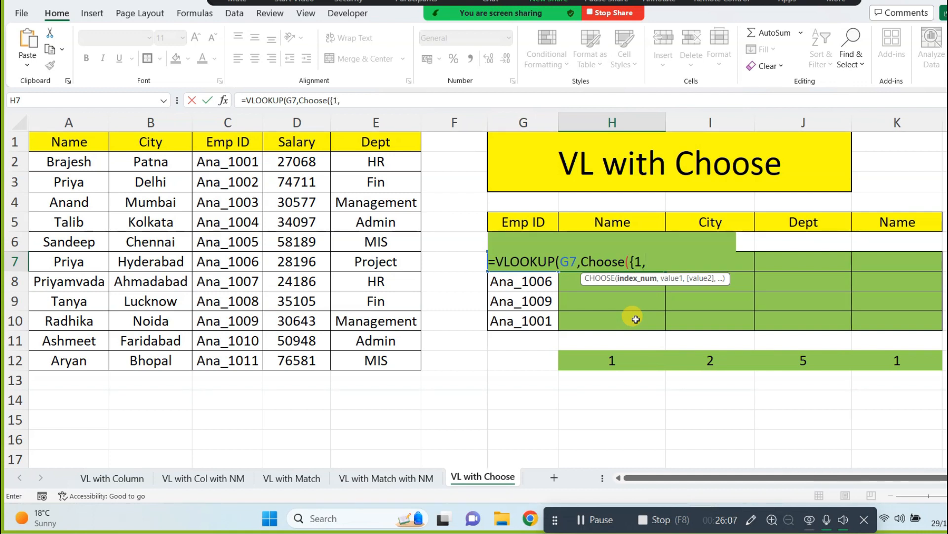
text(2})
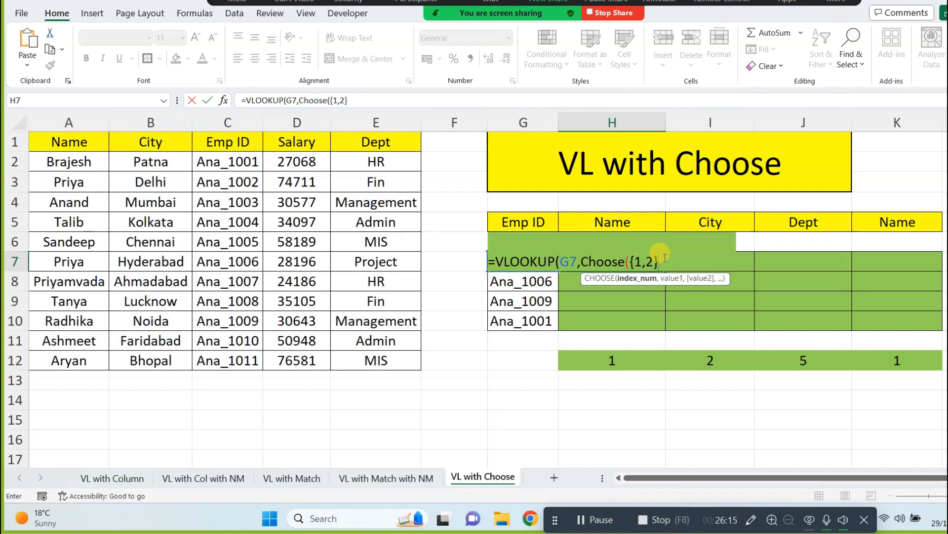
text(,)
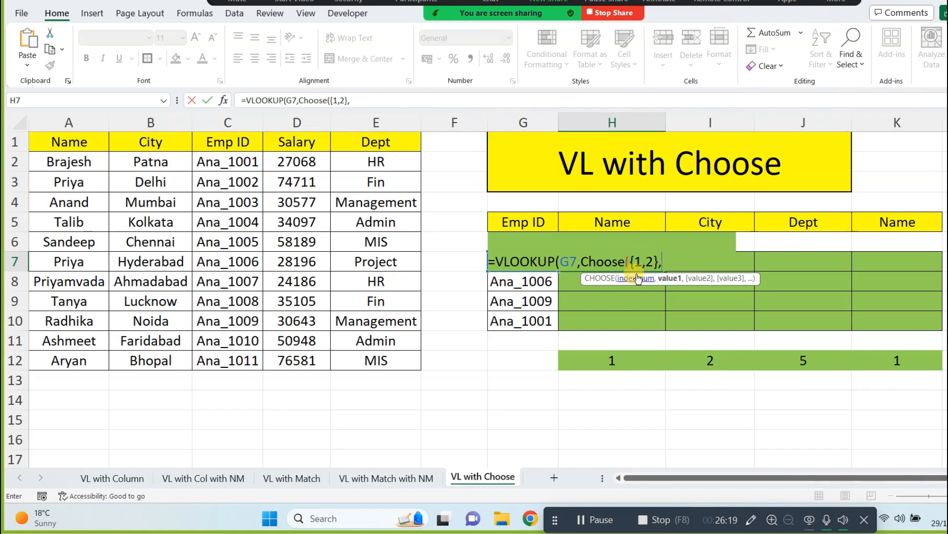
Finish it with $C$1:$C$12,$A$1:$A$12),2,0 so H7 returns Anand
drag(233, 142, 237, 361)
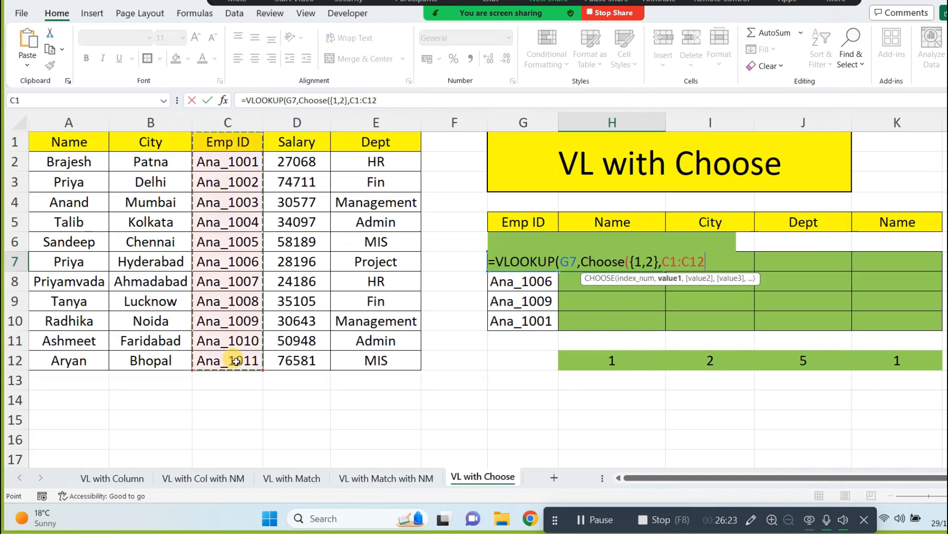
key(F4)
text(,)
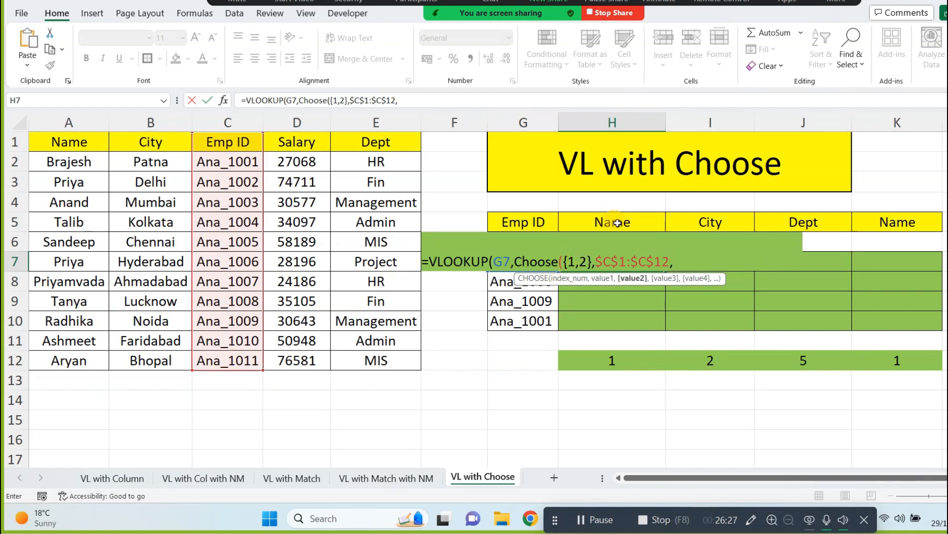
drag(69, 144, 71, 354)
key(F4)
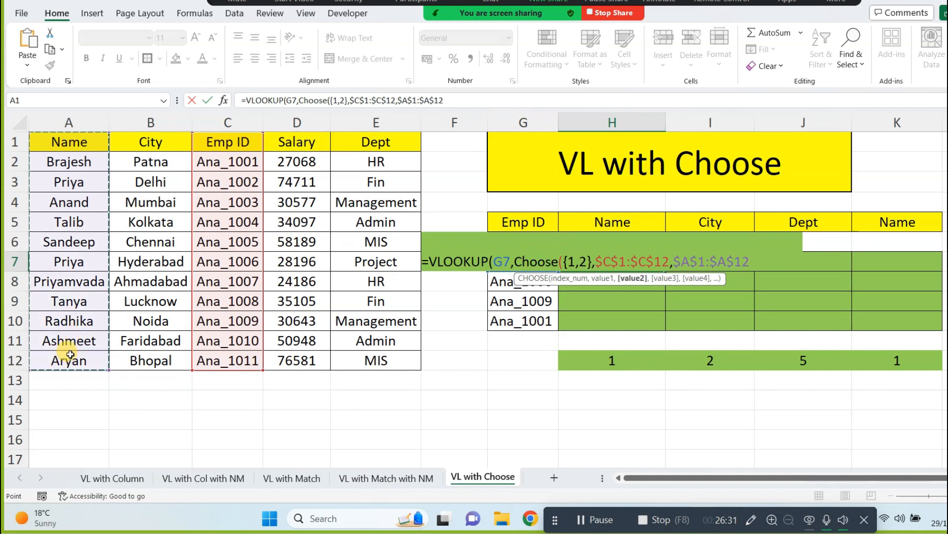
text())
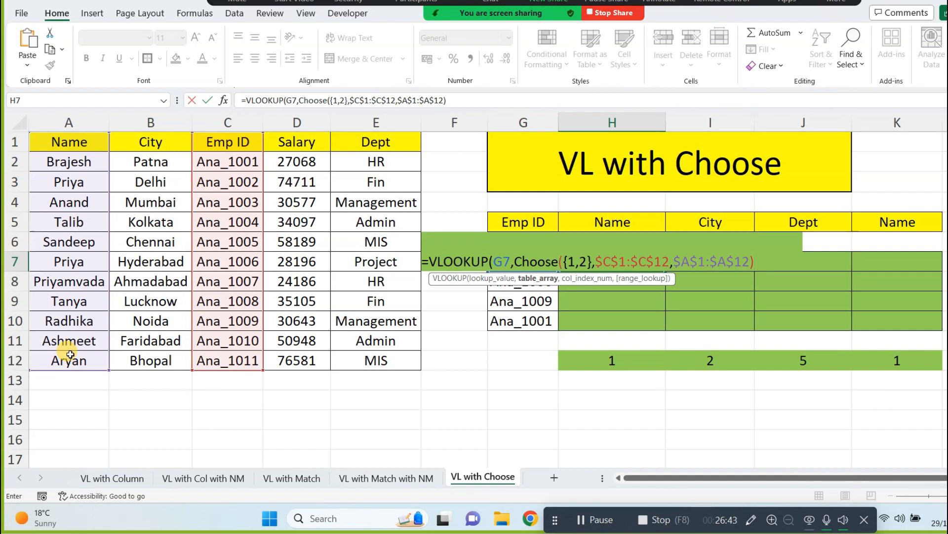
text(,2)
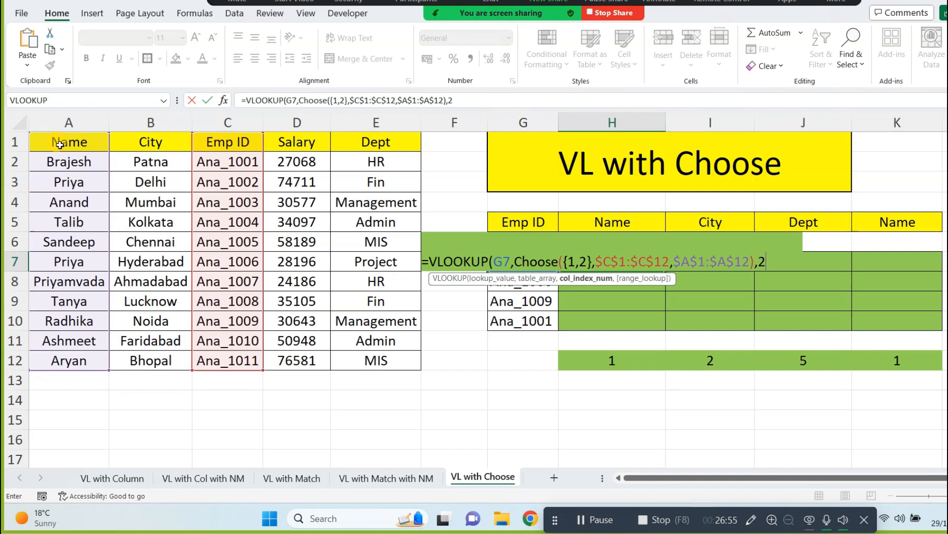
text(,0))
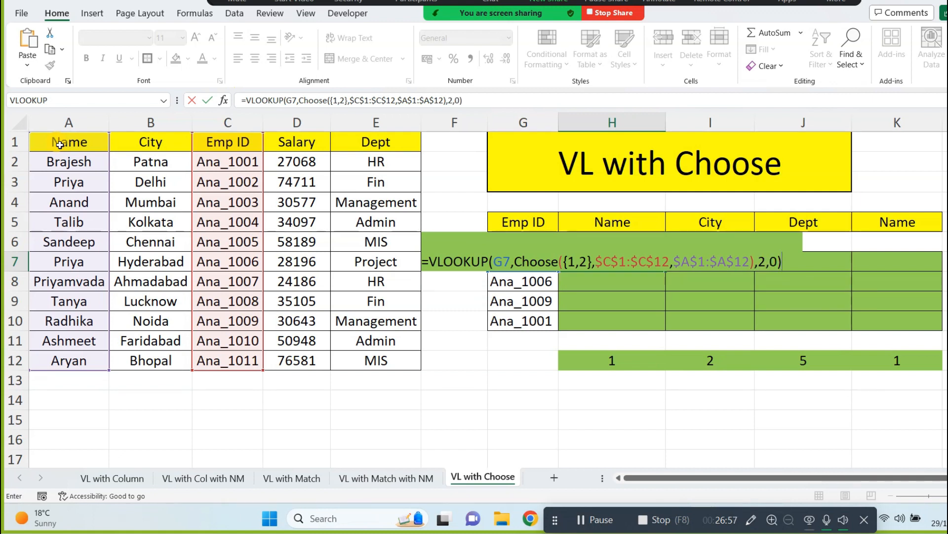
key(Return)
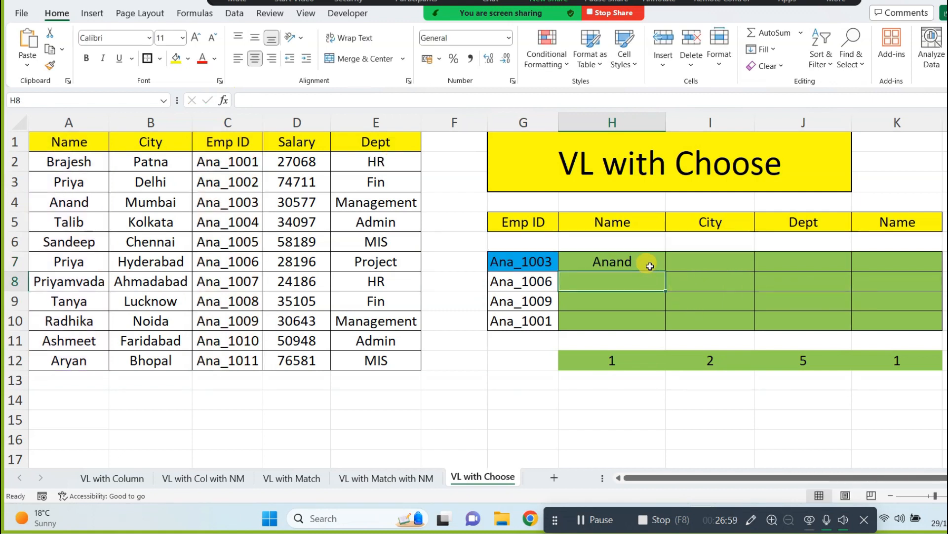
click(648, 261)
Copy the name lookup down to H10 and begin I7 with =VLOOKUP(G7,CHOOSE({1,2},
drag(665, 270, 657, 327)
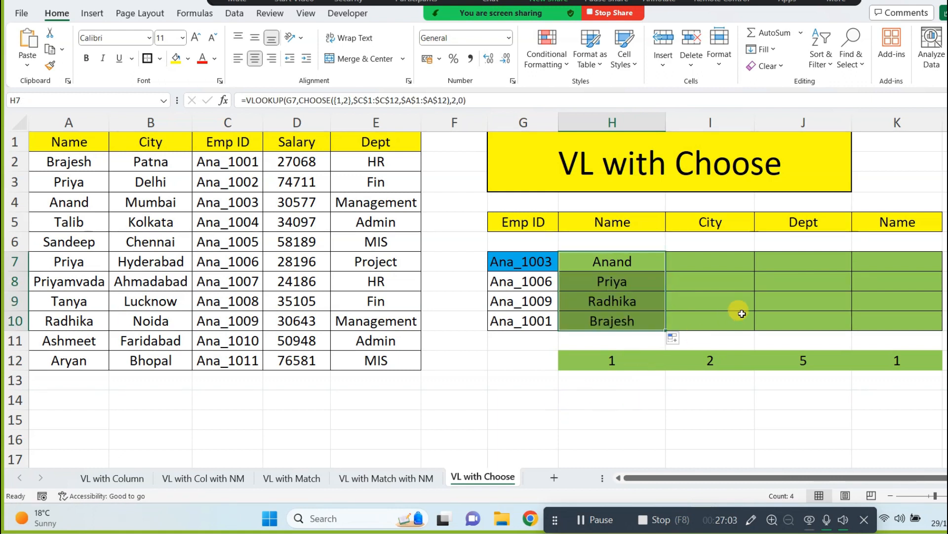
click(741, 265)
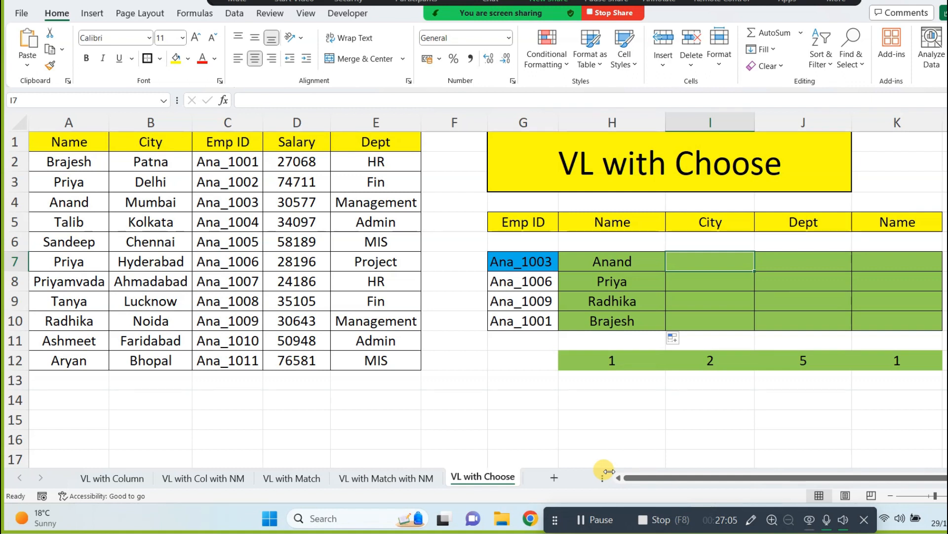
text(=VL)
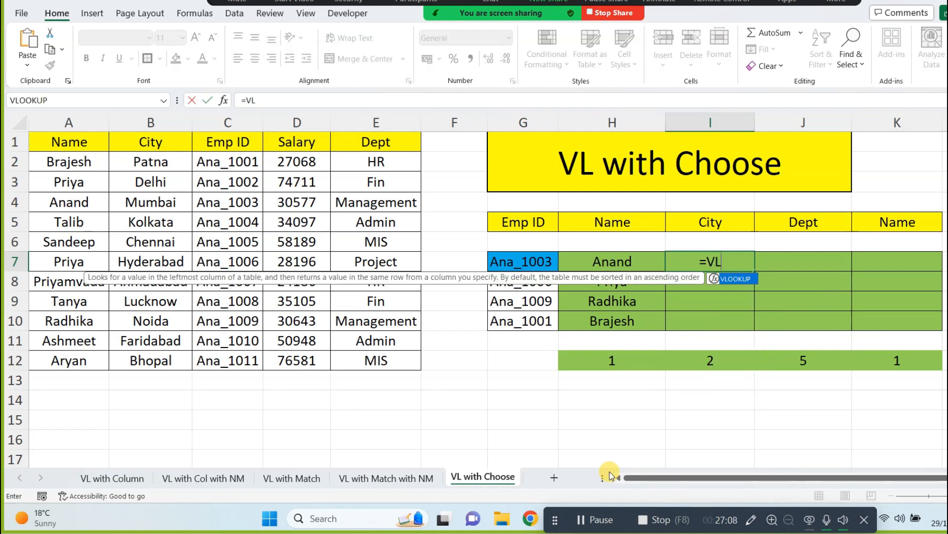
key(Tab)
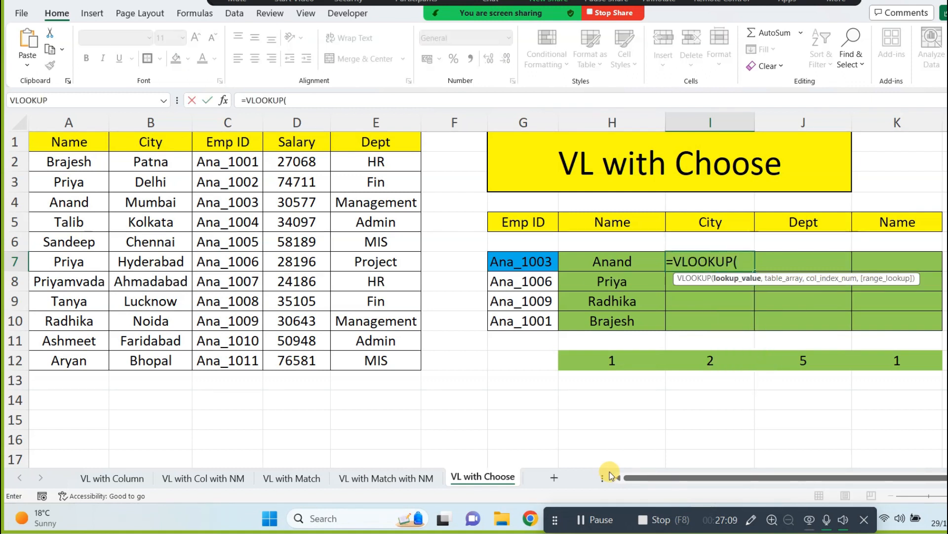
click(530, 267)
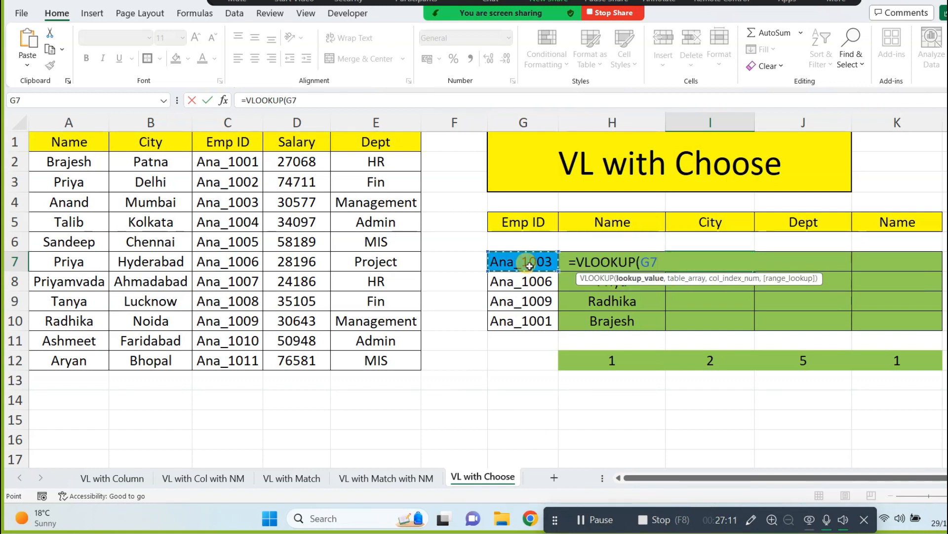
text(,Cho)
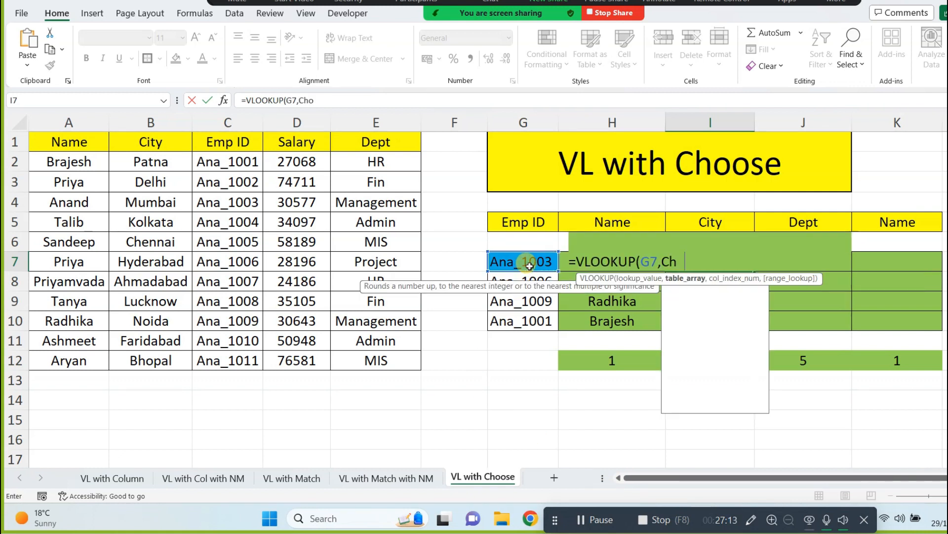
text(ose({1)
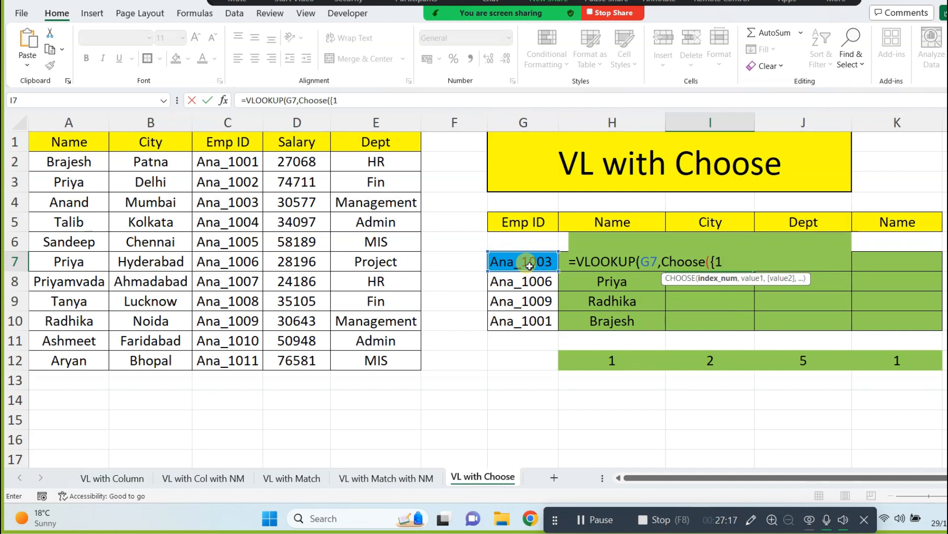
text(,2},)
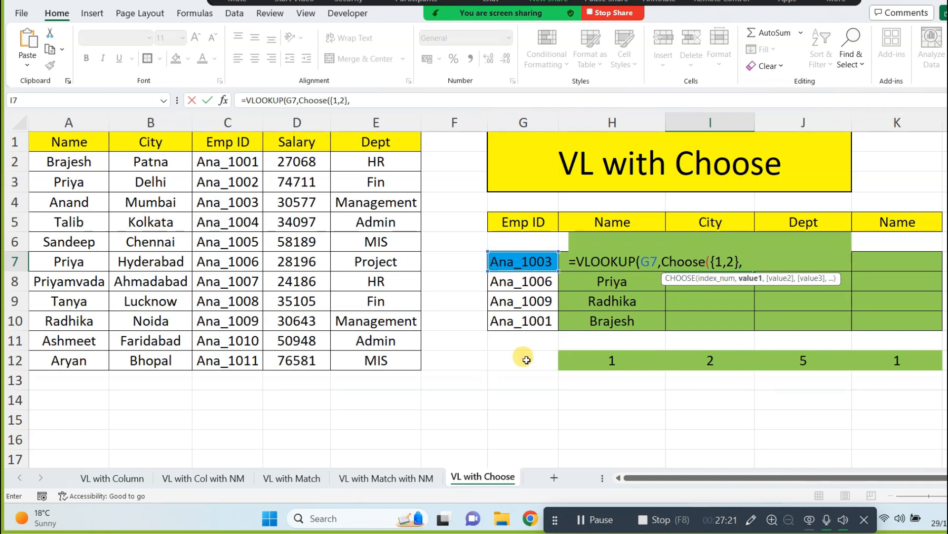
Complete I7 with $C$1:$C$12,$B$1:$B$12),2,0 and fill to I10: Mumbai, Hyderabad, Noida, Patna
drag(224, 142, 224, 363)
key(F4)
text(,)
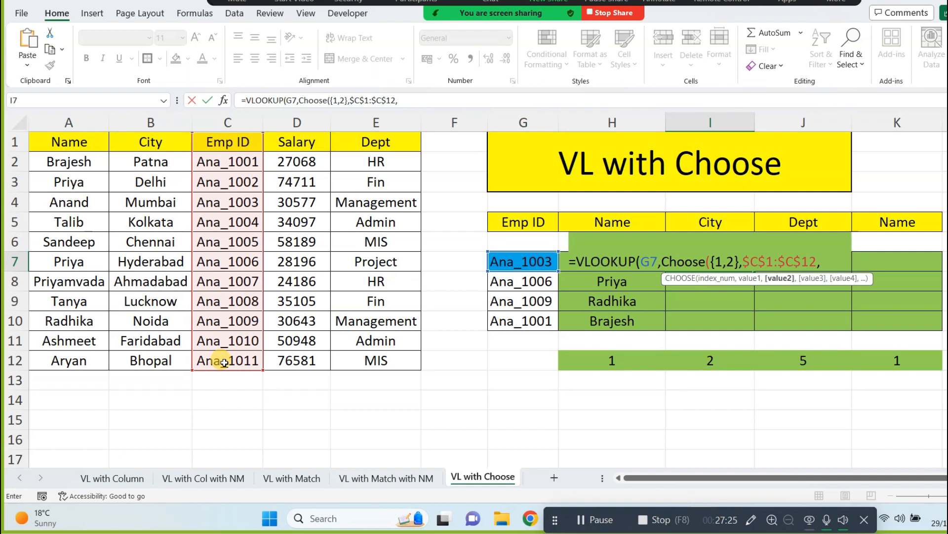
drag(126, 143, 143, 351)
key(F4)
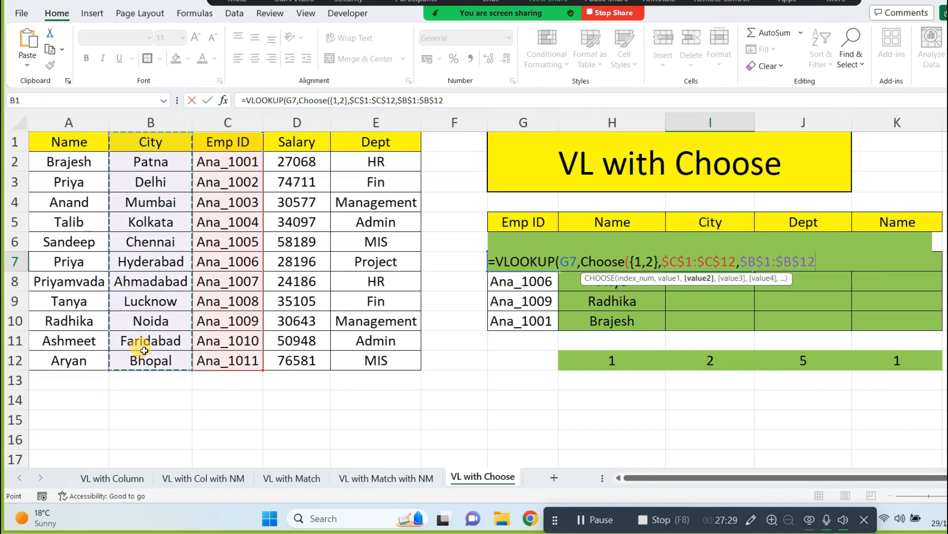
text())
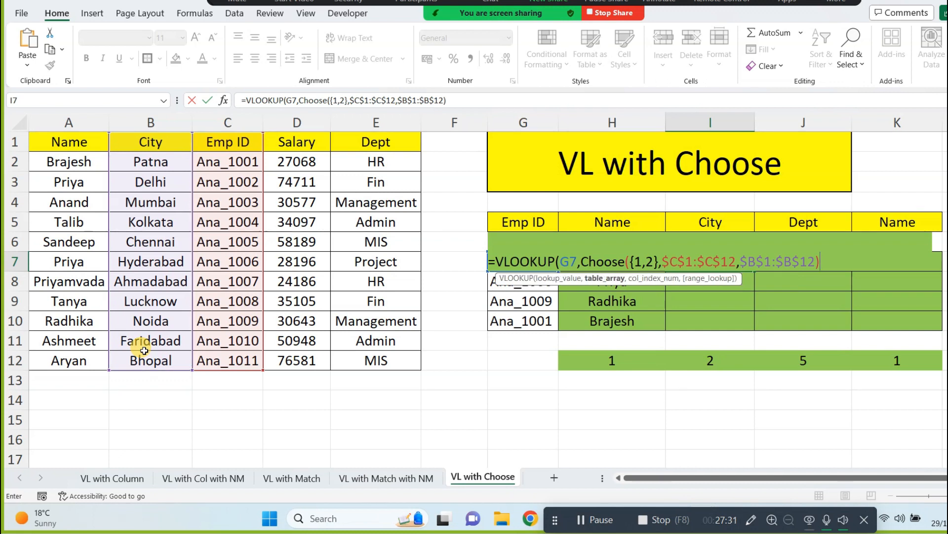
text(,2,0))
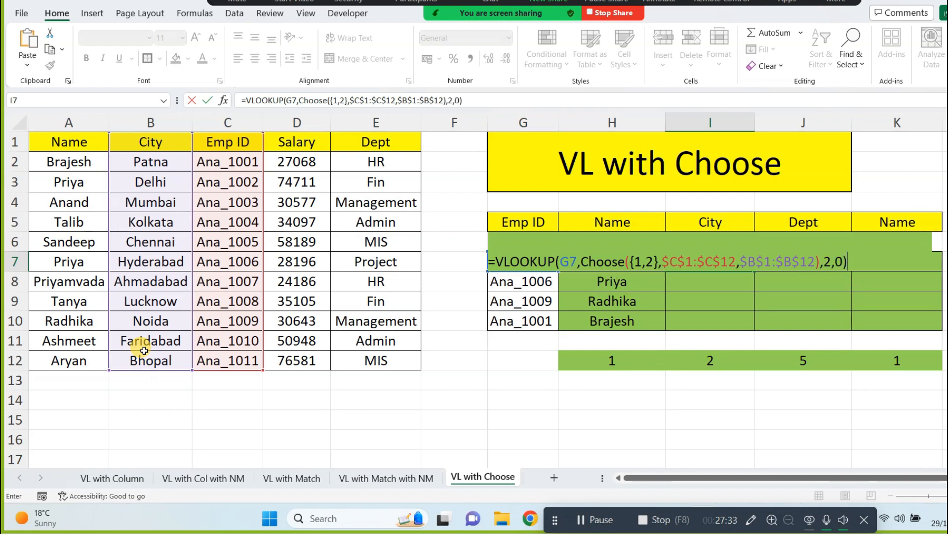
key(ctrl+Return)
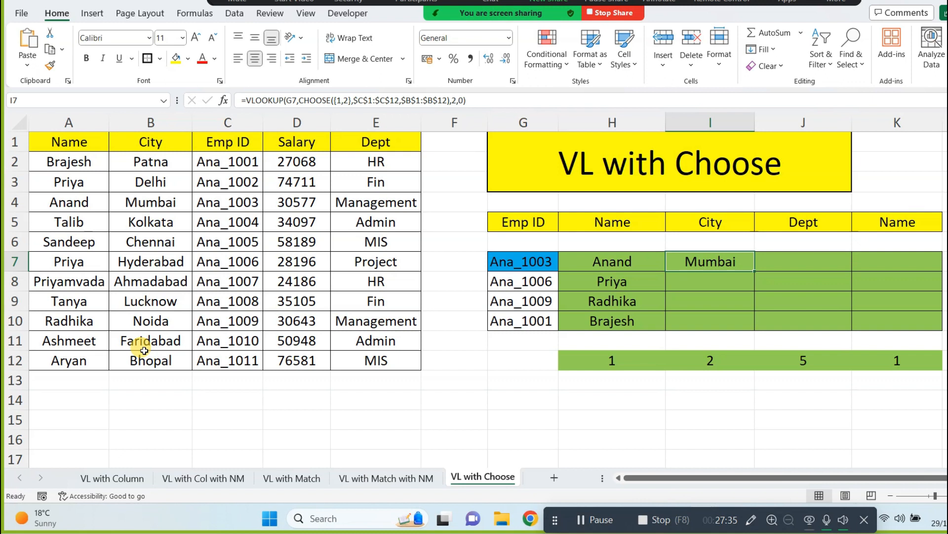
key(shift+Down)
key(shift+Down)
key(shift+Down)
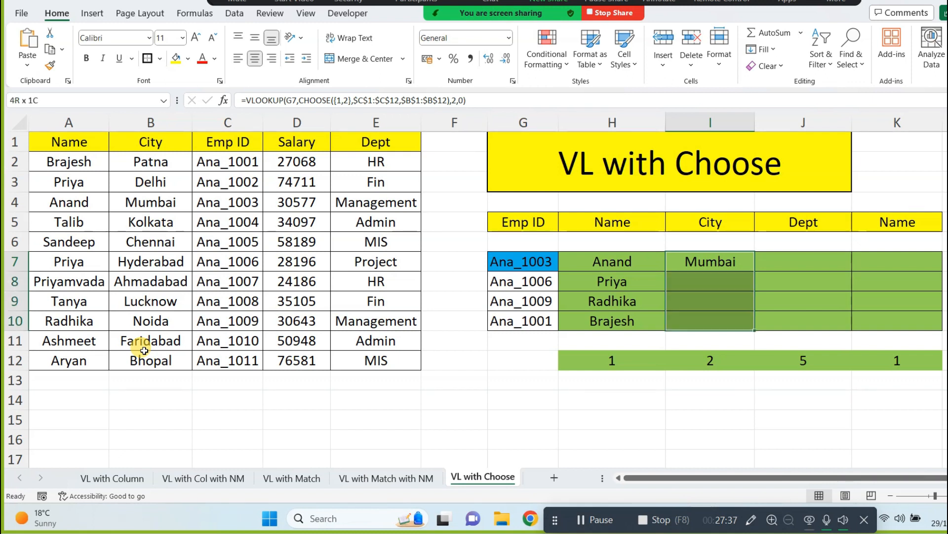
key(ctrl+d)
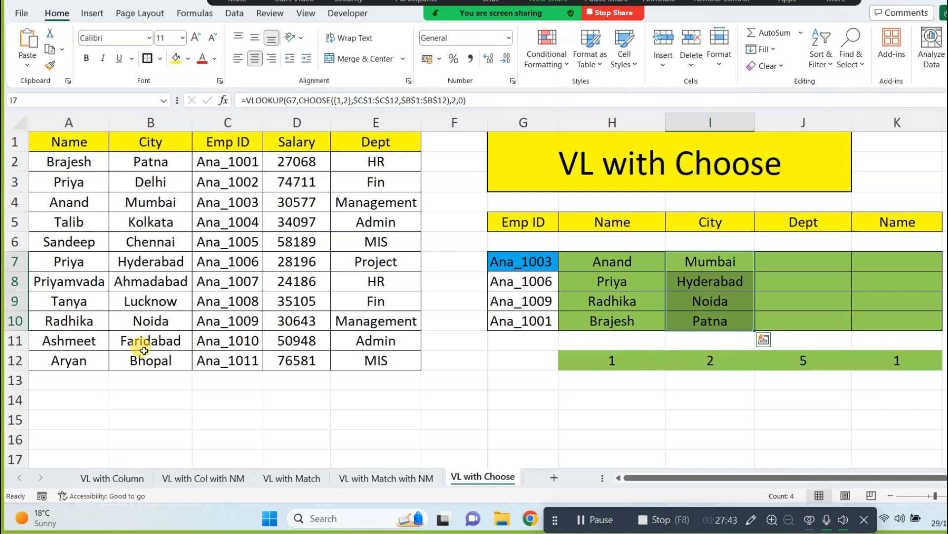
Begin J7's Dept lookup as =VLOOKUP(G7,CHOOSE({1,2},
click(813, 265)
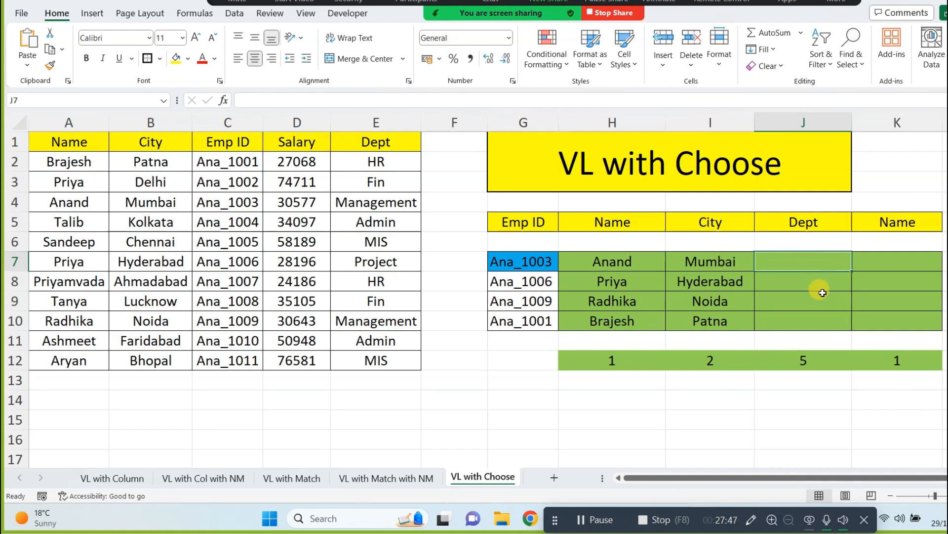
text(=vl)
key(Tab)
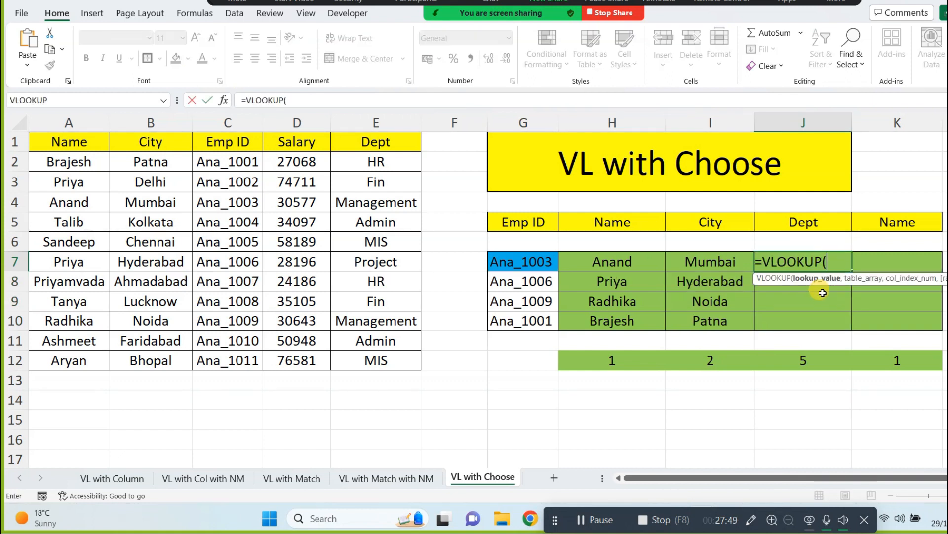
click(527, 262)
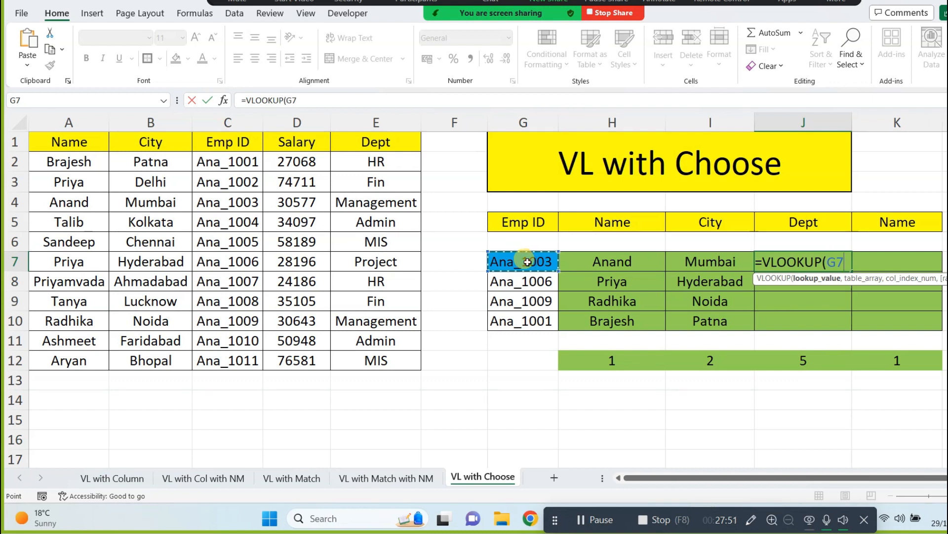
text(,choose()
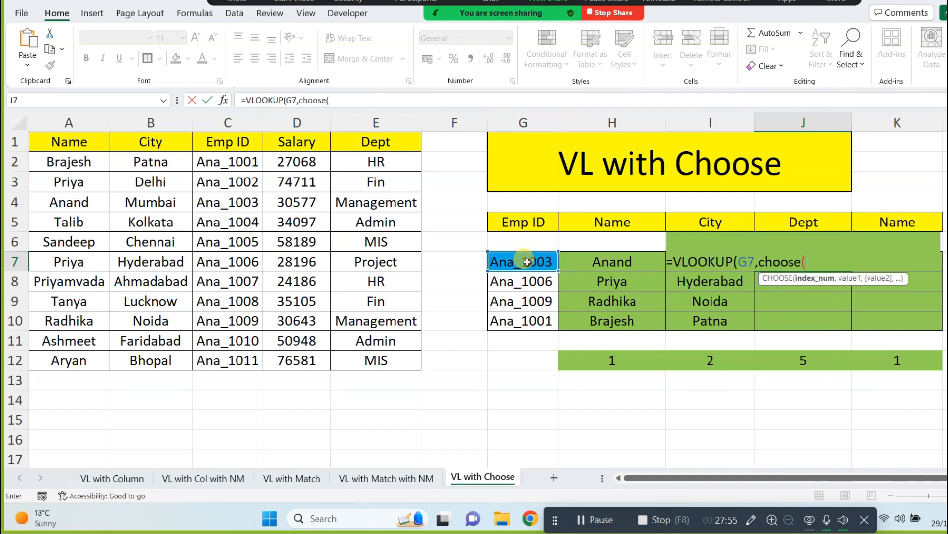
text({)
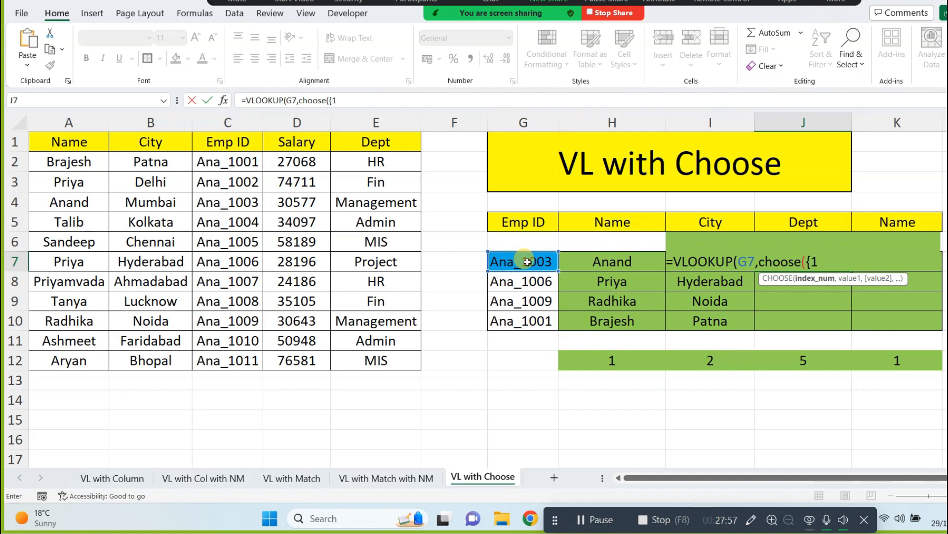
text(1,2},)
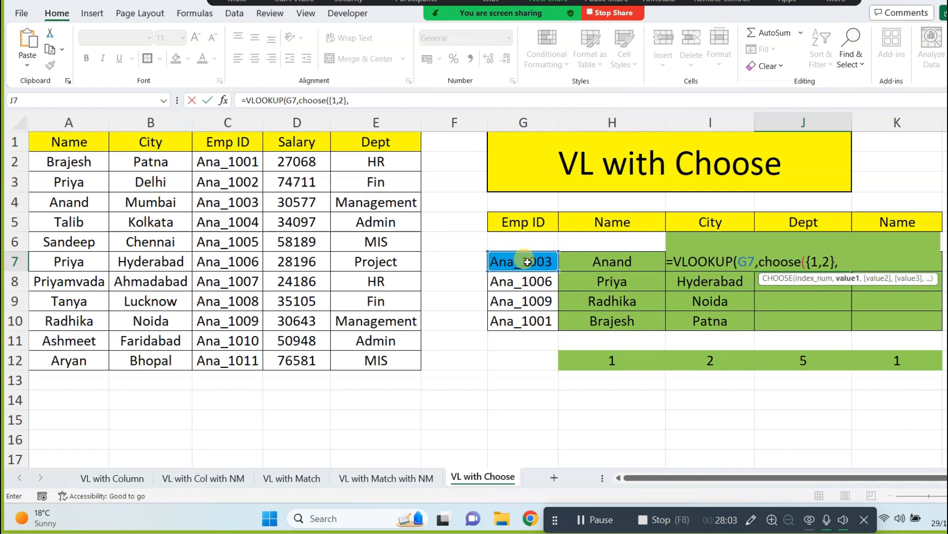
Complete it with $C$1:$C$12,$E$1:$E$12),2,0 and fill J7:J10: Management, Project, Management, HR
drag(238, 143, 237, 361)
key(F4)
text(,)
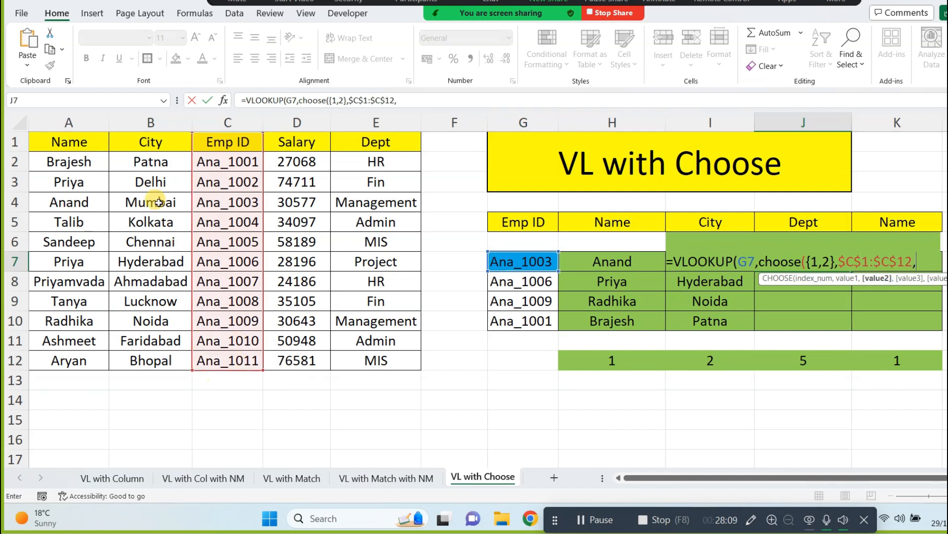
drag(351, 142, 355, 356)
key(F4)
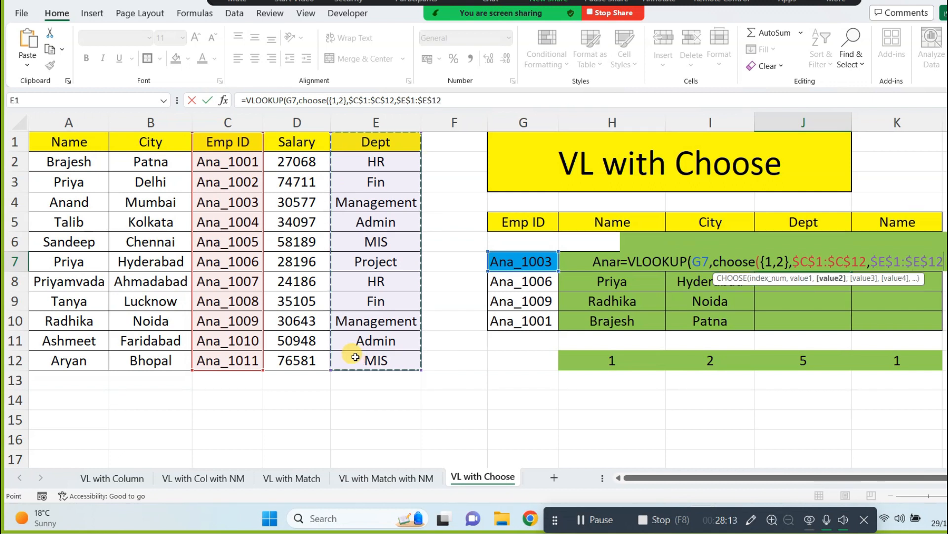
text(),2,)
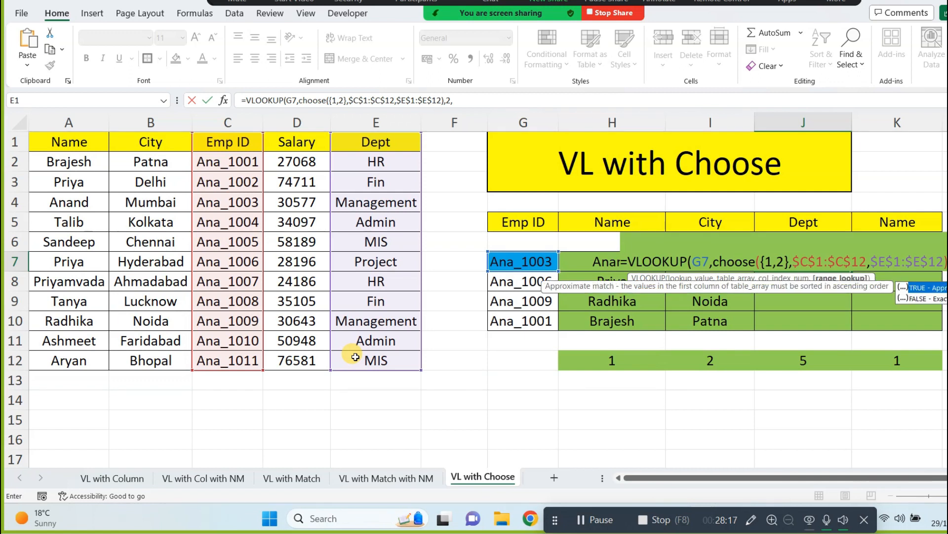
text(0))
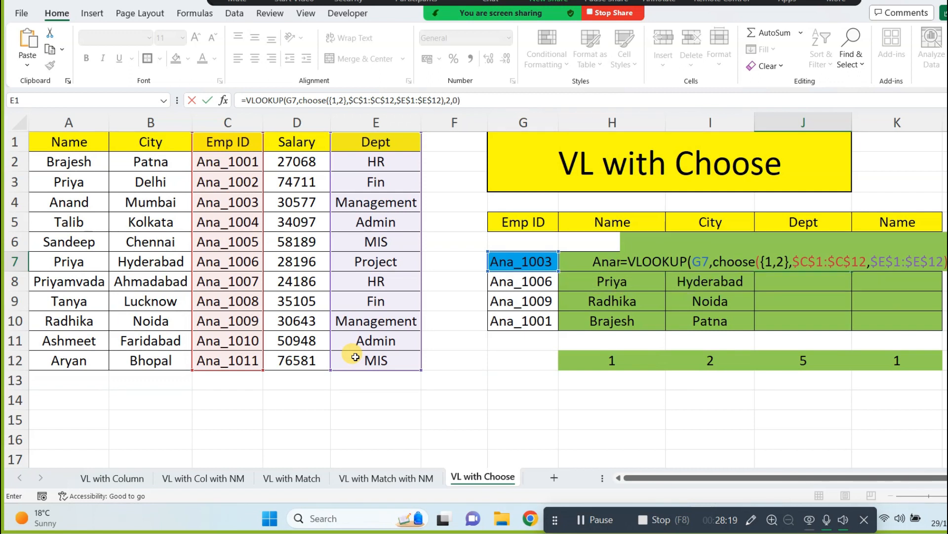
key(Return)
key(Up)
key(shift+Down)
key(shift+Down)
key(shift+Down)
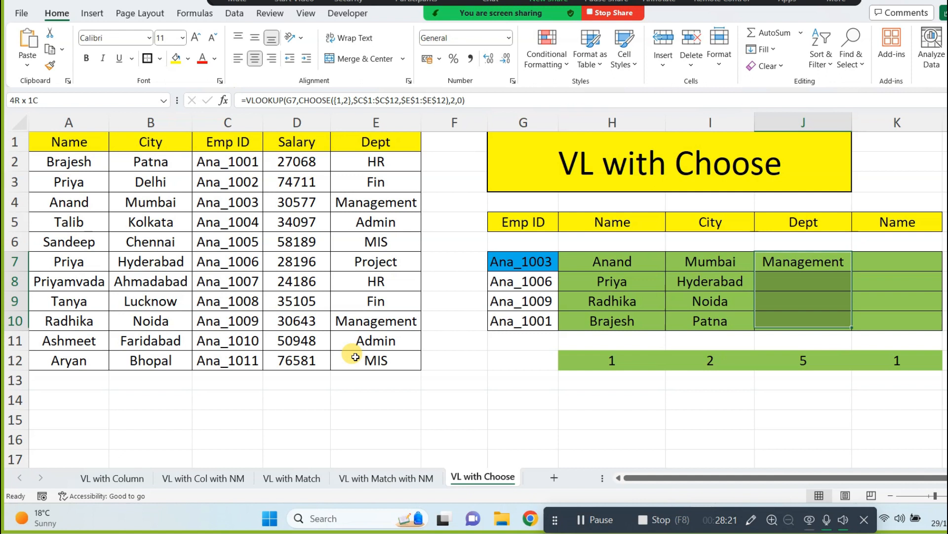
key(ctrl+d)
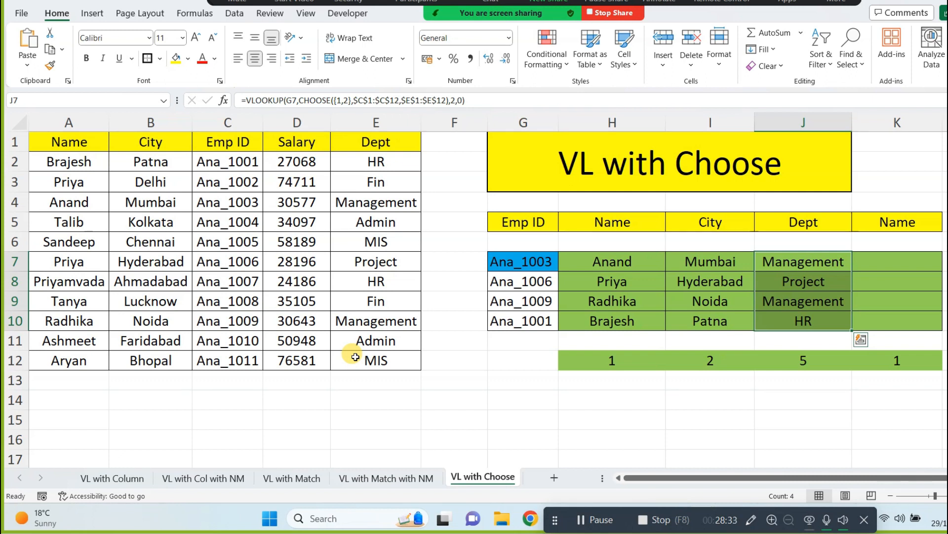
Copy the Salary heading from D1 into K5, changing its column number to 4
click(904, 257)
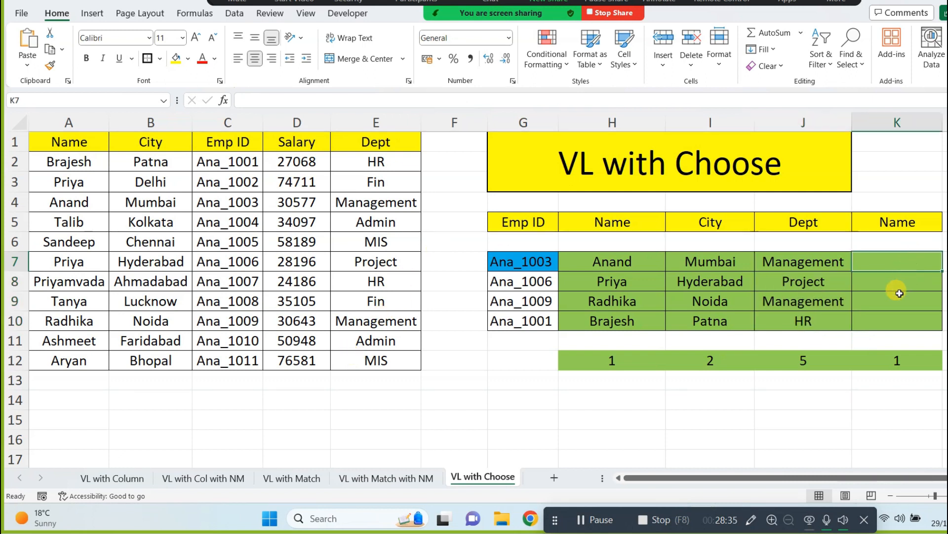
click(306, 142)
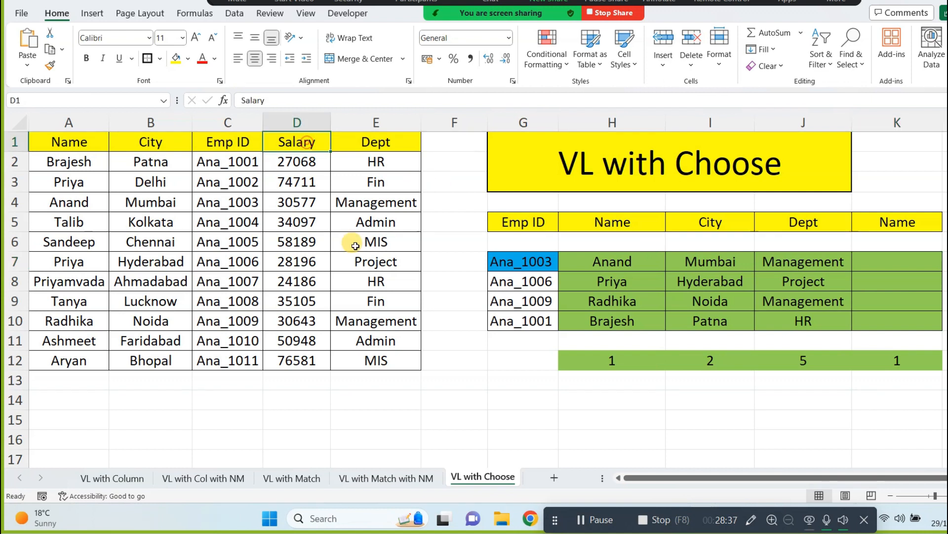
key(ctrl+c)
click(909, 221)
key(ctrl+v)
click(890, 269)
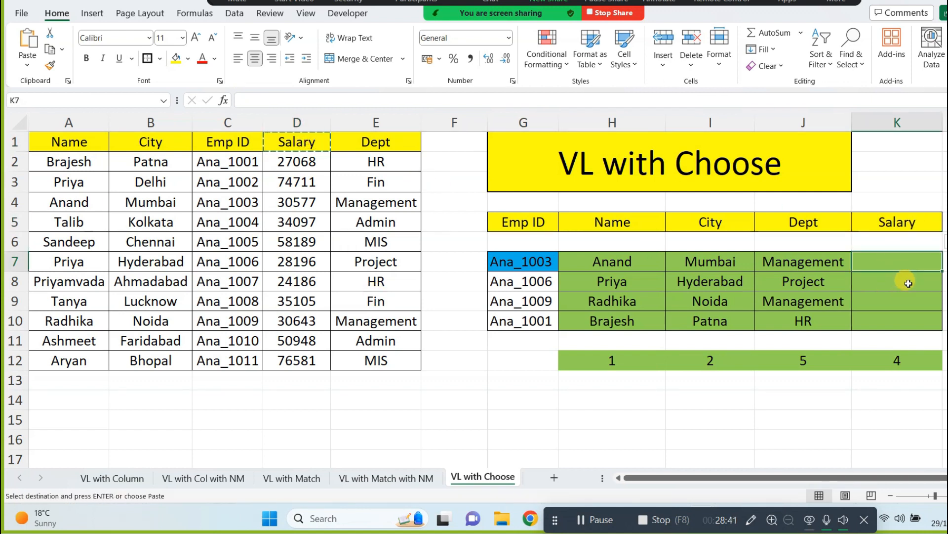
text(=vl)
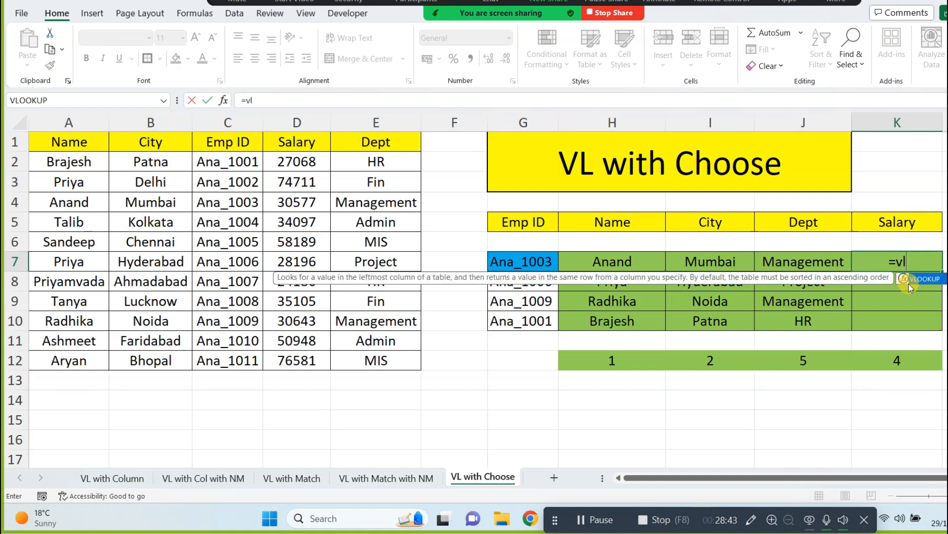
Enter =VLOOKUP(G7,CHOOSE({1,2},$C$1:$C$12,$D$1:$D$12),2,0) in K7, returning Salary 30577
key(Tab)
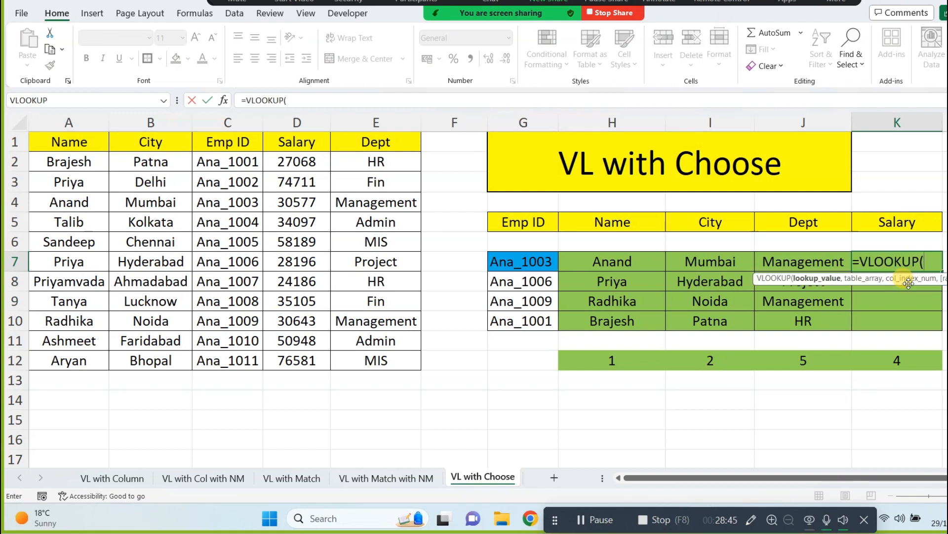
click(511, 262)
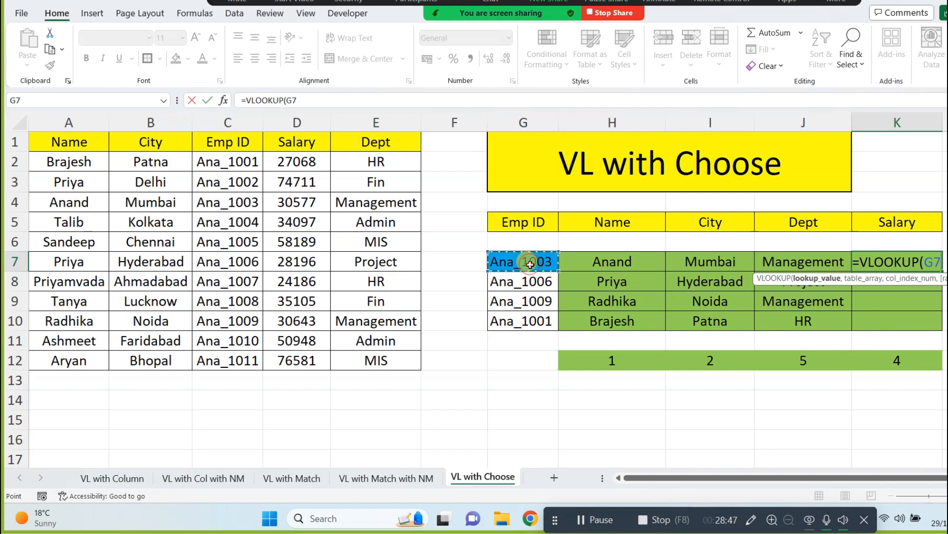
text(,)
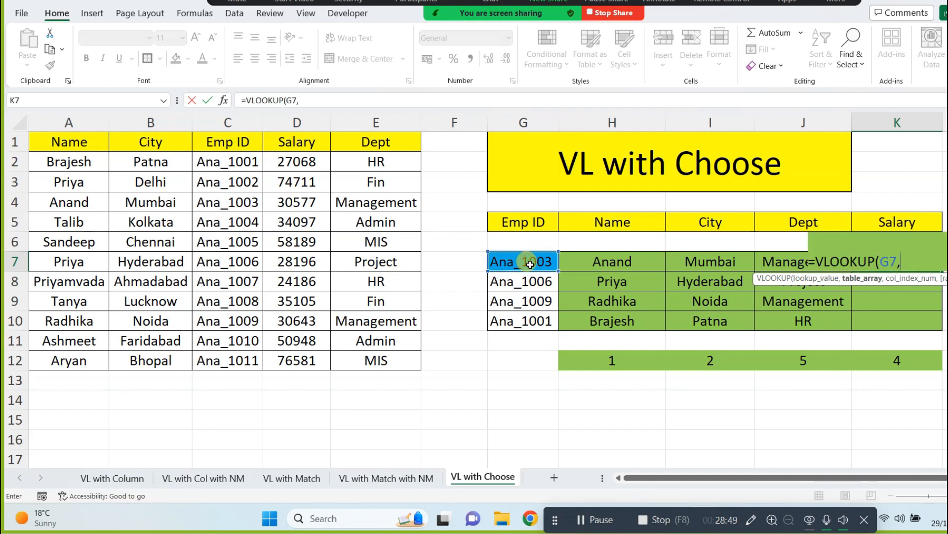
text(choose()
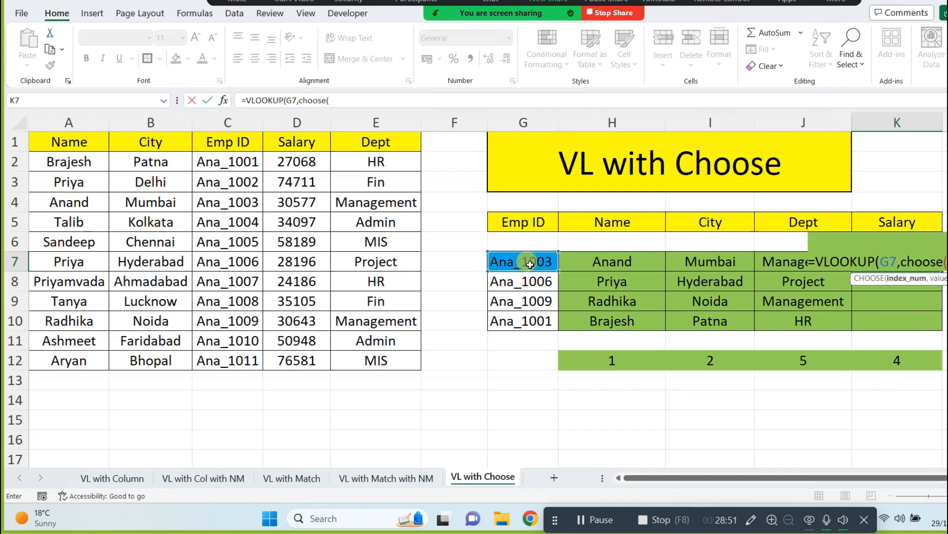
text({1,2},)
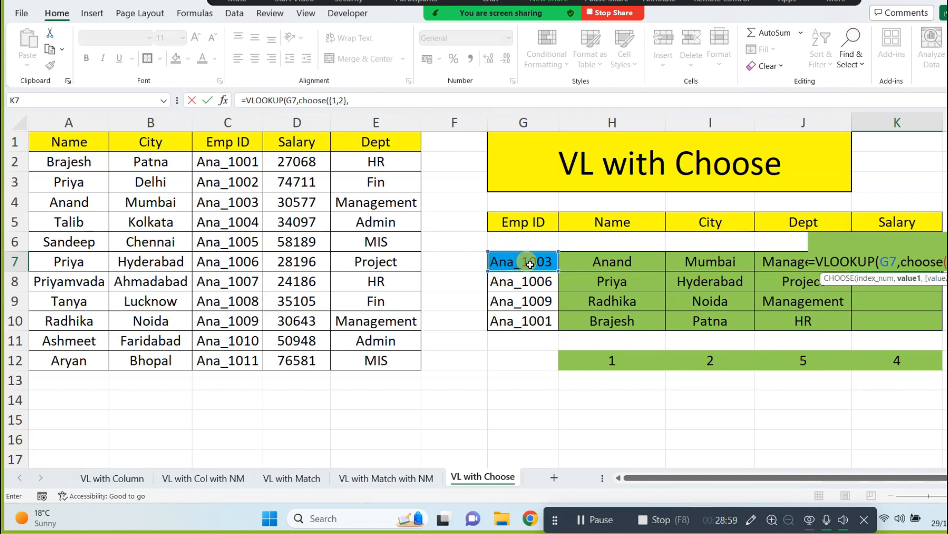
drag(236, 139, 232, 350)
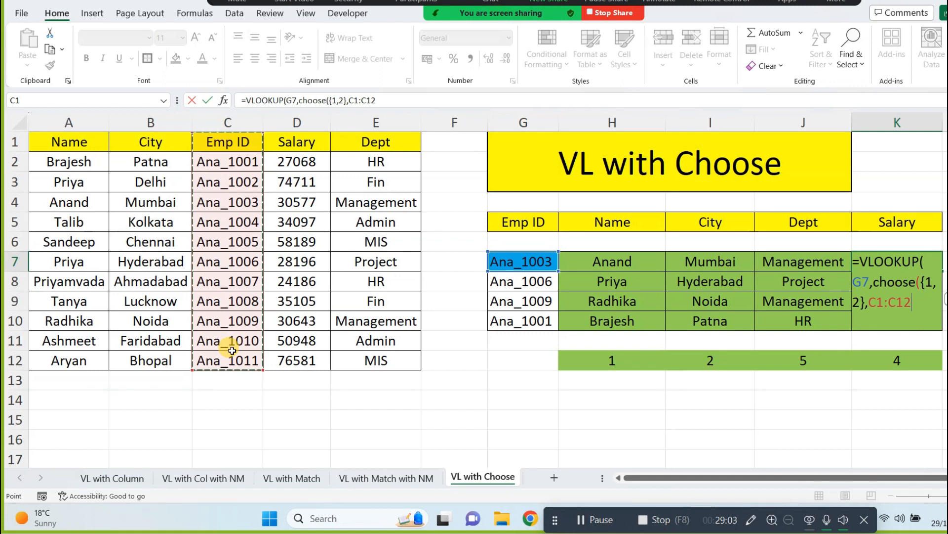
key(F4)
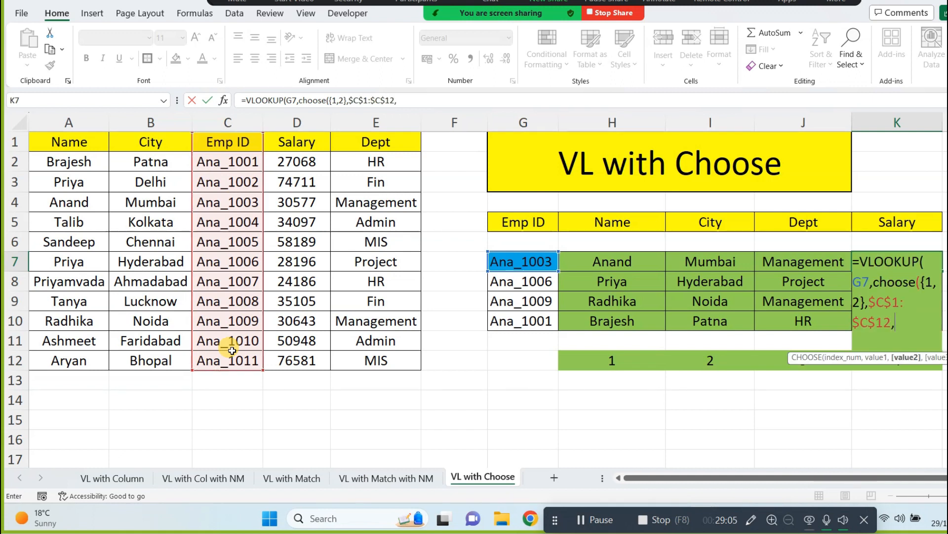
drag(298, 141, 305, 361)
key(F4)
text(),)
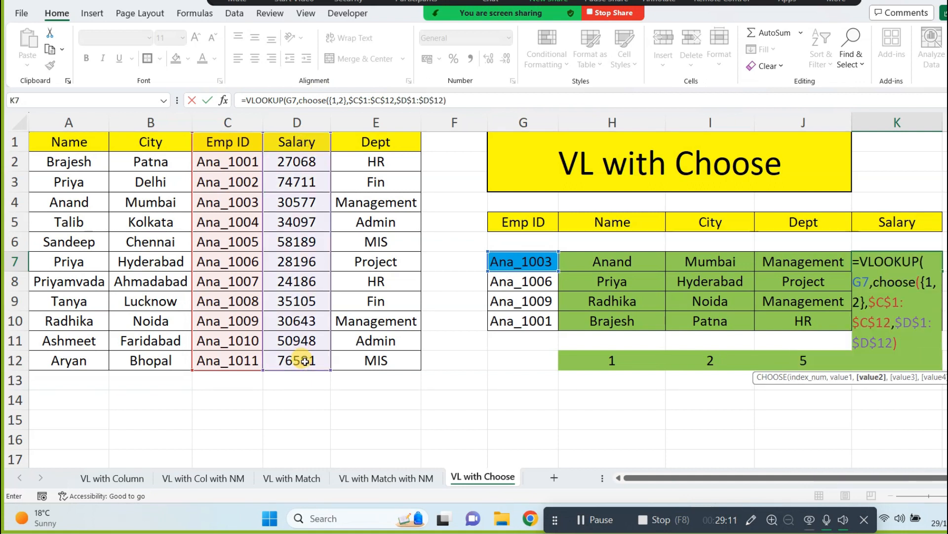
text(2,0))
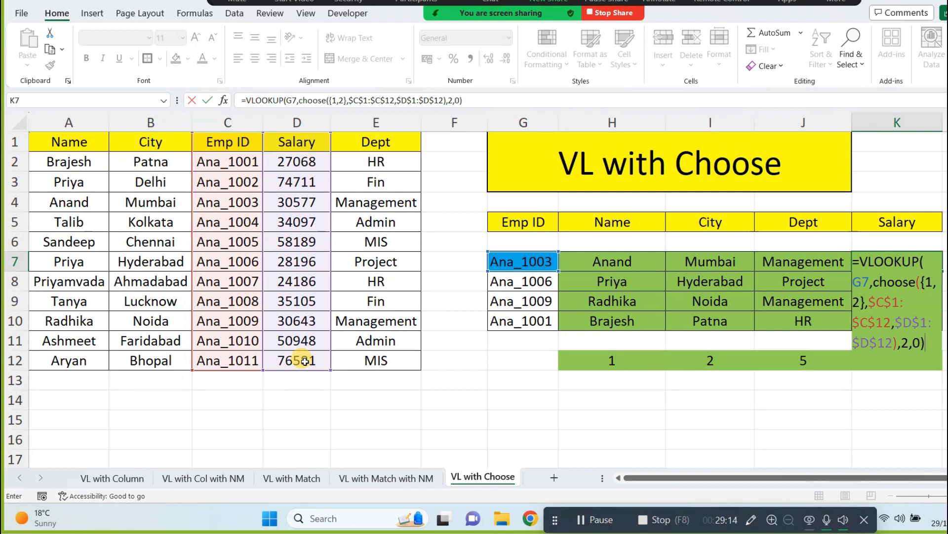
key(Return)
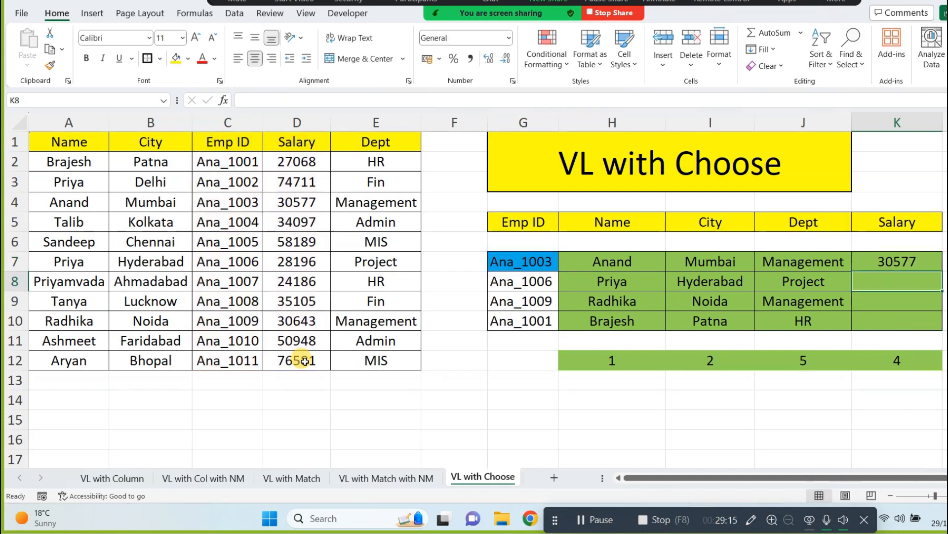
Copy the Salary formula down to K10, giving 28196, 30643 and 27068
click(920, 265)
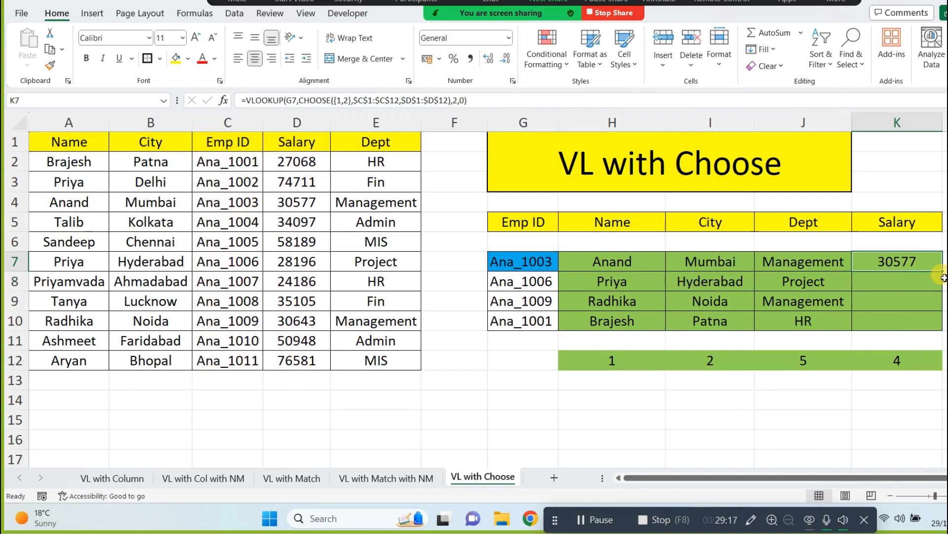
drag(941, 271, 934, 323)
click(762, 423)
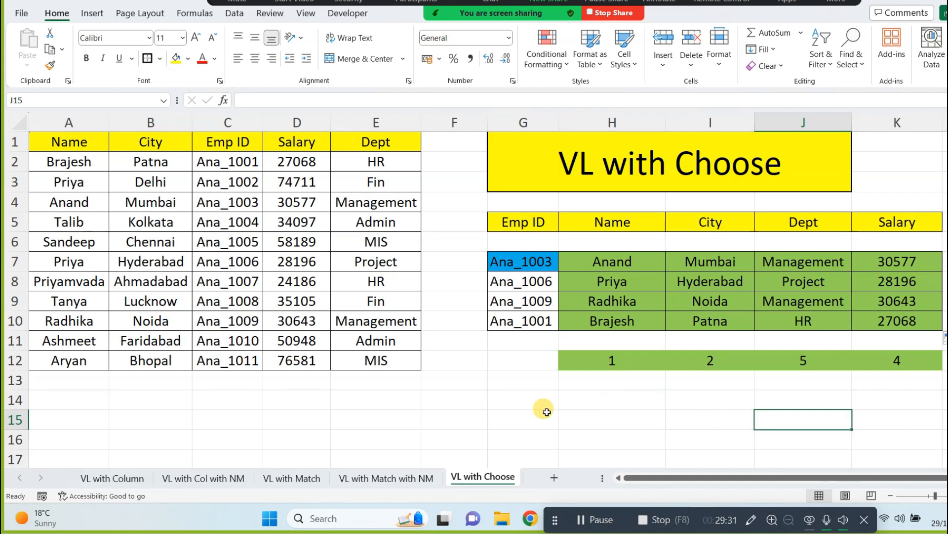
Copy the entire VL with Choose sheet into a new blank sheet
key(ctrl+a)
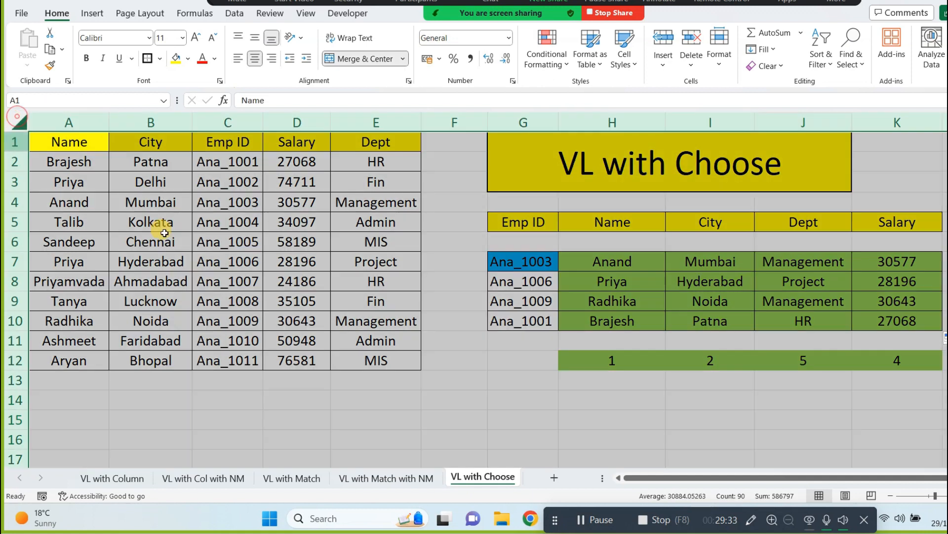
key(ctrl+c)
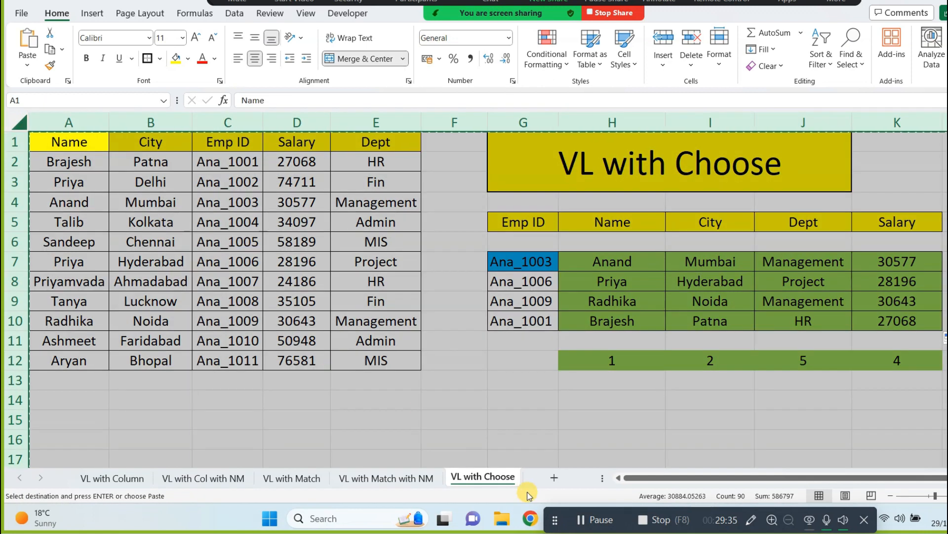
click(557, 479)
key(ctrl+v)
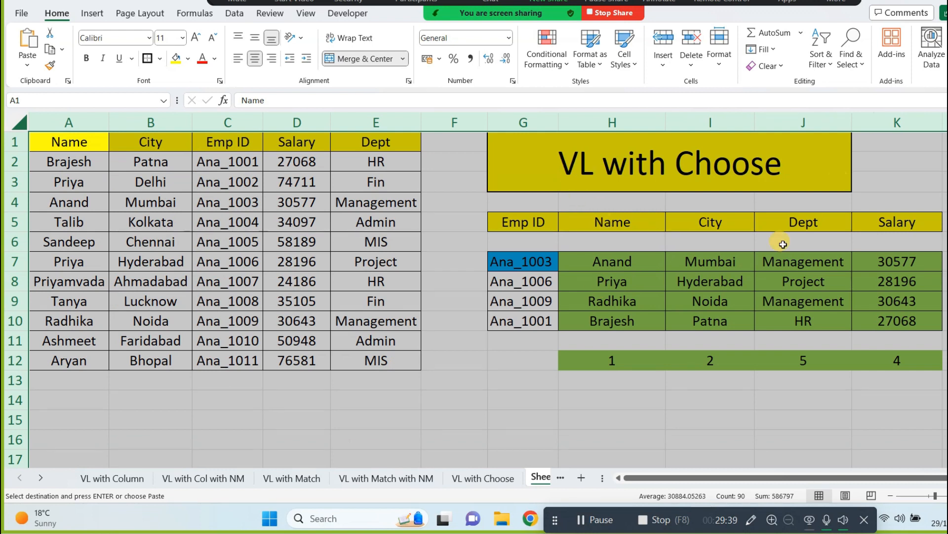
click(552, 386)
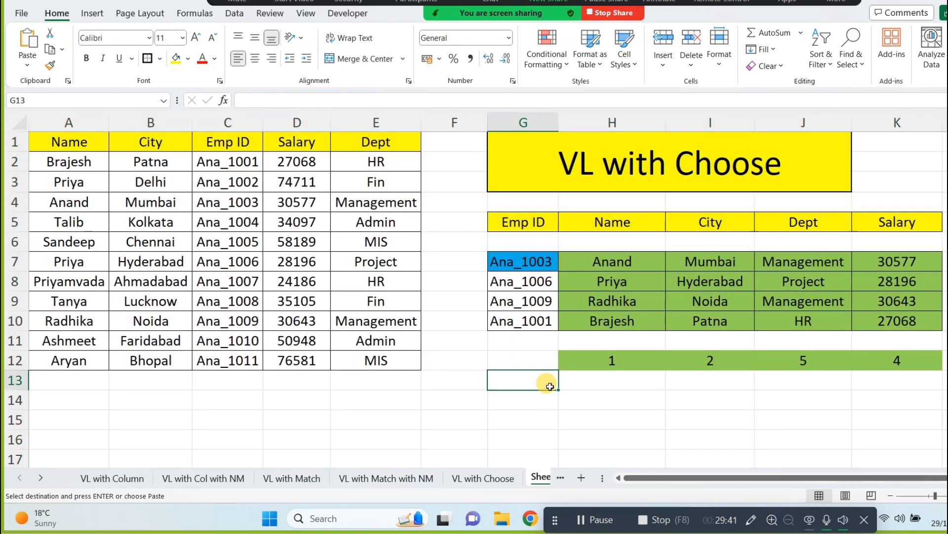
Inspect the copied Name and City results in H7:H10 and I7:I10
drag(623, 265, 614, 321)
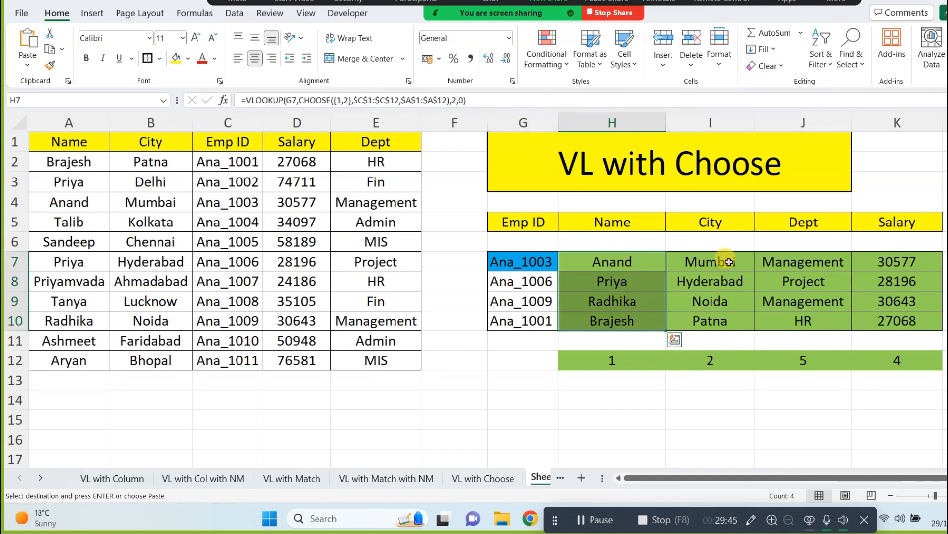
drag(716, 261, 722, 320)
key(ctrl+v)
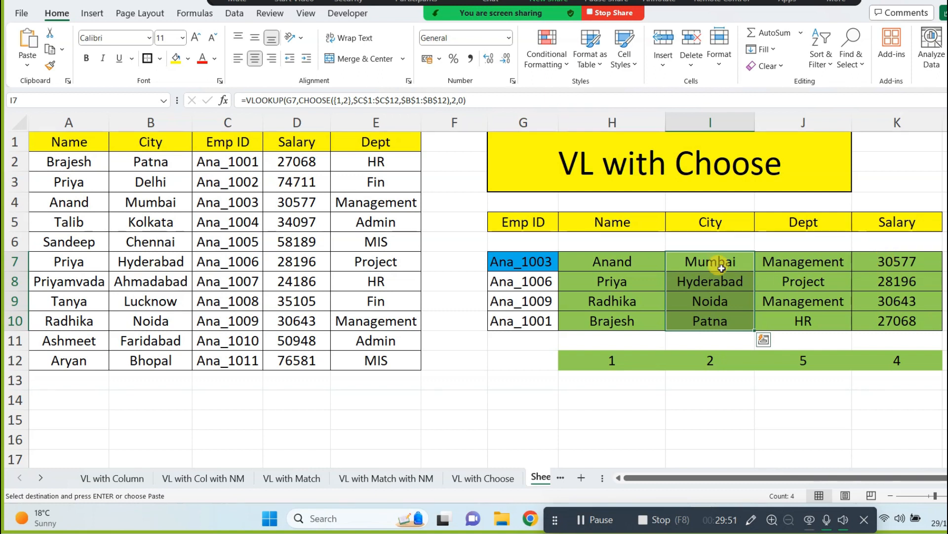
Clear the copied lookup results in H7:K10
drag(650, 266, 896, 326)
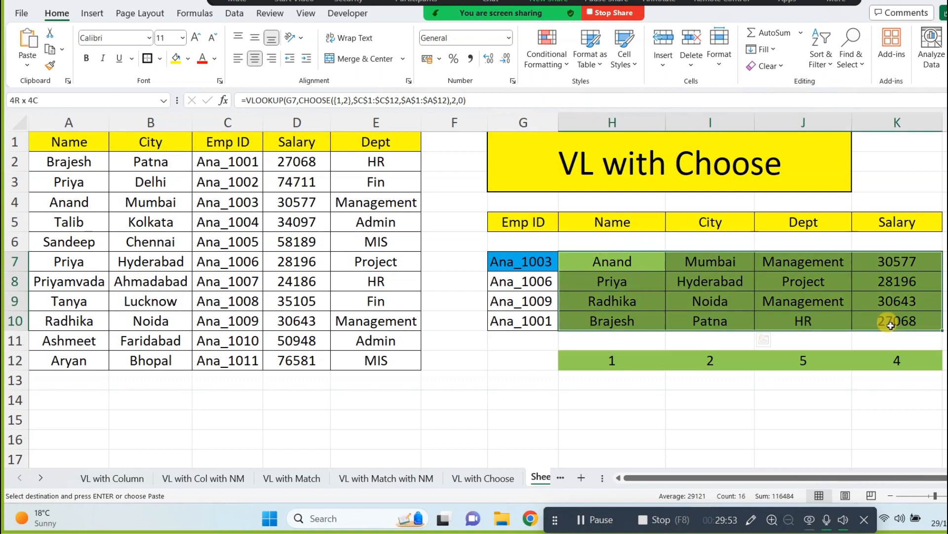
key(Delete)
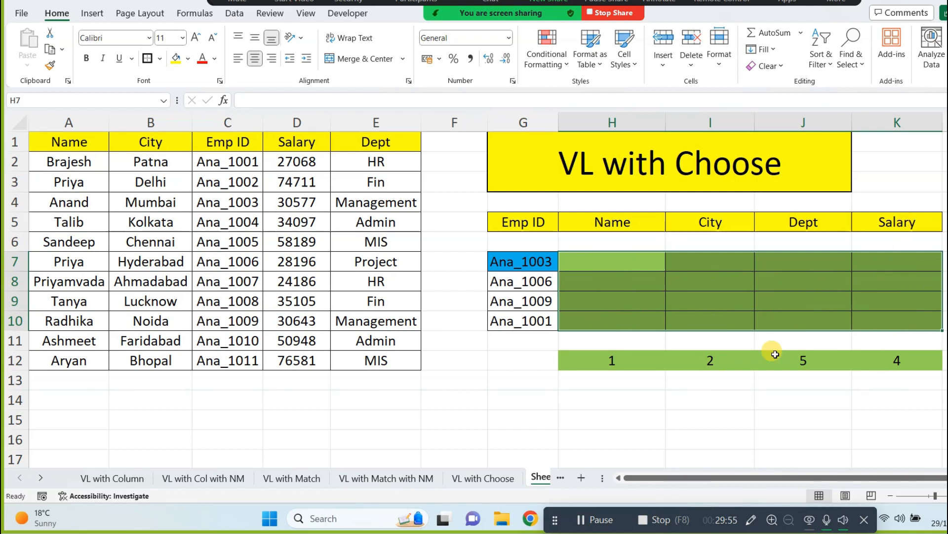
click(698, 426)
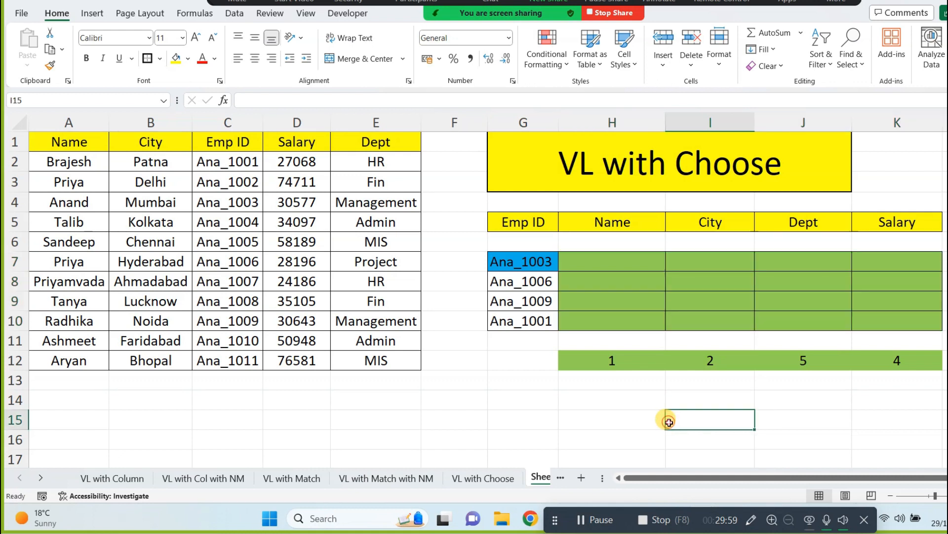
Change the title banner to 'VL with Choose with Col' and shrink its font to 24
double_click(781, 171)
text(with Col)
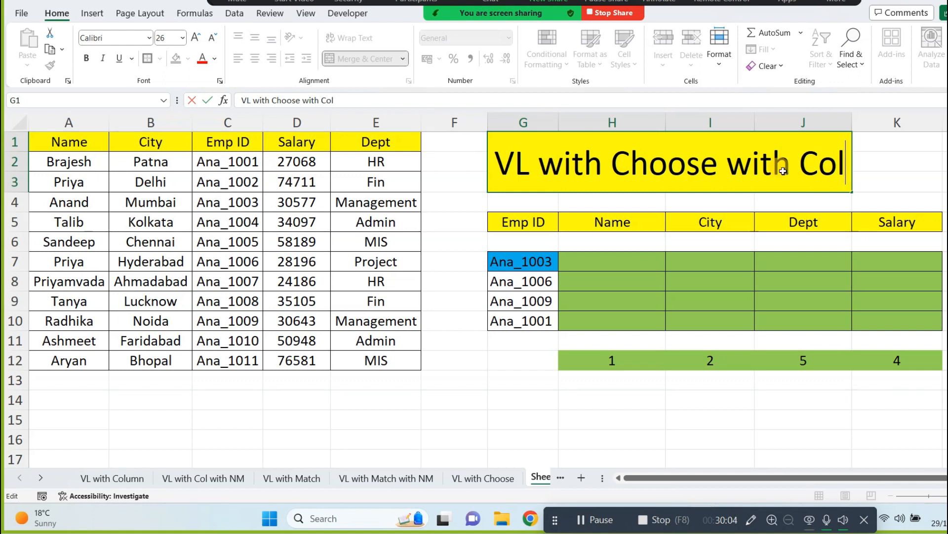
key(ctrl+Return)
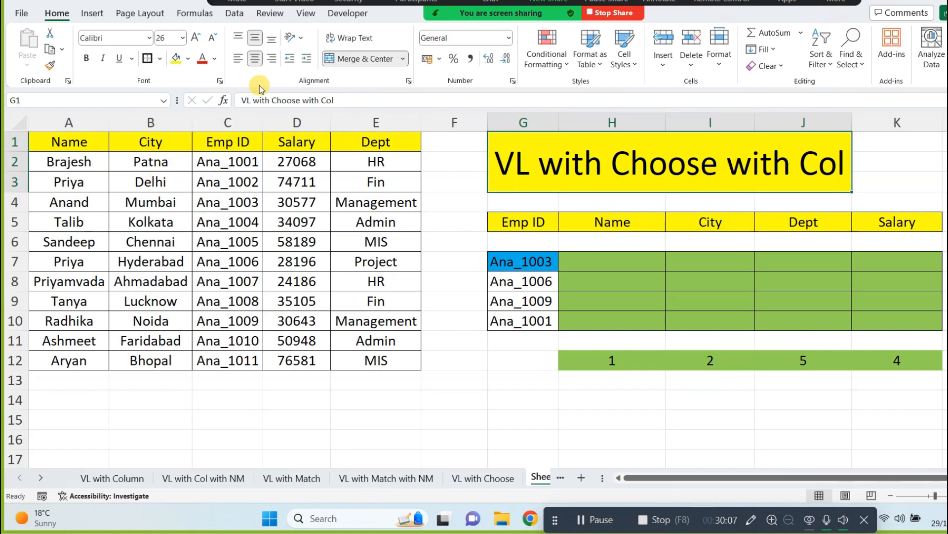
click(211, 44)
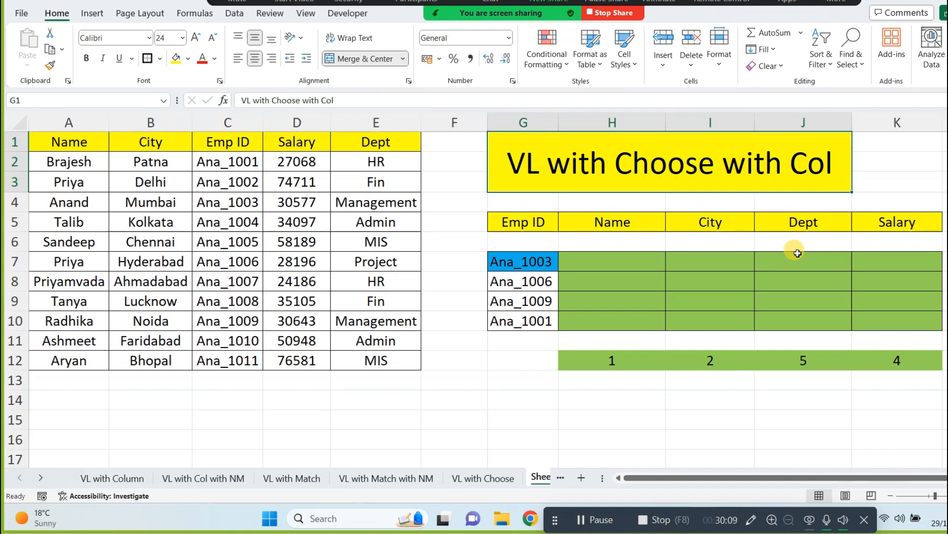
double_click(844, 157)
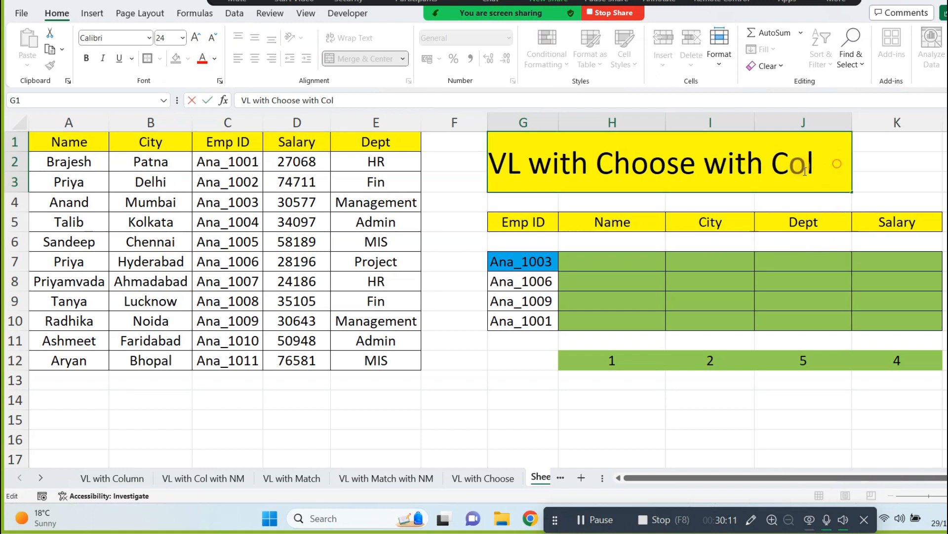
drag(845, 158, 417, 181)
key(Escape)
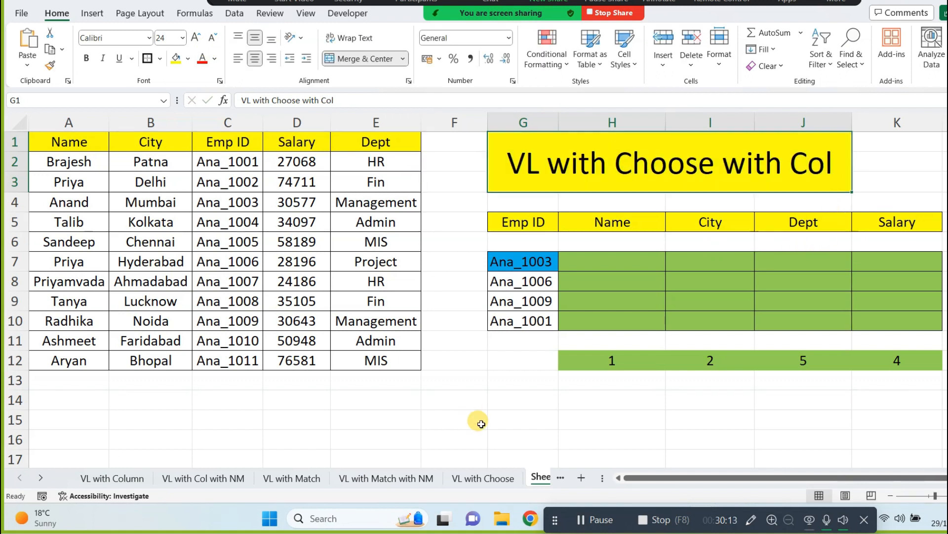
Rename the new sheet tab to 'VL with Choose with Col'
click(543, 478)
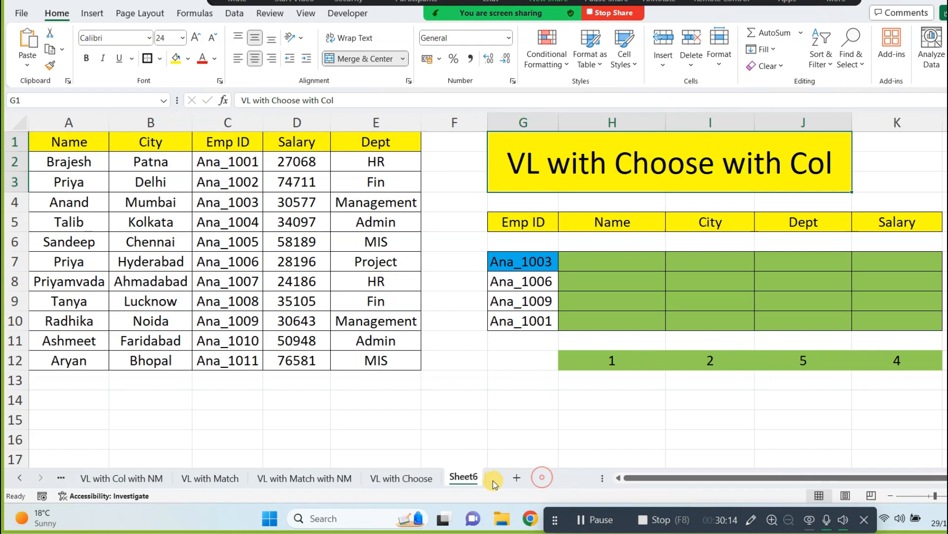
double_click(459, 477)
key(ctrl+v)
click(494, 413)
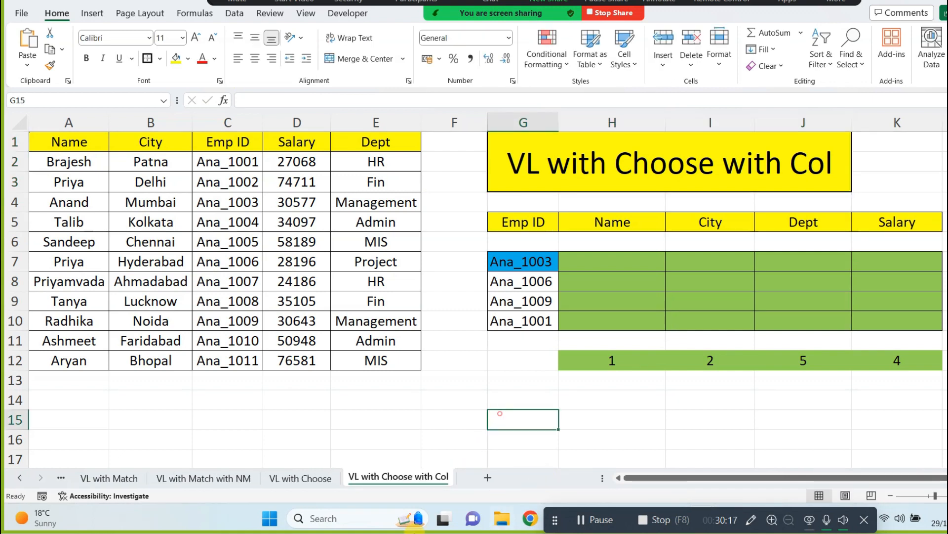
In H7, start typing =VLOOKUP($G7,Choose({1,2,3,4,5}, with the lookup column locked
click(630, 261)
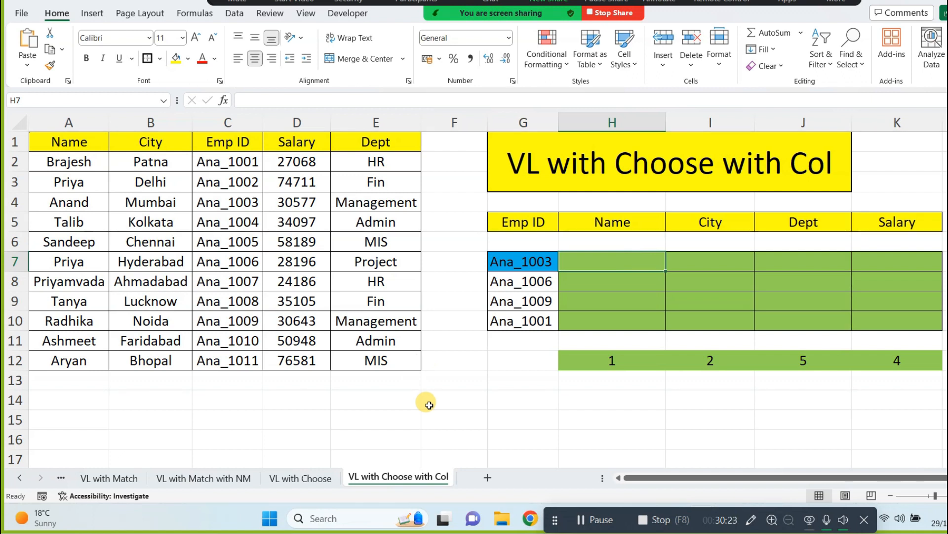
text(=vl)
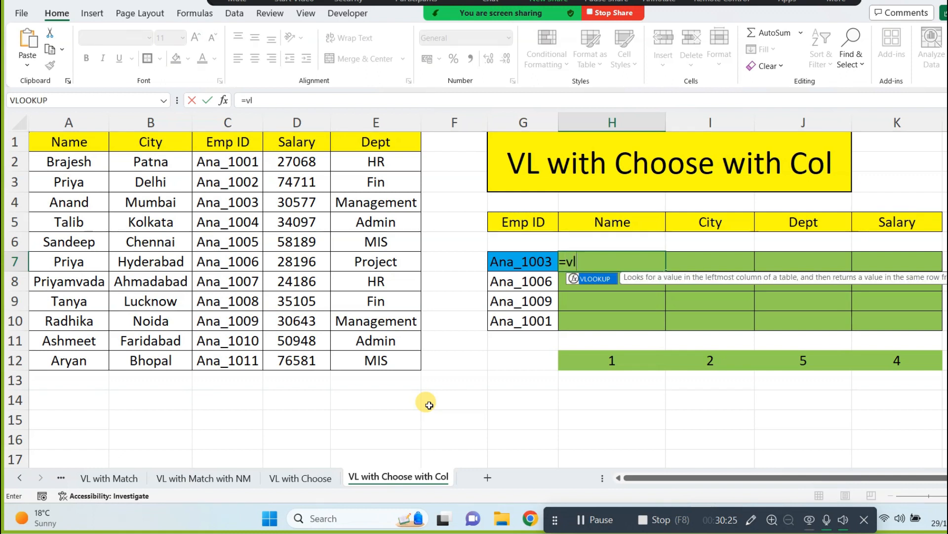
key(Tab)
click(506, 261)
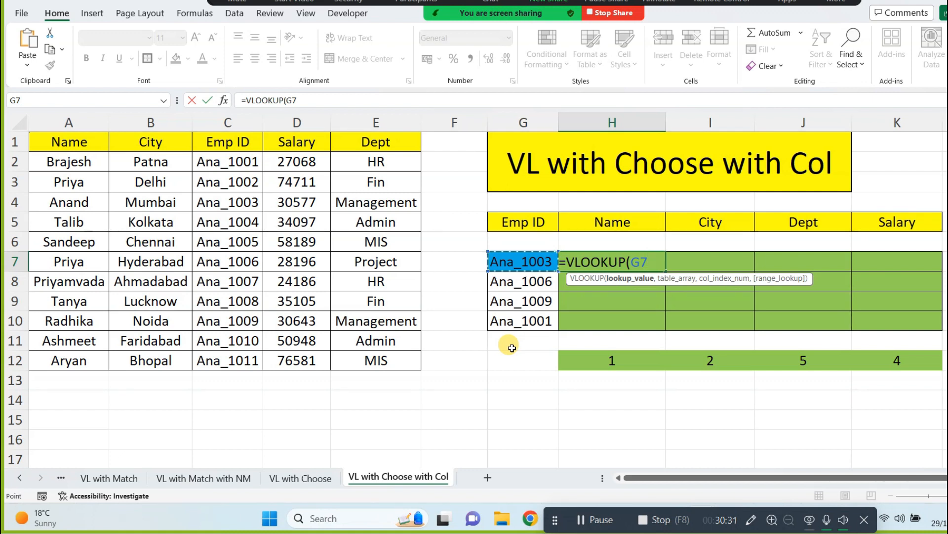
key(F4)
key(F4)
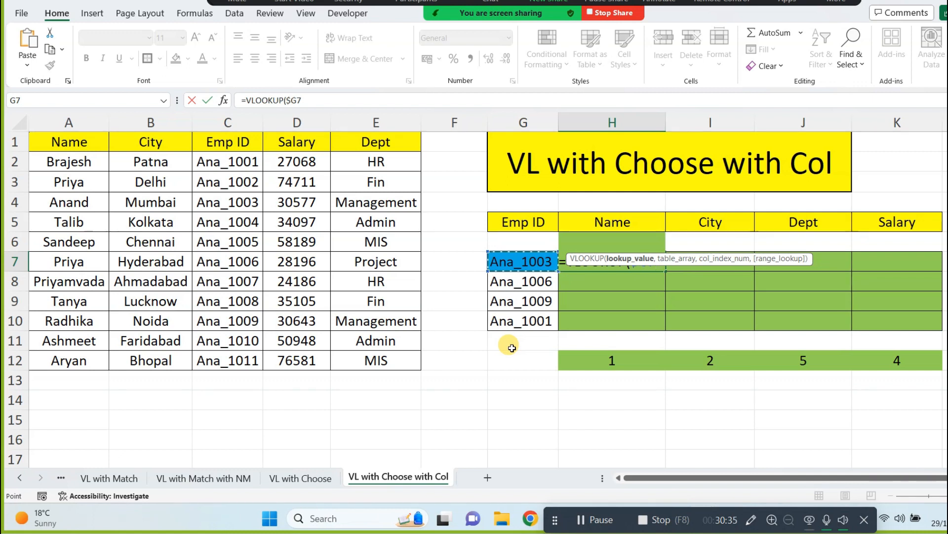
key(F4)
text(,)
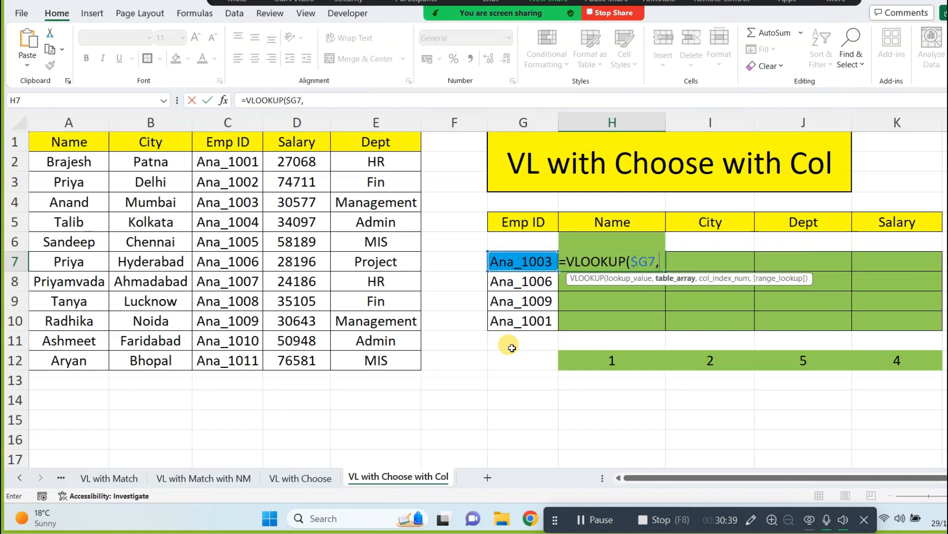
text(Choose()
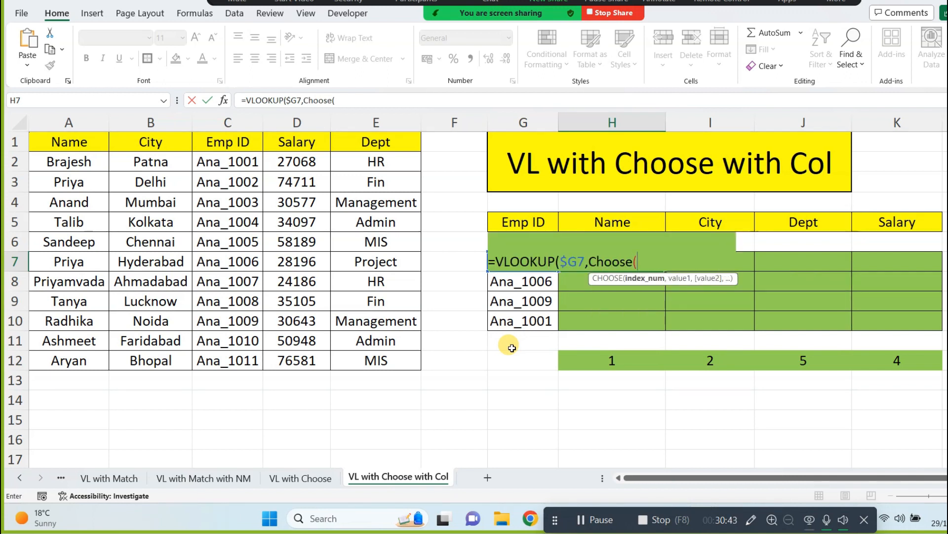
text({1,2,3,4,5},)
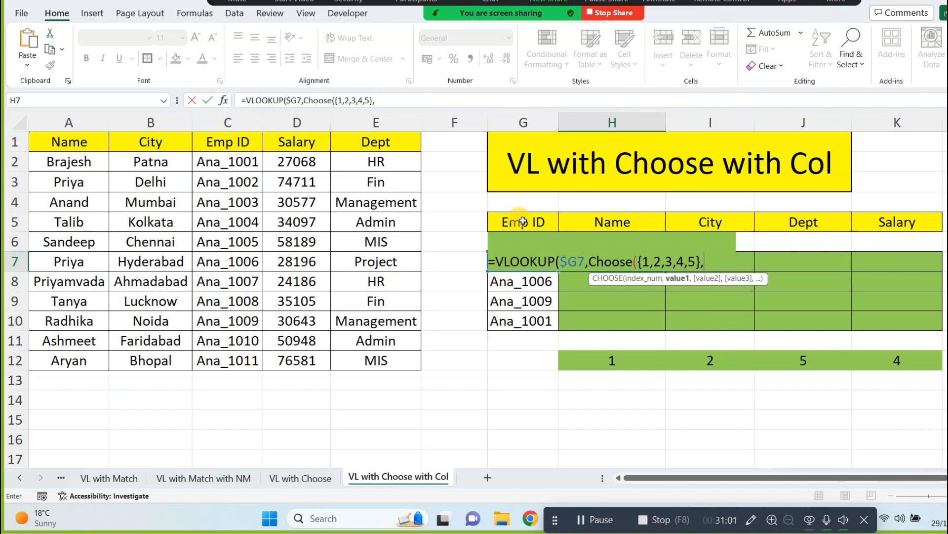
Add absolute ranges $C$1:$C$12, $A$1:$A$12 and $B$1:$B$12 to the CHOOSE arguments
drag(230, 142, 255, 366)
key(F4)
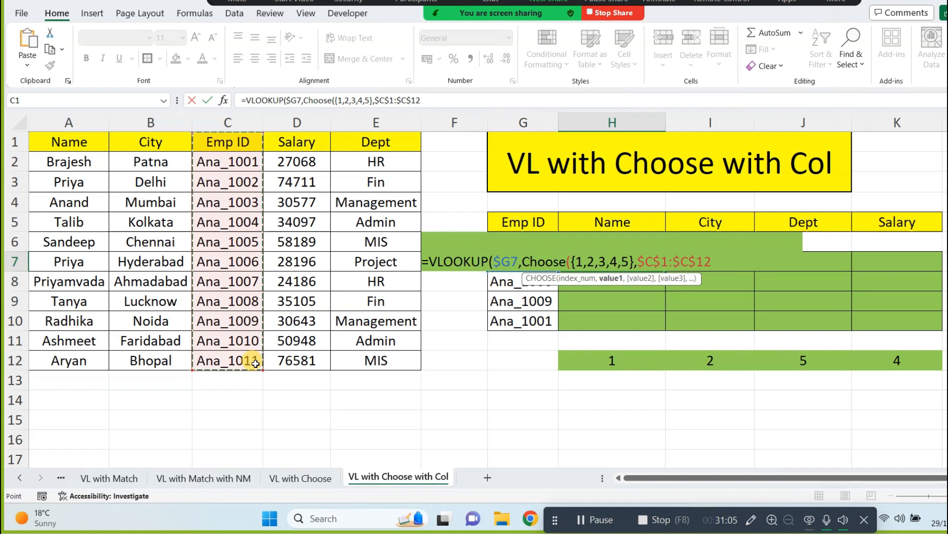
text(,)
drag(91, 146, 94, 371)
key(F4)
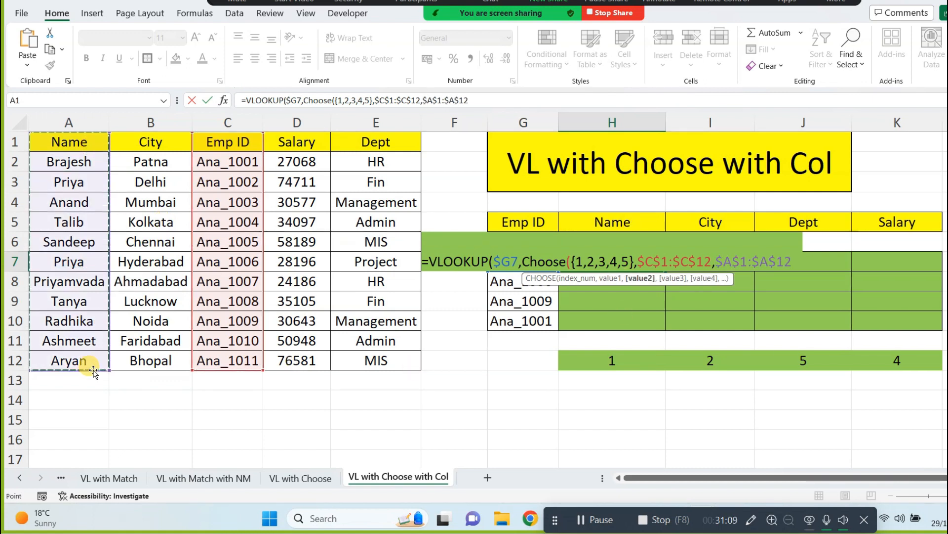
text(,)
drag(151, 142, 152, 359)
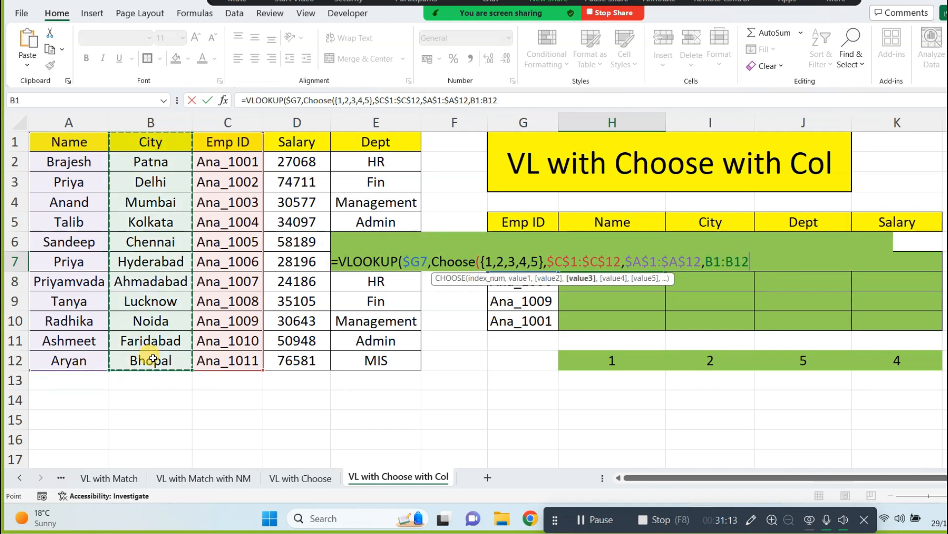
key(F4)
text(,)
Add $E$1:$E$12 and $D$1:$D$12, close CHOOSE, and finish the formula with ,2,0)
drag(362, 144, 366, 353)
key(F4)
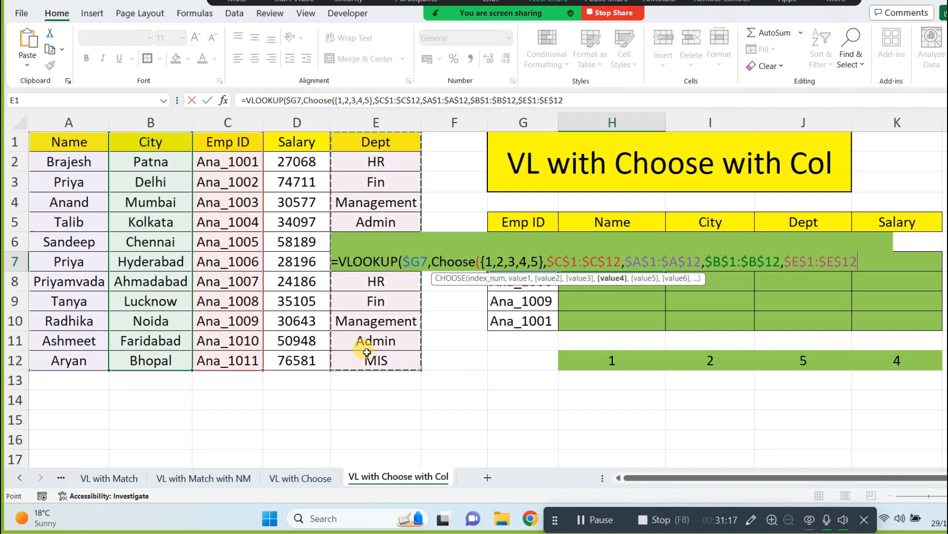
text(,)
drag(291, 143, 306, 360)
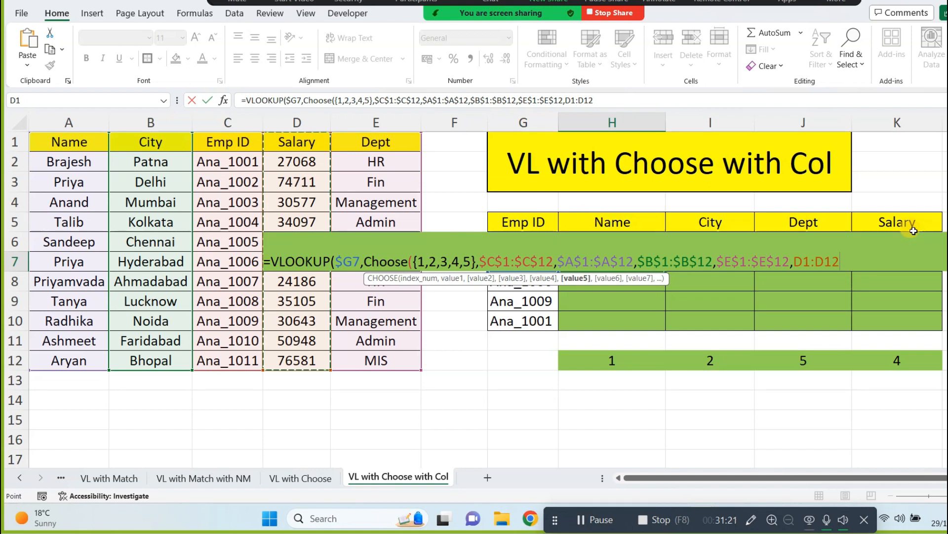
key(F4)
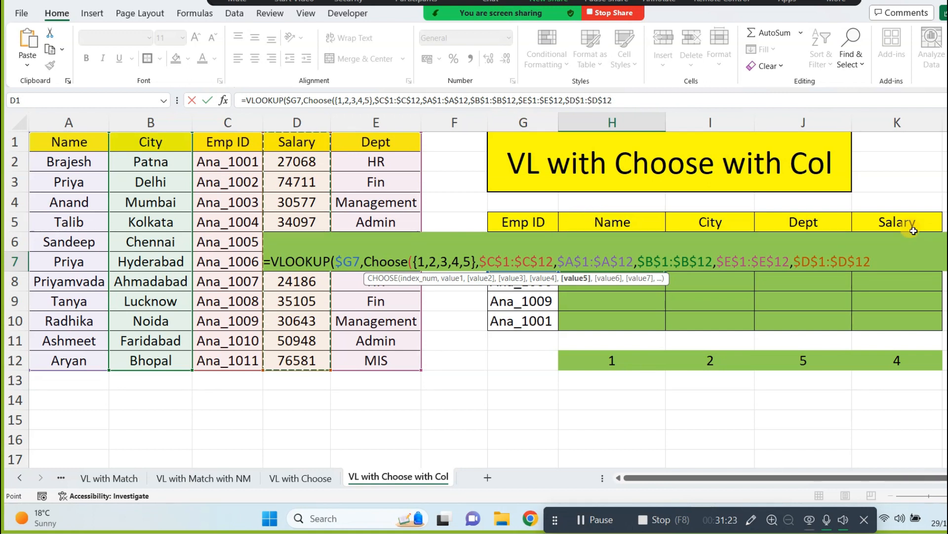
text())
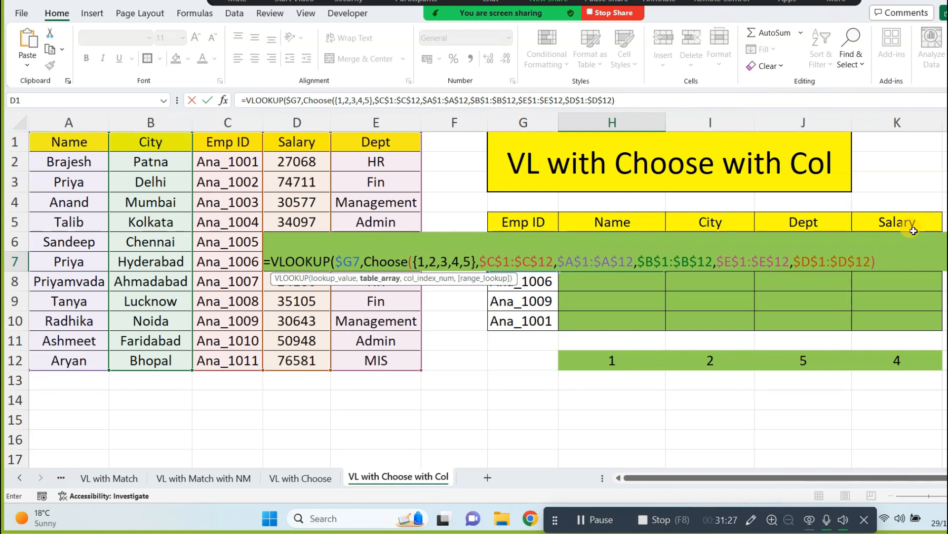
text(,)
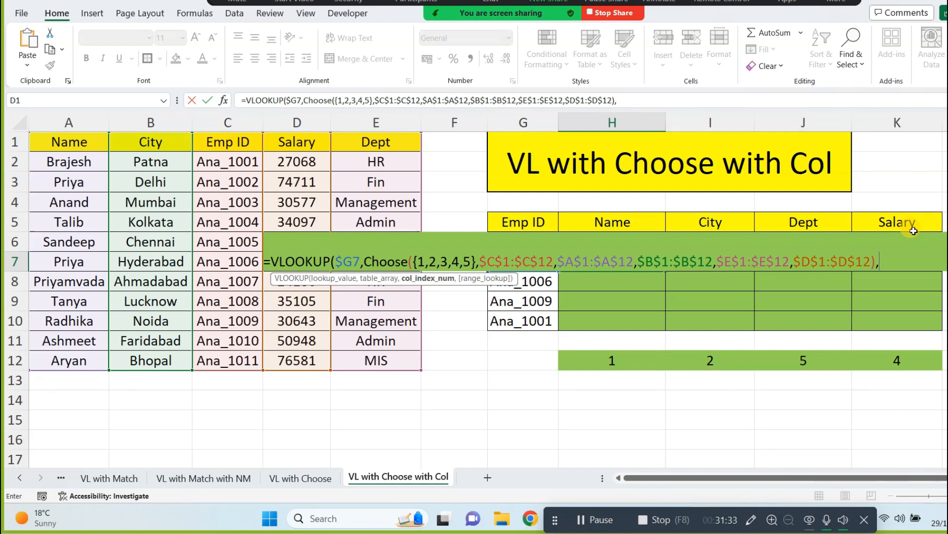
text(2,0))
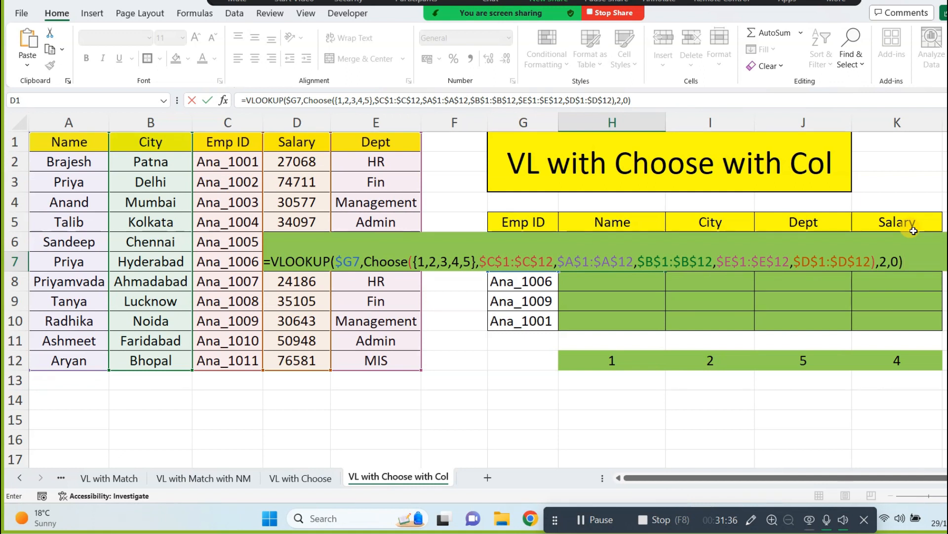
Commit H7's formula, then try column indexes 3 and 4 instead of 2
key(Return)
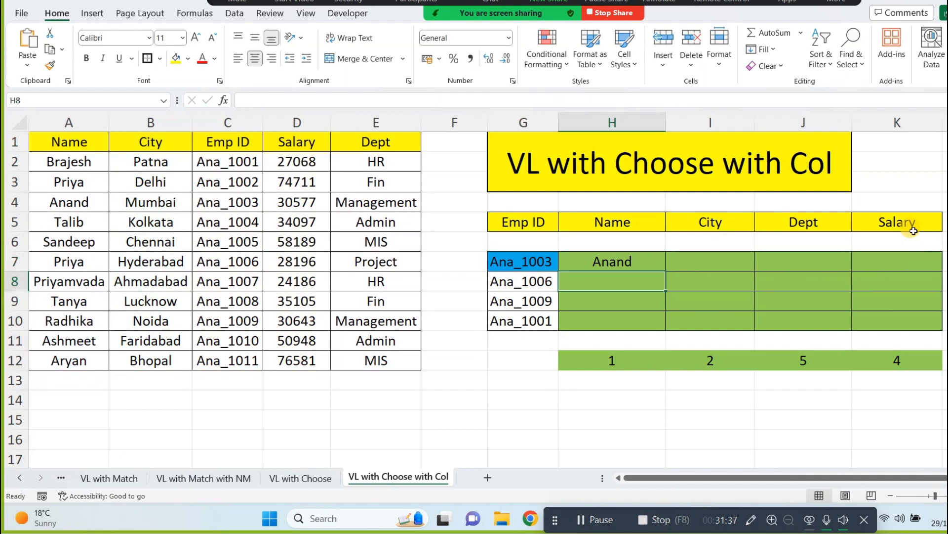
click(635, 262)
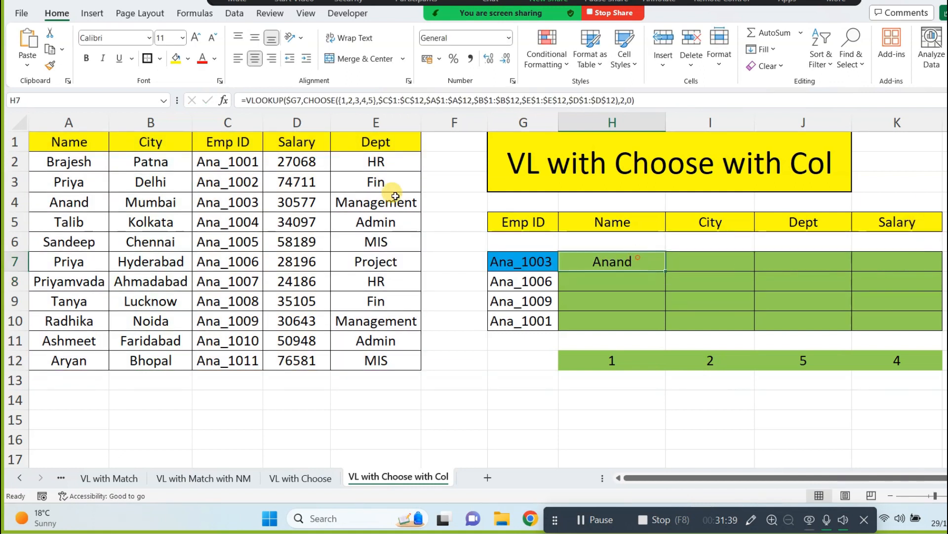
click(635, 101)
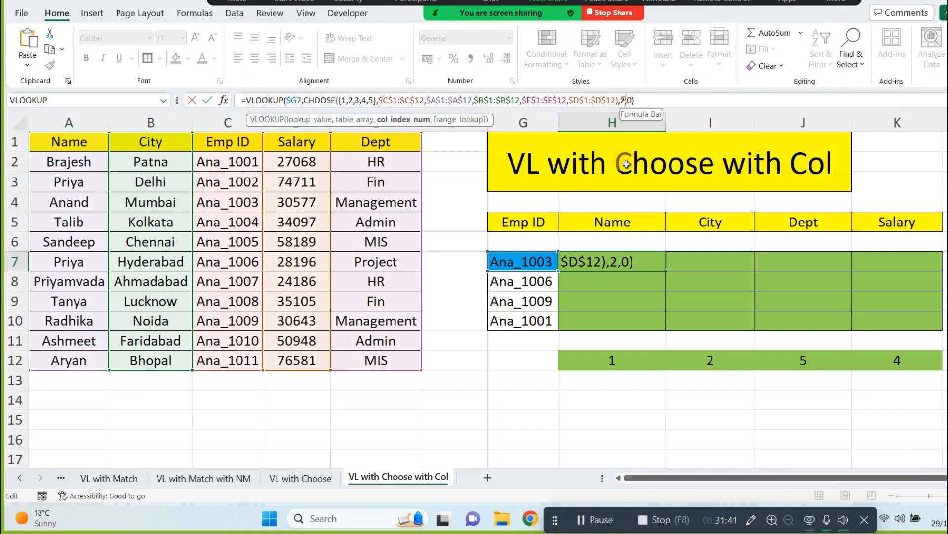
key(BackSpace)
text(3)
key(Return)
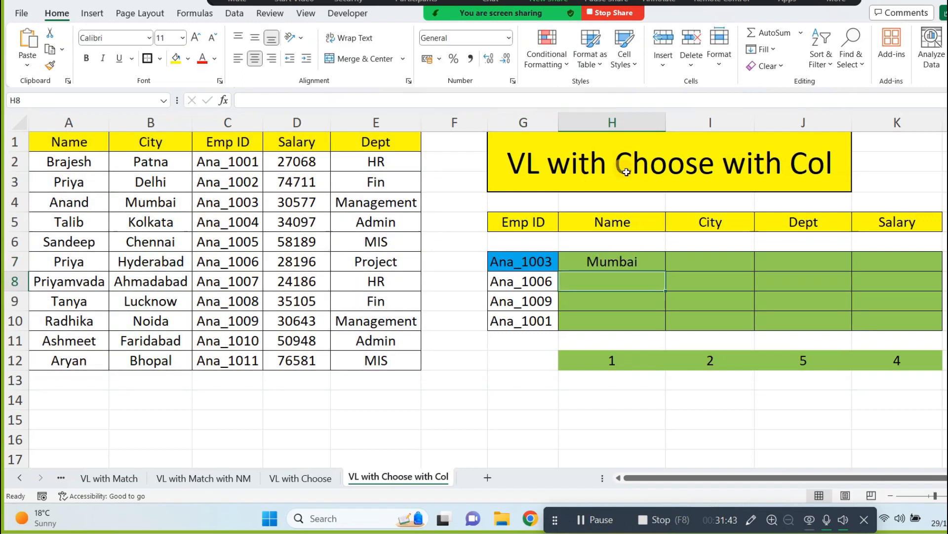
click(608, 261)
click(624, 100)
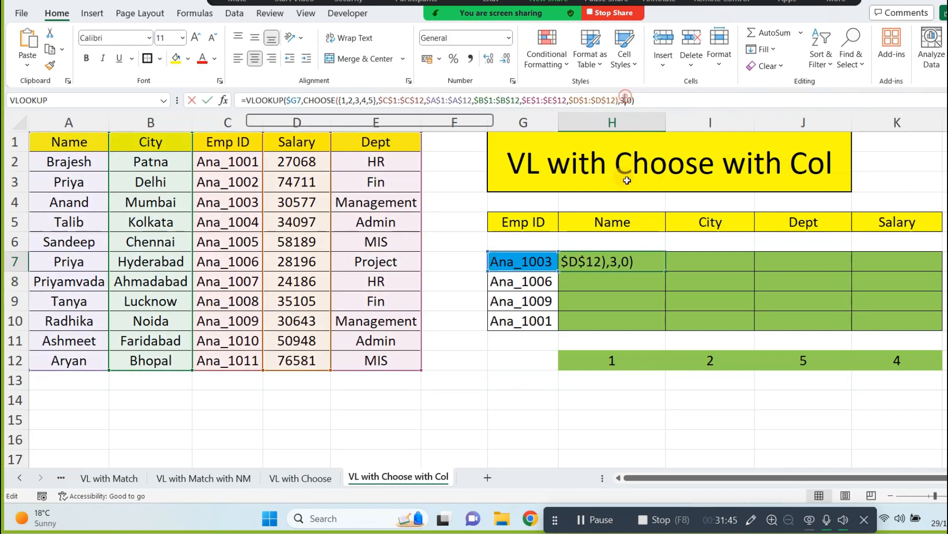
key(BackSpace)
key(Return)
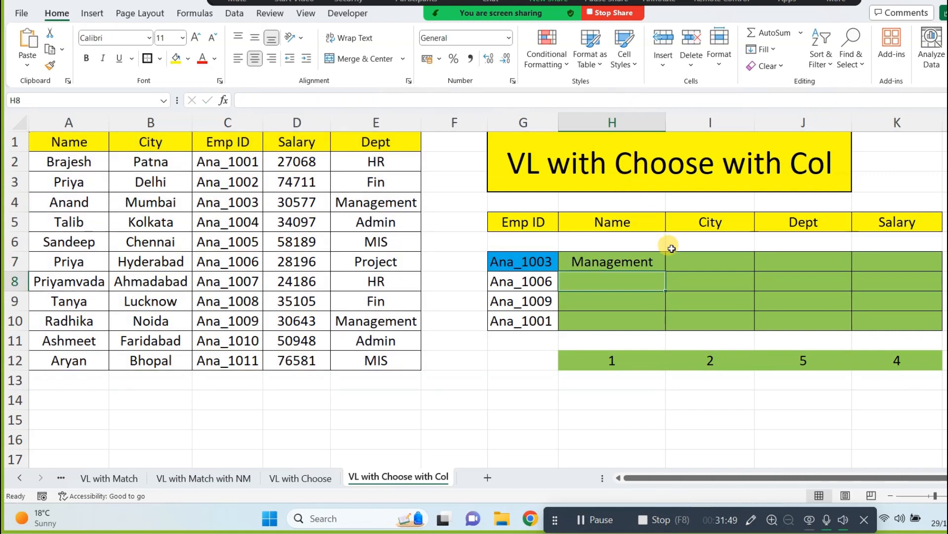
Replace H7's fixed column index with COLUMN(B1) so it returns Anand
click(639, 262)
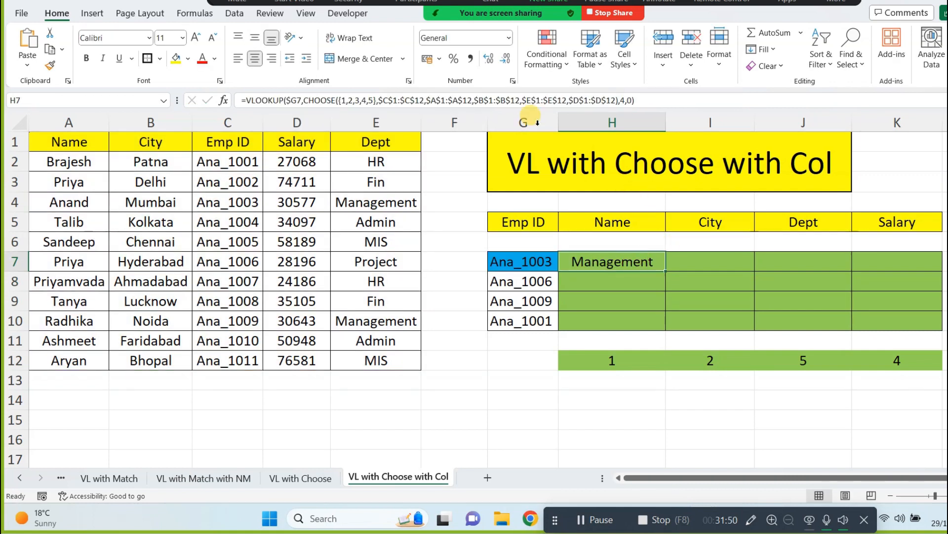
click(625, 99)
key(BackSpace)
text(Column)
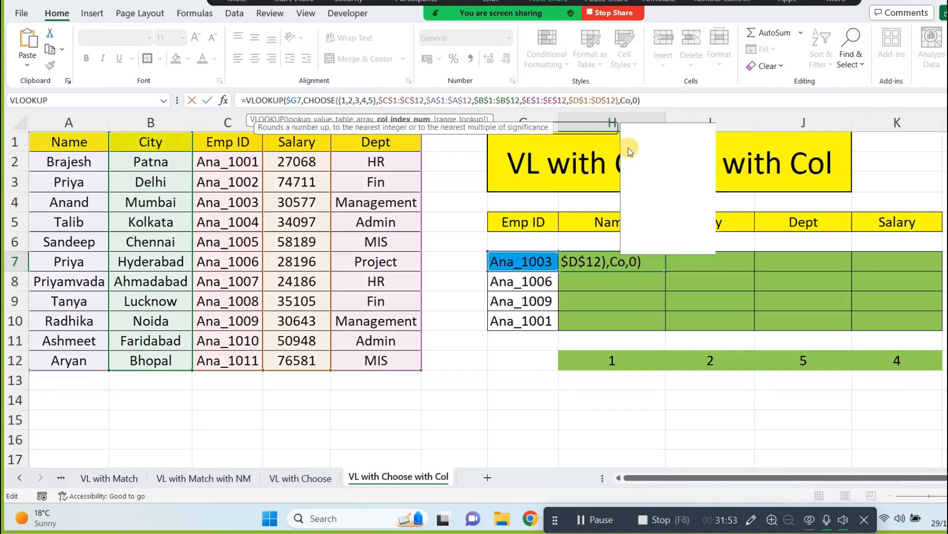
text((b1)
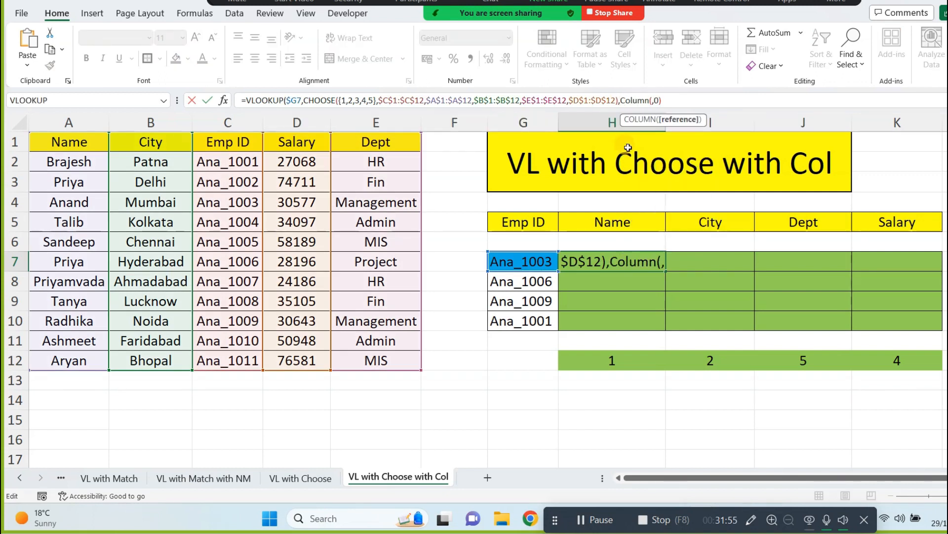
text())
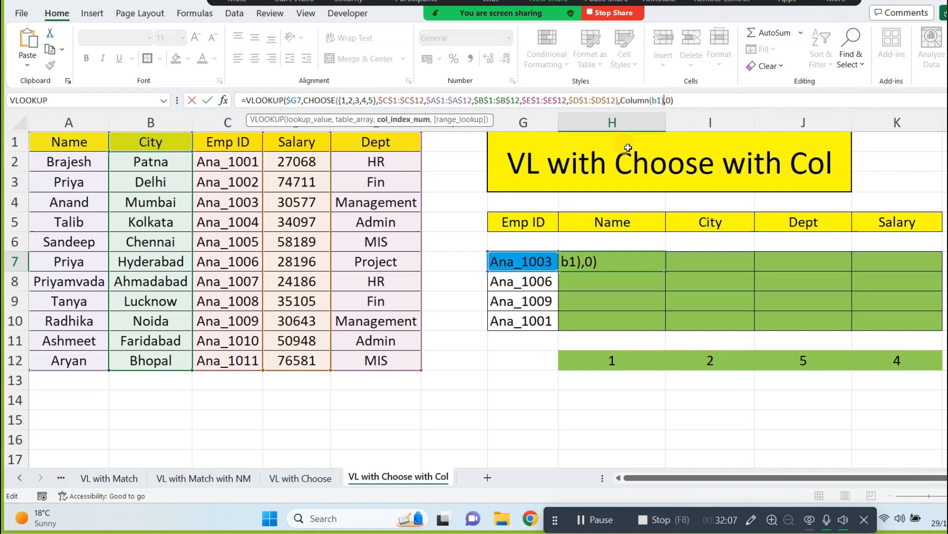
key(Return)
click(630, 257)
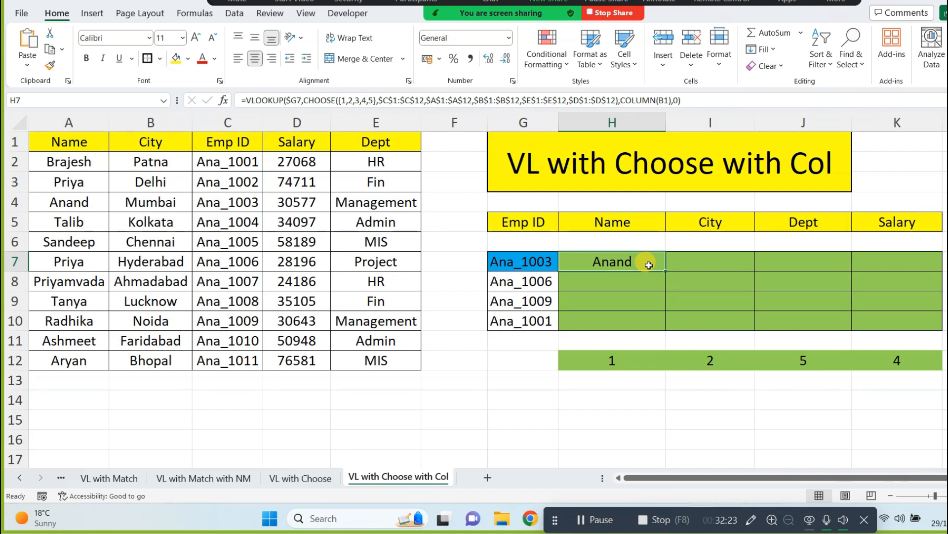
Fill H7's COLUMN-based formula across H7:K10, returning e.g. Priya, Hyderabad, Project, 28196
drag(666, 271, 939, 327)
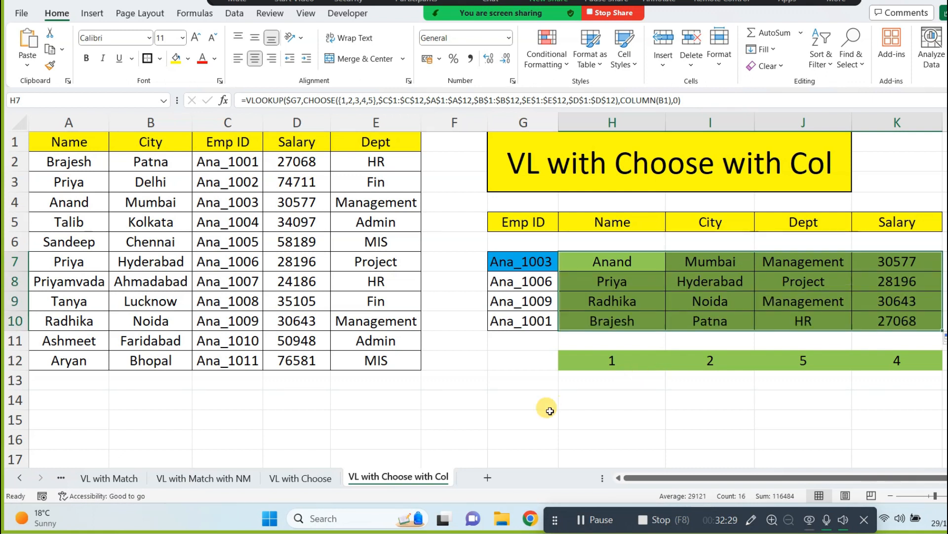
click(513, 416)
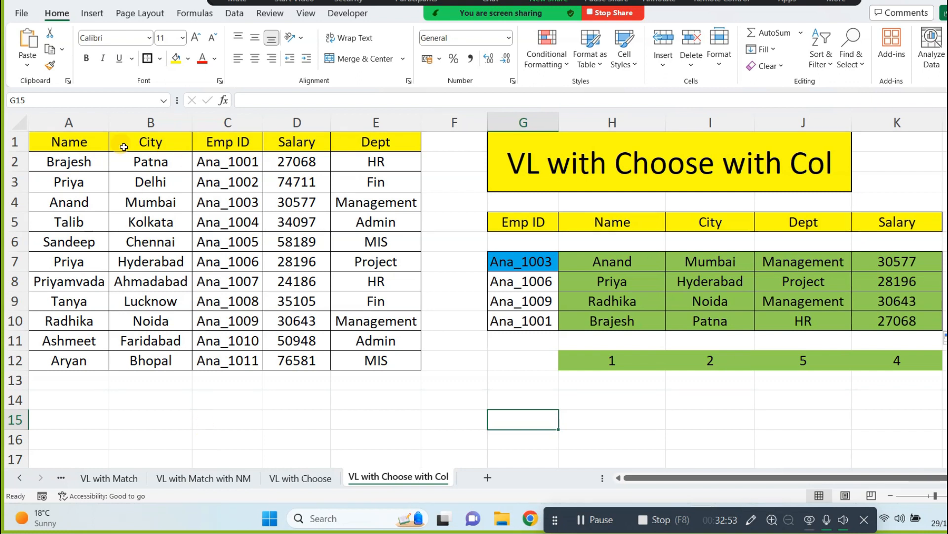
click(647, 261)
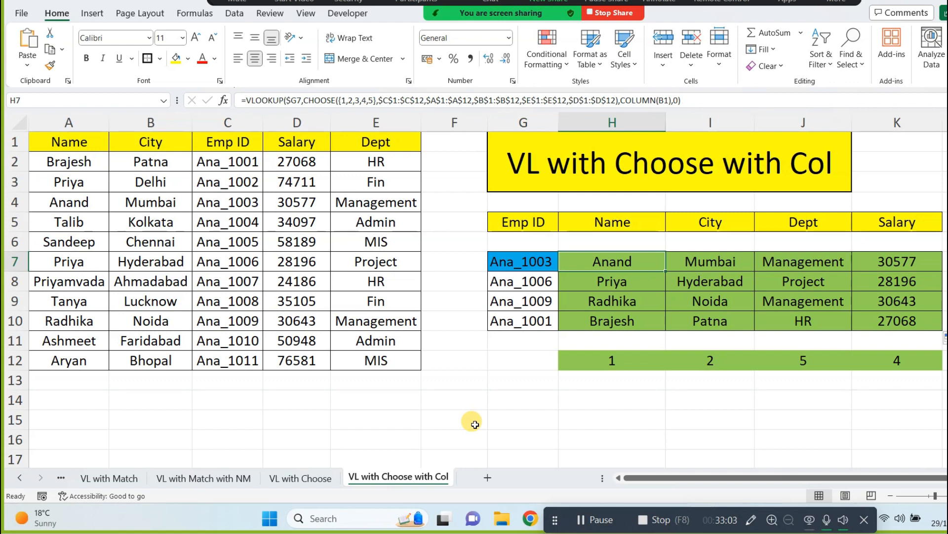
click(528, 435)
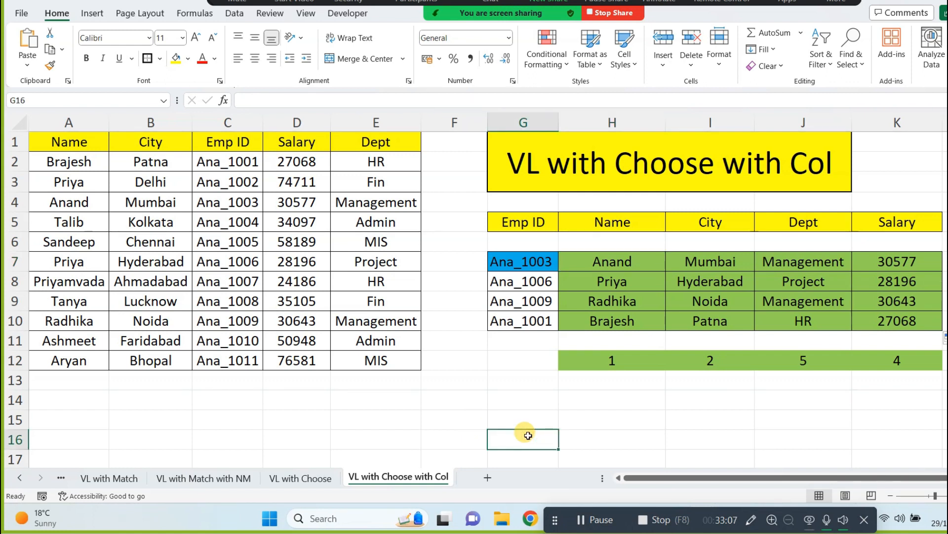
click(18, 121)
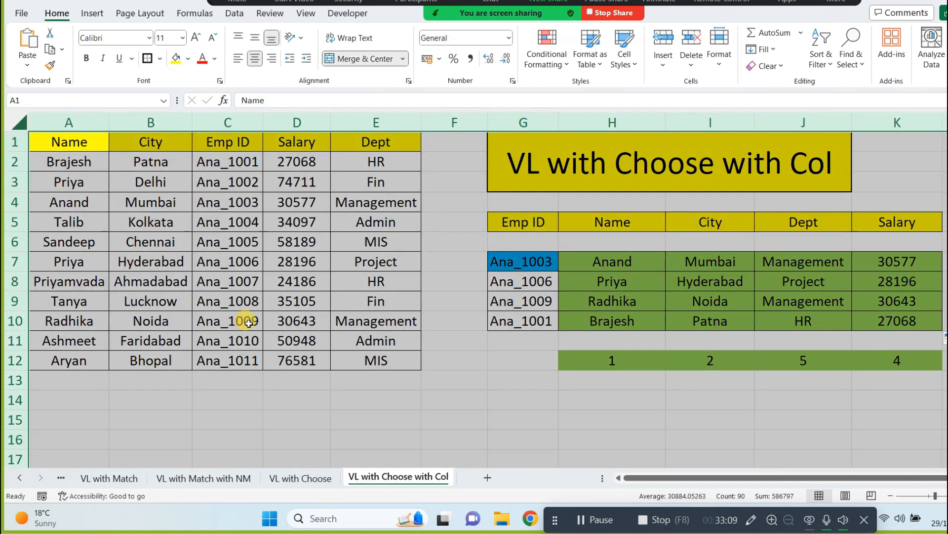
Paste a full copy of the sheet into a new Sheet7
key(ctrl+c)
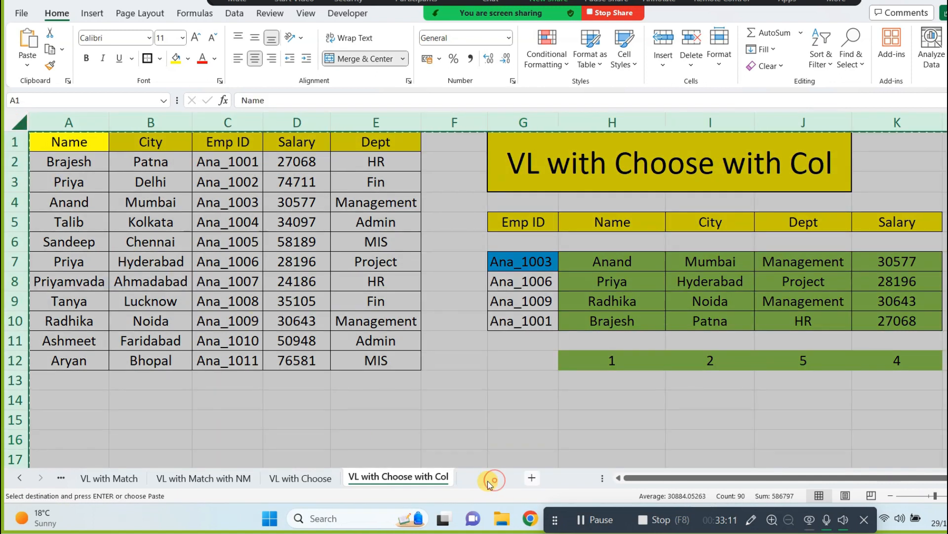
click(487, 477)
key(ctrl+v)
scroll(365, 375, up, 2)
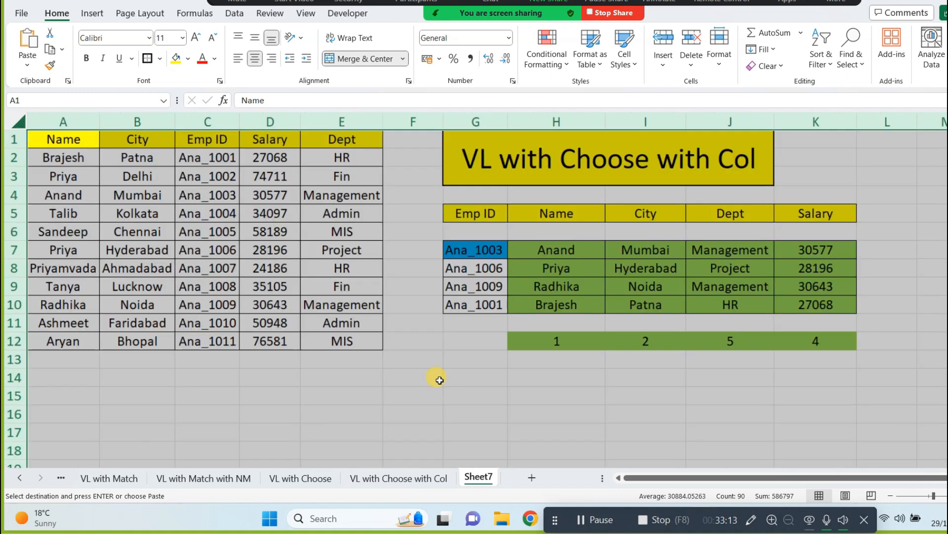
click(463, 392)
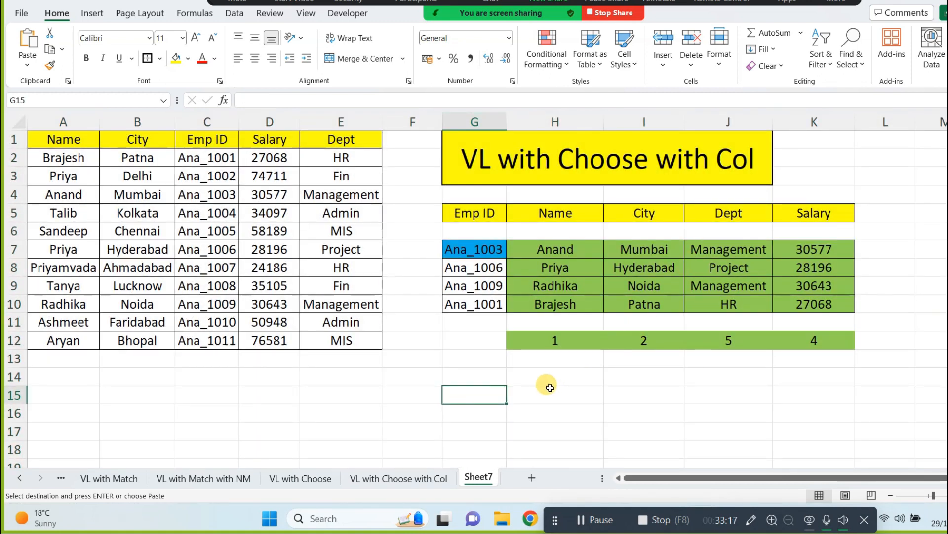
click(532, 378)
Rename the C1 header from 'Emp ID' to 'Emp_ID'
double_click(210, 138)
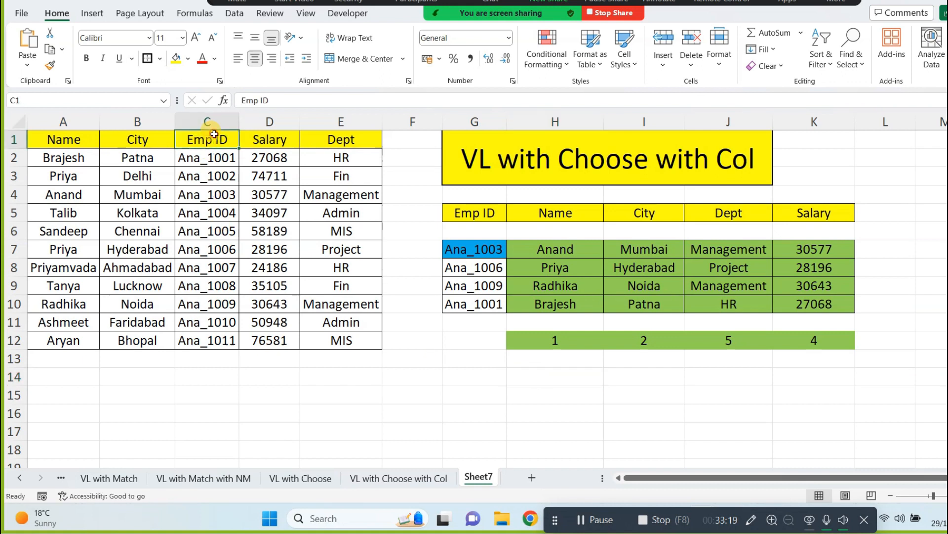
key(BackSpace)
text(_)
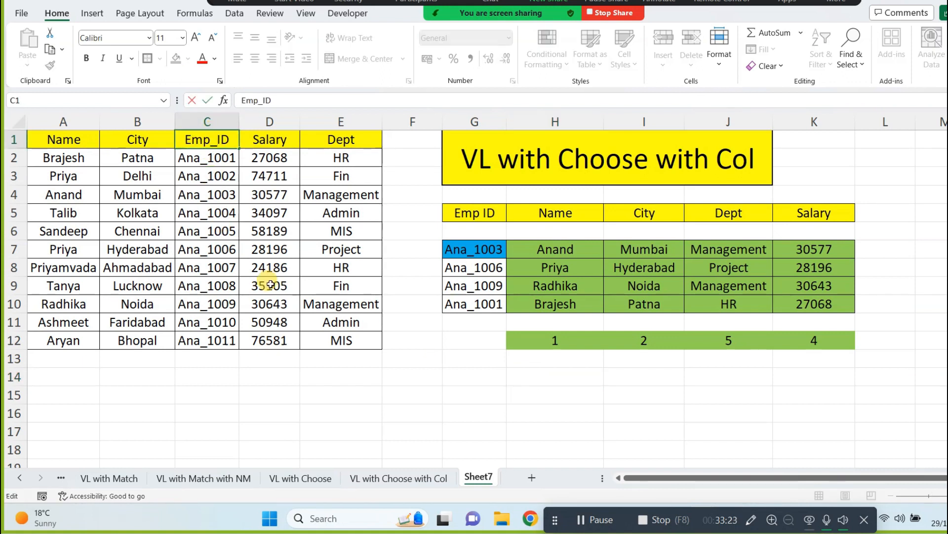
click(410, 378)
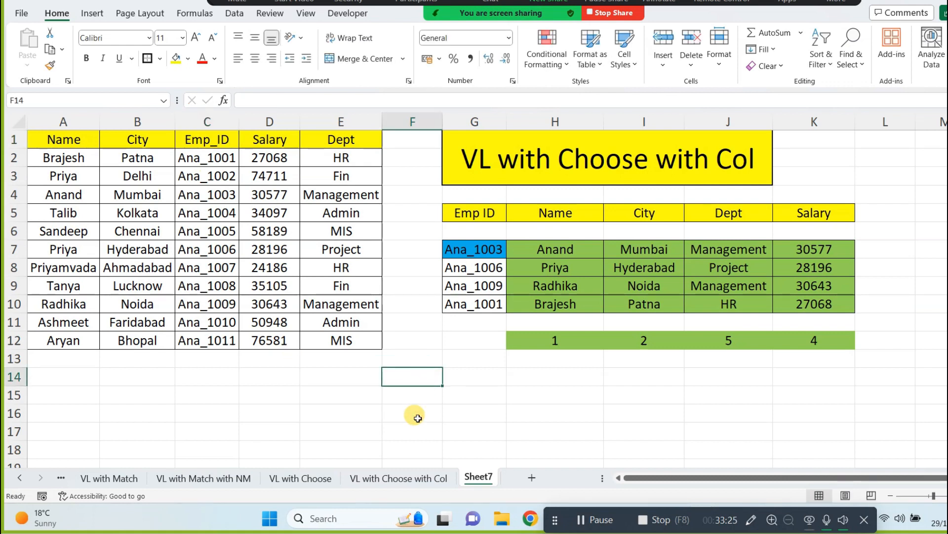
Select the source columns A1:D12 and the headers E1 through A1 one by one
drag(75, 149, 72, 337)
drag(139, 141, 144, 346)
drag(207, 139, 208, 345)
drag(278, 140, 273, 341)
click(337, 138)
click(273, 135)
click(204, 137)
click(114, 132)
click(64, 122)
click(63, 135)
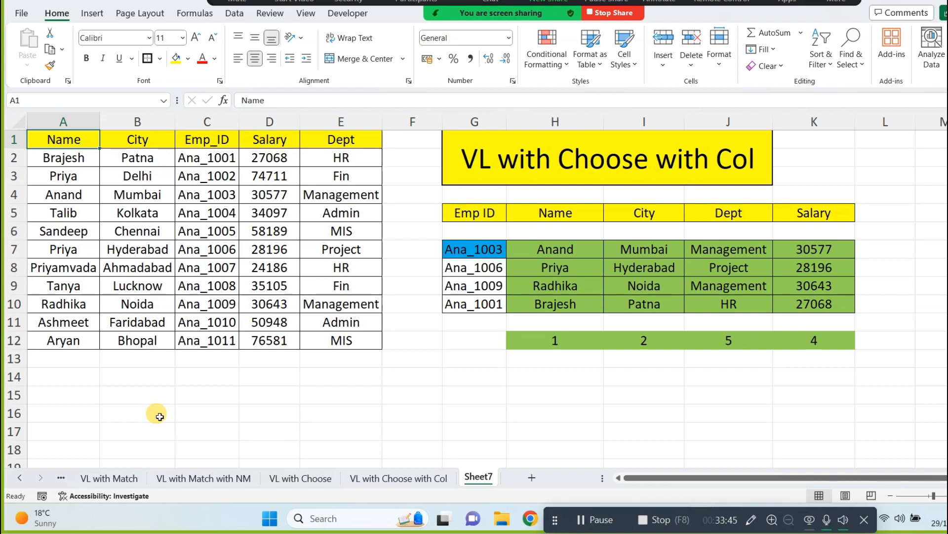
Delete the lookup formulas in H7:K10
click(573, 244)
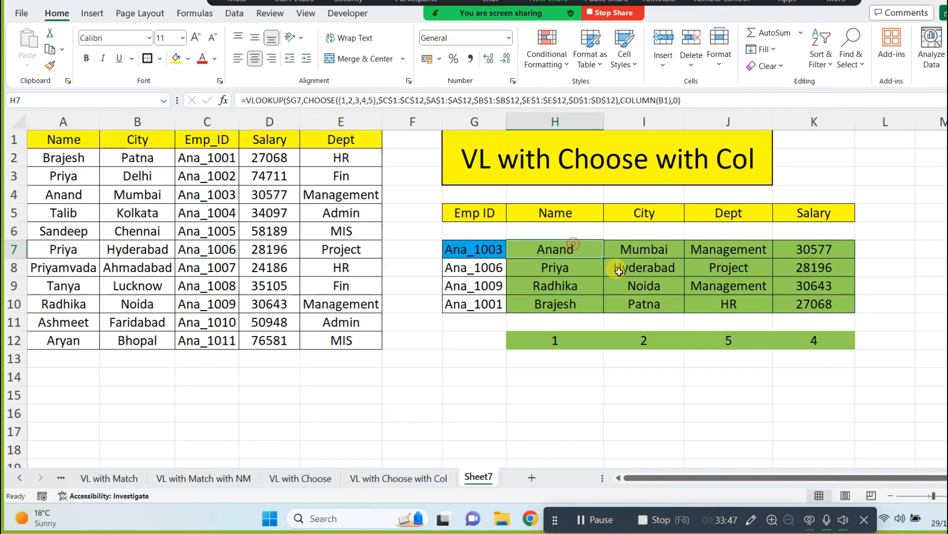
shift+click(805, 300)
key(Delete)
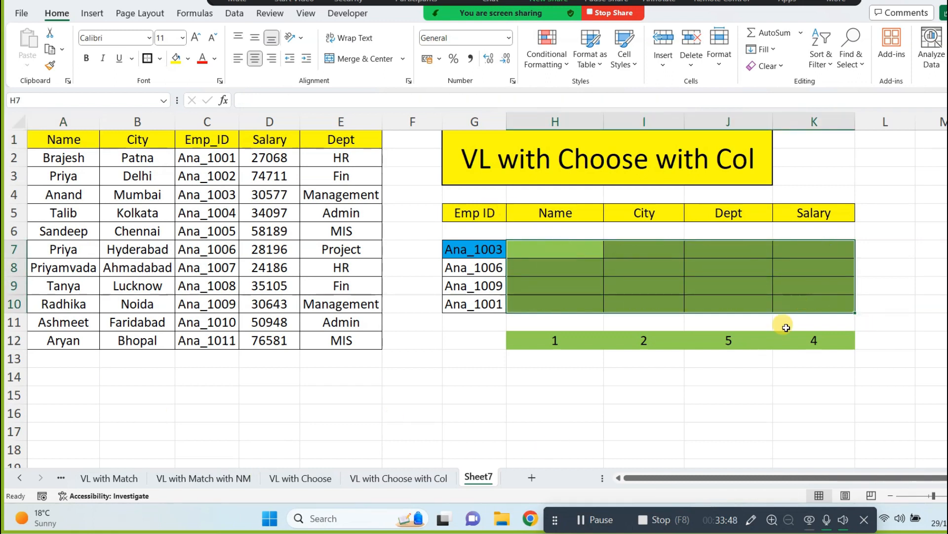
click(686, 393)
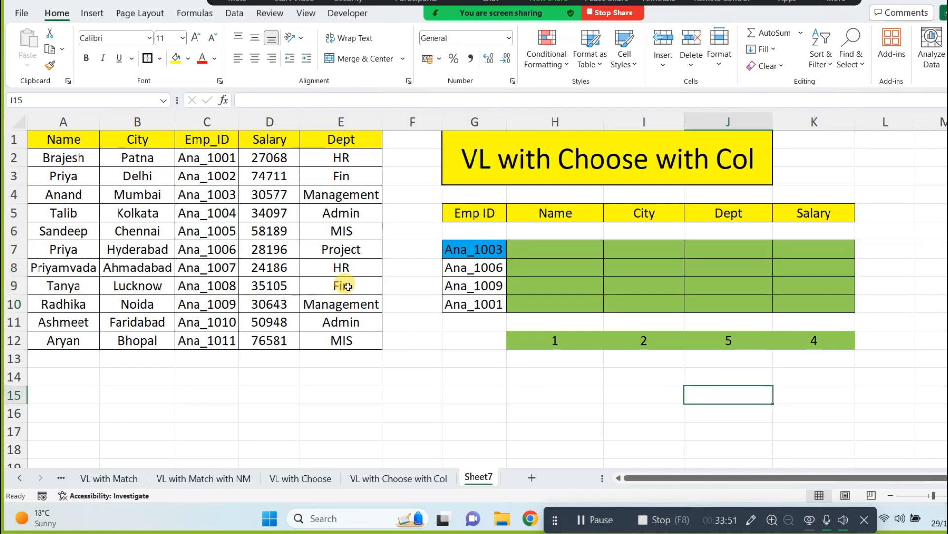
Create named ranges Name, City, Emp_ID, Salary and Dept from A1:E12's top-row headers
drag(64, 139, 362, 341)
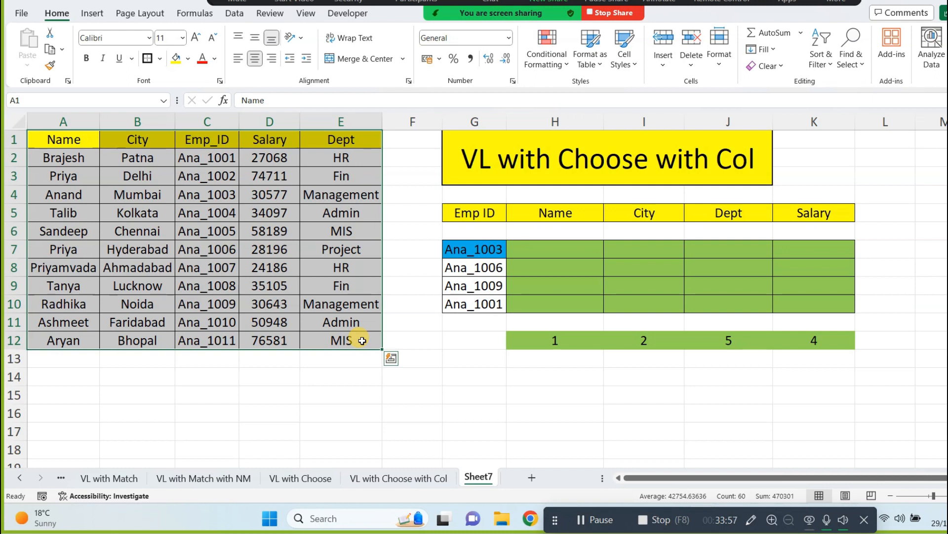
click(192, 14)
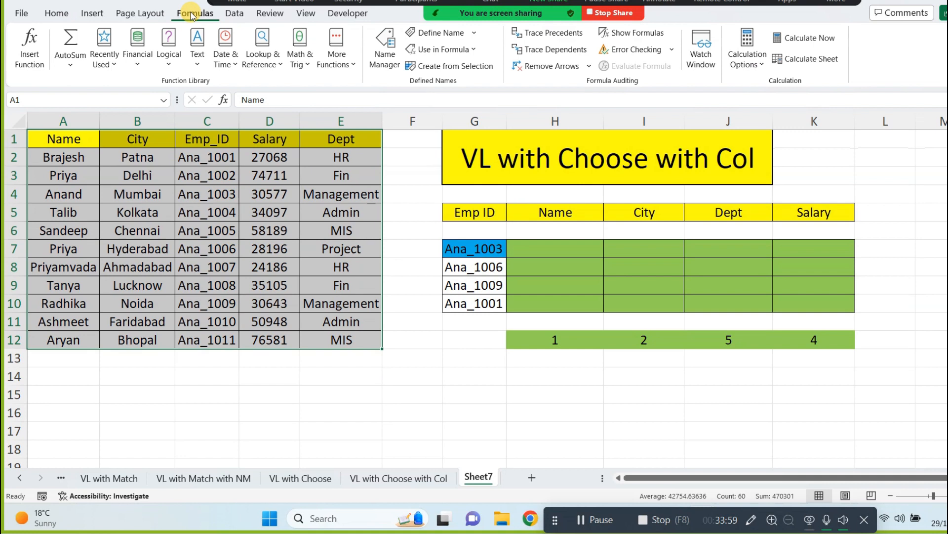
click(459, 67)
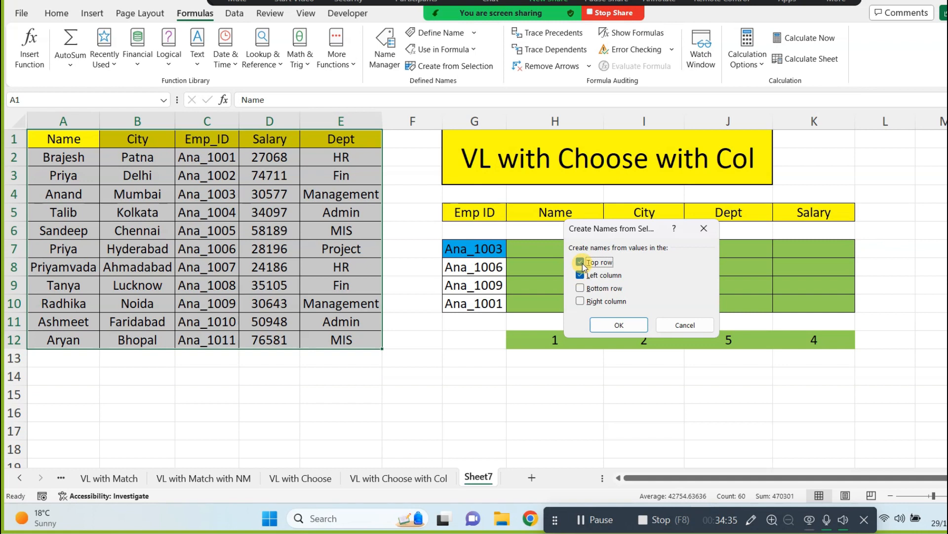
click(581, 274)
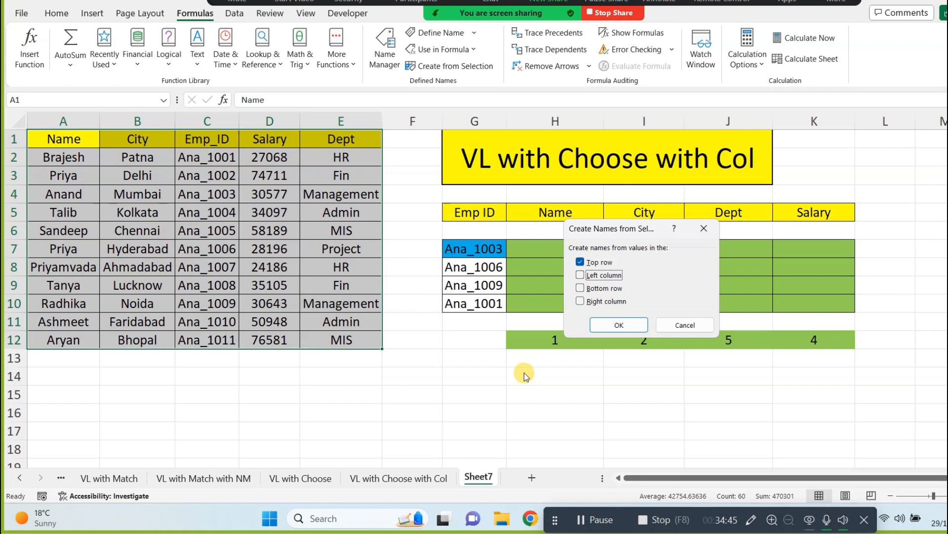
click(633, 326)
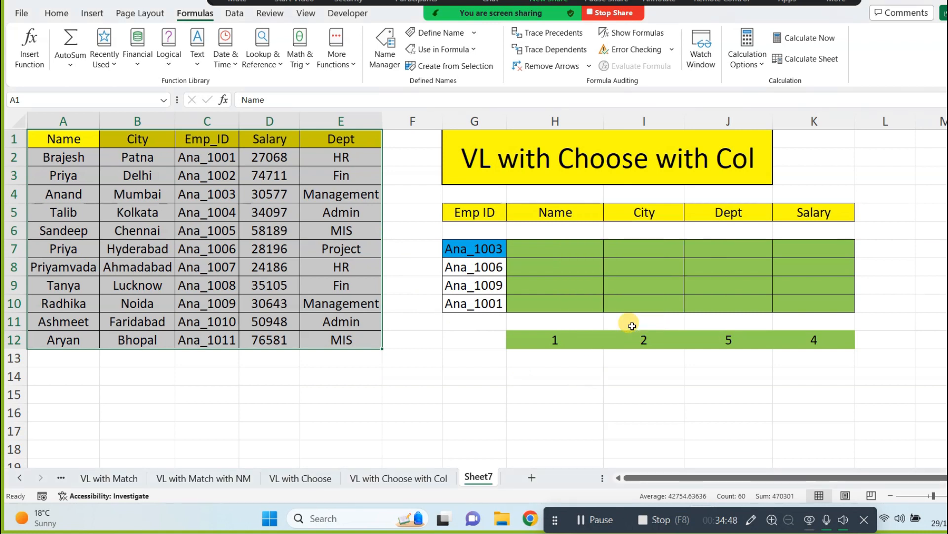
click(571, 375)
click(555, 247)
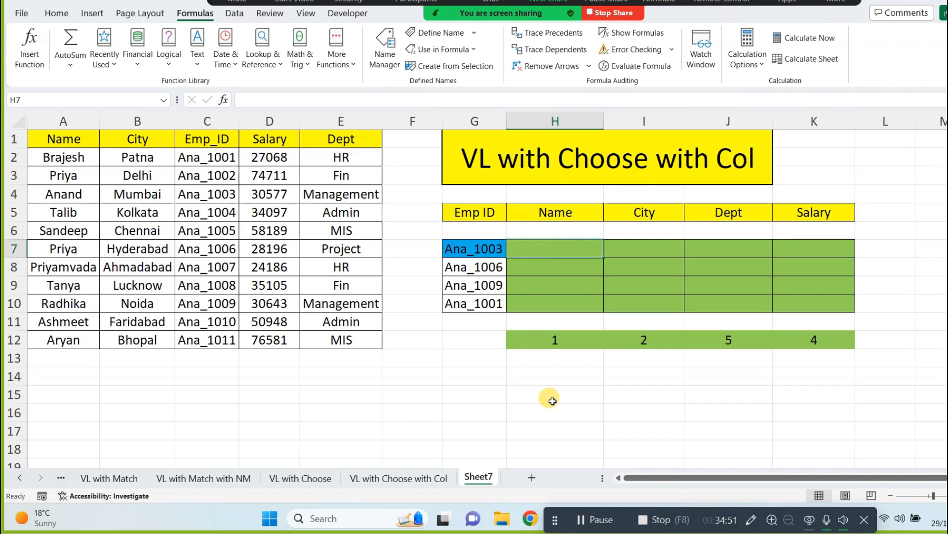
Begin H7's formula as =VLOOKUP($G7,CHOOSE({1,2,3,4,5},Emp_ID using the locked G7 lookup value
text(=vl)
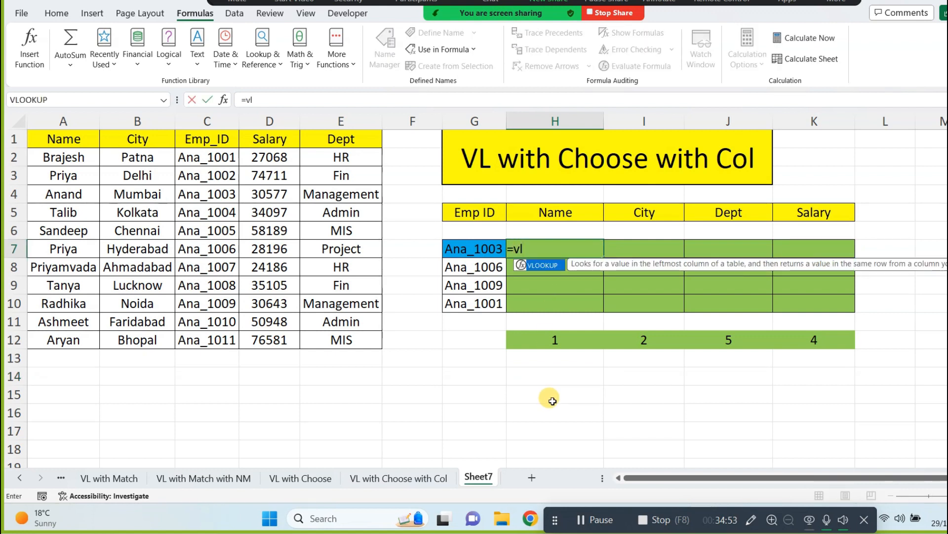
key(Tab)
click(477, 253)
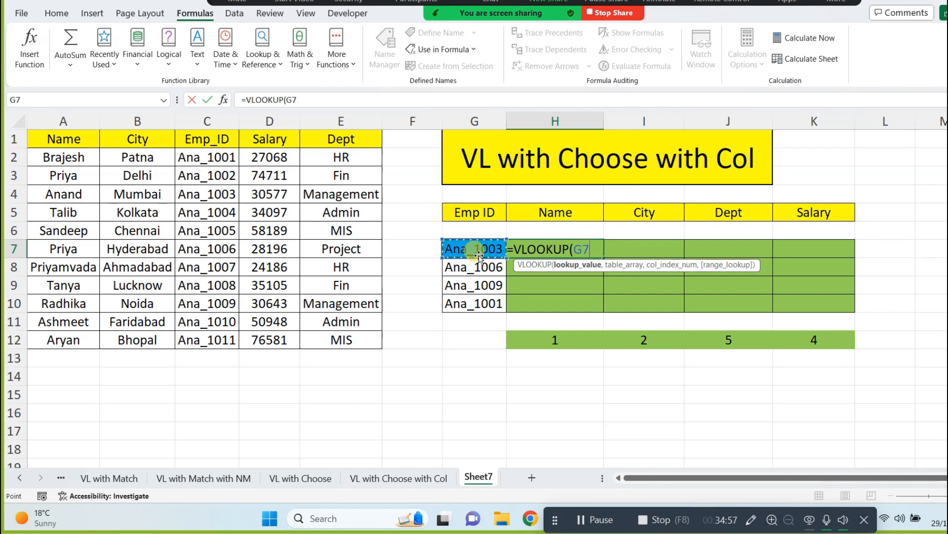
key(F4)
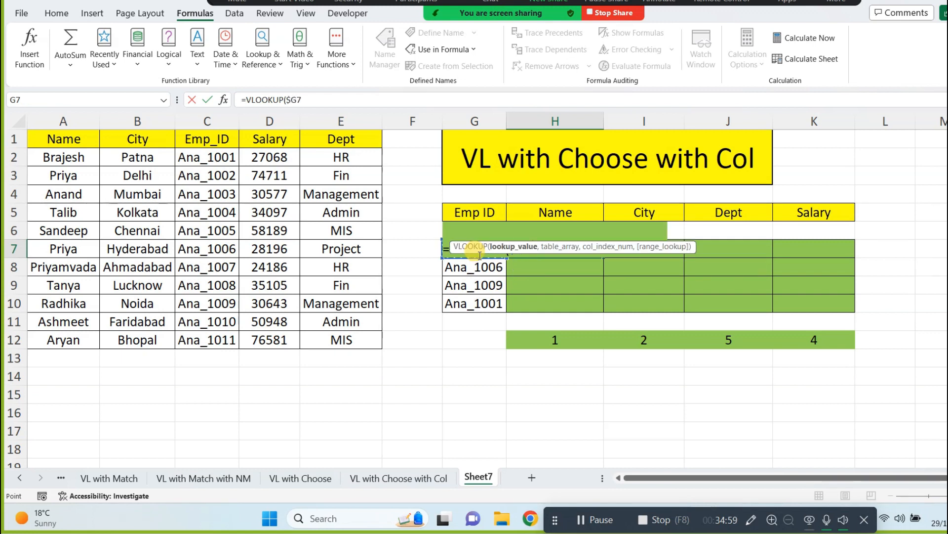
text(,)
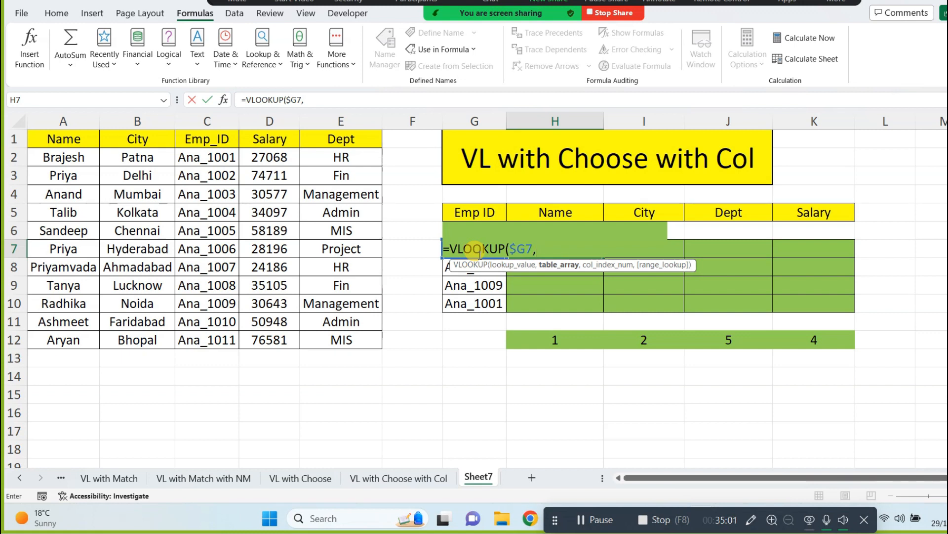
text(choo)
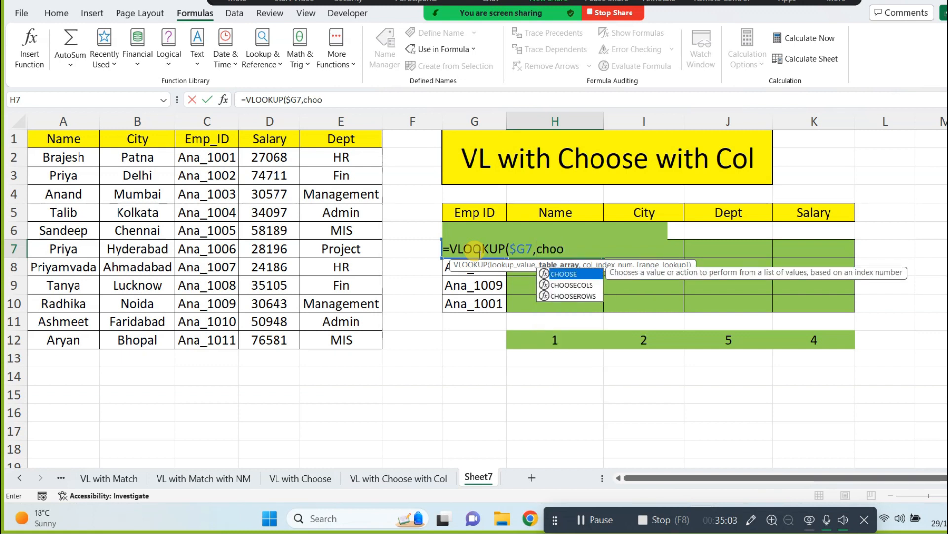
key(Tab)
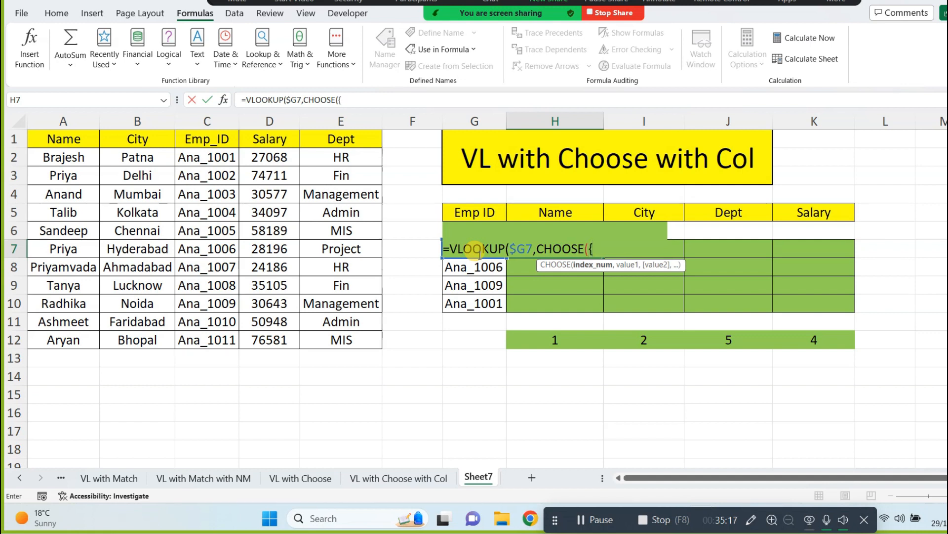
text(1,2,3,4,5},)
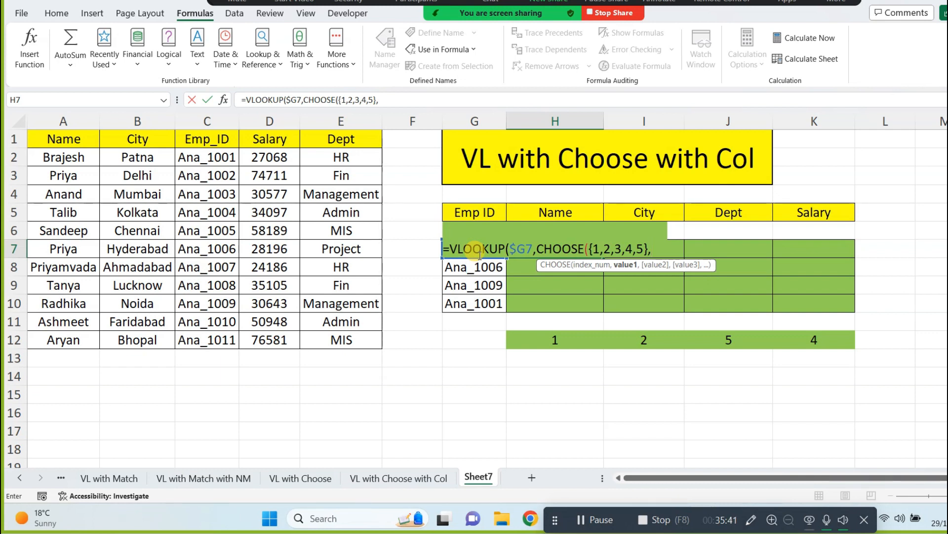
text(emp)
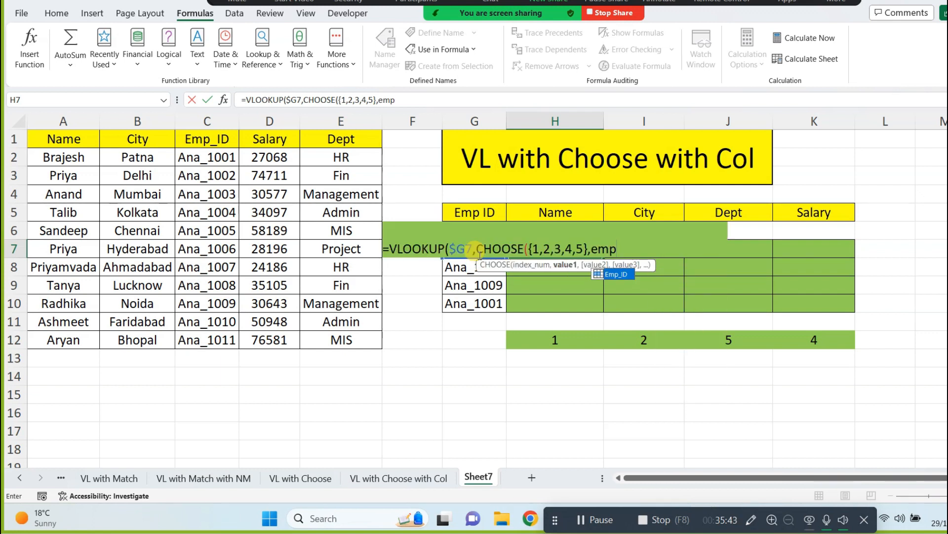
key(Tab)
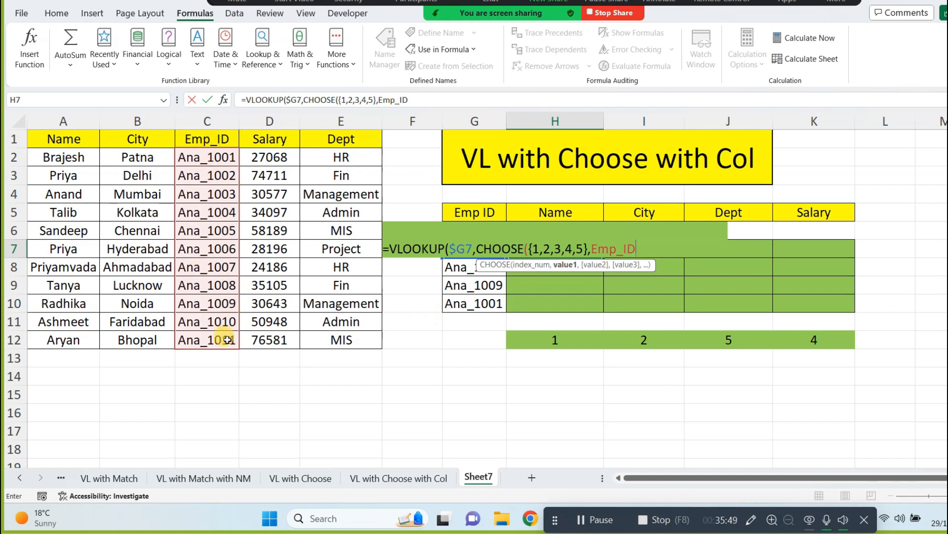
Complete it with Name, City, Dept, Salary ranges, COLUMN(B1) and exact match 0, then enter it
text(,)
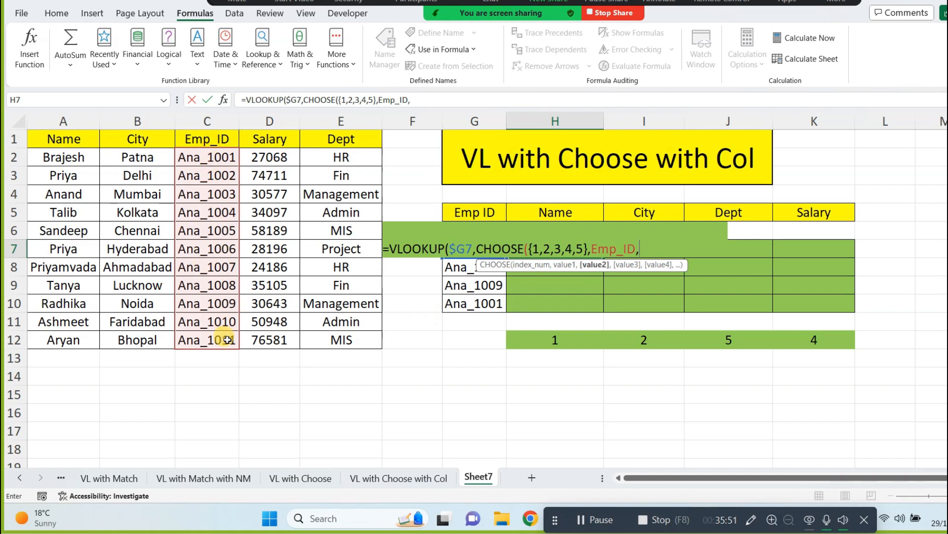
text(na)
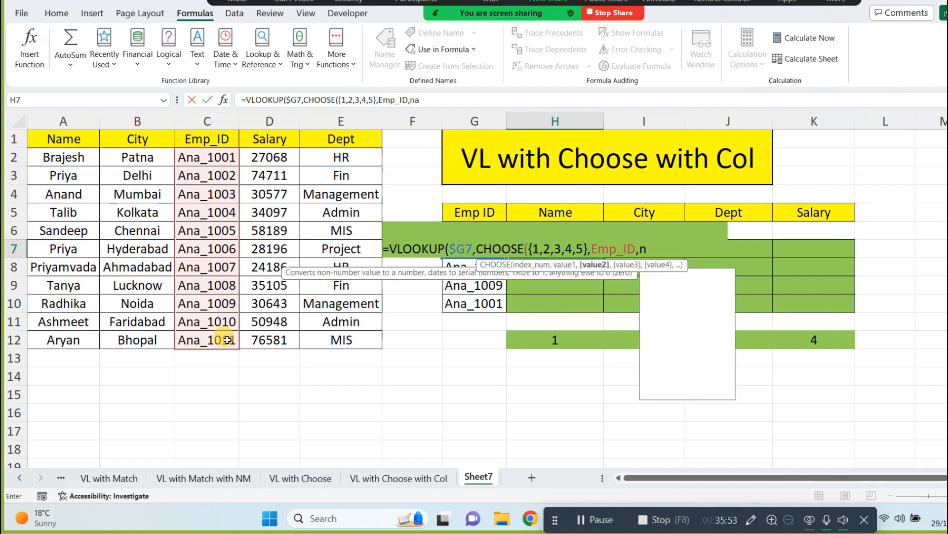
text(me,c)
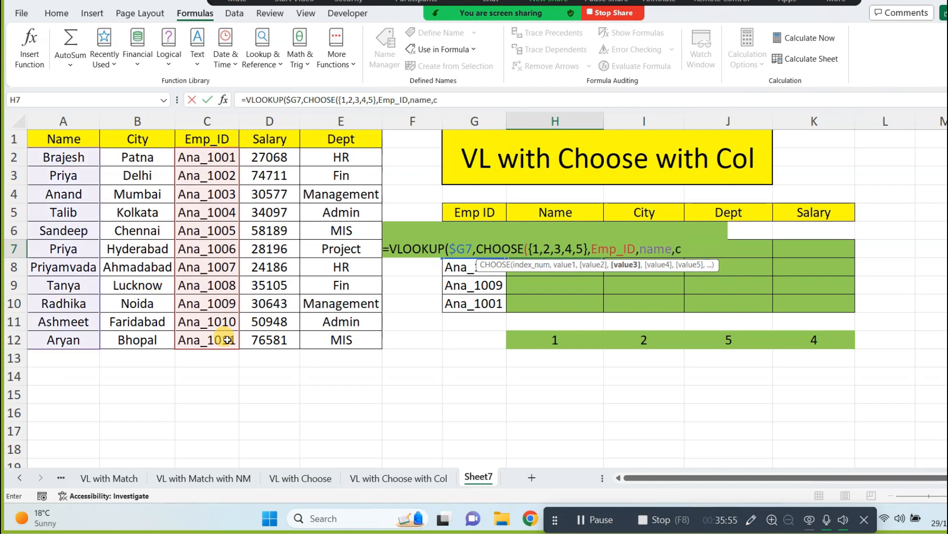
text(ity,dept)
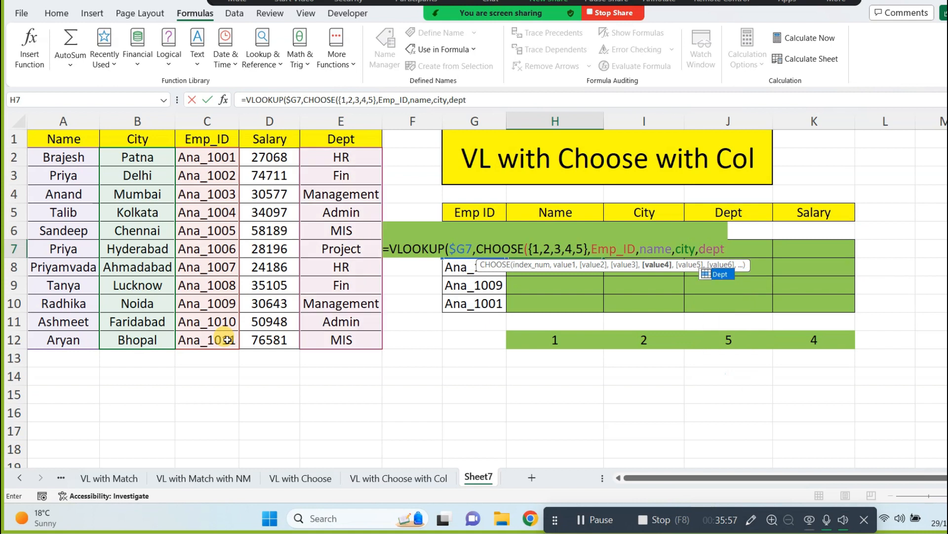
text(,s)
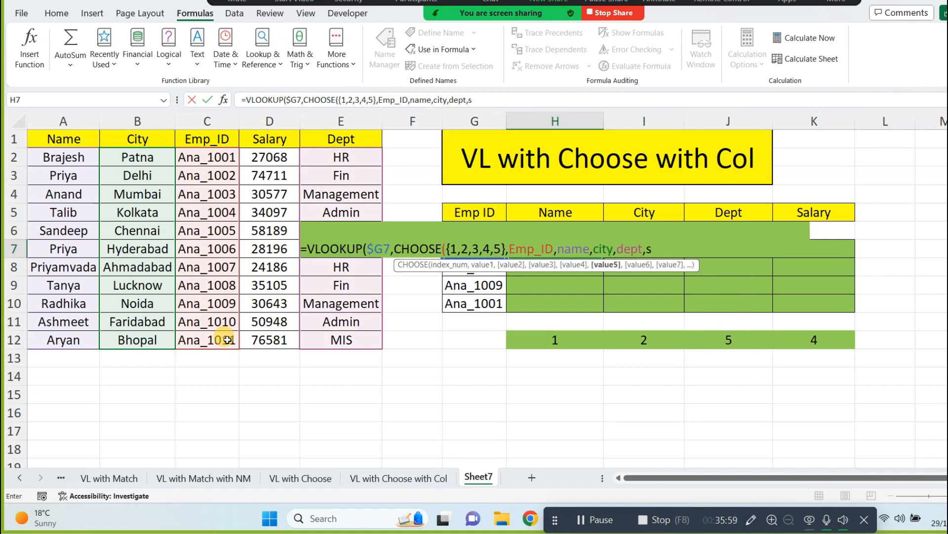
text(alary))
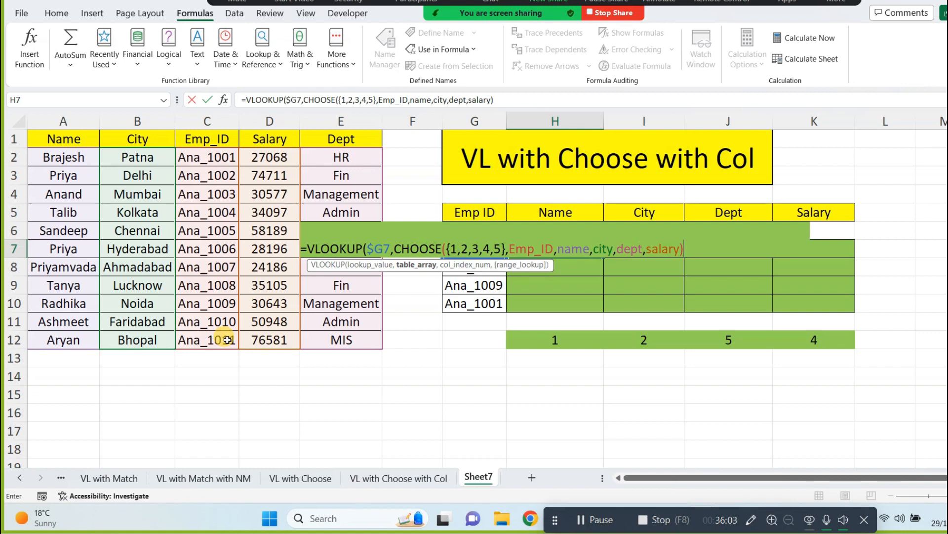
text(,)
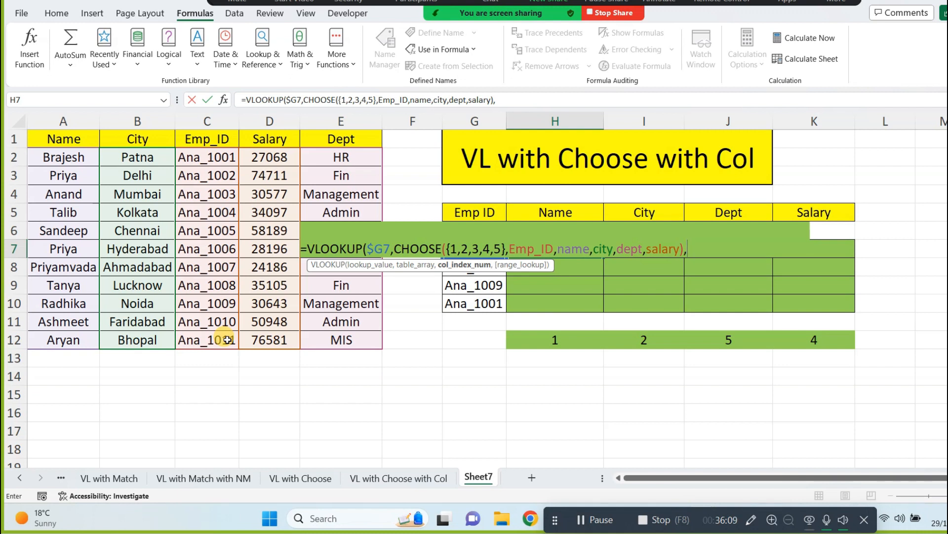
text(column()
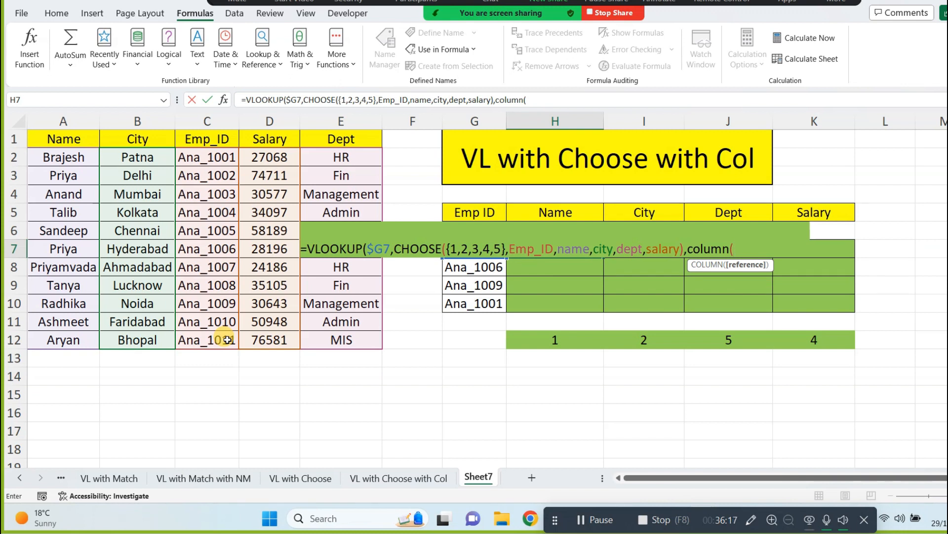
text(b1))
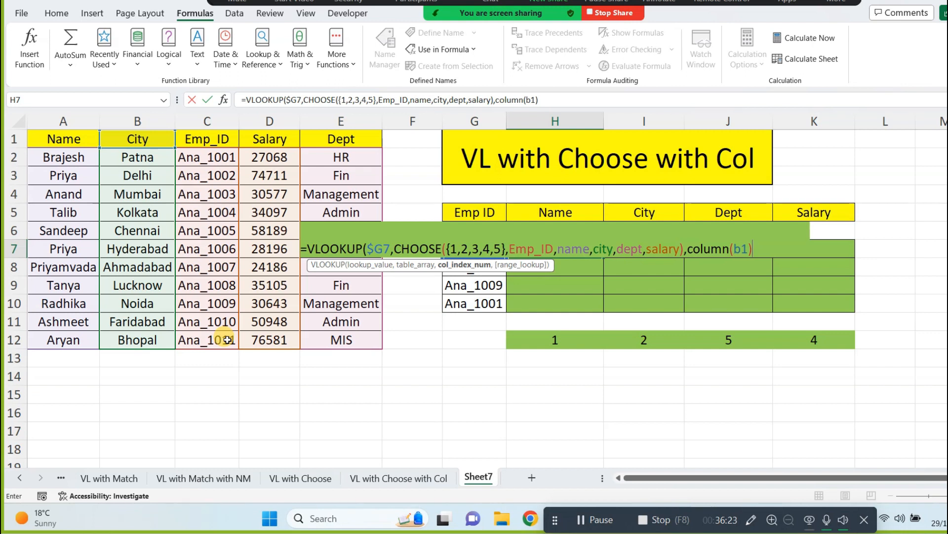
text(,0)
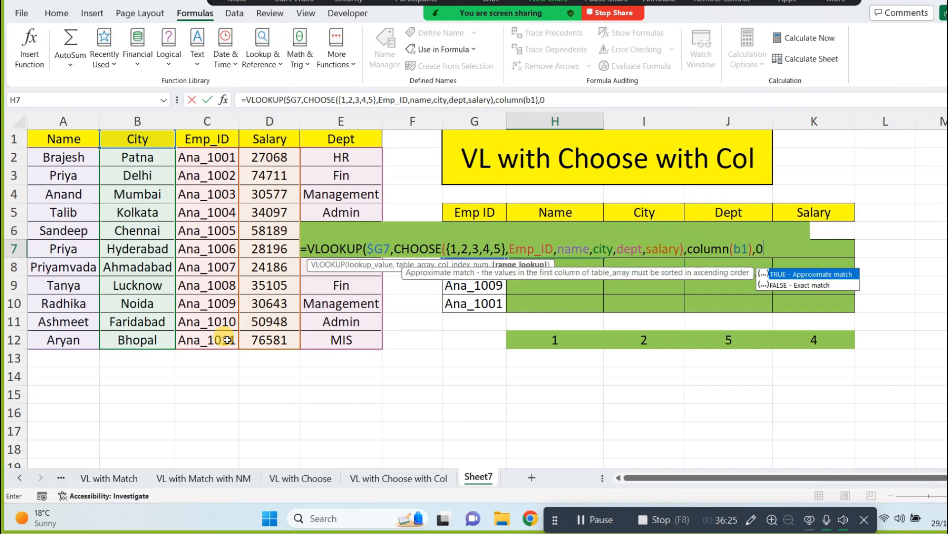
text())
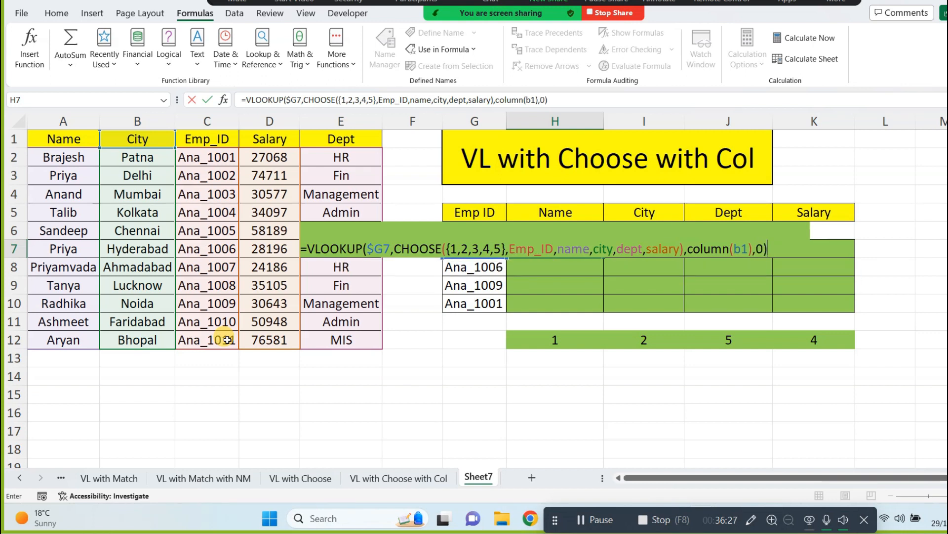
key(Return)
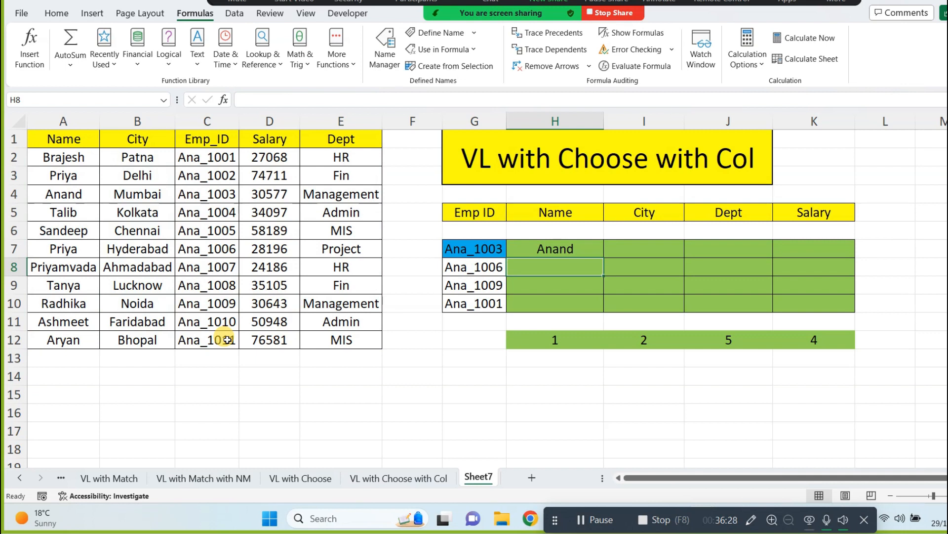
Fill H7's lookup formula across and down through H7:K10 for all four employee IDs
click(583, 247)
drag(604, 260, 850, 306)
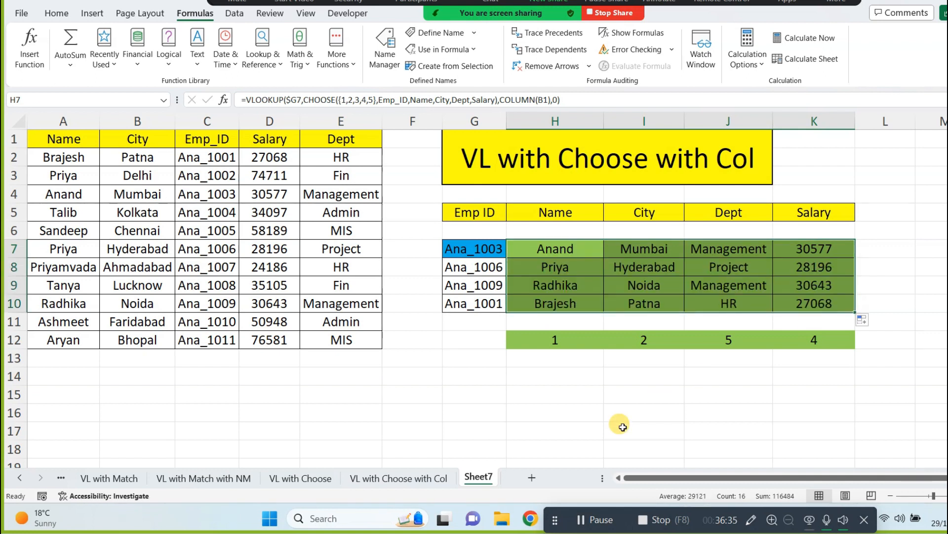